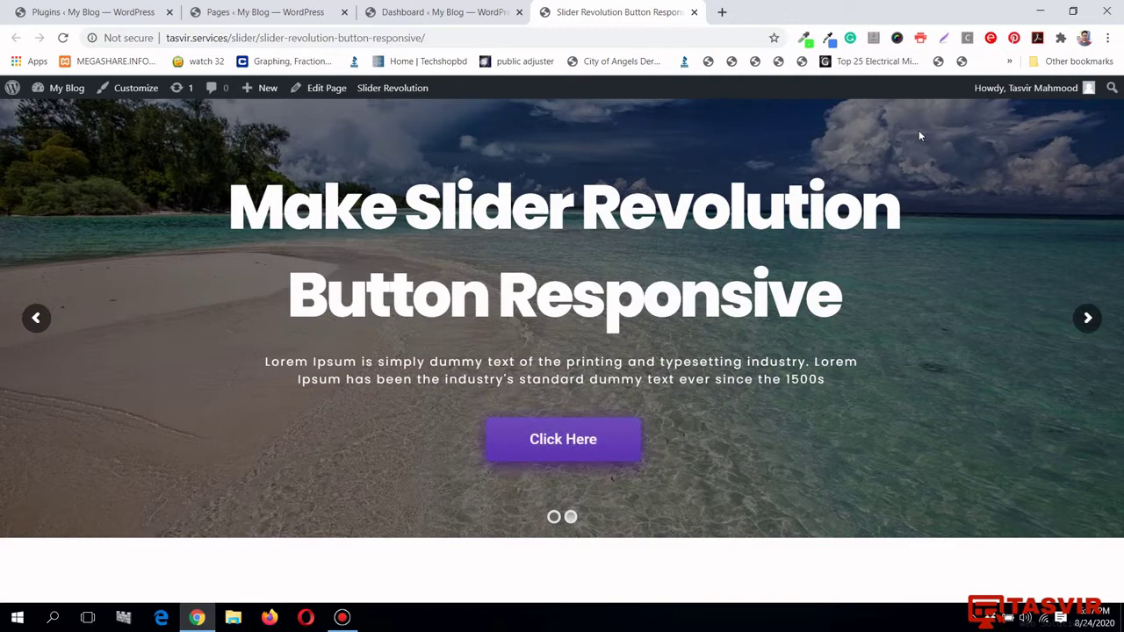
Inspect the published slider page in device emulation, check it at iPad size, and close the developer tools.
{"action": "right_click", "coordinate": [588, 132]}
{"action": "left_click", "coordinate": [646, 353]}
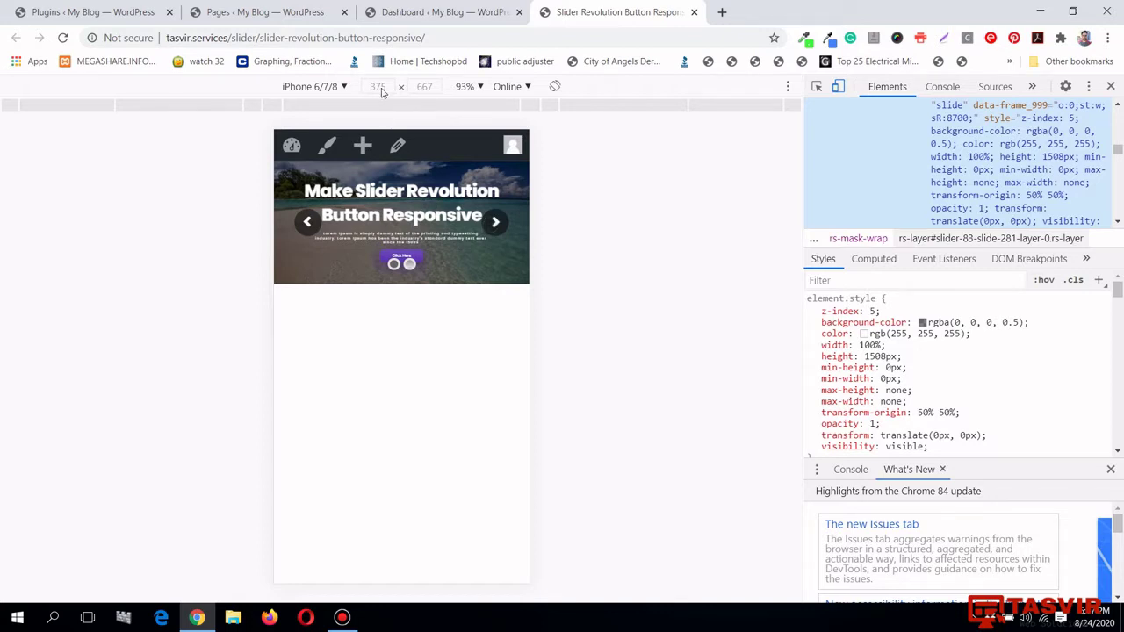
{"action": "left_click", "coordinate": [335, 88]}
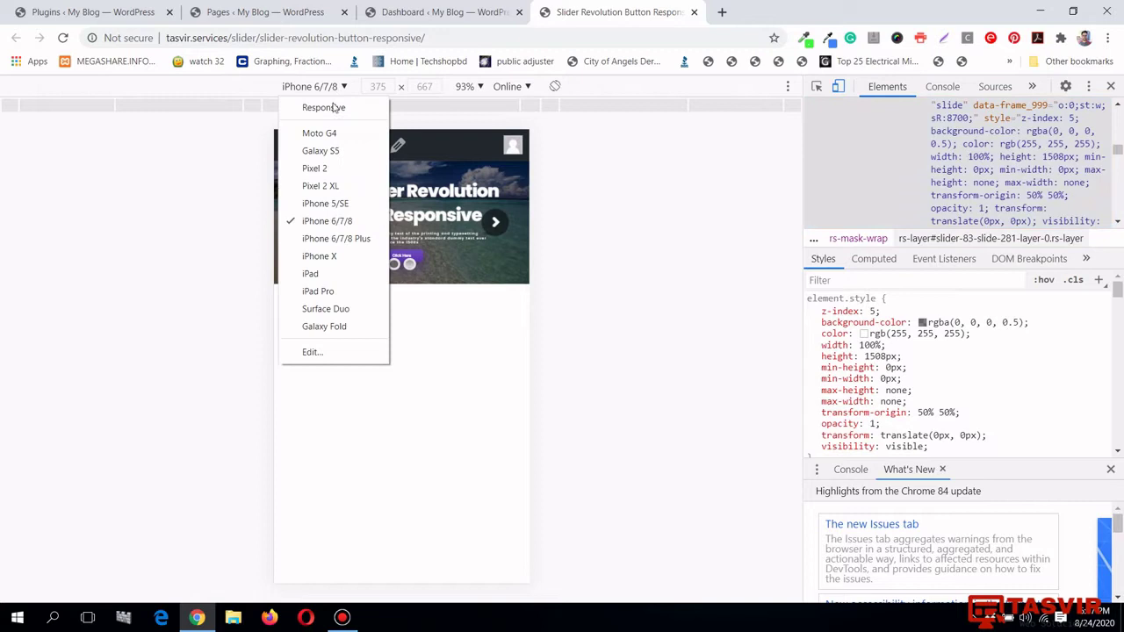
{"action": "left_click", "coordinate": [339, 275]}
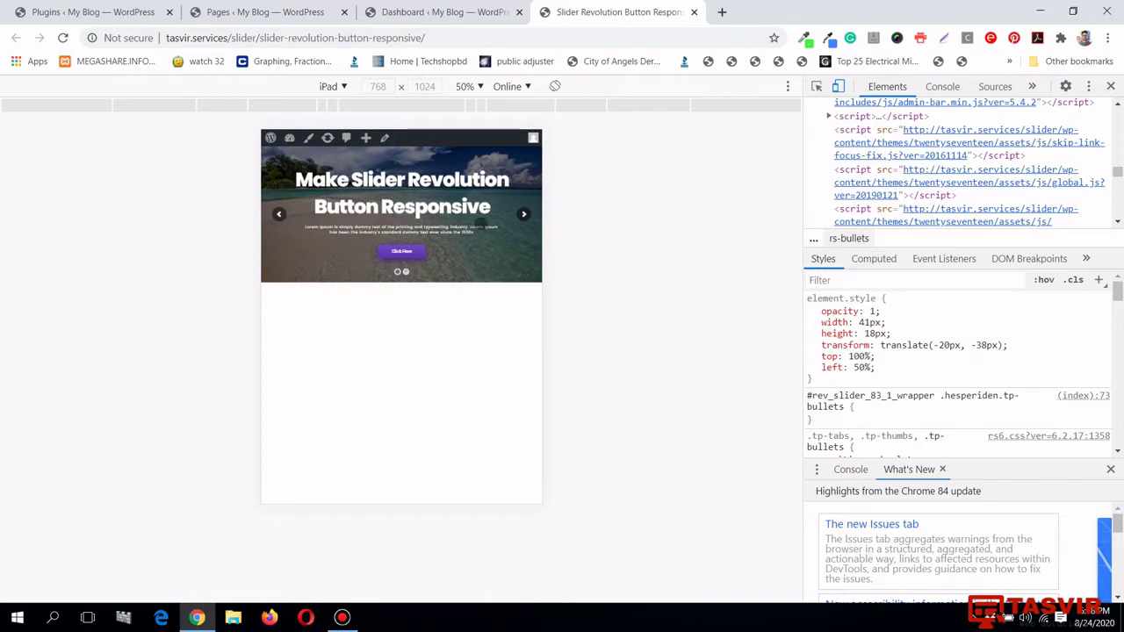
{"action": "left_click", "coordinate": [1110, 87]}
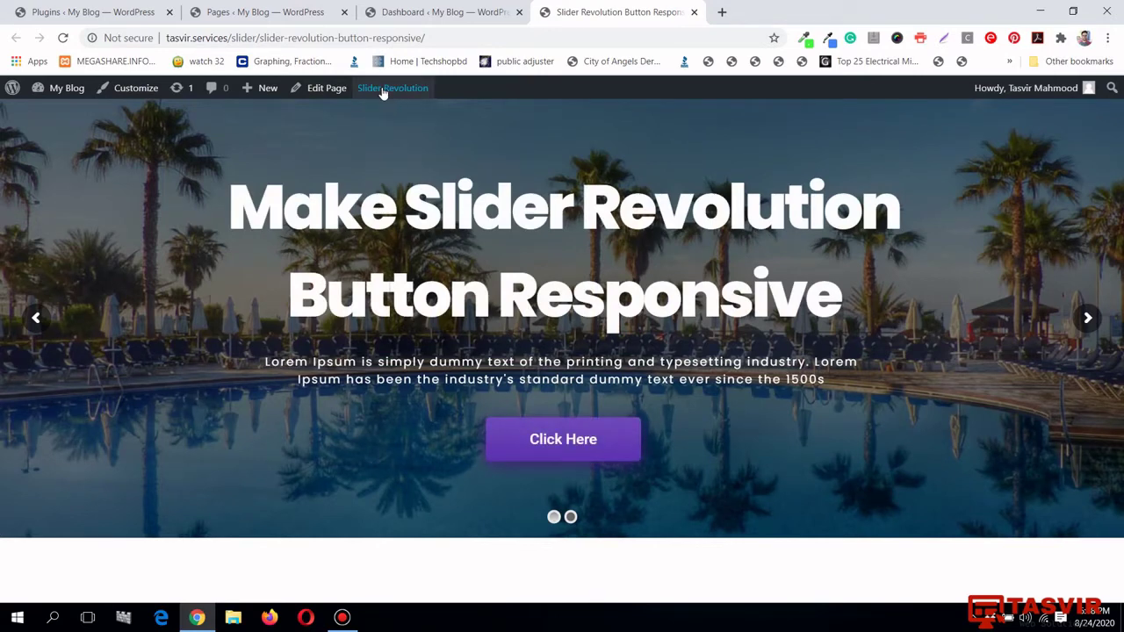
Open the Slider Button Responsive module for editing from the Slider Revolution modules in the WordPress admin.
{"action": "mouse_move", "coordinate": [383, 93]}
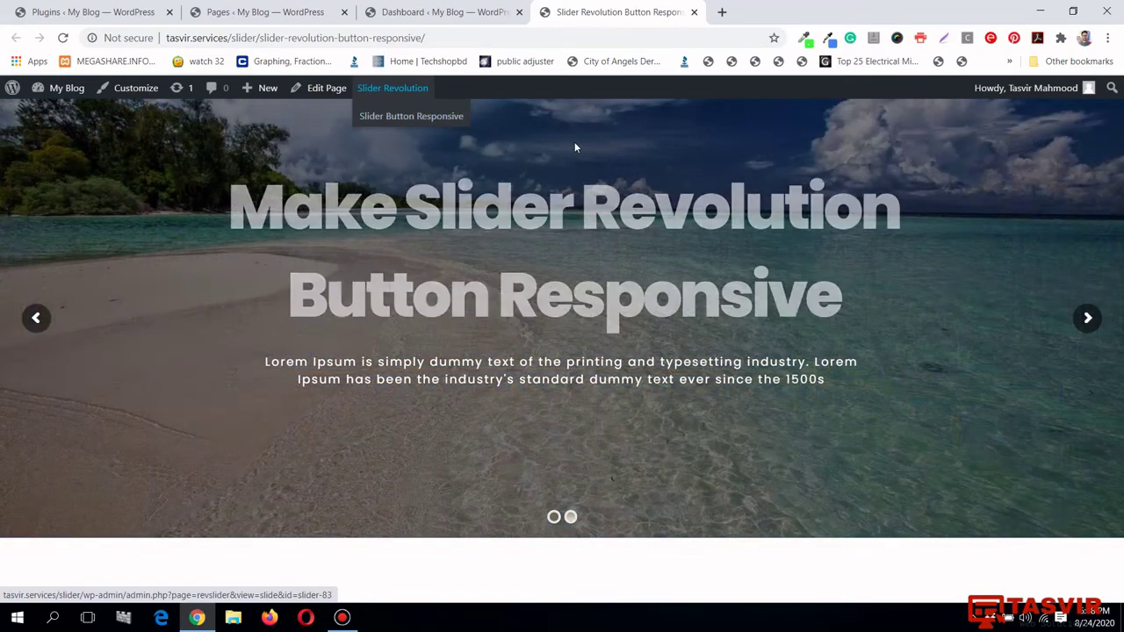
{"action": "left_click", "coordinate": [443, 11]}
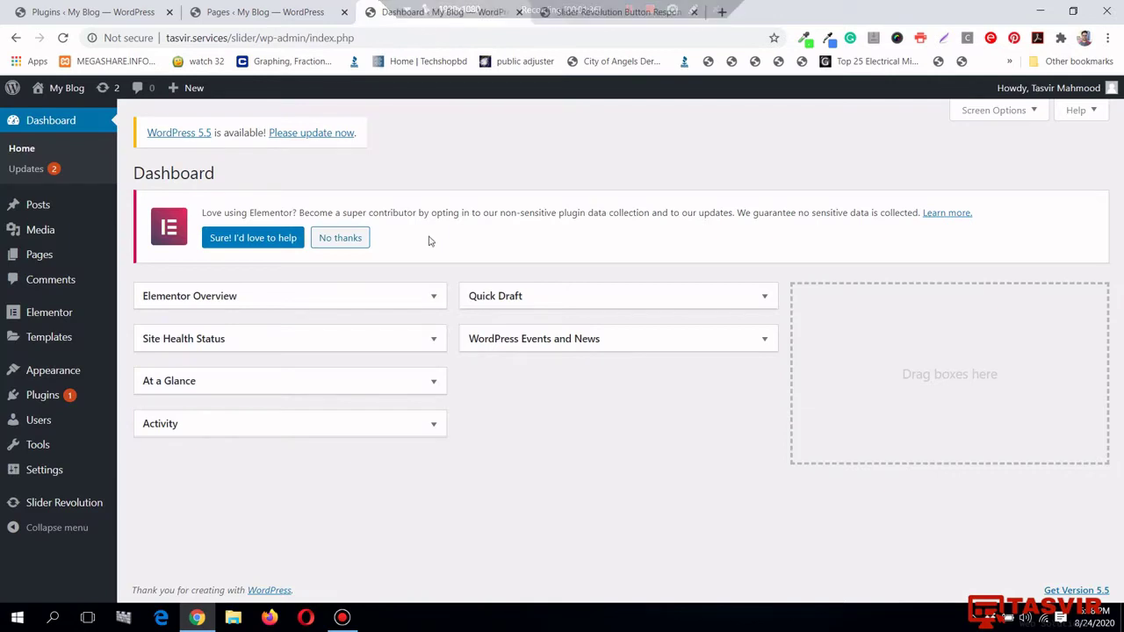
{"action": "left_click", "coordinate": [95, 509]}
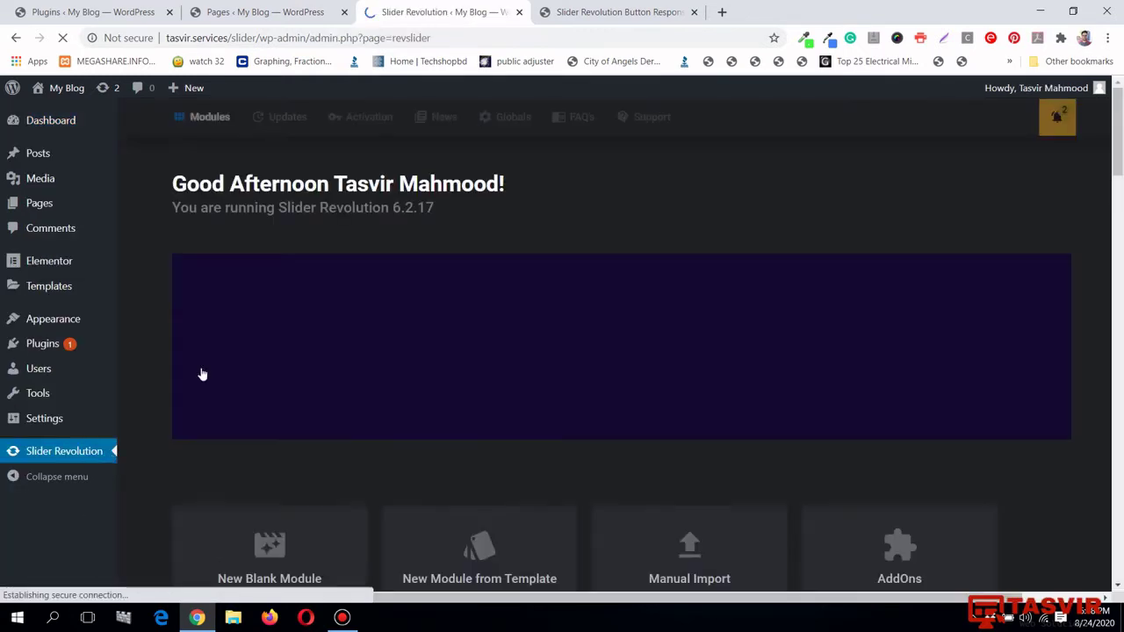
{"action": "scroll", "coordinate": [263, 279], "scroll_direction": "down", "scroll_amount": 1}
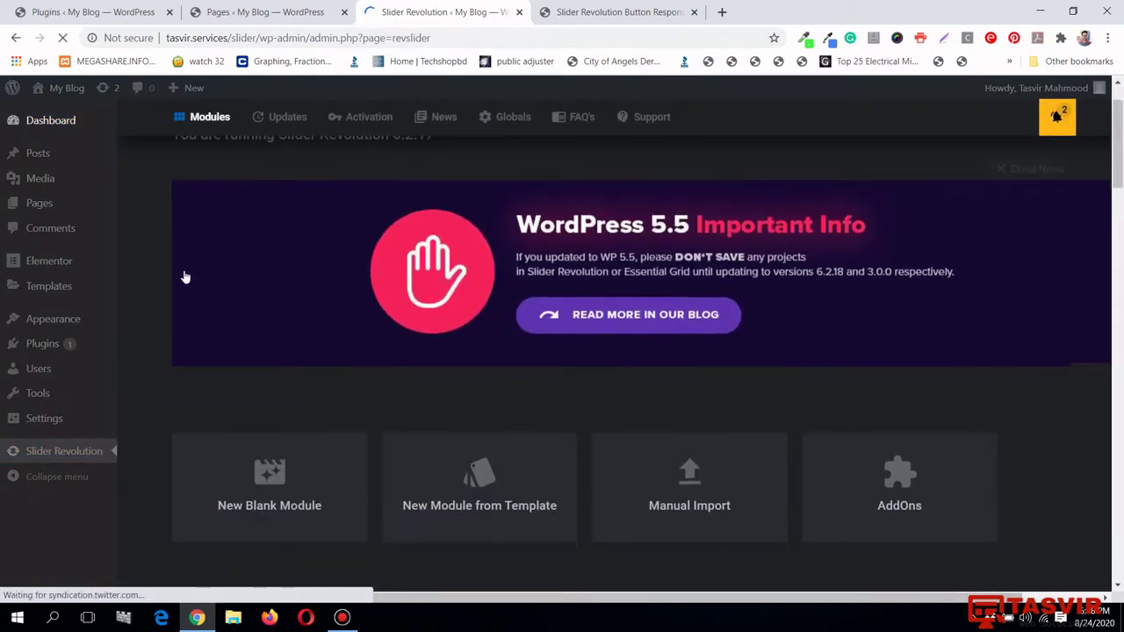
{"action": "scroll", "coordinate": [539, 403], "scroll_direction": "up", "scroll_amount": 1}
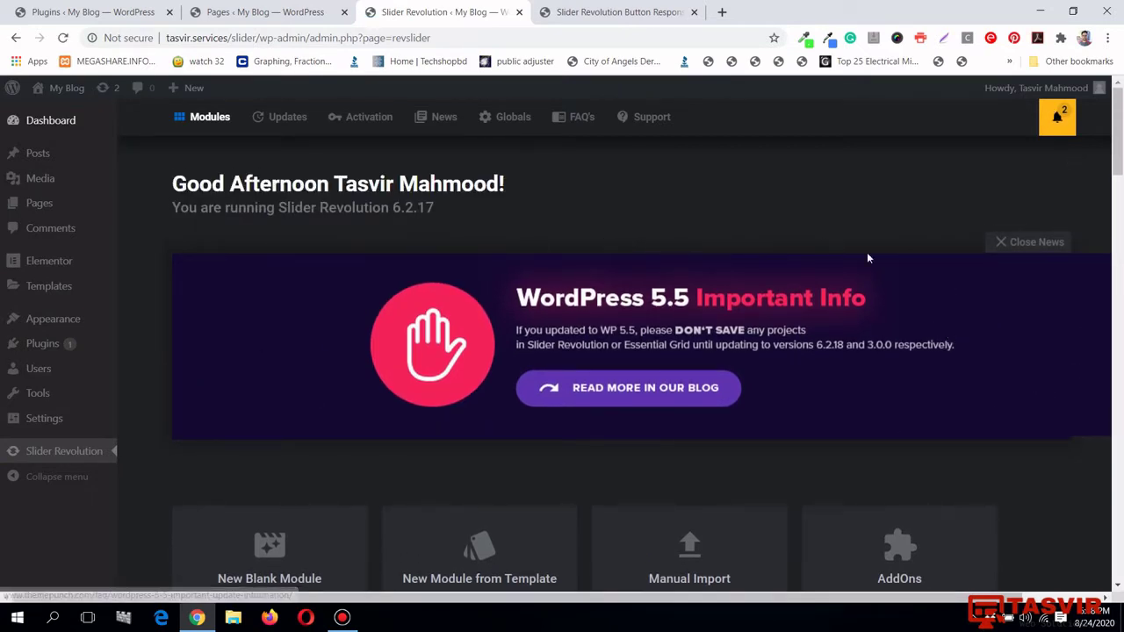
{"action": "scroll", "coordinate": [882, 288], "scroll_direction": "down", "scroll_amount": 6}
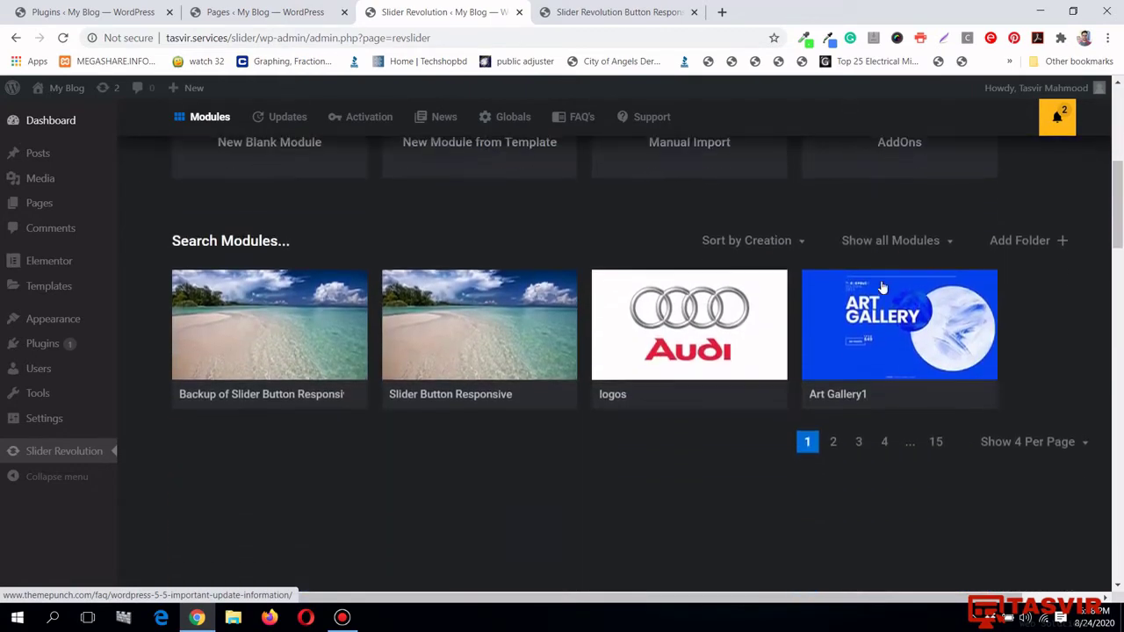
{"action": "left_click", "coordinate": [615, 11]}
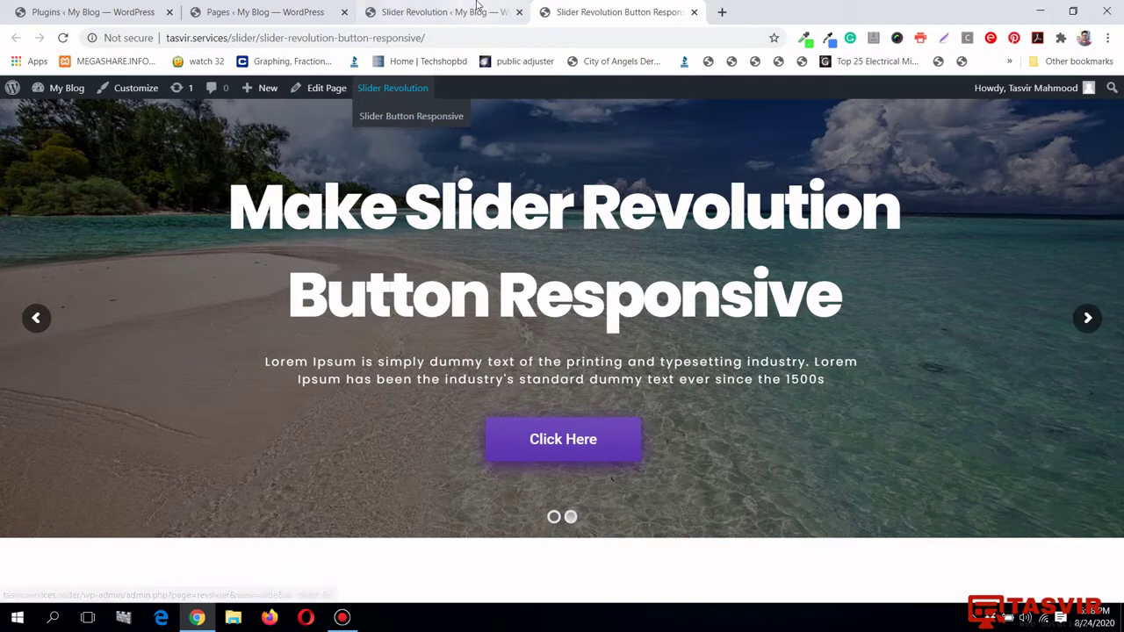
{"action": "left_click", "coordinate": [443, 11]}
{"action": "mouse_move", "coordinate": [519, 382]}
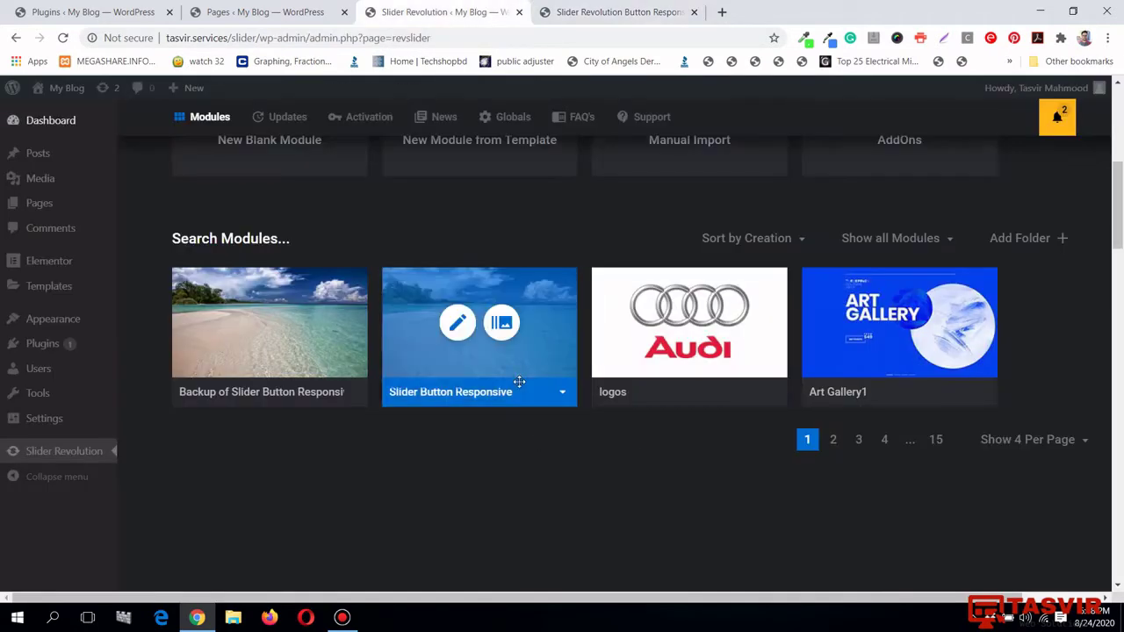
{"action": "left_click", "coordinate": [457, 323]}
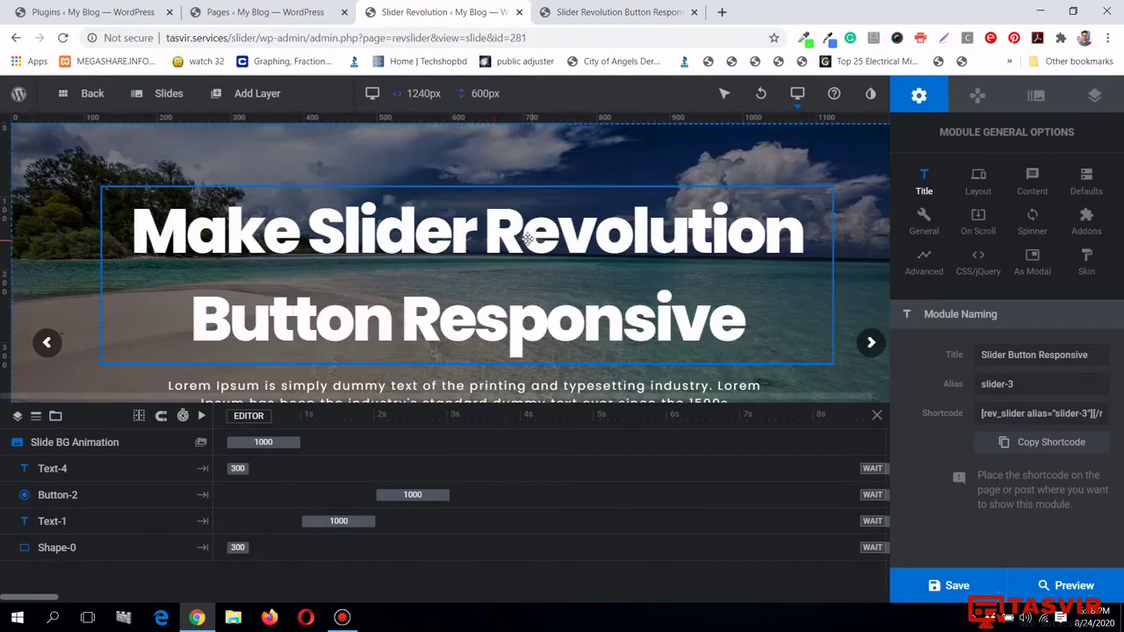
View slide #2 of the module and return to slide #1.
{"action": "mouse_move", "coordinate": [167, 95]}
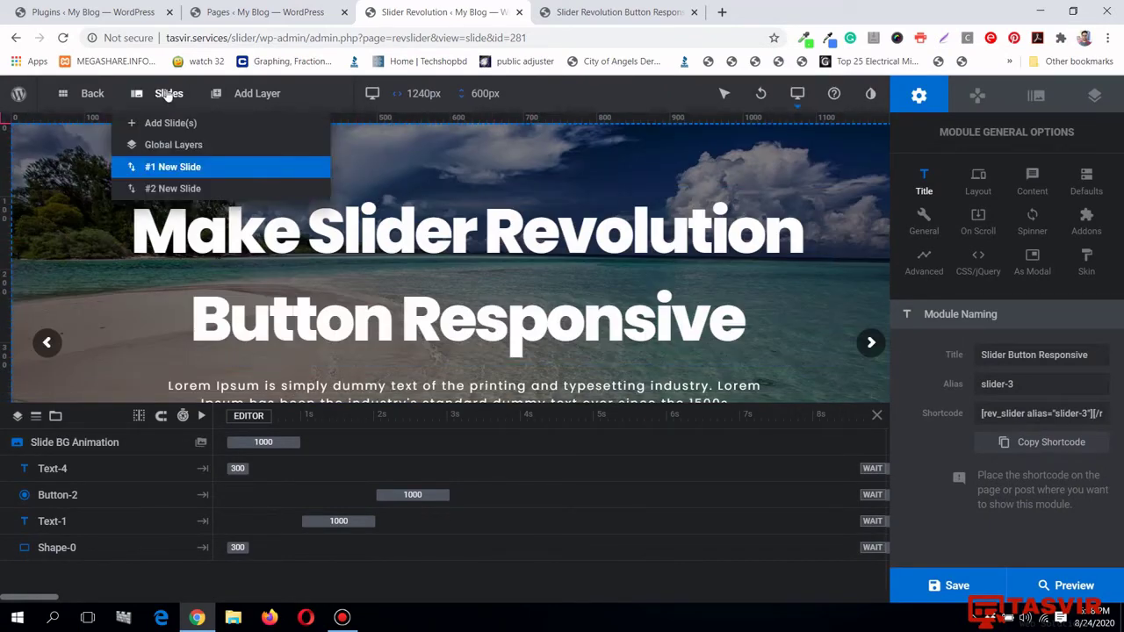
{"action": "mouse_move", "coordinate": [178, 198]}
{"action": "left_click", "coordinate": [175, 189]}
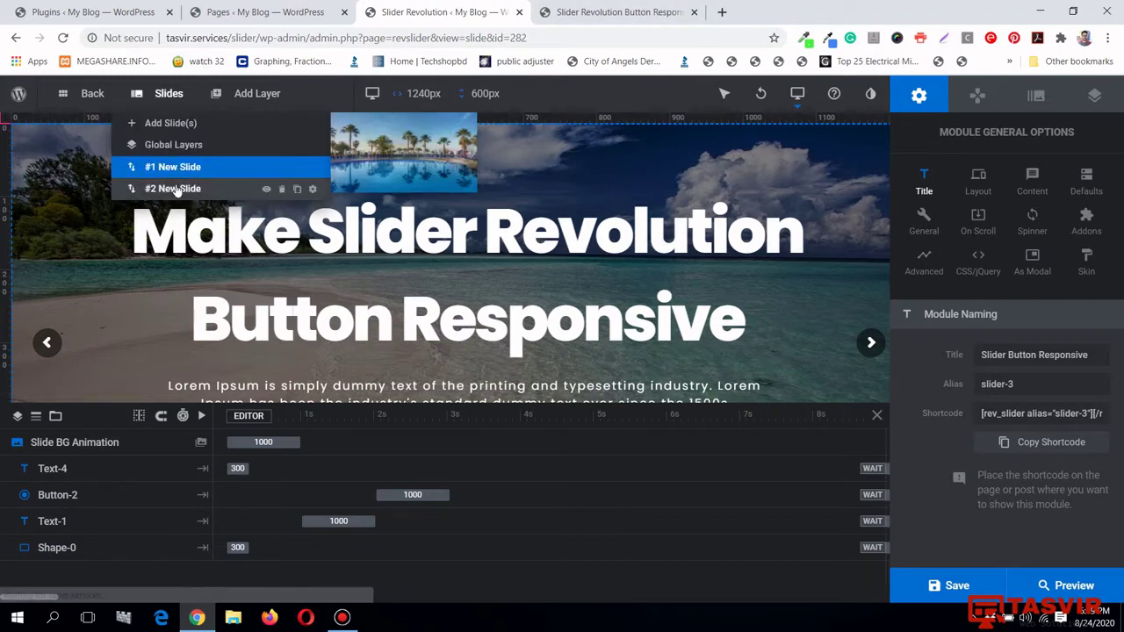
{"action": "scroll", "coordinate": [555, 296], "scroll_direction": "down", "scroll_amount": 1}
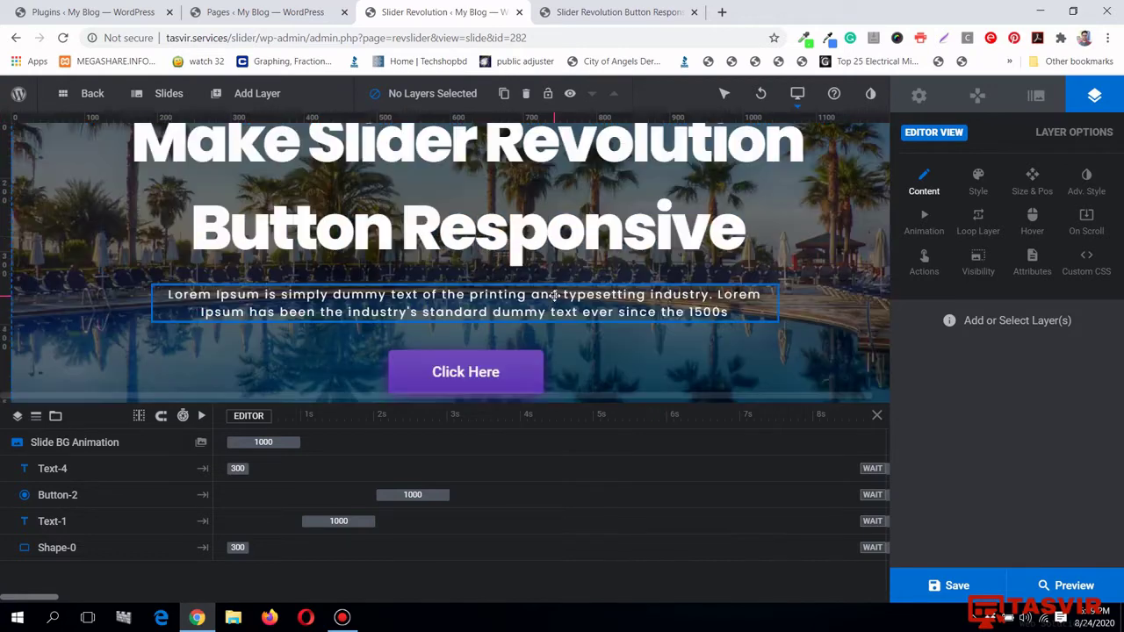
{"action": "scroll", "coordinate": [555, 296], "scroll_direction": "up", "scroll_amount": 1}
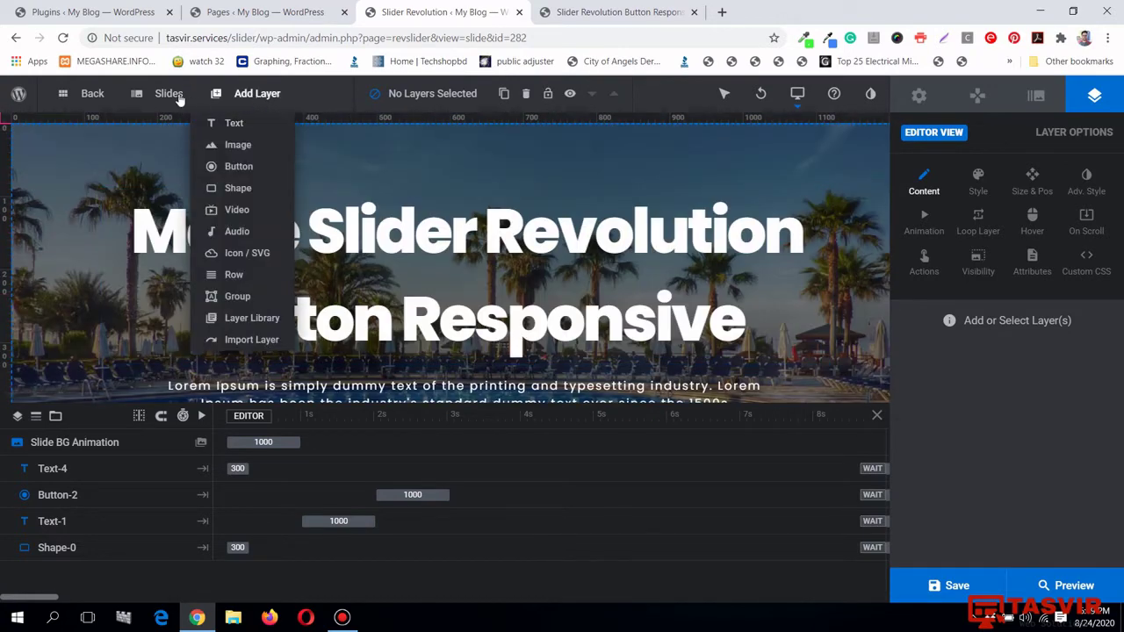
{"action": "mouse_move", "coordinate": [180, 99]}
{"action": "left_click", "coordinate": [176, 167]}
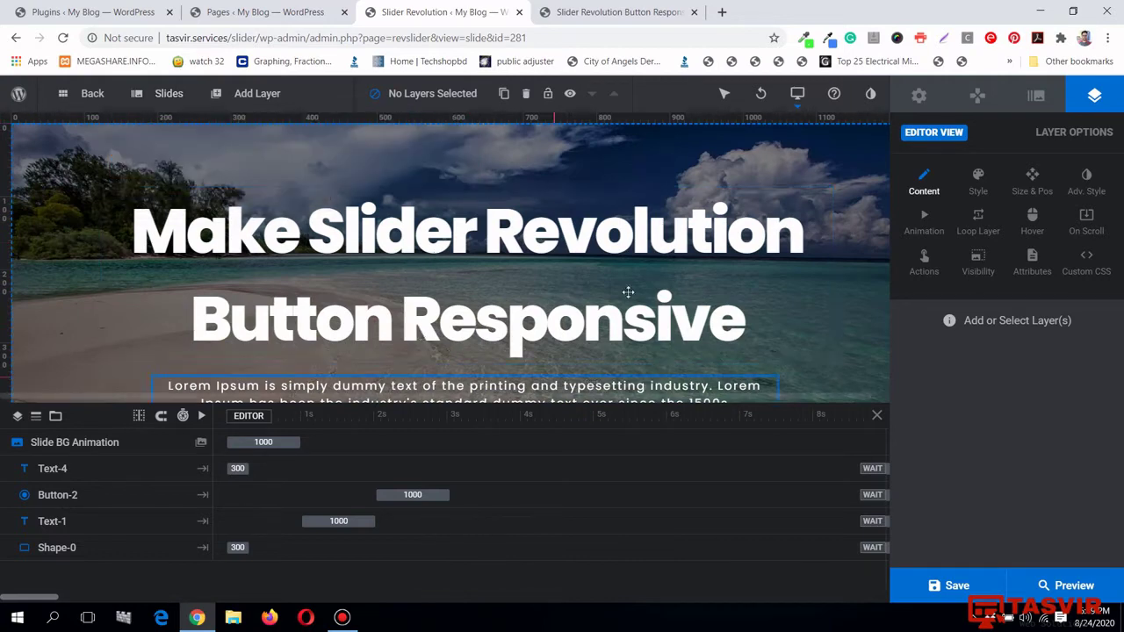
Inspect the published slider page in device emulation at iPhone 6/7/8 size.
{"action": "left_click", "coordinate": [569, 7]}
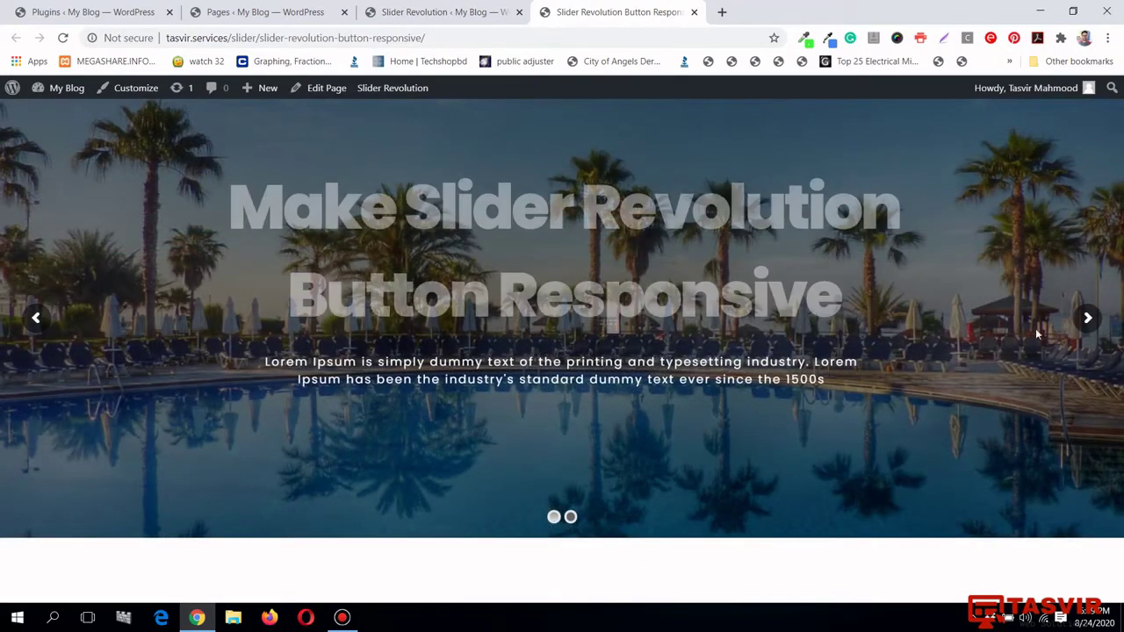
{"action": "right_click", "coordinate": [193, 145]}
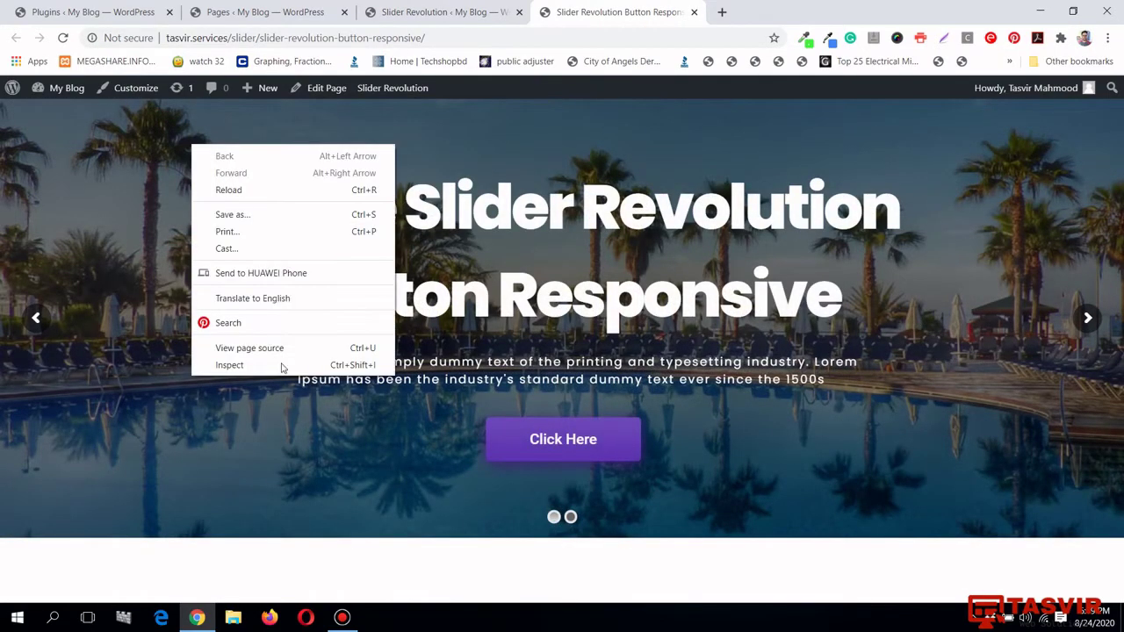
{"action": "left_click", "coordinate": [282, 366]}
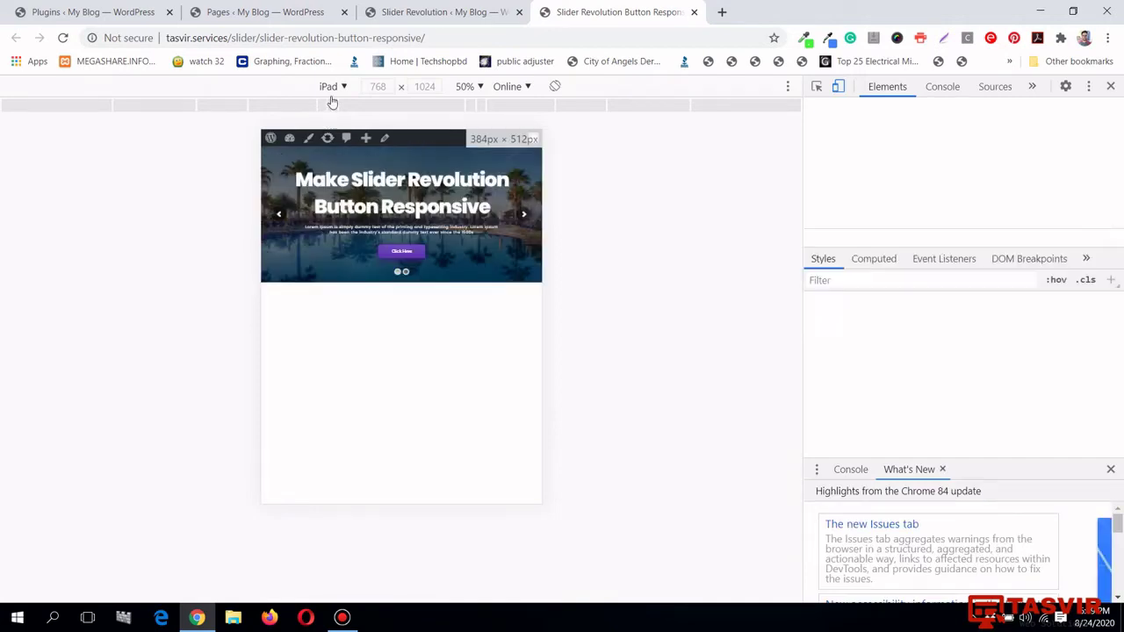
{"action": "left_click", "coordinate": [330, 86]}
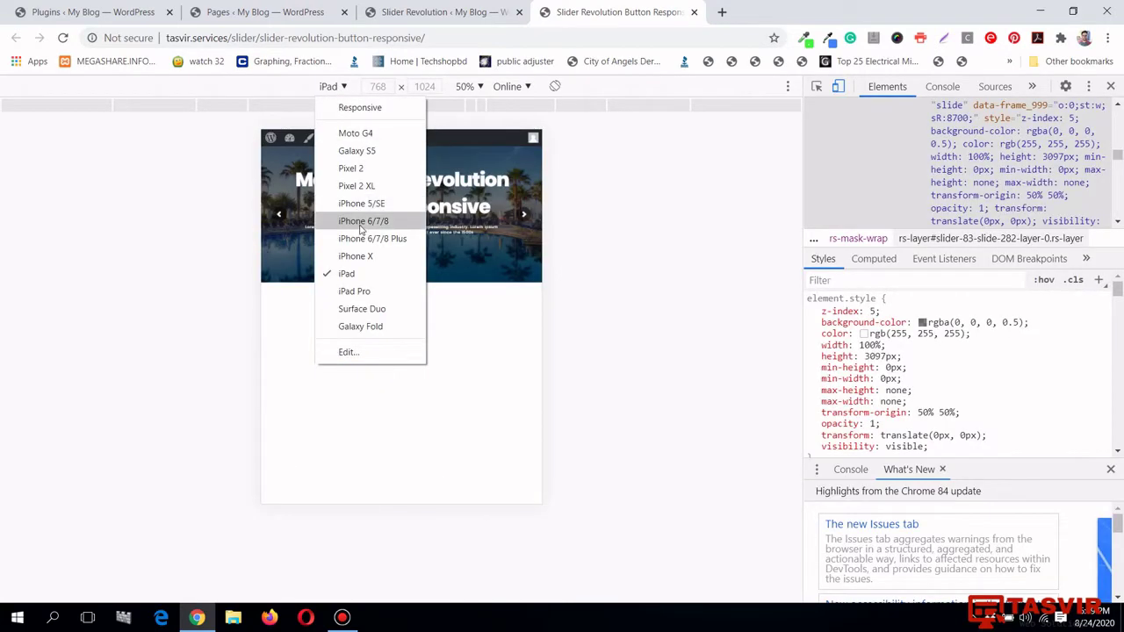
{"action": "left_click", "coordinate": [361, 223]}
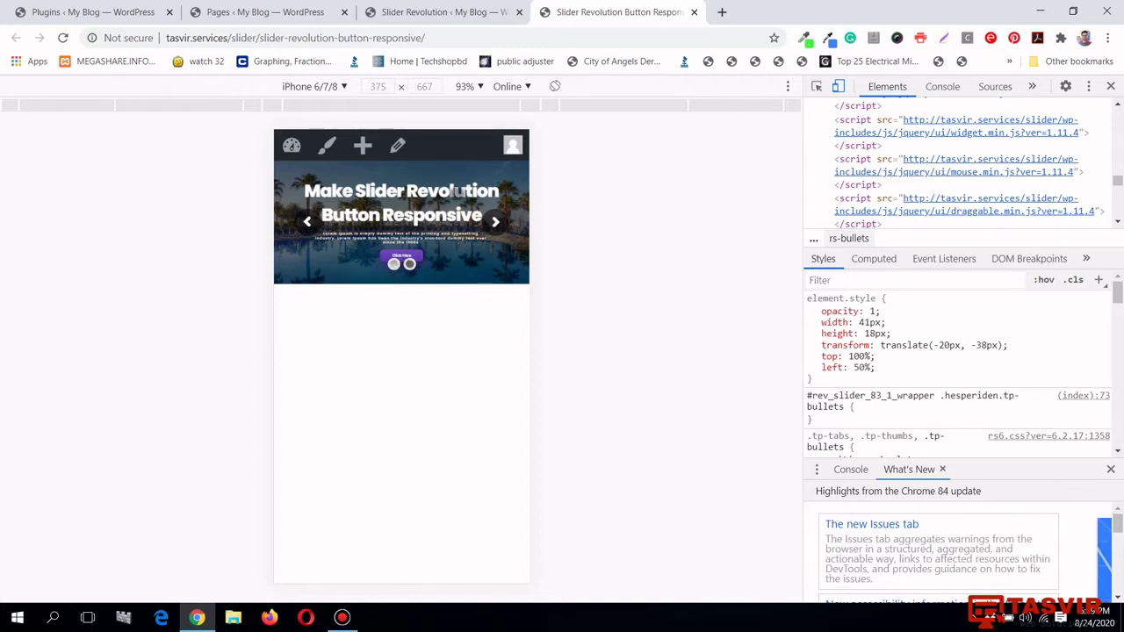
Enable the Tablet and Mobile device layouts for the slider module, leaving Notebook off, and save the module.
{"action": "left_click", "coordinate": [508, 9]}
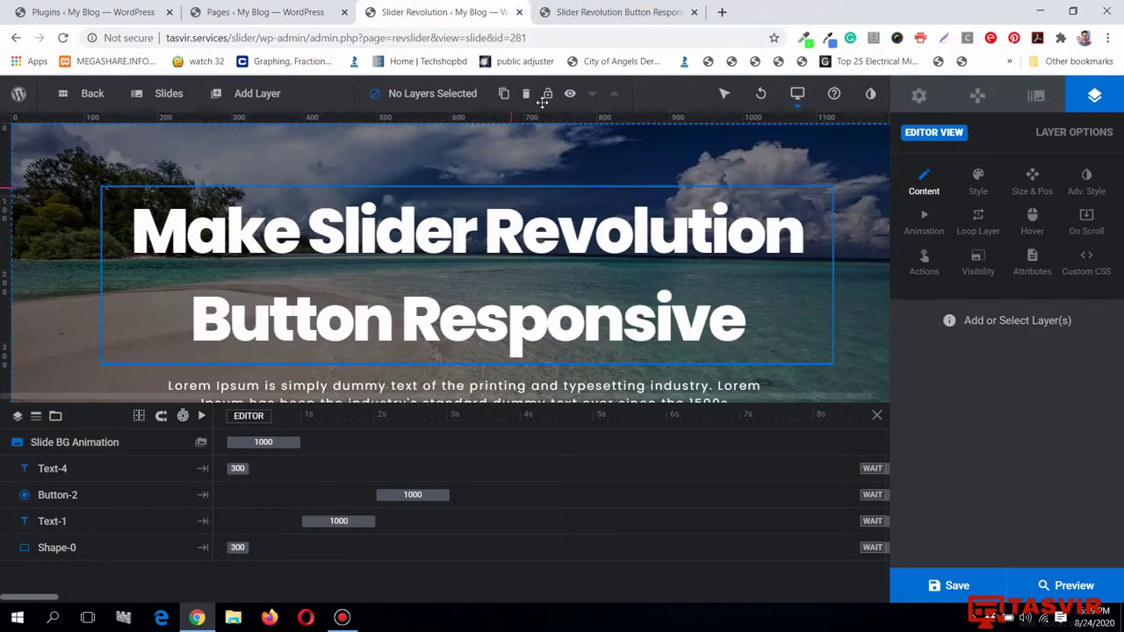
{"action": "left_click", "coordinate": [615, 11]}
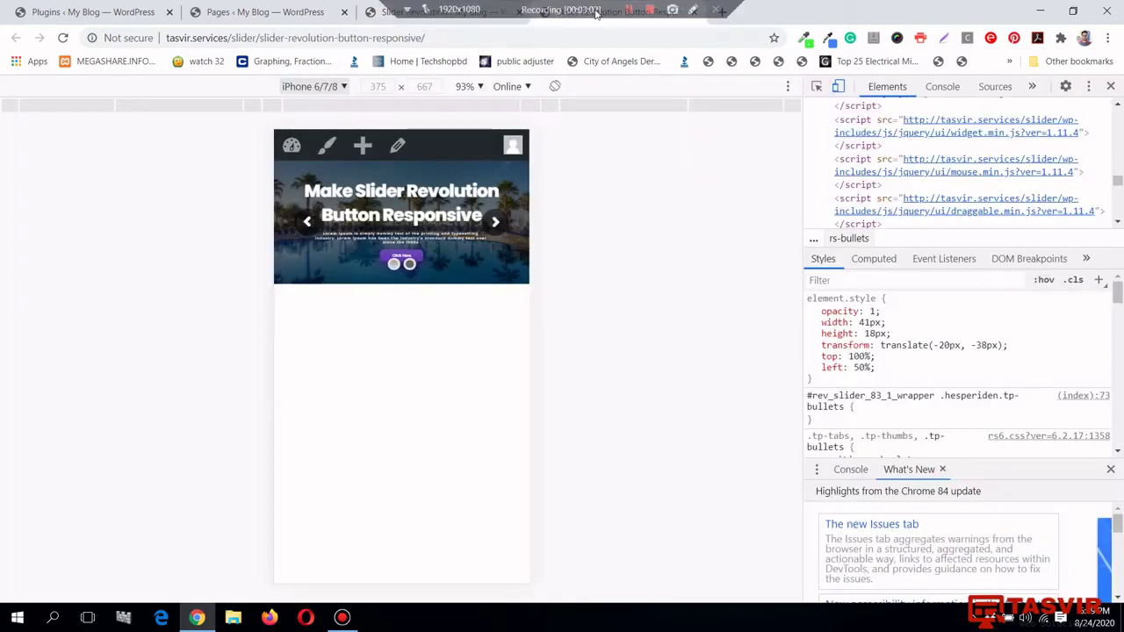
{"action": "left_click", "coordinate": [402, 9]}
{"action": "mouse_move", "coordinate": [795, 99]}
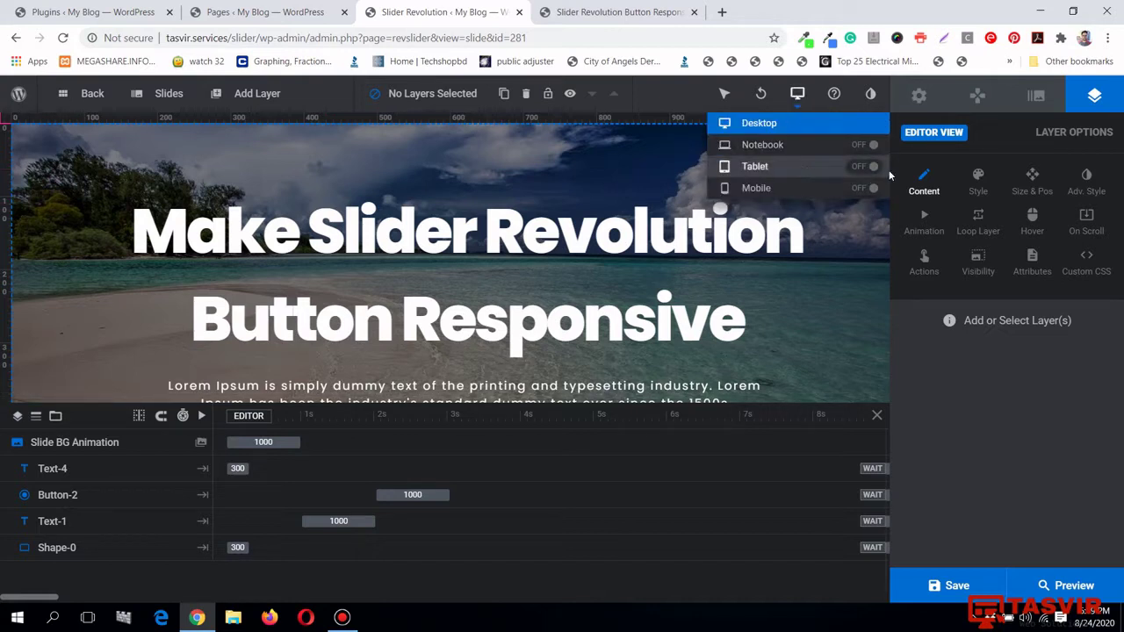
{"action": "left_click", "coordinate": [869, 168]}
{"action": "left_click", "coordinate": [869, 189]}
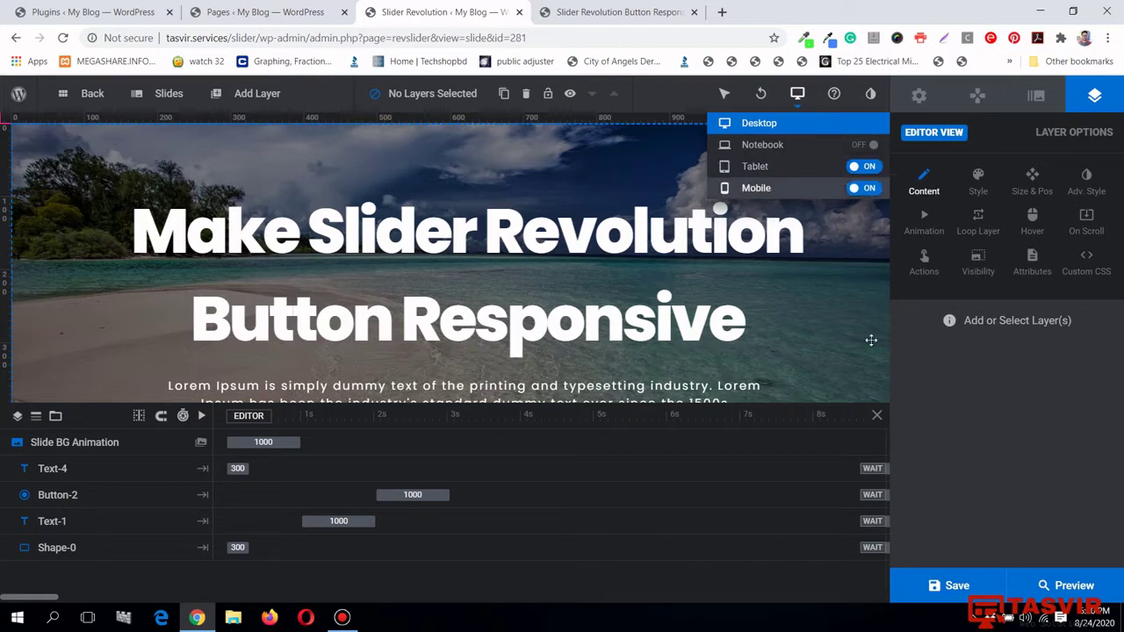
{"action": "mouse_move", "coordinate": [955, 595]}
{"action": "left_click", "coordinate": [956, 586]}
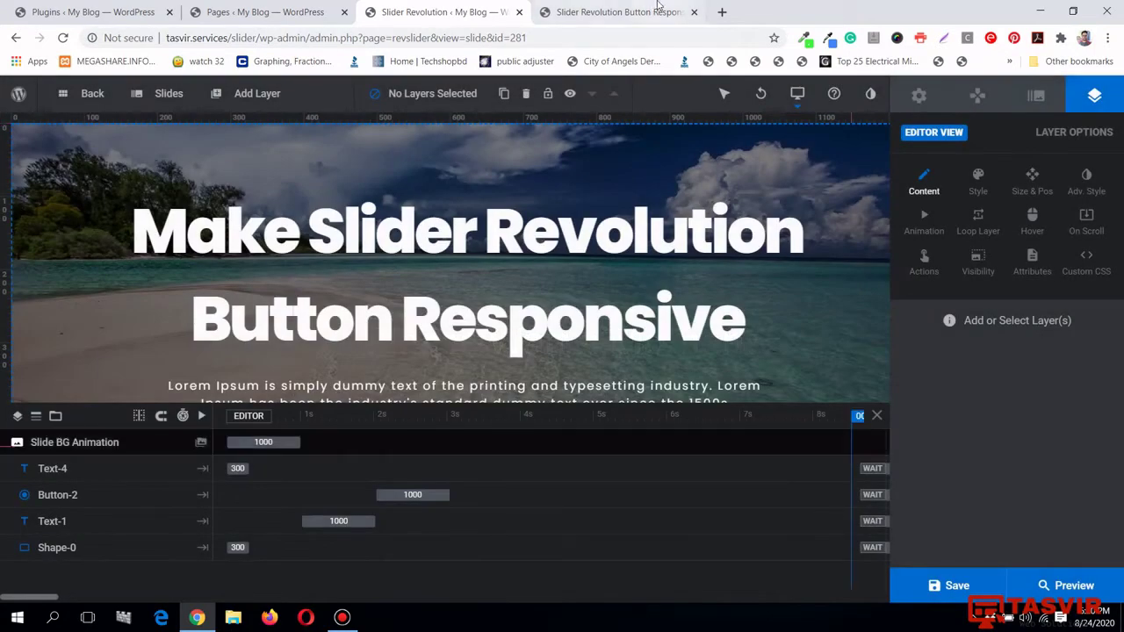
Reload the published page and compare its iPhone 6/7/8 preview with the desktop layout in the slider editor.
{"action": "left_click", "coordinate": [620, 13]}
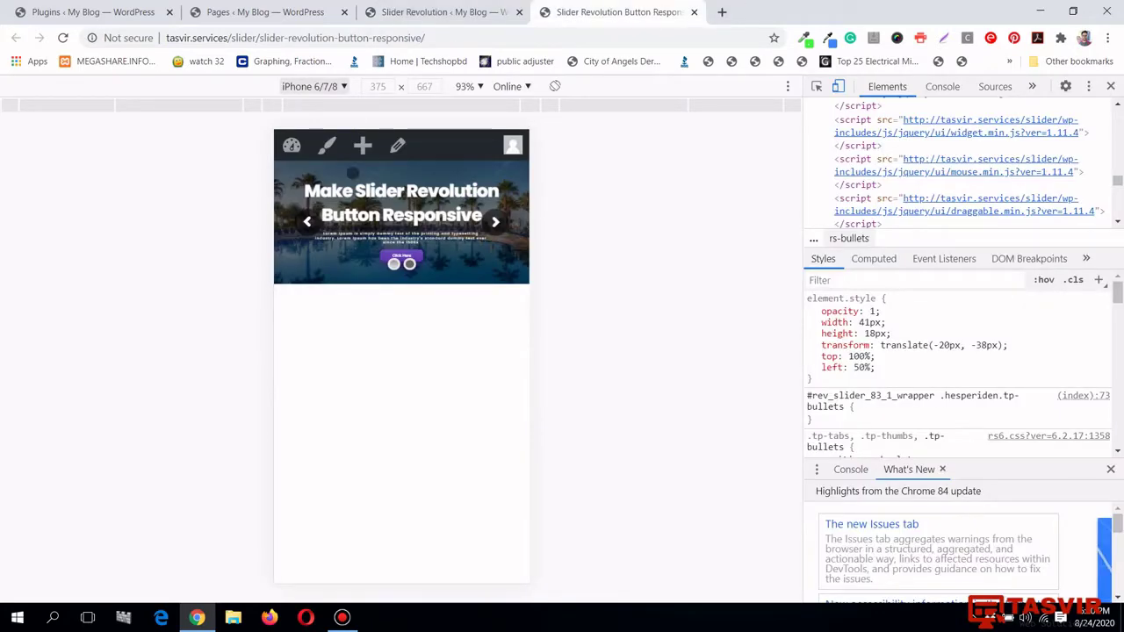
{"action": "left_click", "coordinate": [63, 38]}
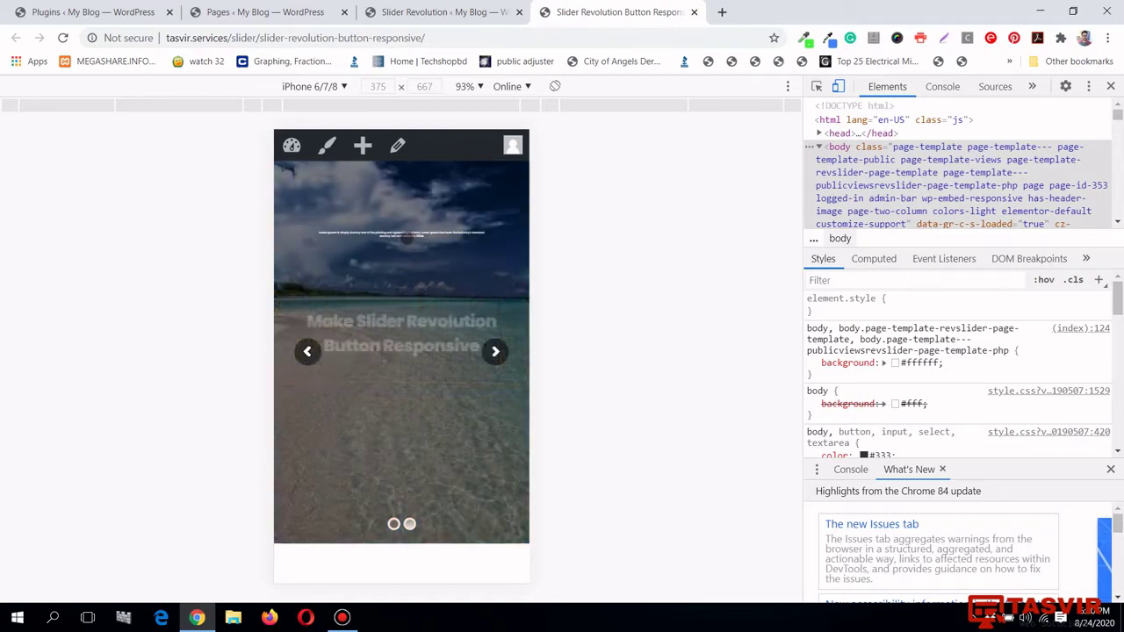
{"action": "left_click", "coordinate": [442, 6]}
{"action": "mouse_move", "coordinate": [799, 91]}
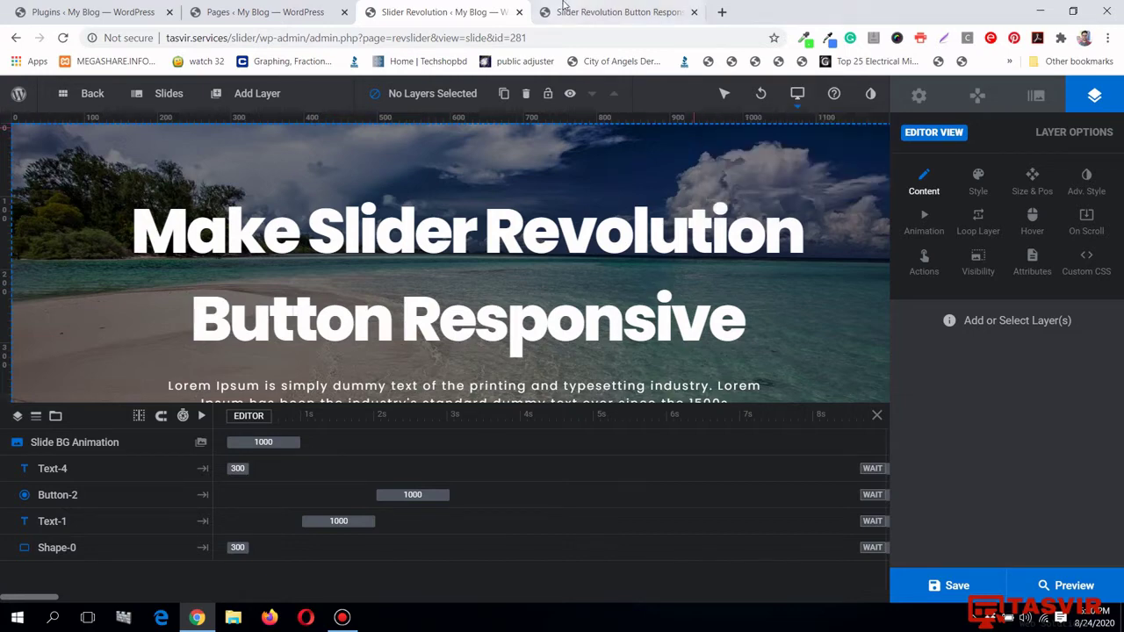
{"action": "left_click", "coordinate": [614, 11]}
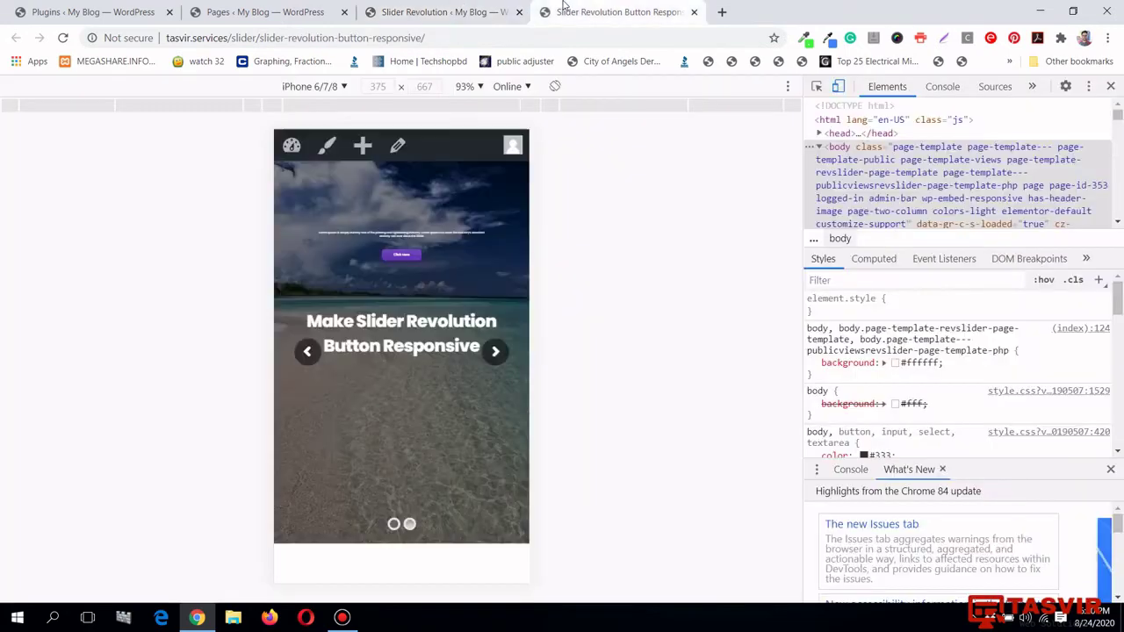
{"action": "left_click", "coordinate": [421, 11]}
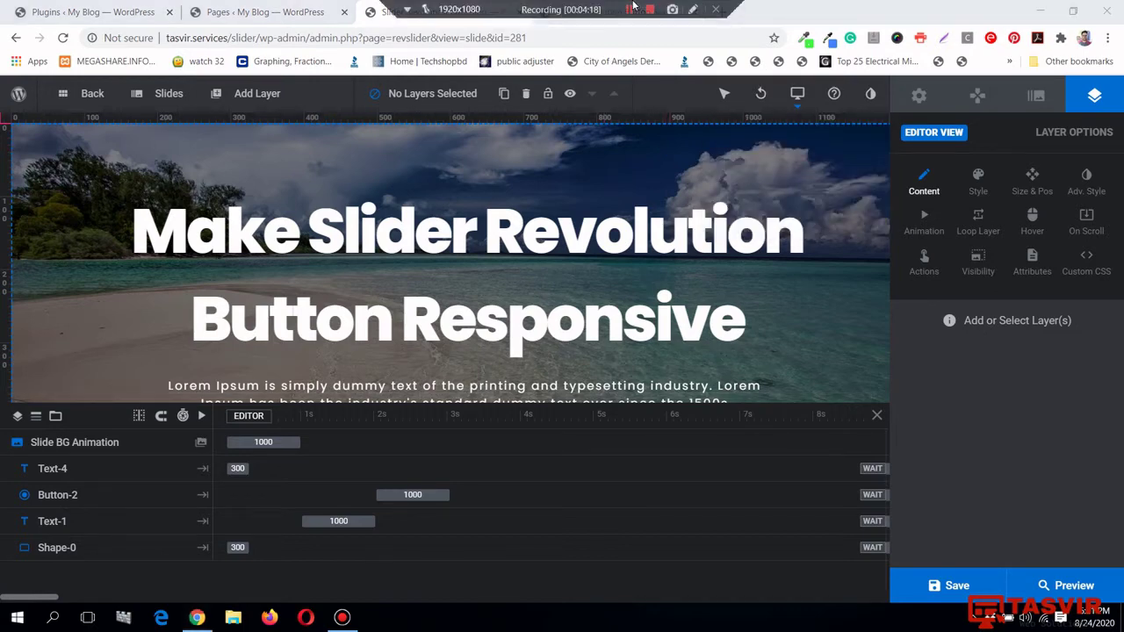
{"action": "left_click", "coordinate": [345, 618]}
{"action": "left_click", "coordinate": [344, 618]}
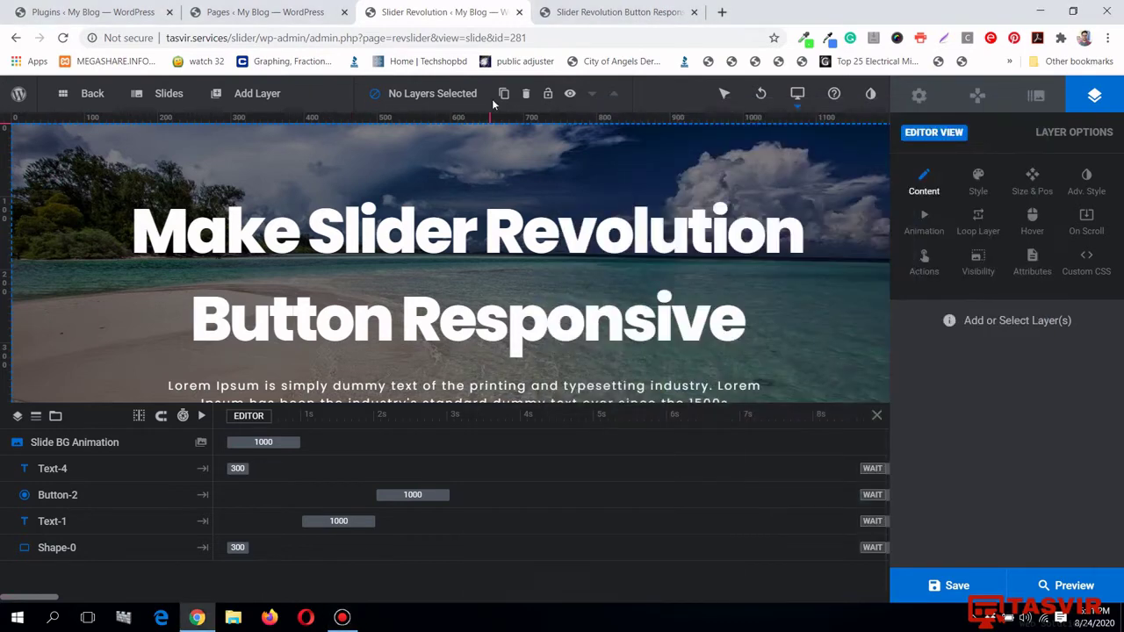
{"action": "left_click", "coordinate": [588, 12]}
{"action": "left_click", "coordinate": [489, 7]}
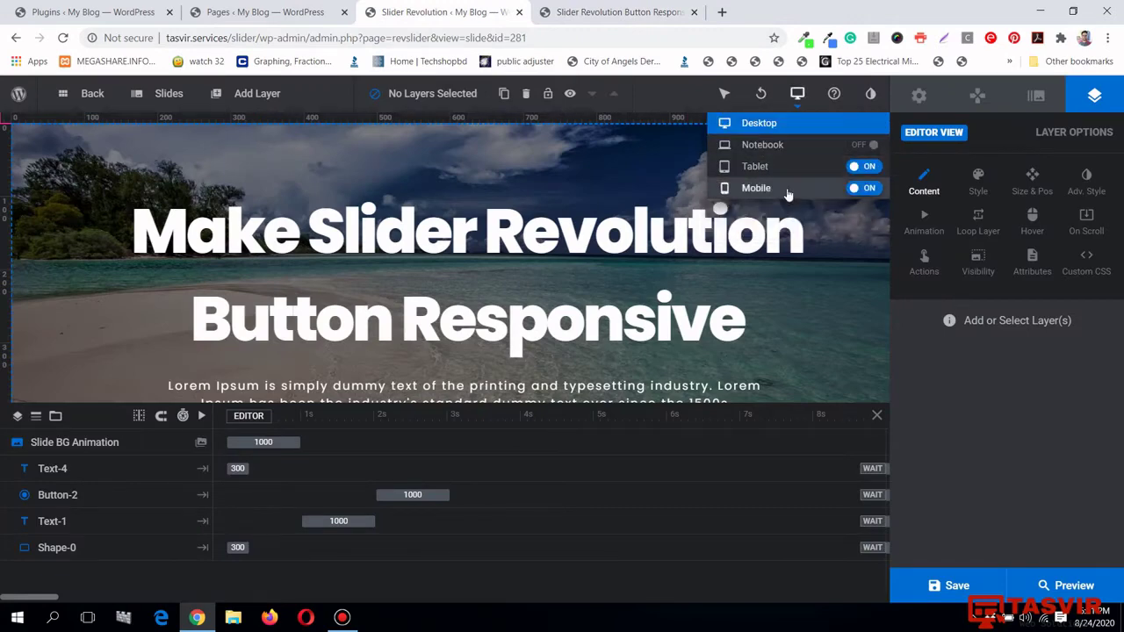
Switch the slider editor to the Mobile view, set the mobile layer area height to 500px in the module layout, and save.
{"action": "left_click", "coordinate": [756, 188]}
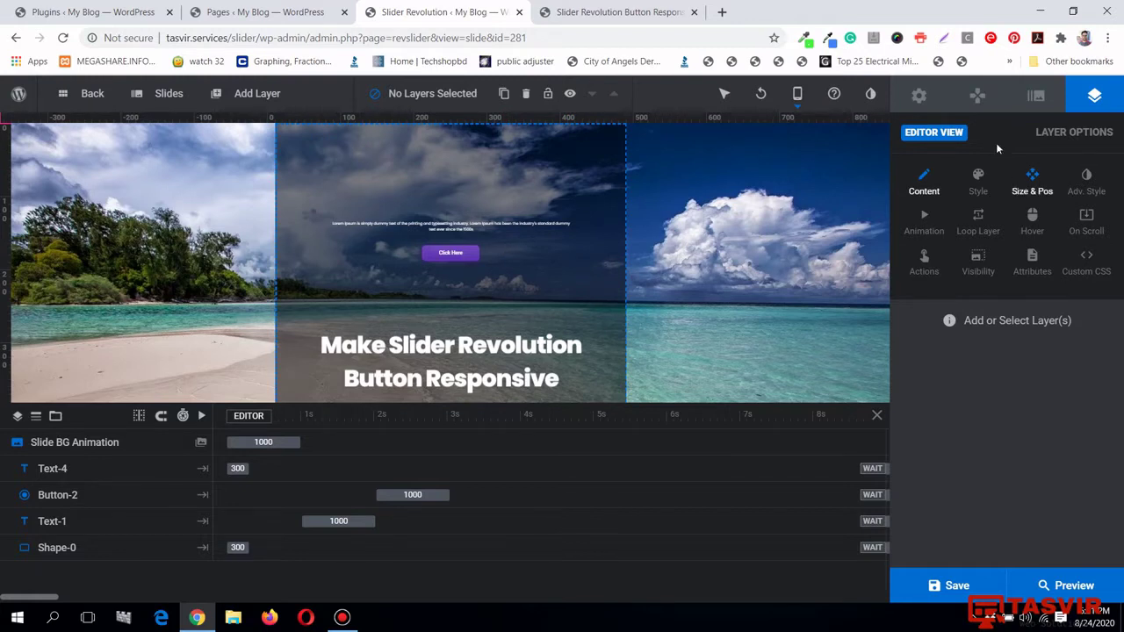
{"action": "left_click", "coordinate": [918, 97]}
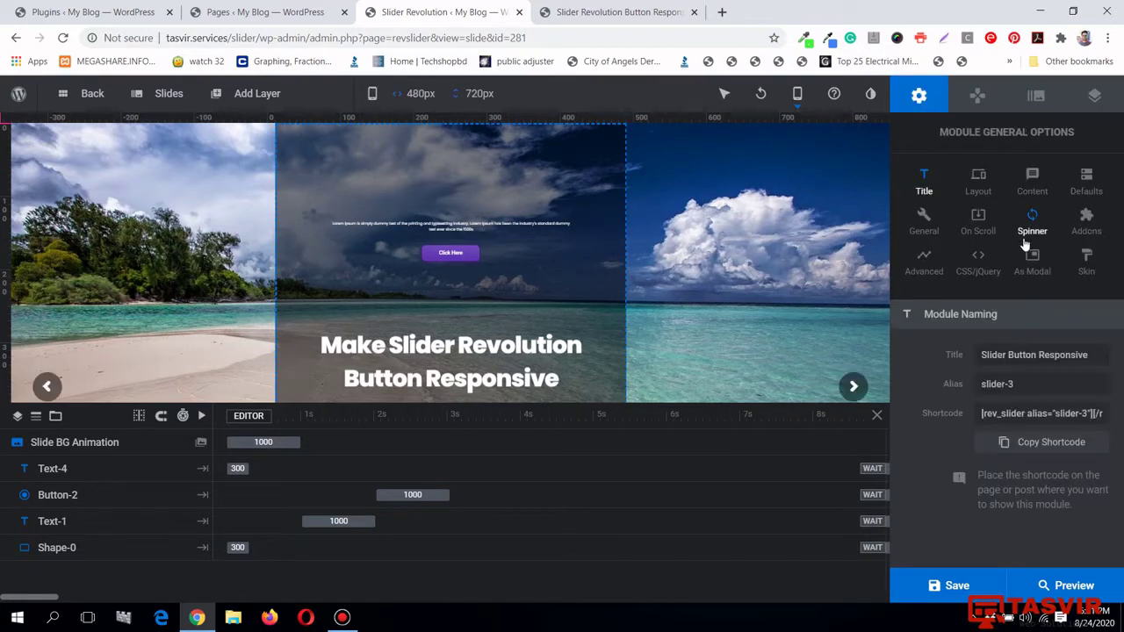
{"action": "left_click", "coordinate": [981, 182]}
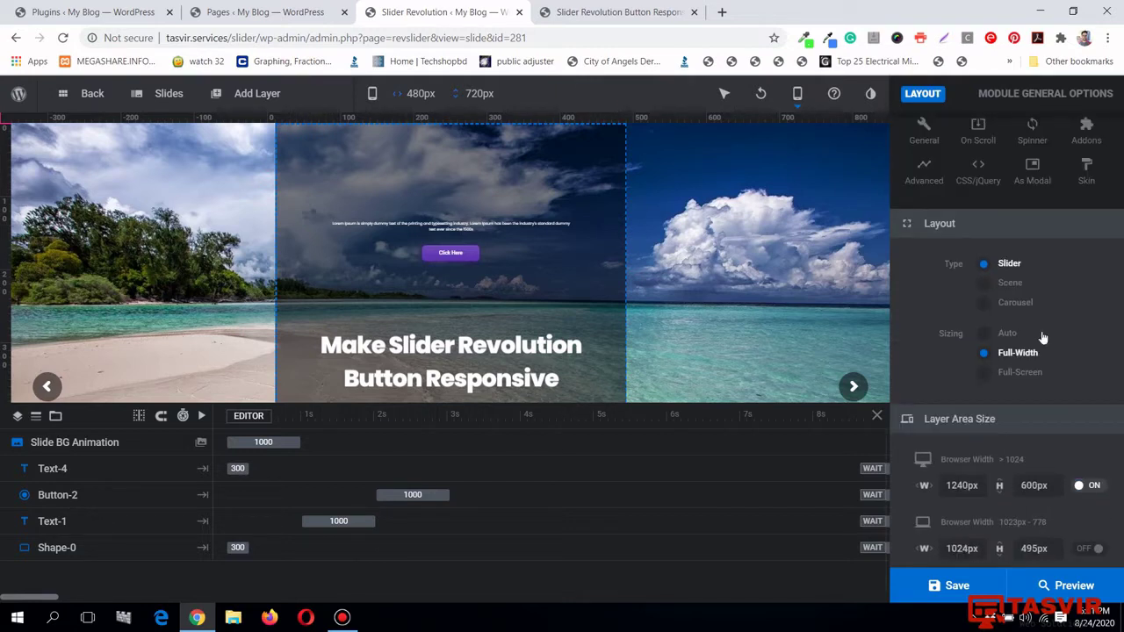
{"action": "scroll", "coordinate": [982, 296], "scroll_direction": "down", "scroll_amount": 2}
{"action": "scroll", "coordinate": [977, 393], "scroll_direction": "down", "scroll_amount": 1}
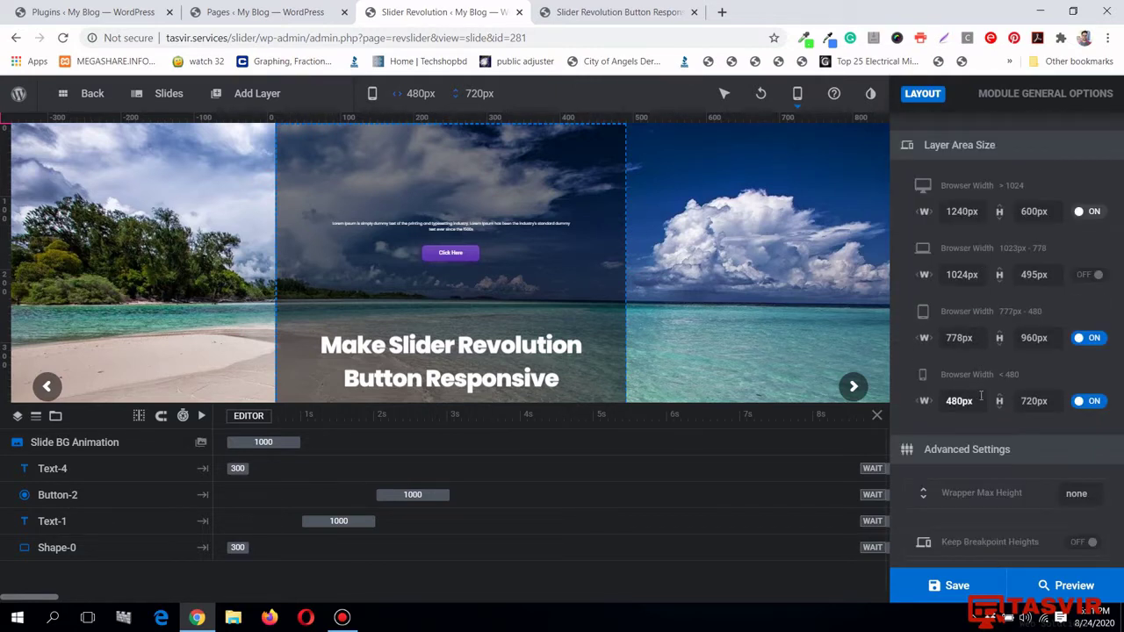
{"action": "left_click", "coordinate": [1043, 400]}
{"action": "left_click", "coordinate": [1021, 400]}
{"action": "type", "text": "50"}
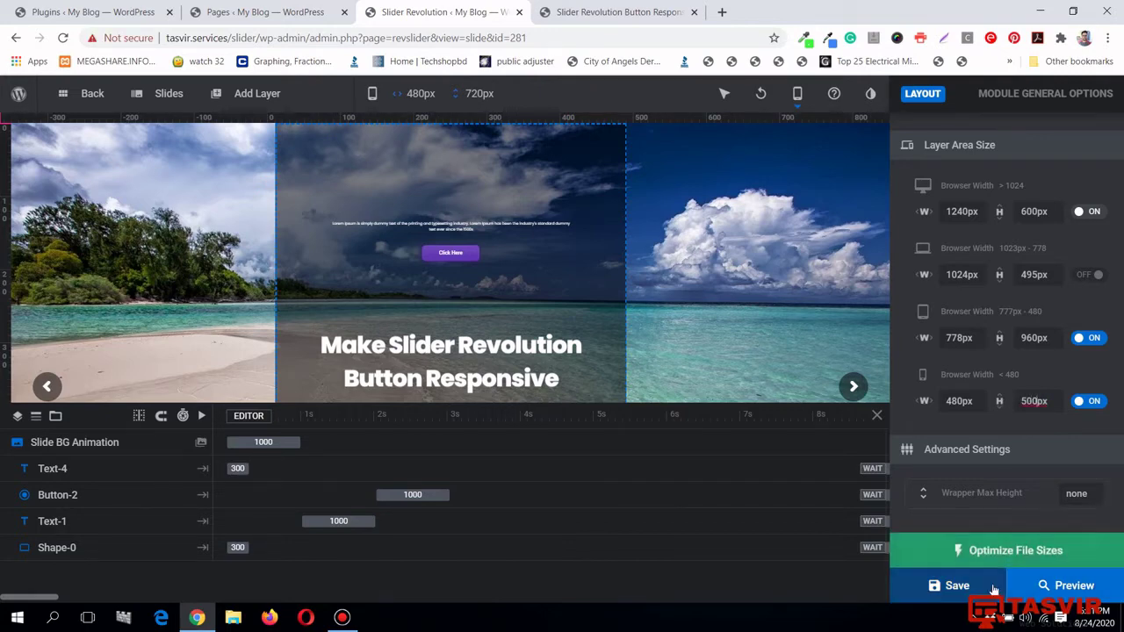
{"action": "left_click", "coordinate": [992, 586]}
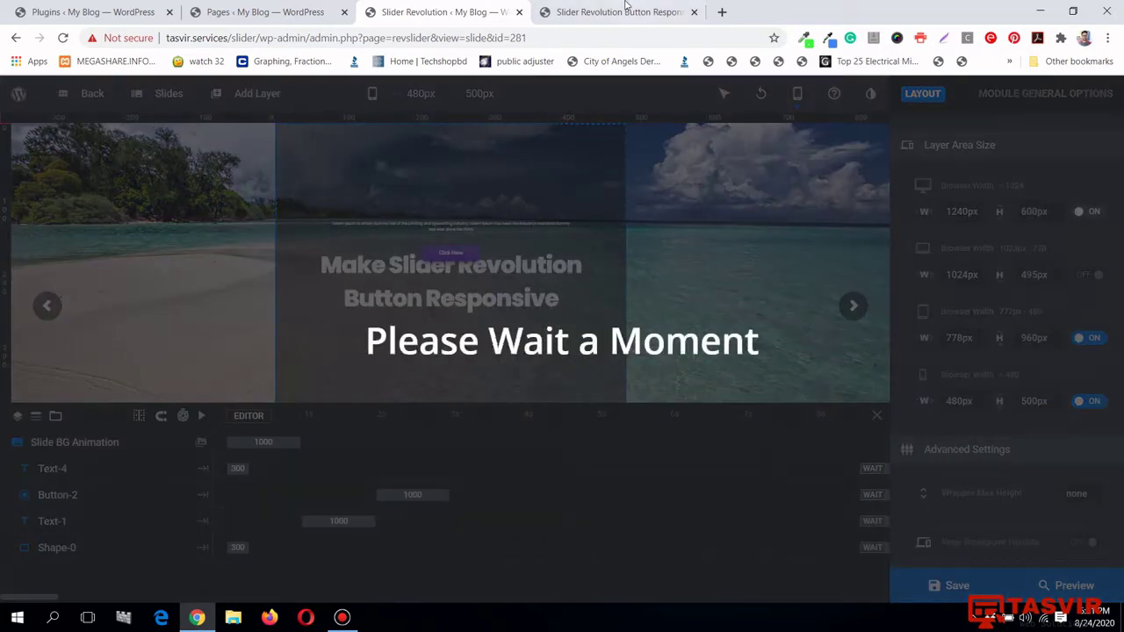
Reload the published slider page to check its iPhone 6/7/8 preview, then return to the slider editor.
{"action": "mouse_move", "coordinate": [590, 7]}
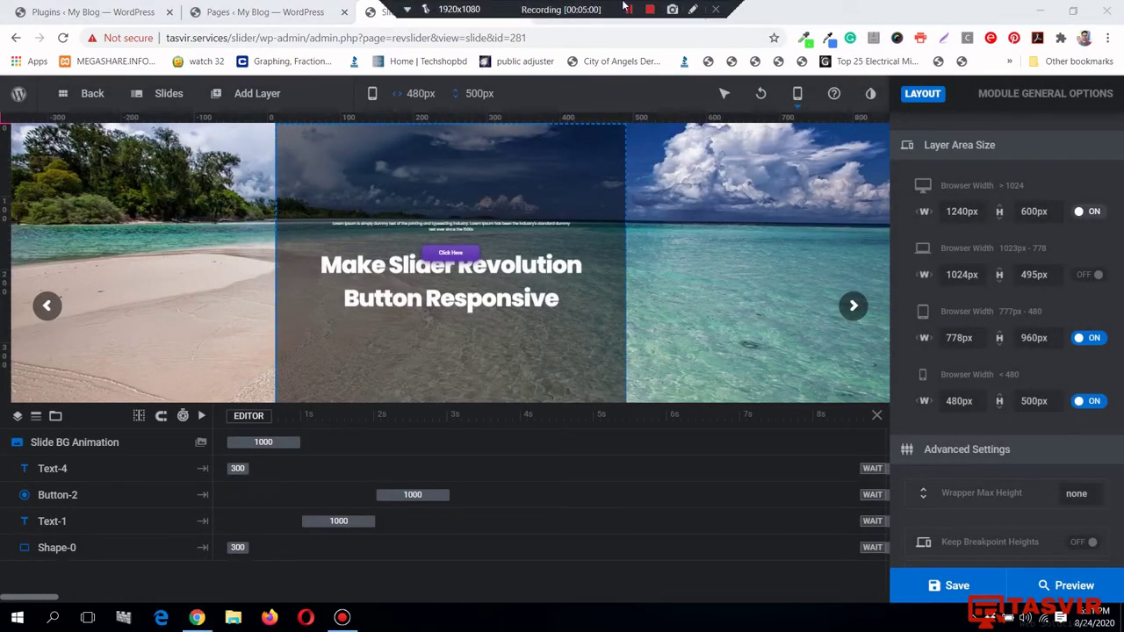
{"action": "left_click", "coordinate": [614, 12]}
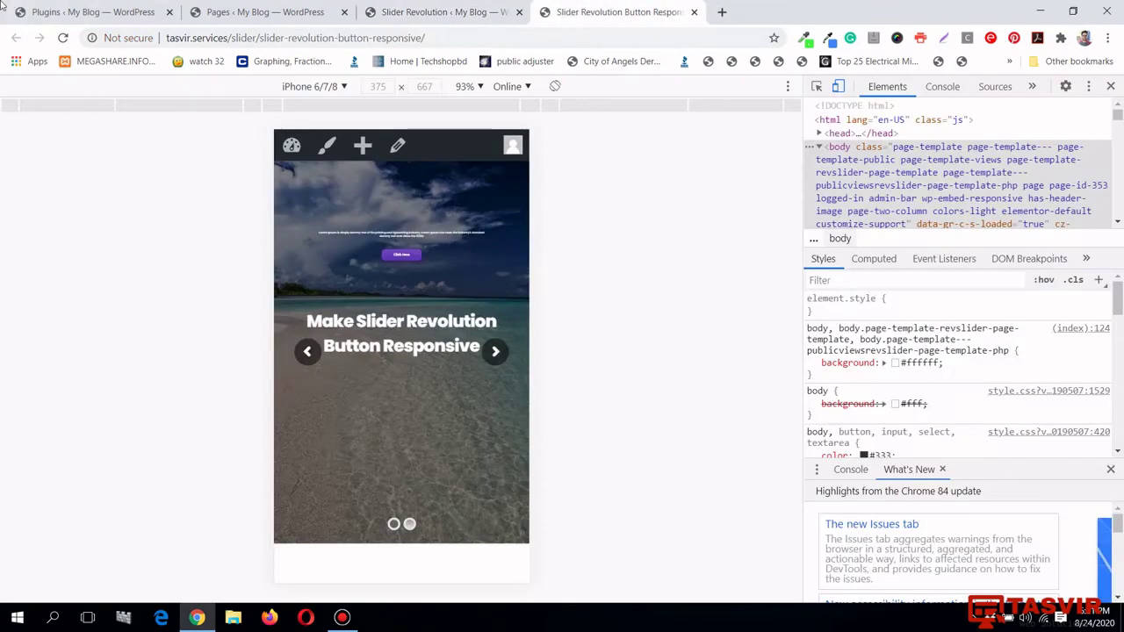
{"action": "left_click", "coordinate": [61, 38]}
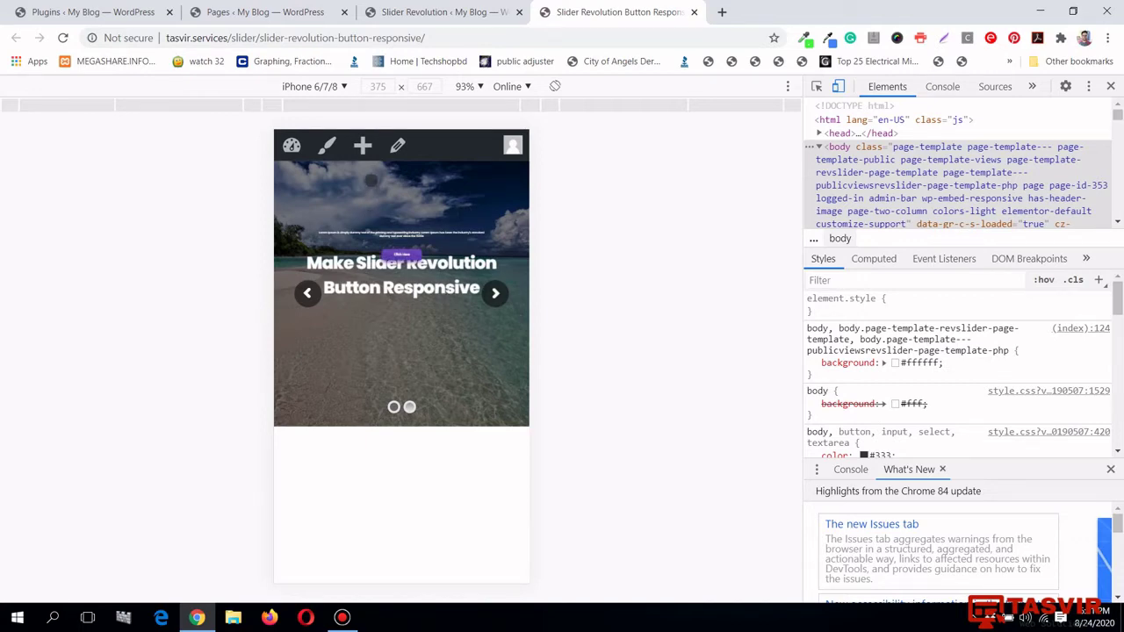
{"action": "left_click", "coordinate": [444, 12]}
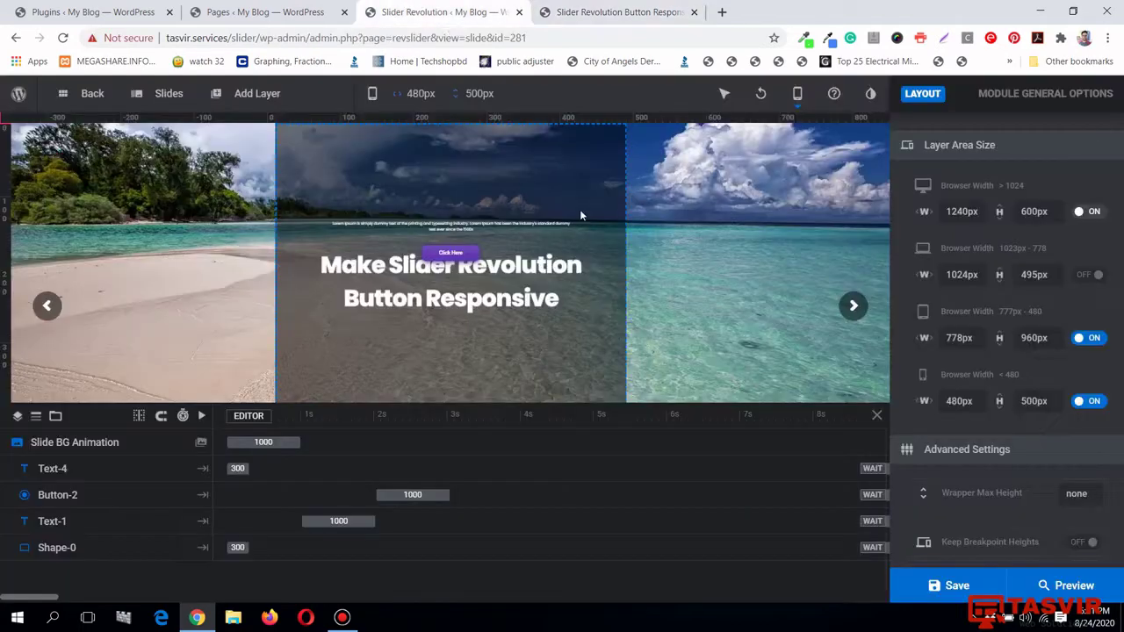
Set the mobile layer area height to 450px, save the module, and reload the published page to check it.
{"action": "double_click", "coordinate": [1033, 401]}
{"action": "type", "text": "450"}
{"action": "key", "text": "Return"}
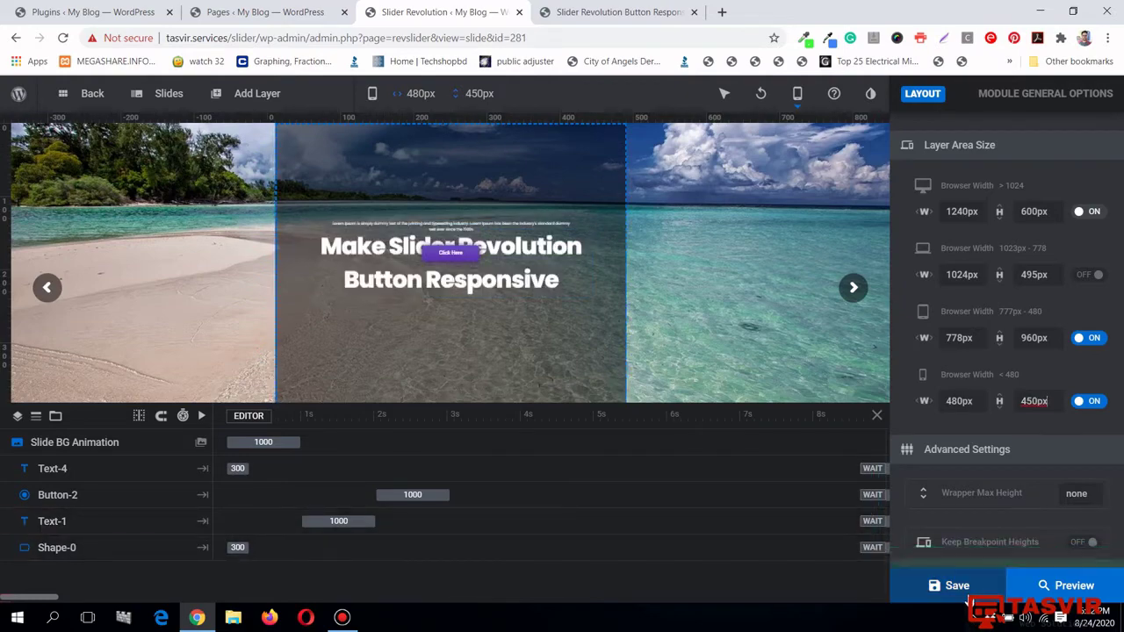
{"action": "left_click", "coordinate": [969, 601]}
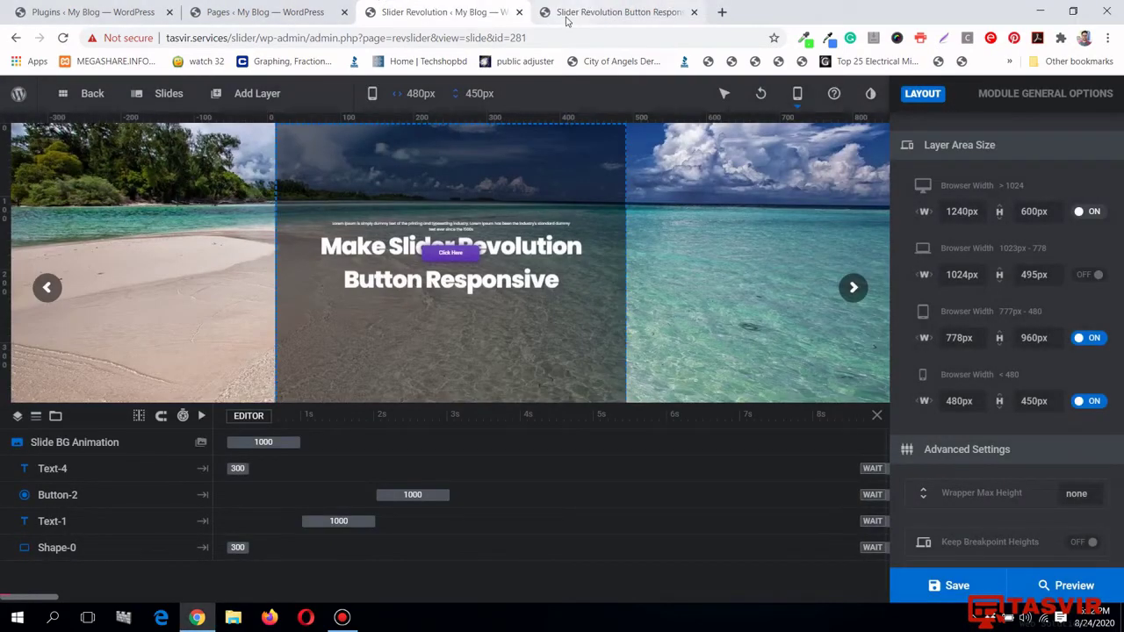
{"action": "left_click", "coordinate": [620, 12]}
{"action": "left_click", "coordinate": [62, 38]}
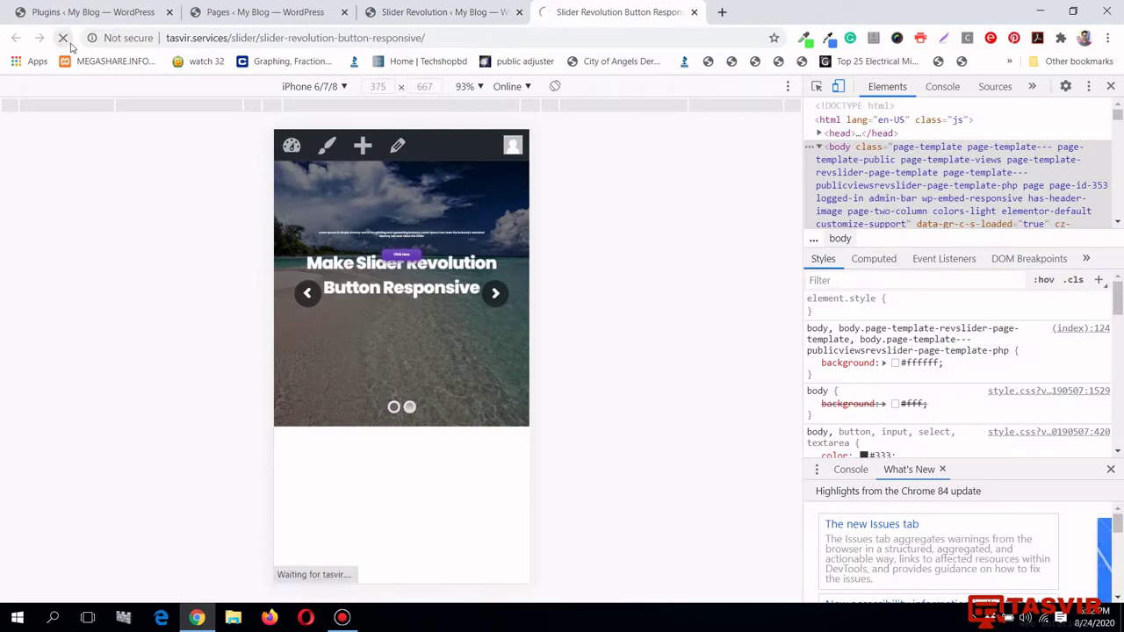
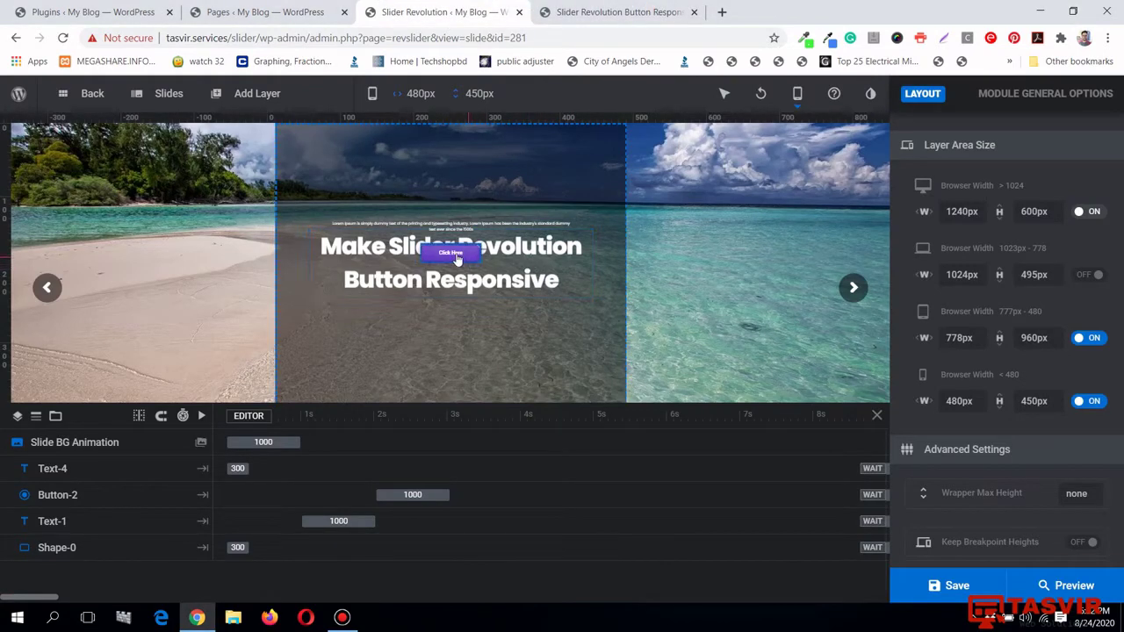
Arrange the mobile layout with the paragraph and button below the heading, and centre the heading horizontally.
{"action": "left_click_drag", "start_coordinate": [456, 260], "coordinate": [468, 337]}
{"action": "mouse_move", "coordinate": [457, 223]}
{"action": "left_mouse_down"}
{"action": "mouse_move", "coordinate": [462, 303]}
{"action": "mouse_move", "coordinate": [450, 228]}
{"action": "left_mouse_up"}
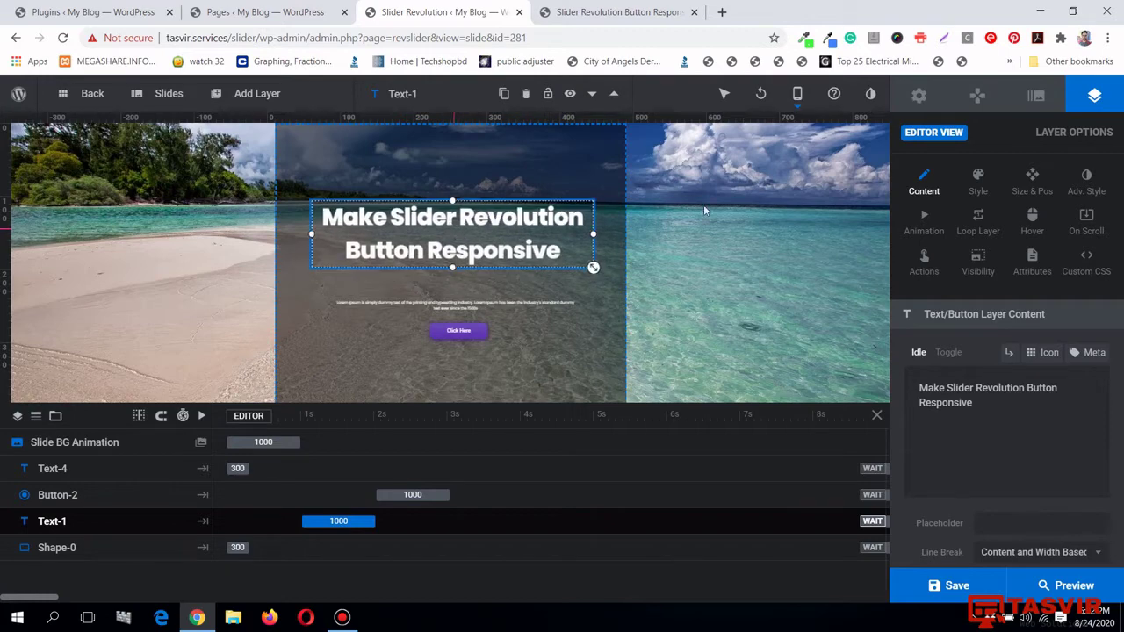
{"action": "left_click", "coordinate": [1036, 191]}
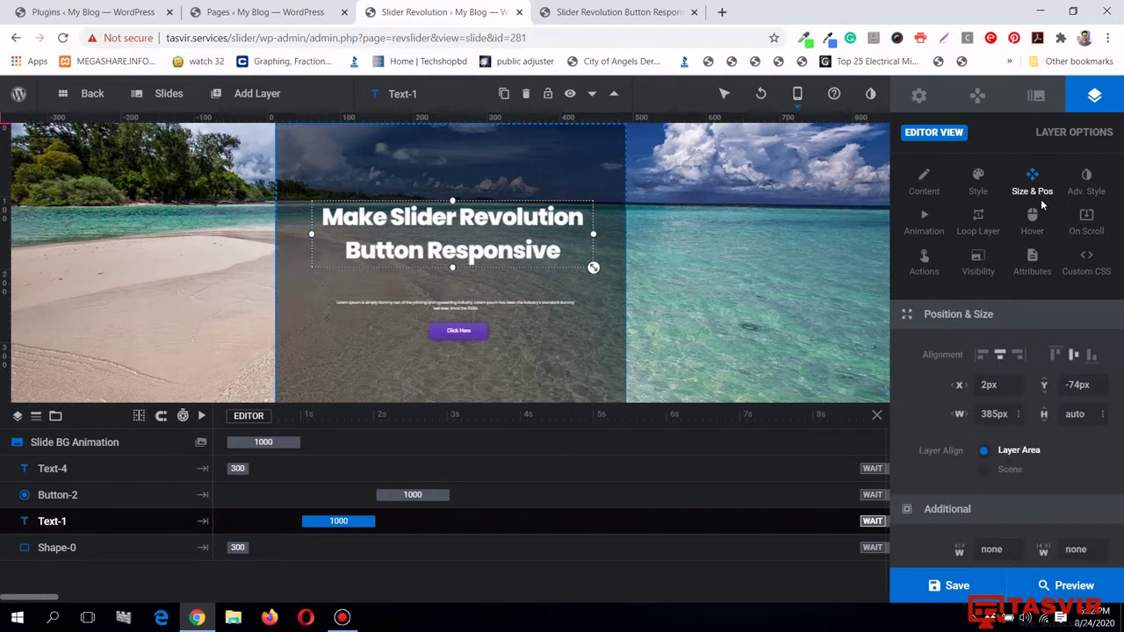
{"action": "left_click", "coordinate": [1000, 356]}
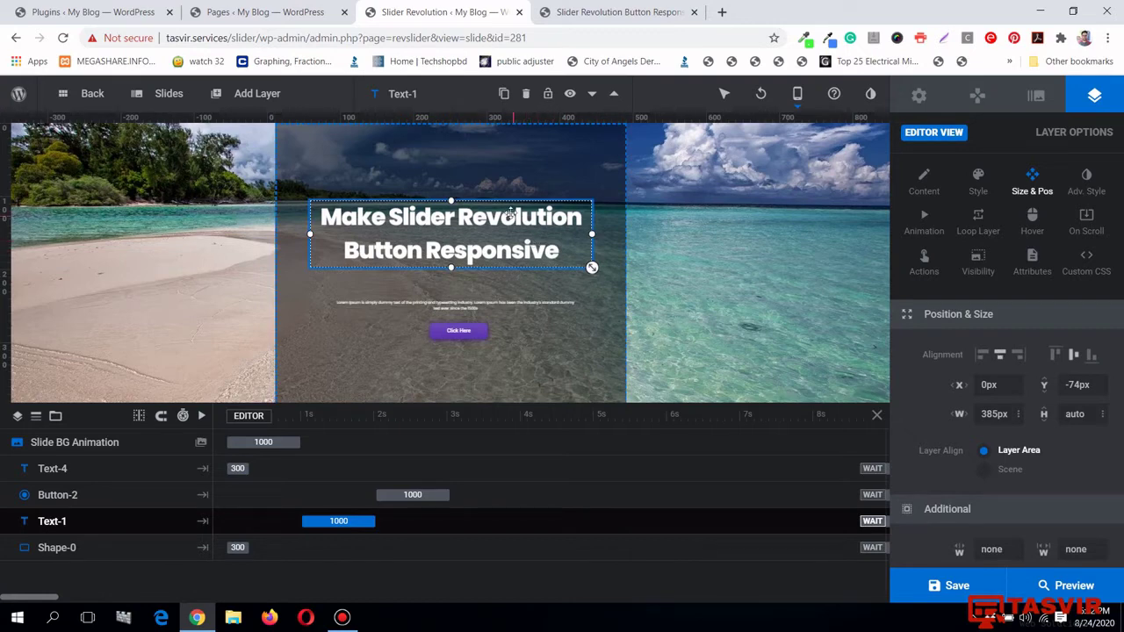
Examine the Responsive Behavior settings of the heading, paragraph and button layers.
{"action": "left_click", "coordinate": [1037, 195]}
{"action": "scroll", "coordinate": [1084, 395], "scroll_direction": "down", "scroll_amount": 1}
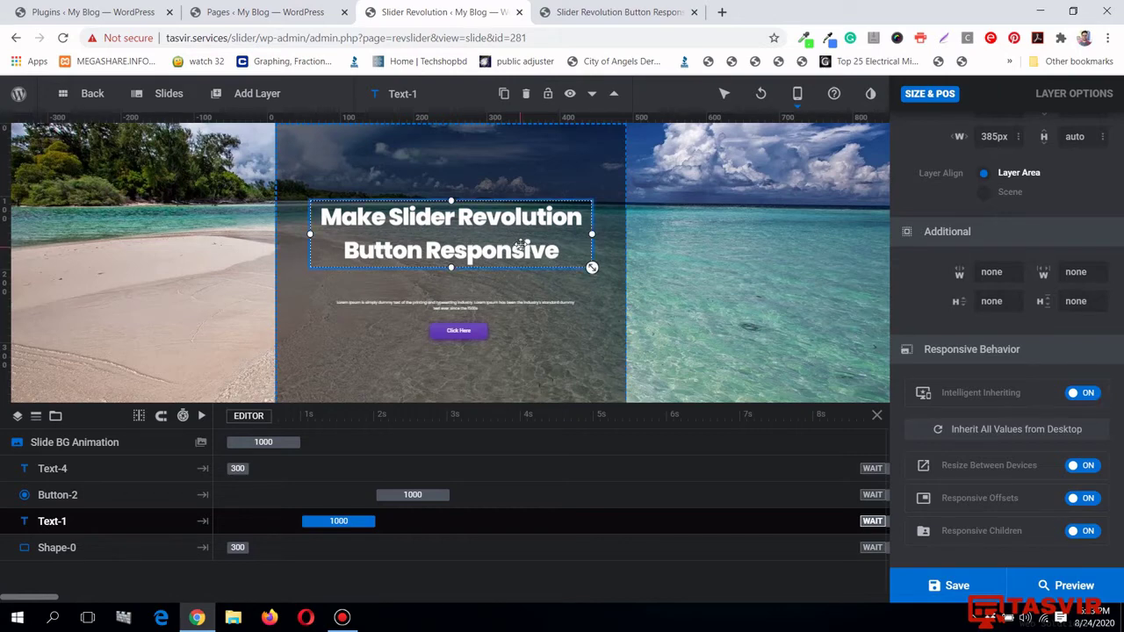
{"action": "left_click", "coordinate": [510, 302]}
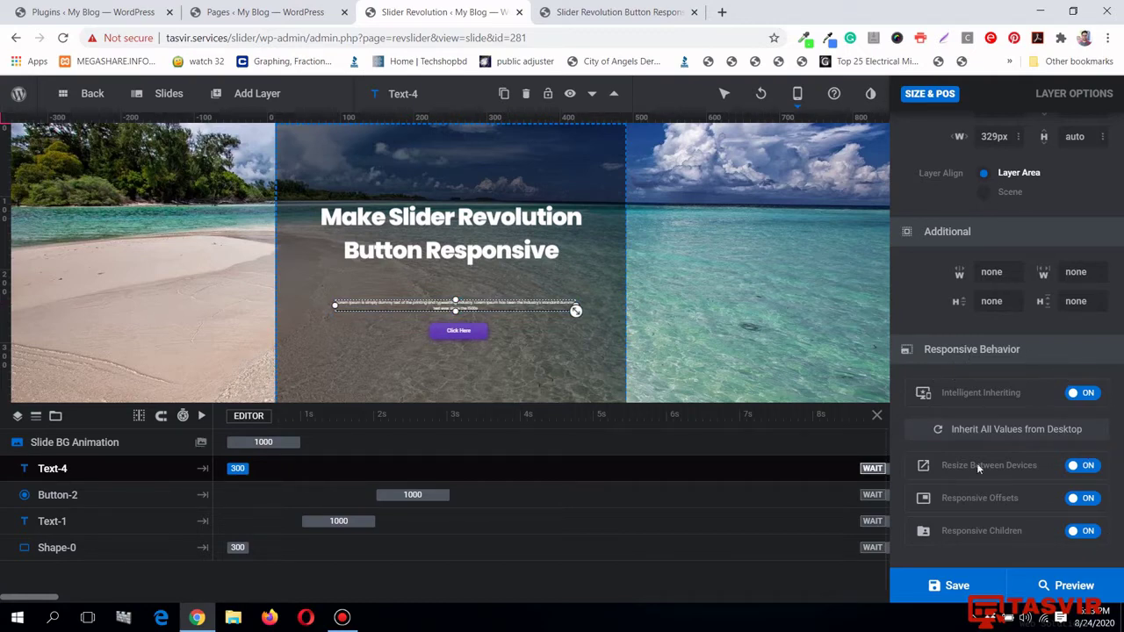
{"action": "left_click", "coordinate": [465, 335]}
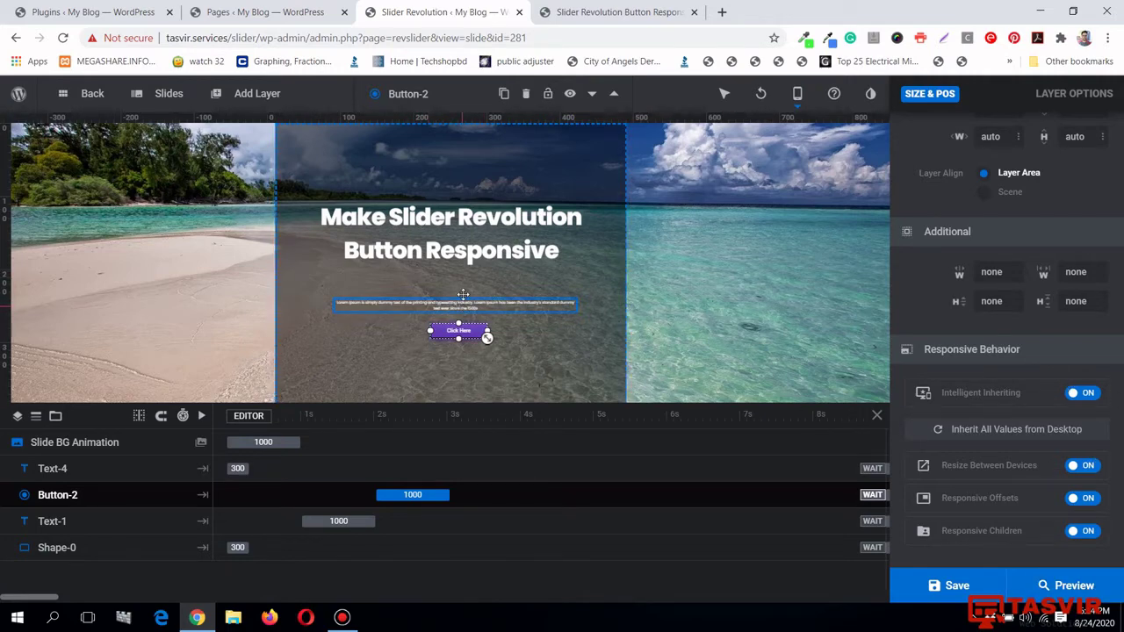
Raise the heading to a Y position of about -109px and move the paragraph up closer beneath it.
{"action": "left_click_drag", "start_coordinate": [463, 231], "coordinate": [463, 206]}
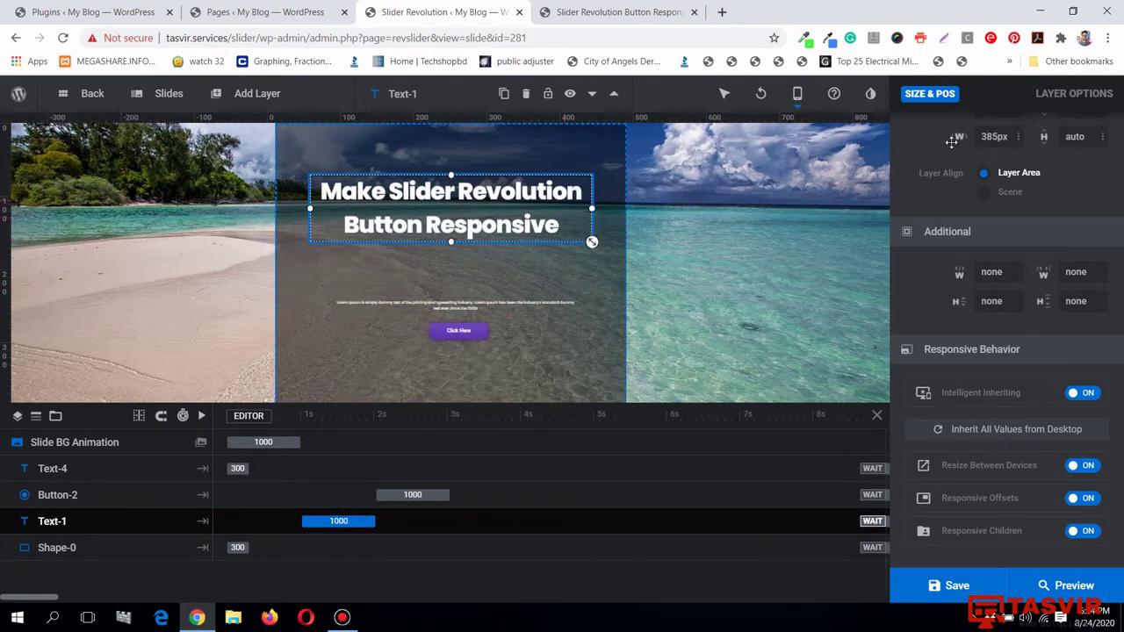
{"action": "scroll", "coordinate": [1034, 176], "scroll_direction": "up", "scroll_amount": 3}
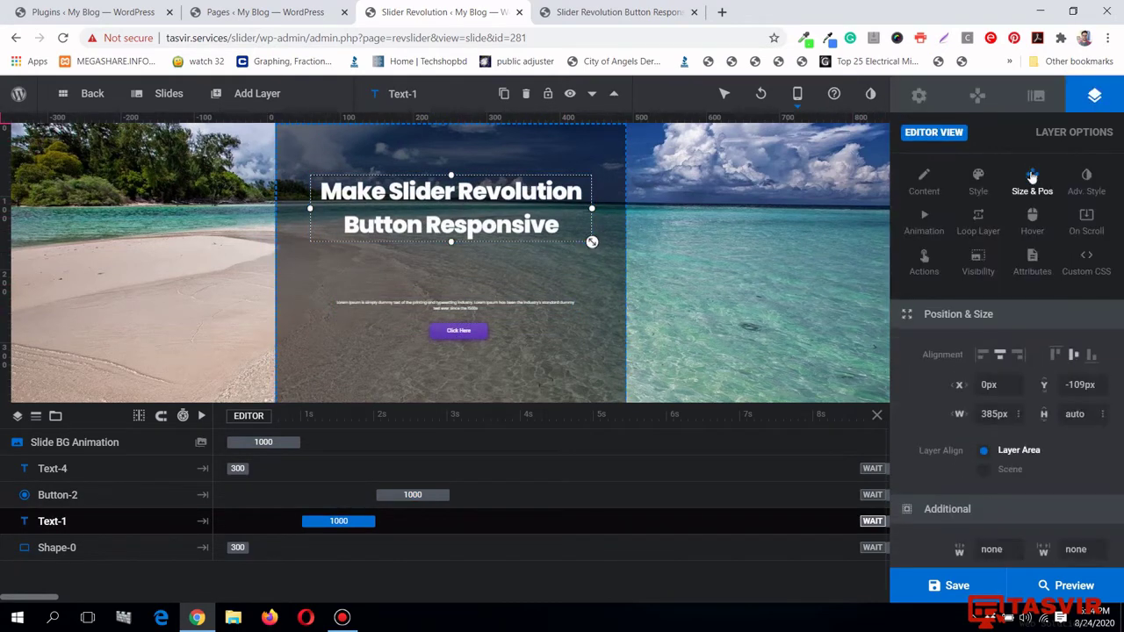
{"action": "left_click", "coordinate": [975, 183]}
{"action": "left_click_drag", "start_coordinate": [465, 308], "coordinate": [461, 274]}
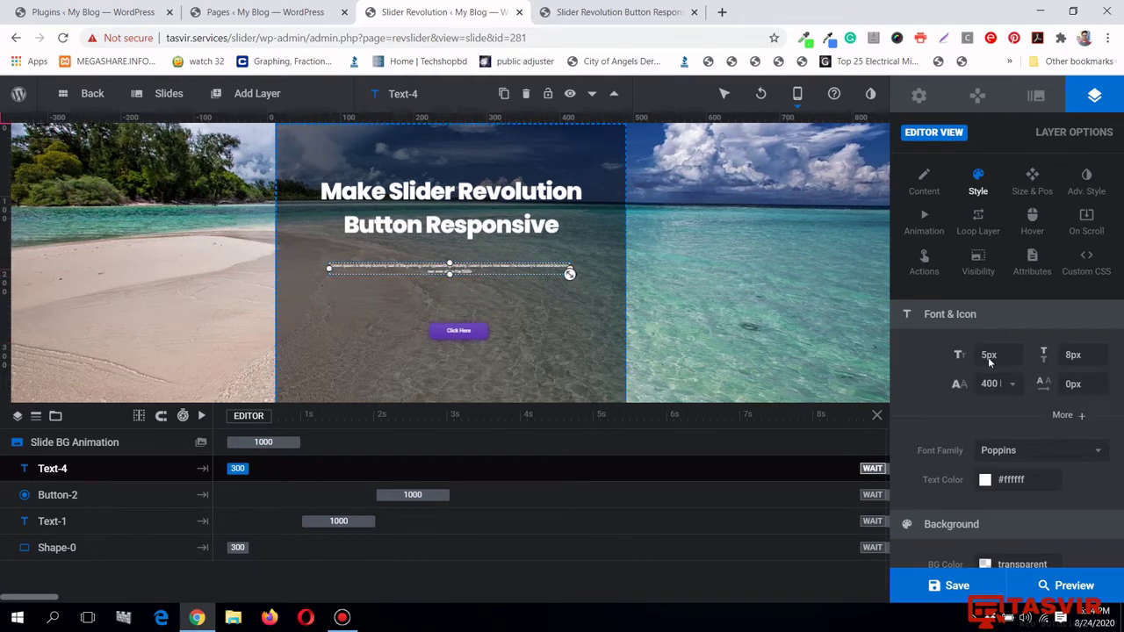
Set the paragraph's mobile font size to 14px and its line height to 20px.
{"action": "left_click", "coordinate": [989, 355]}
{"action": "left_click", "coordinate": [1001, 355]}
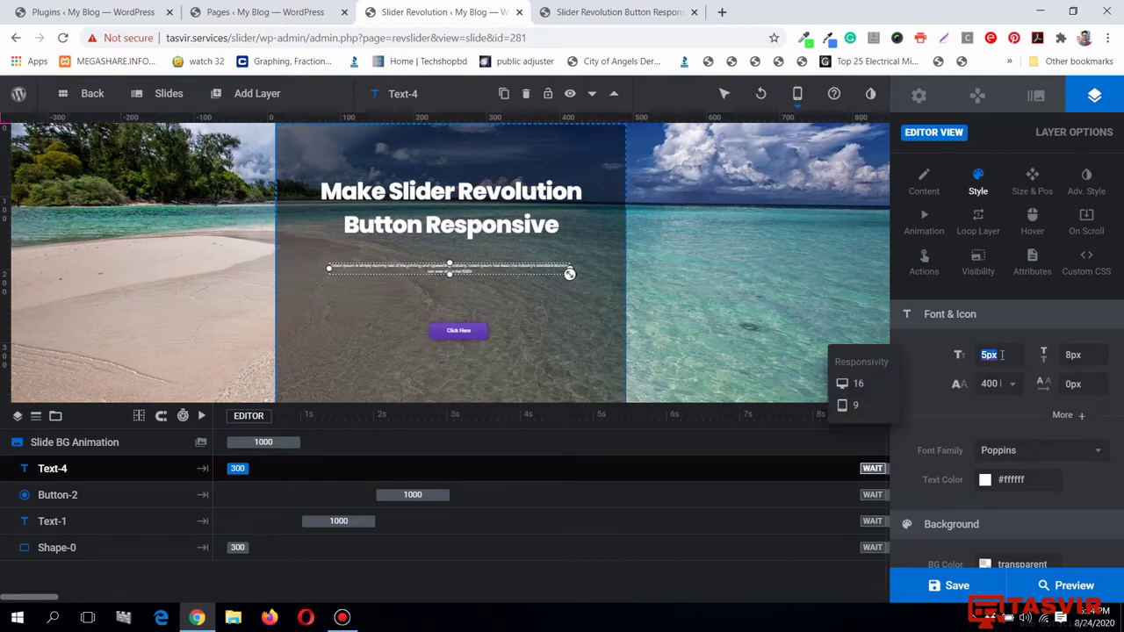
{"action": "type", "text": "14"}
{"action": "key", "text": "Return"}
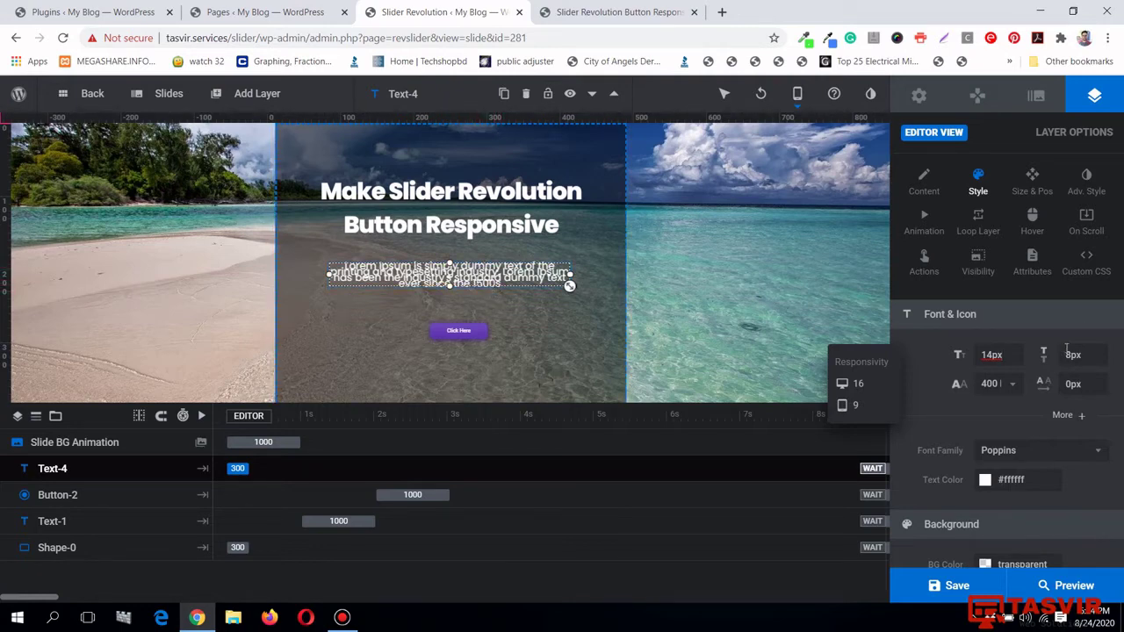
{"action": "left_click", "coordinate": [1075, 351]}
{"action": "type", "text": "20px"}
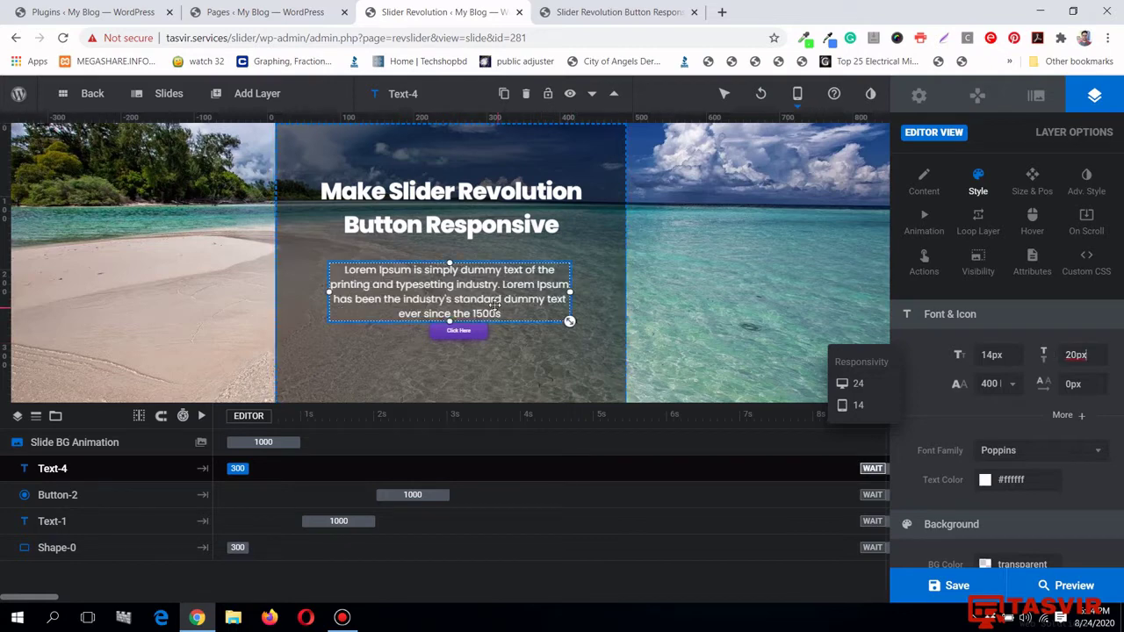
Raise the heading to about Y -130px and place the paragraph beneath it at about Y 153px, centred horizontally.
{"action": "left_click_drag", "start_coordinate": [439, 266], "coordinate": [457, 192]}
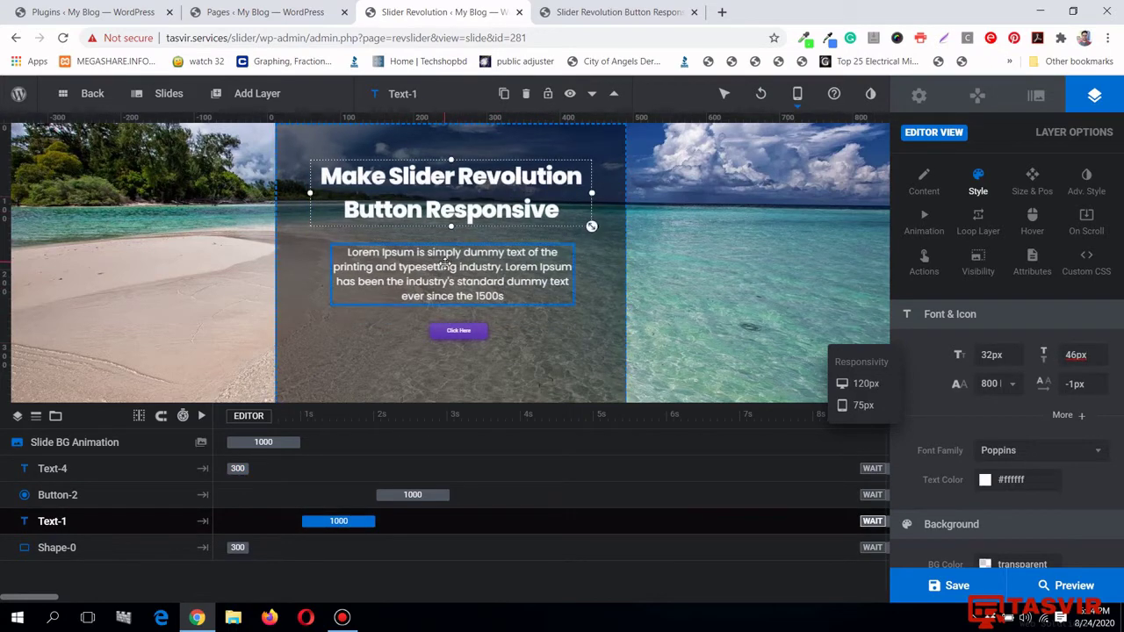
{"action": "left_click_drag", "start_coordinate": [443, 256], "coordinate": [469, 260]}
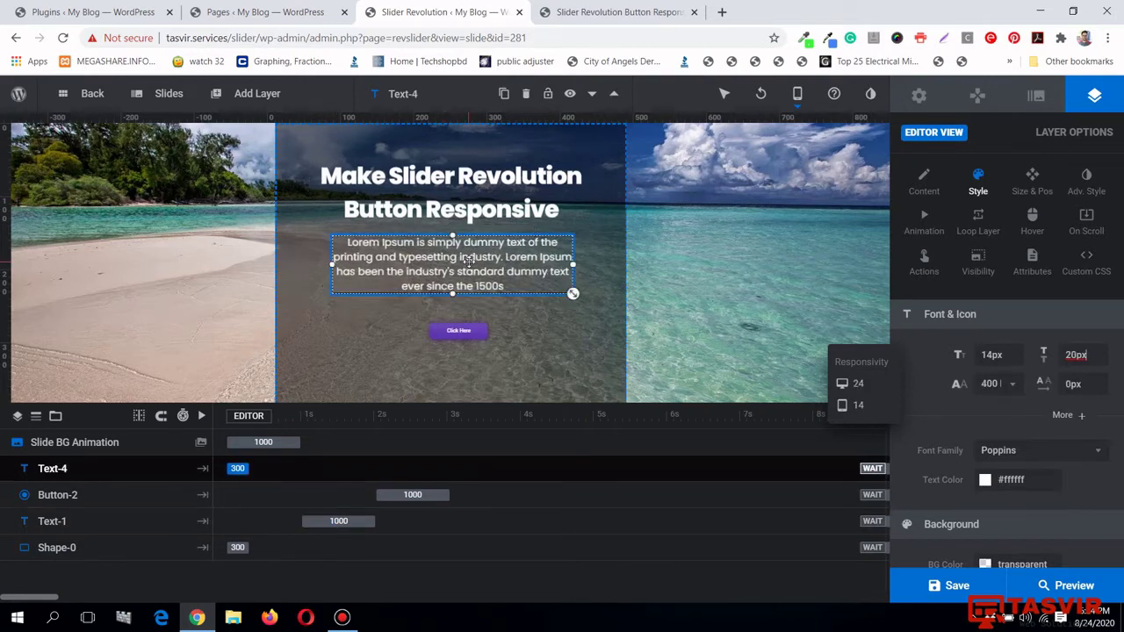
{"action": "left_click", "coordinate": [1043, 191]}
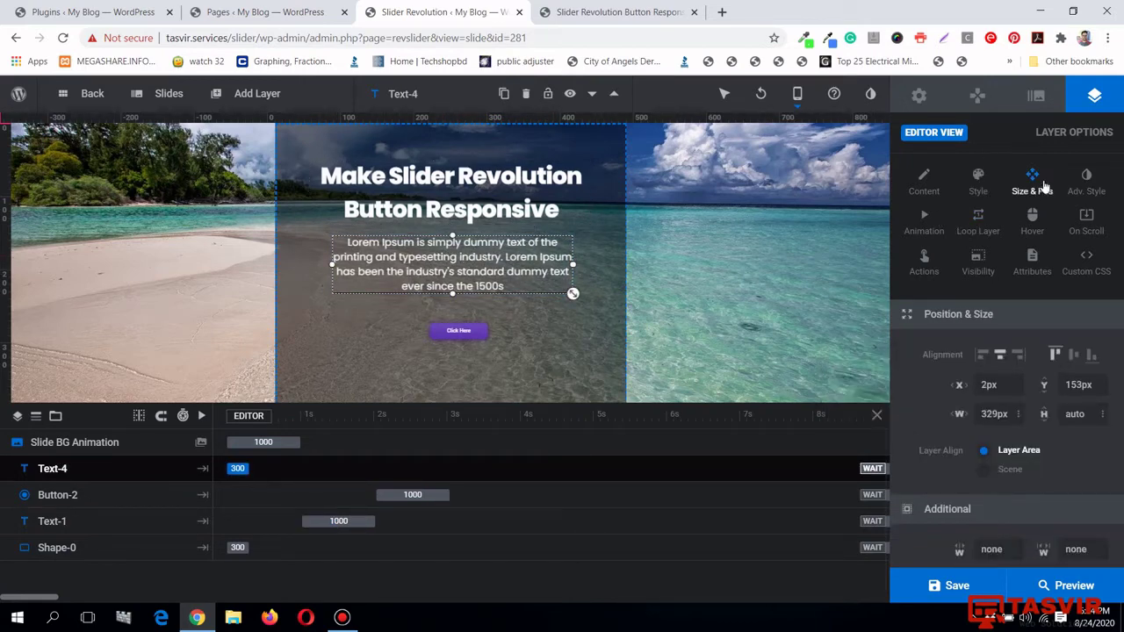
{"action": "left_click", "coordinate": [1001, 355]}
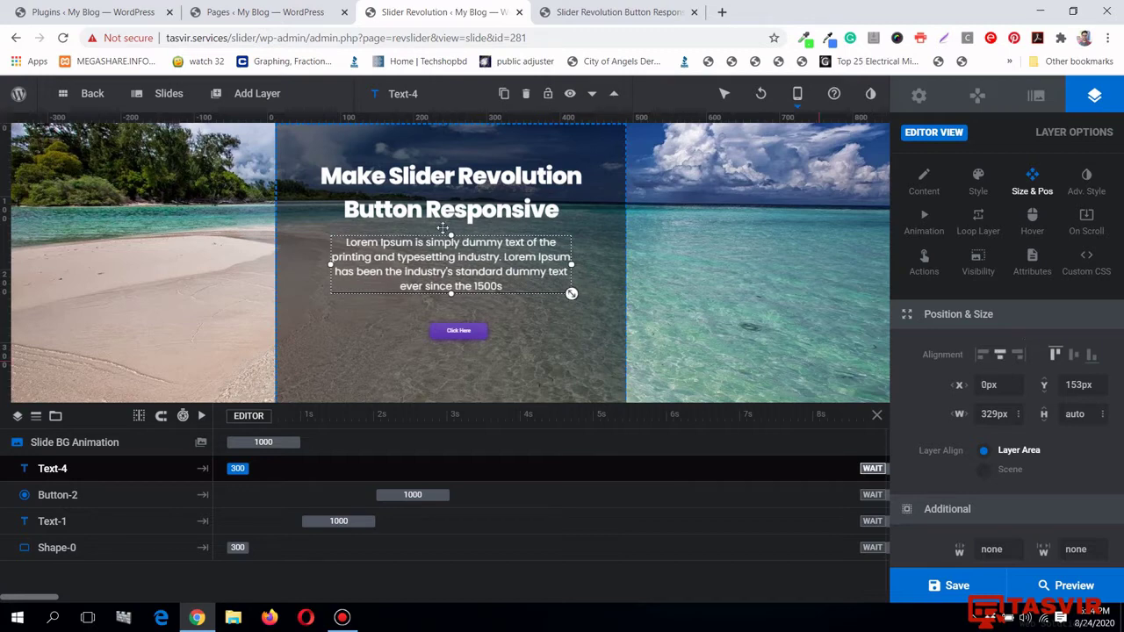
{"action": "left_click", "coordinate": [453, 192]}
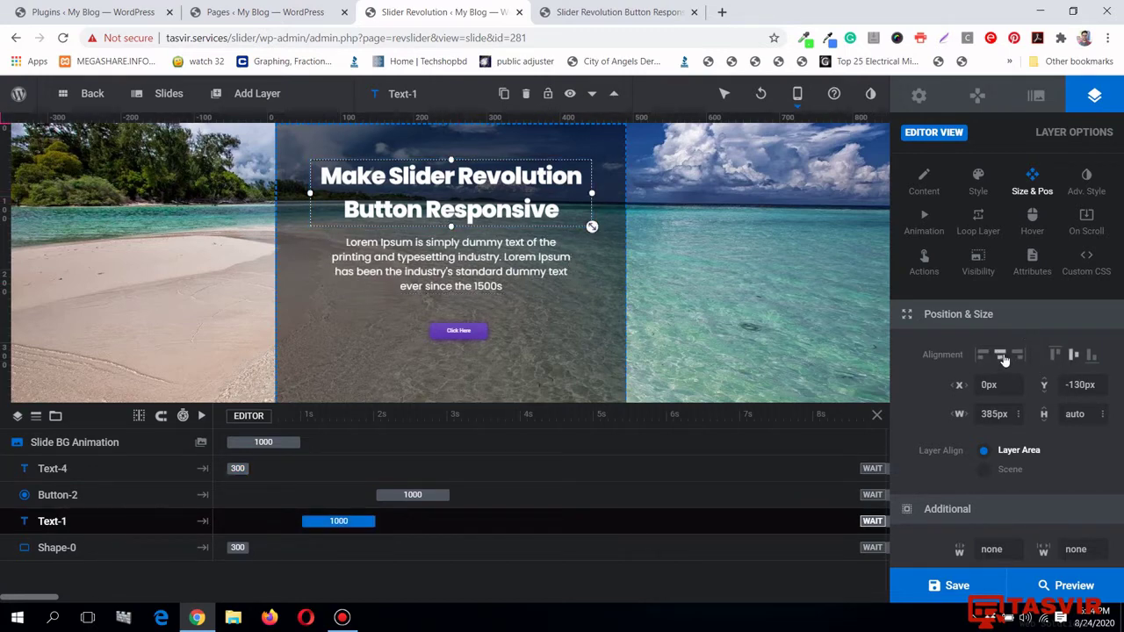
Set the mobile font size of the "Click Here" button to 20px.
{"action": "left_click", "coordinate": [463, 340]}
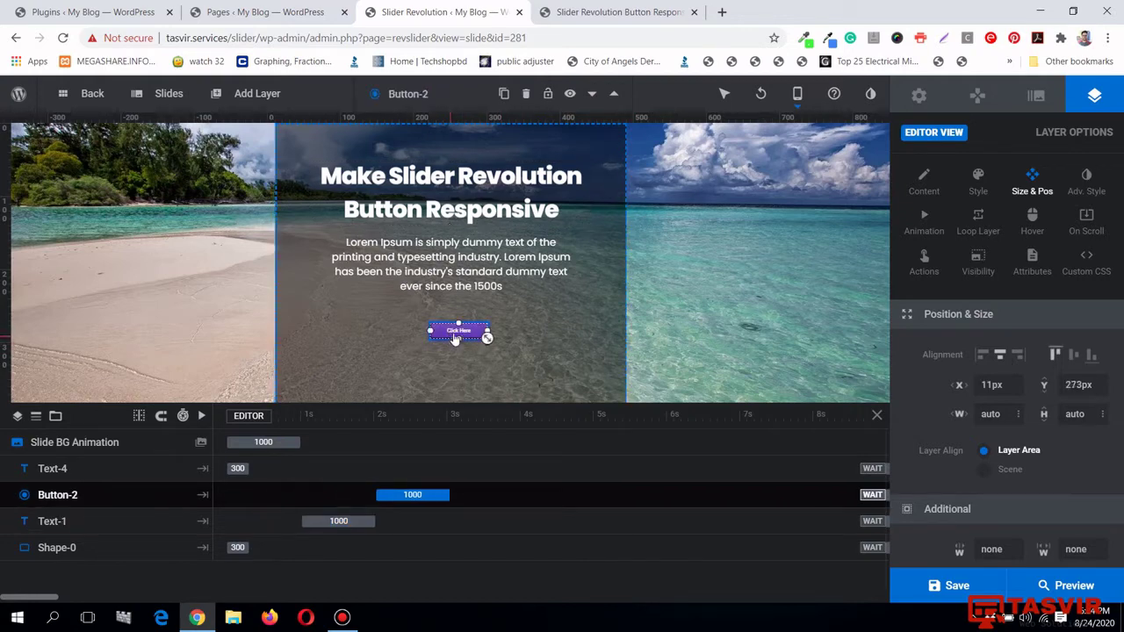
{"action": "left_click", "coordinate": [992, 193]}
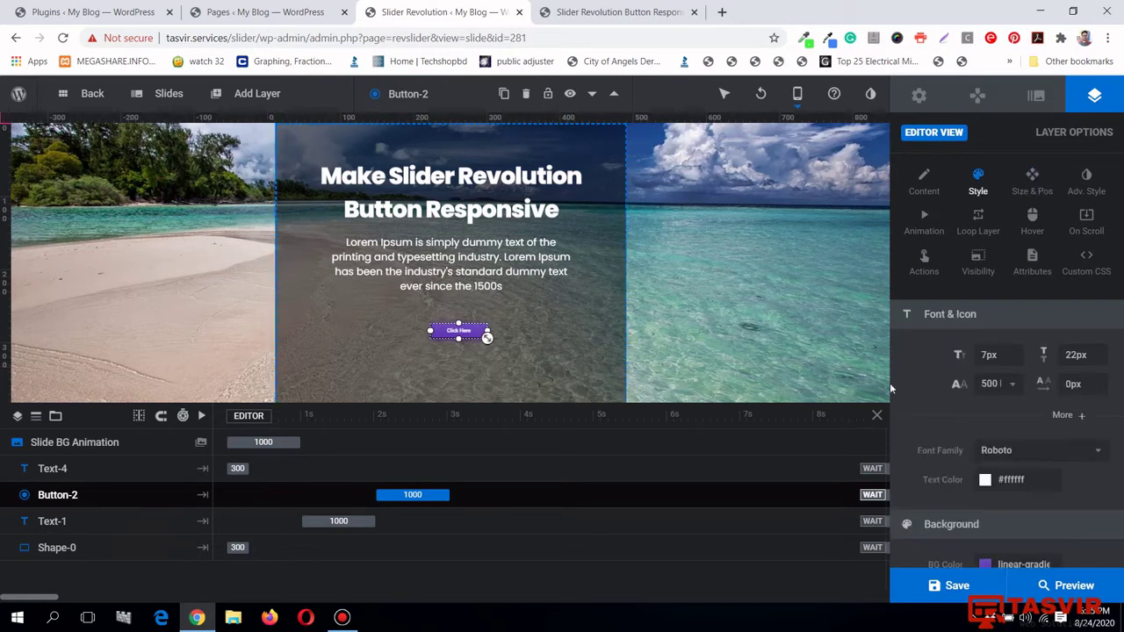
{"action": "left_click", "coordinate": [1013, 355]}
{"action": "type", "text": "20"}
{"action": "key", "text": "Return"}
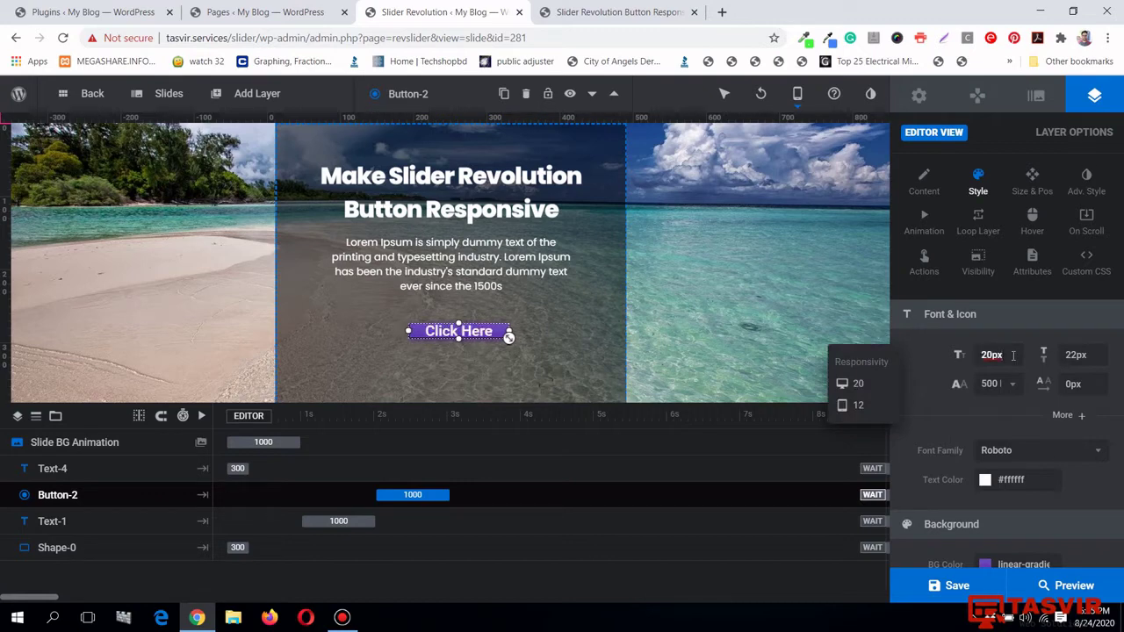
{"action": "left_click", "coordinate": [1012, 354]}
{"action": "scroll", "coordinate": [1013, 355], "scroll_direction": "down", "scroll_amount": 2}
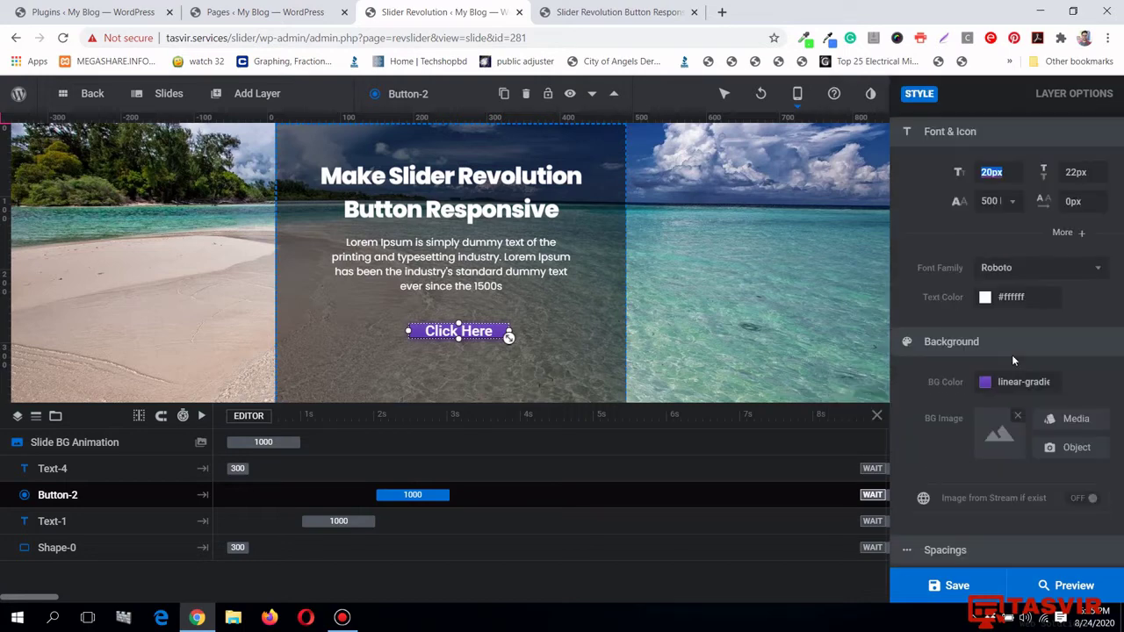
Set the mobile font size of the "Click Here" button to 16px.
{"action": "scroll", "coordinate": [1012, 360], "scroll_direction": "down", "scroll_amount": 1}
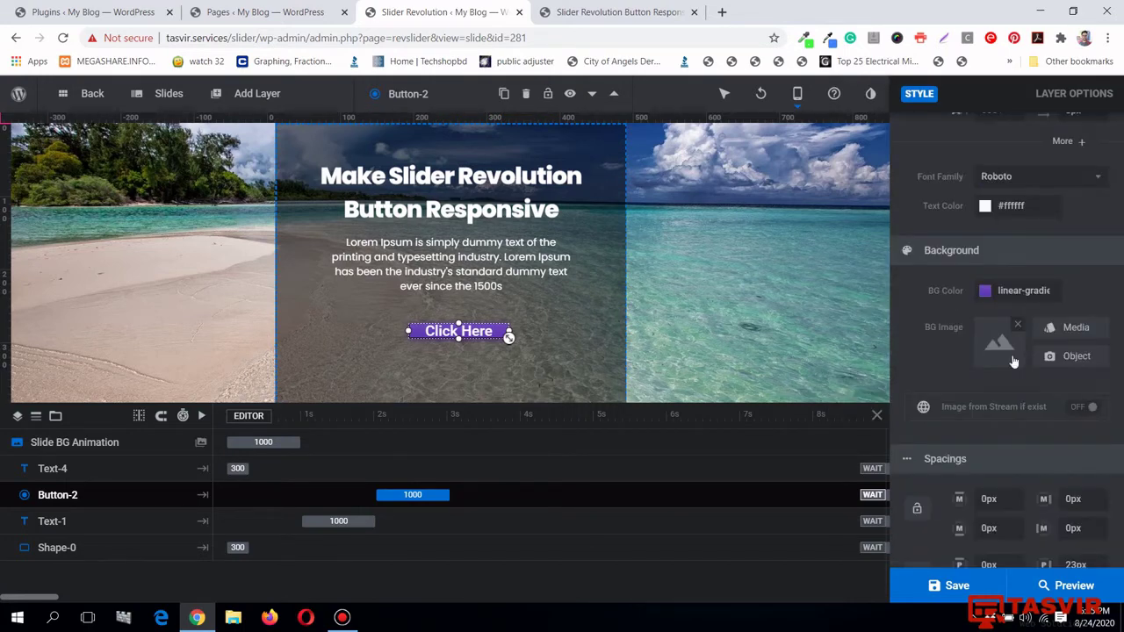
{"action": "scroll", "coordinate": [1013, 360], "scroll_direction": "down", "scroll_amount": 2}
{"action": "scroll", "coordinate": [1011, 364], "scroll_direction": "up", "scroll_amount": 4}
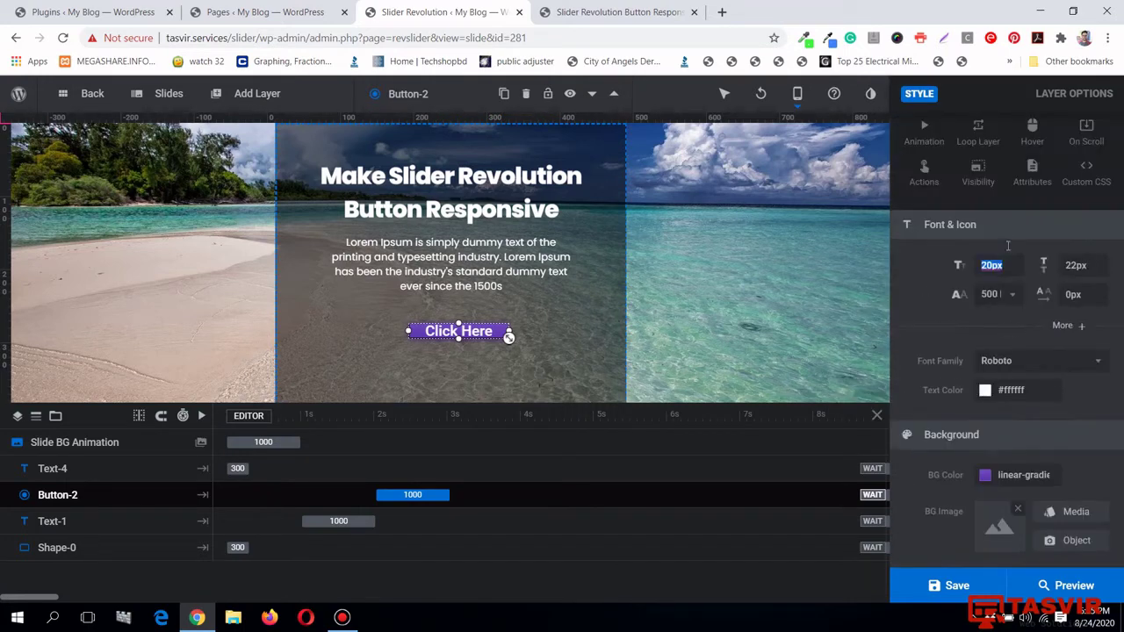
{"action": "type", "text": "16"}
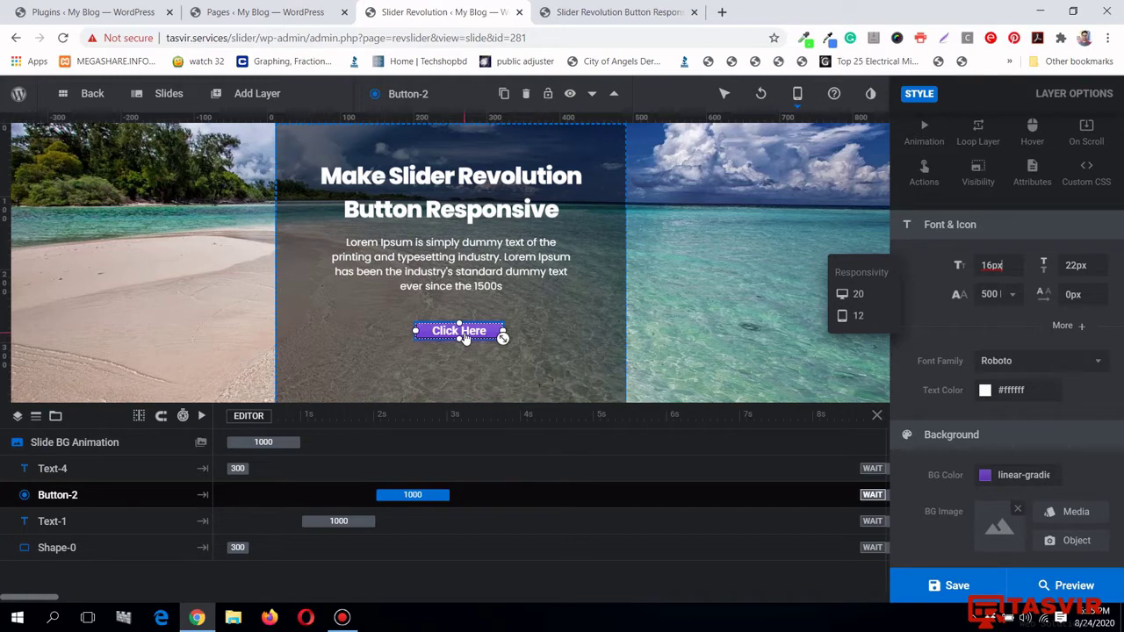
Set the button's padding to 15px on all four sides with linked values, then unlink the sides.
{"action": "scroll", "coordinate": [1058, 389], "scroll_direction": "down", "scroll_amount": 2}
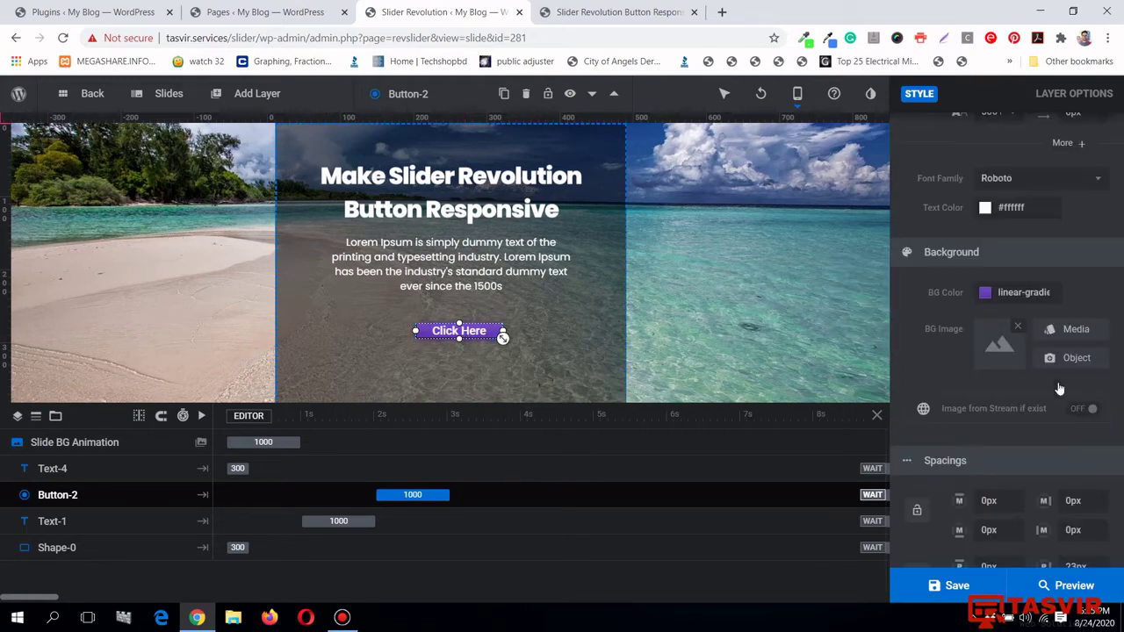
{"action": "scroll", "coordinate": [1058, 382], "scroll_direction": "up", "scroll_amount": 2}
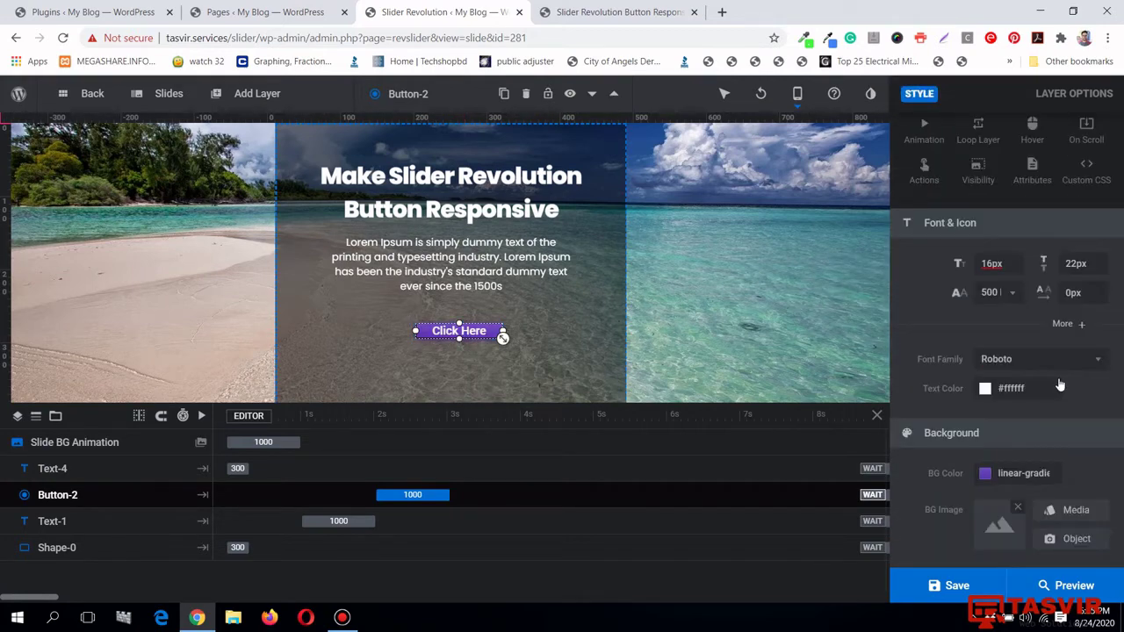
{"action": "scroll", "coordinate": [1059, 384], "scroll_direction": "down", "scroll_amount": 4}
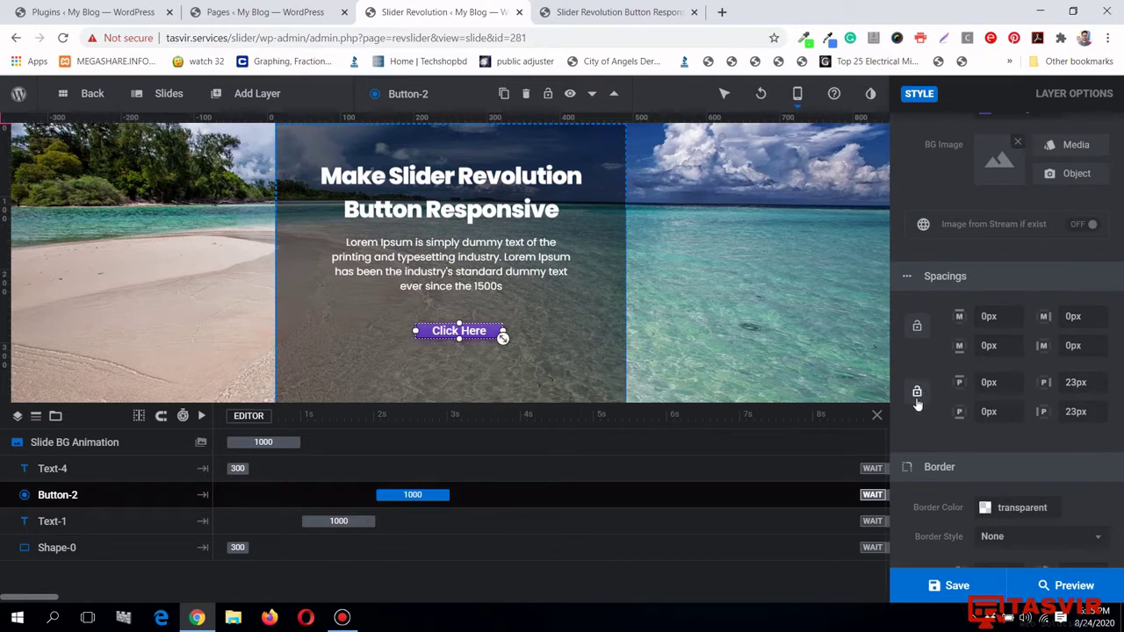
{"action": "left_click", "coordinate": [918, 394]}
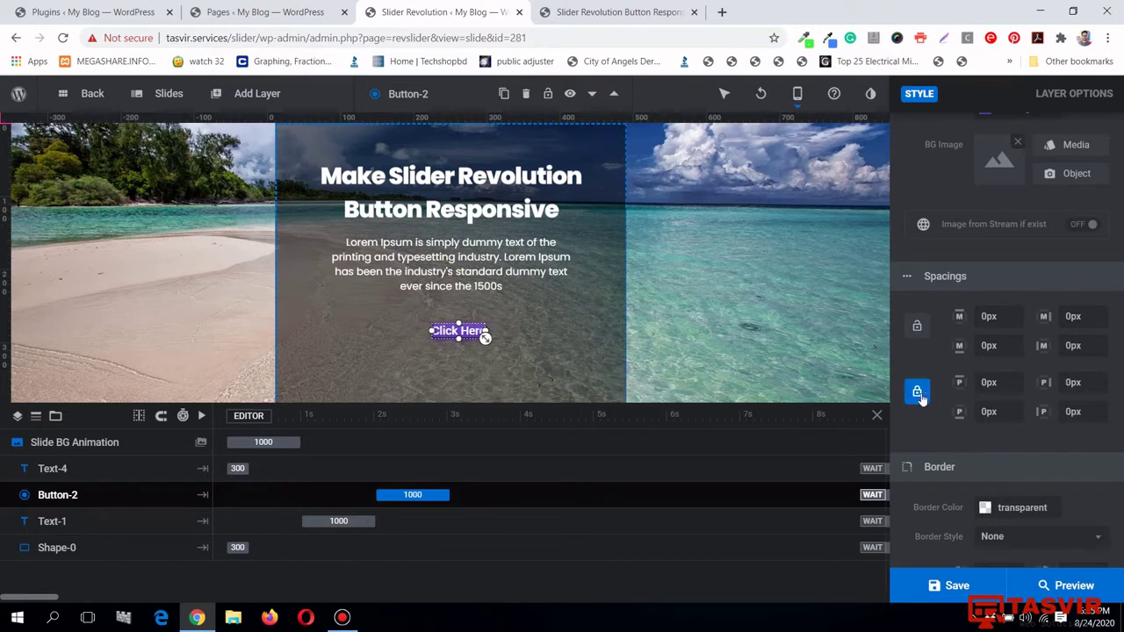
{"action": "left_click", "coordinate": [986, 382]}
{"action": "type", "text": "1"}
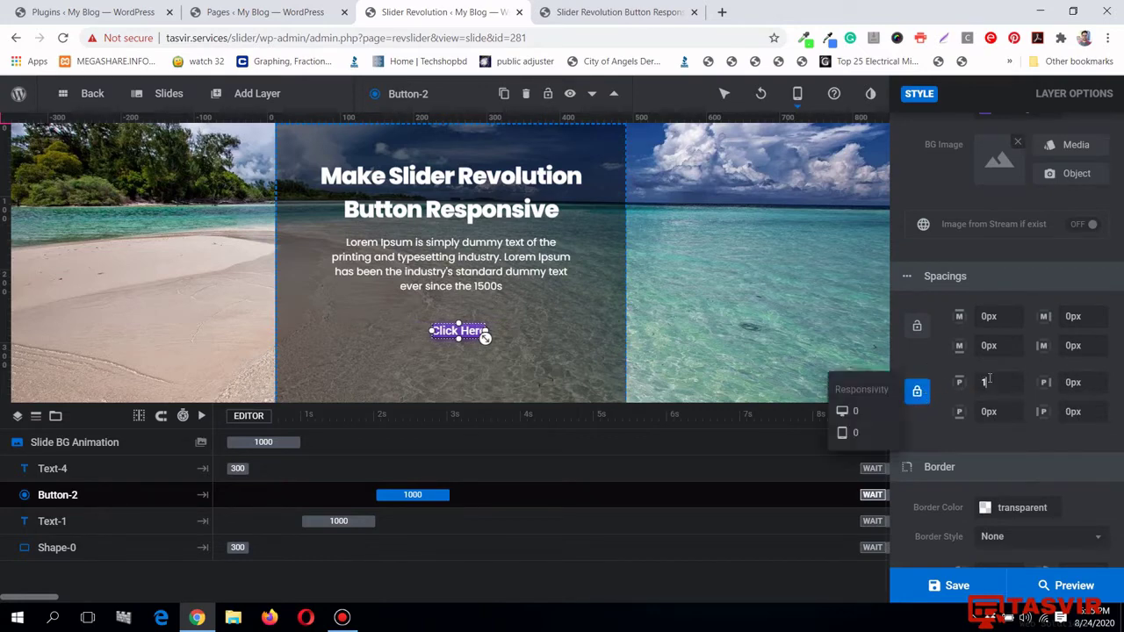
{"action": "type", "text": "5"}
{"action": "key", "text": "Return"}
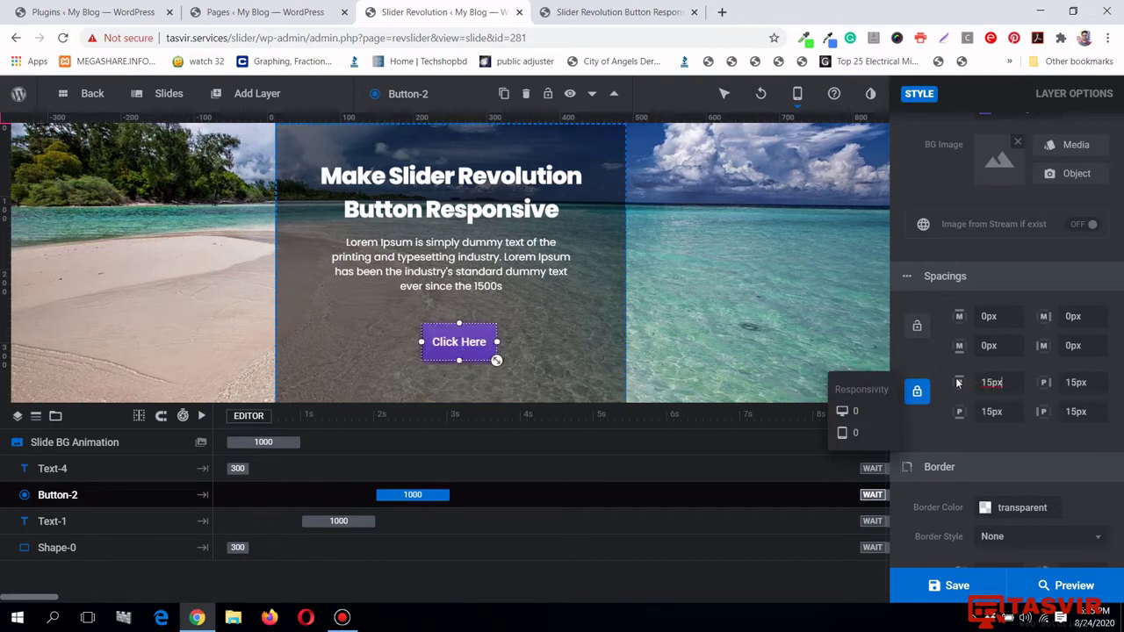
{"action": "left_click", "coordinate": [917, 391]}
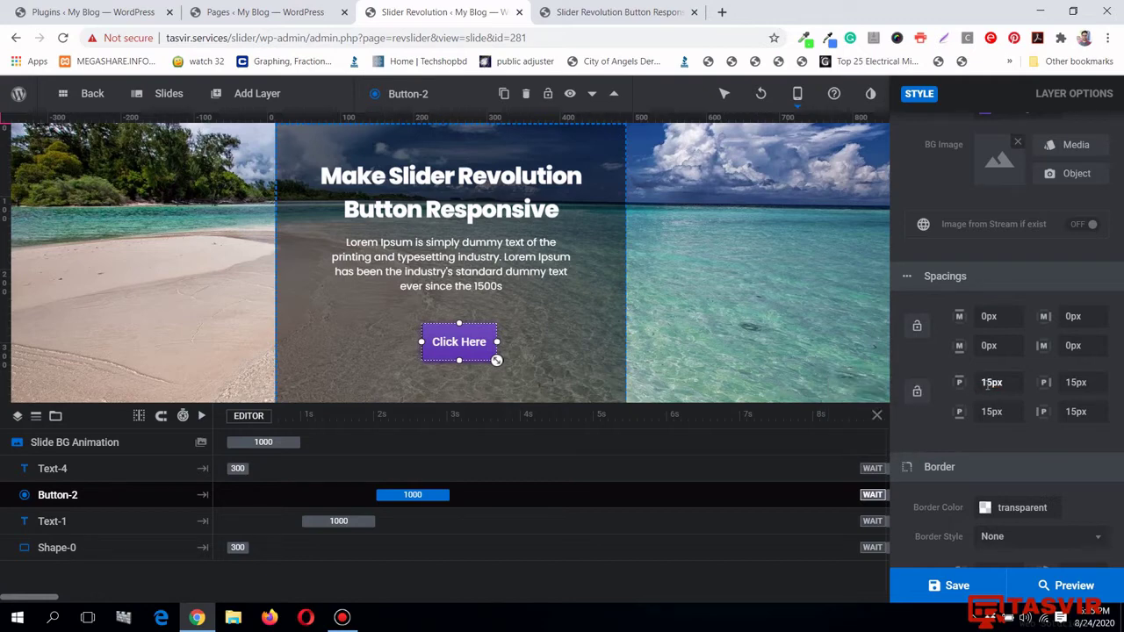
Set the button's top and right padding to 10px and move the button up to about Y 254, just beneath the paragraph.
{"action": "left_click", "coordinate": [991, 383]}
{"action": "type", "text": "10"}
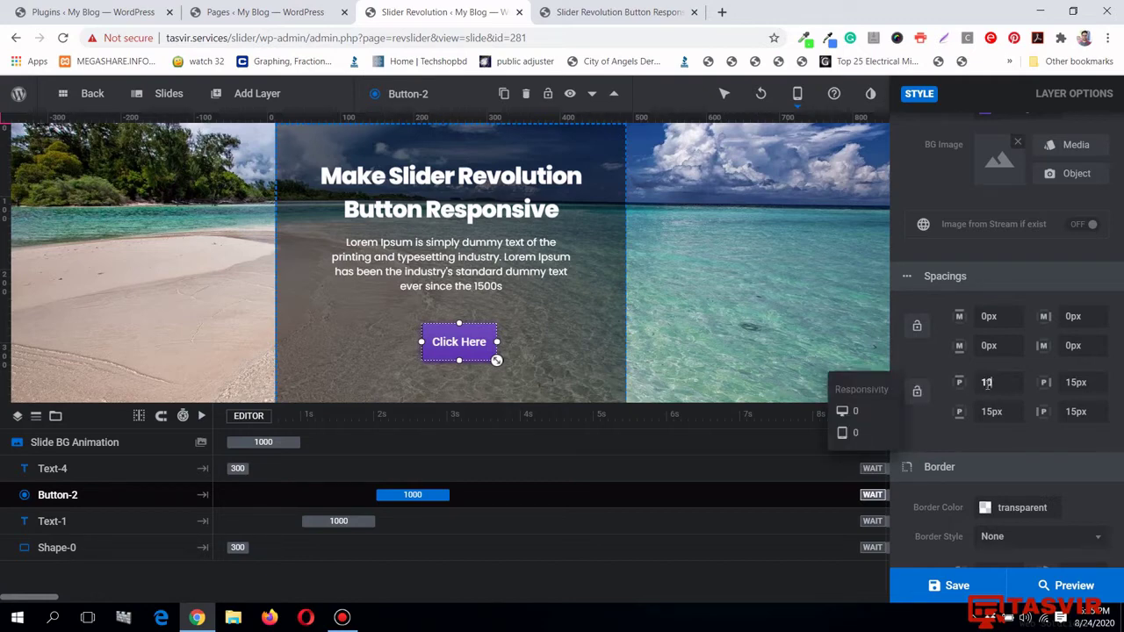
{"action": "key", "text": "Return"}
{"action": "left_click", "coordinate": [1077, 383]}
{"action": "key", "text": "Return"}
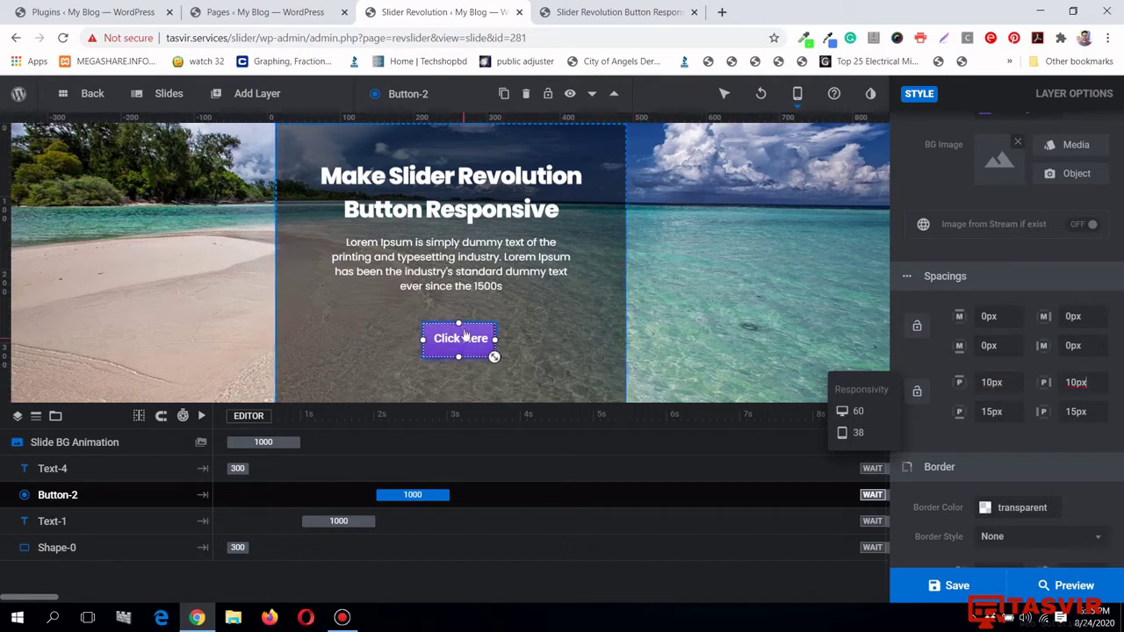
{"action": "left_click_drag", "start_coordinate": [465, 326], "coordinate": [458, 312]}
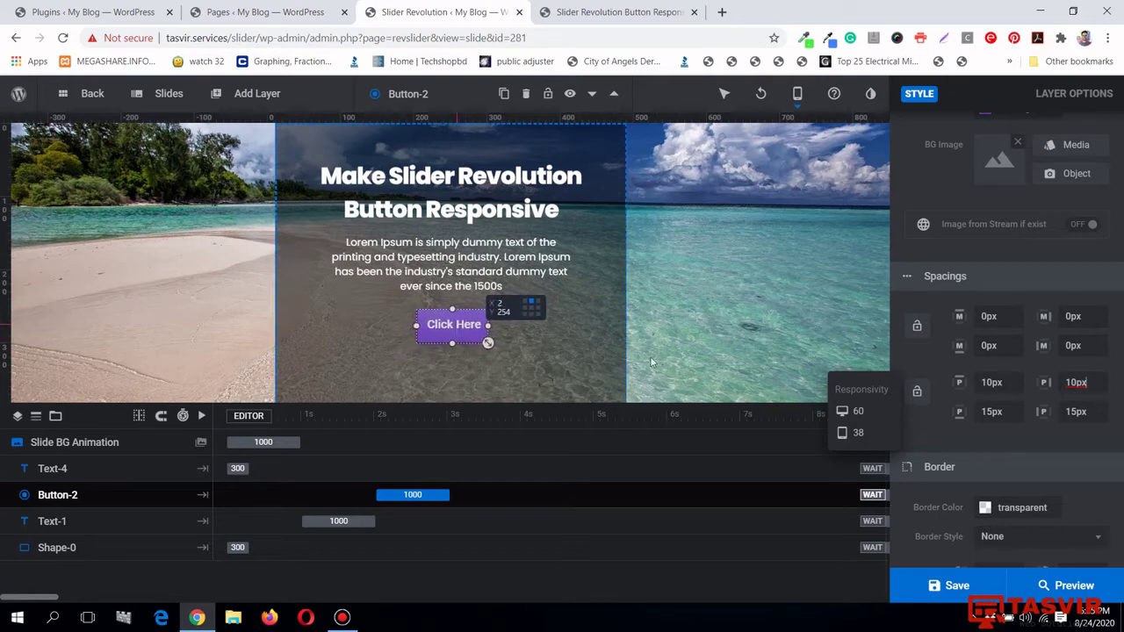
Set the button's bottom padding to 10px and its right and left padding to 25px.
{"action": "left_click", "coordinate": [992, 411]}
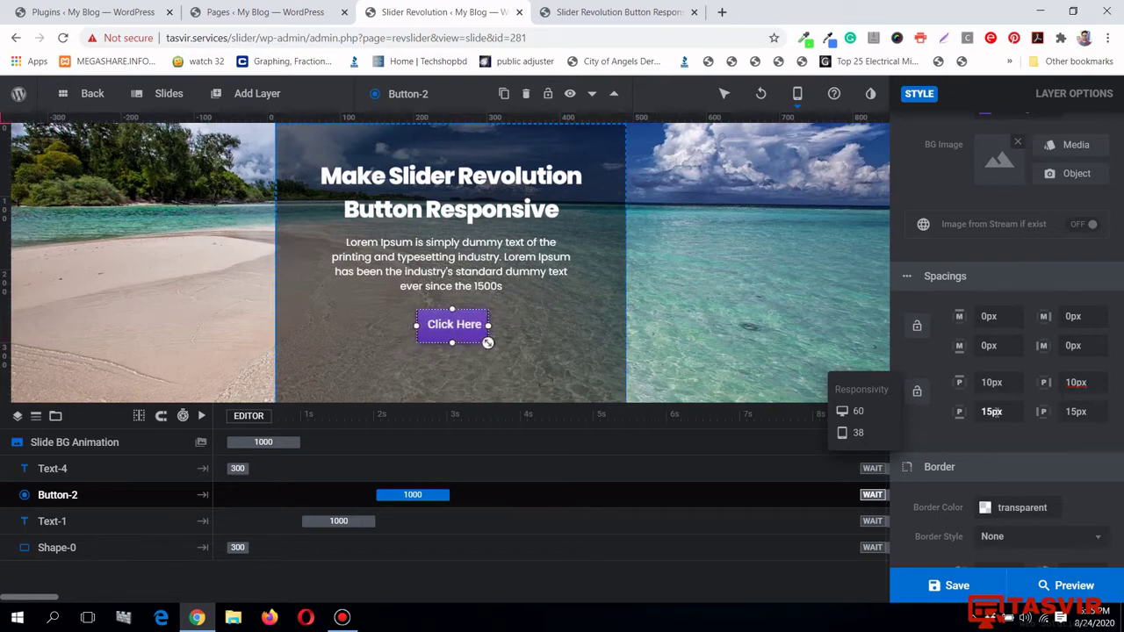
{"action": "left_click", "coordinate": [992, 411]}
{"action": "key", "text": "Return"}
{"action": "type", "text": "10px"}
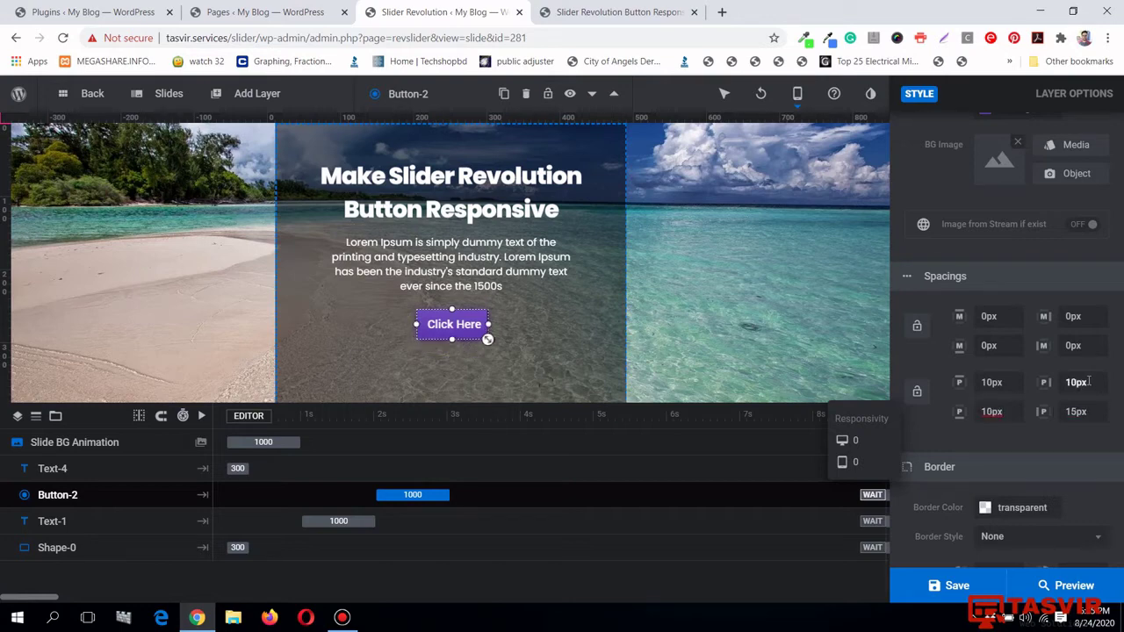
{"action": "left_click", "coordinate": [1089, 381]}
{"action": "type", "text": "25px"}
{"action": "left_click", "coordinate": [1092, 412]}
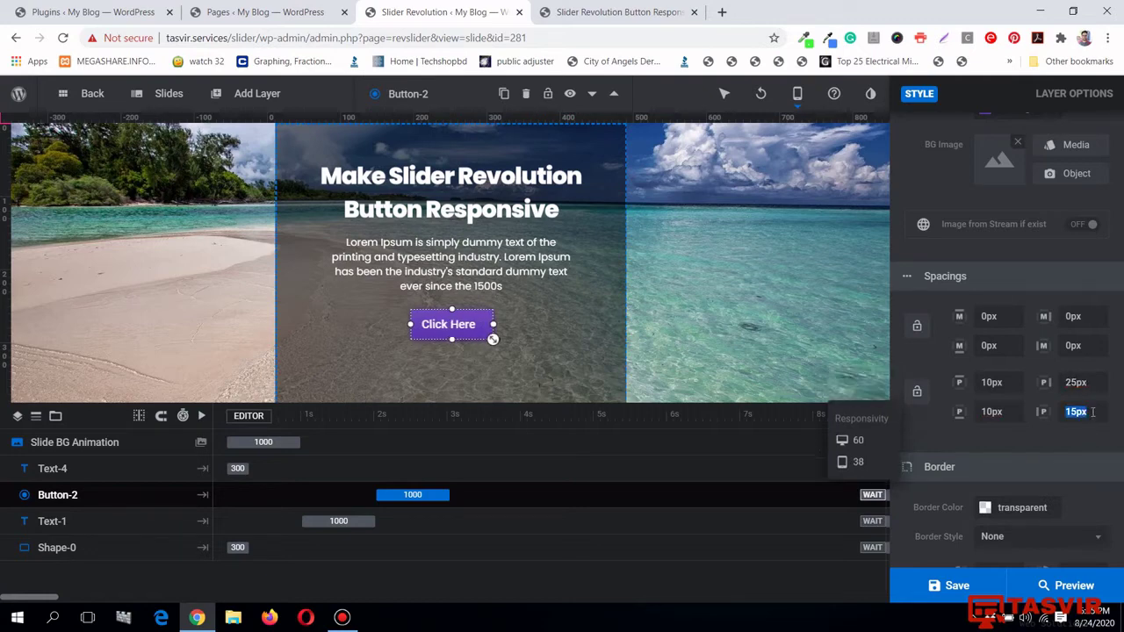
{"action": "type", "text": "25px"}
Centre the "Click Here" button horizontally within the mobile layer area, at a Y position of 254.
{"action": "left_click_drag", "start_coordinate": [456, 329], "coordinate": [451, 324]}
{"action": "mouse_move", "coordinate": [999, 224]}
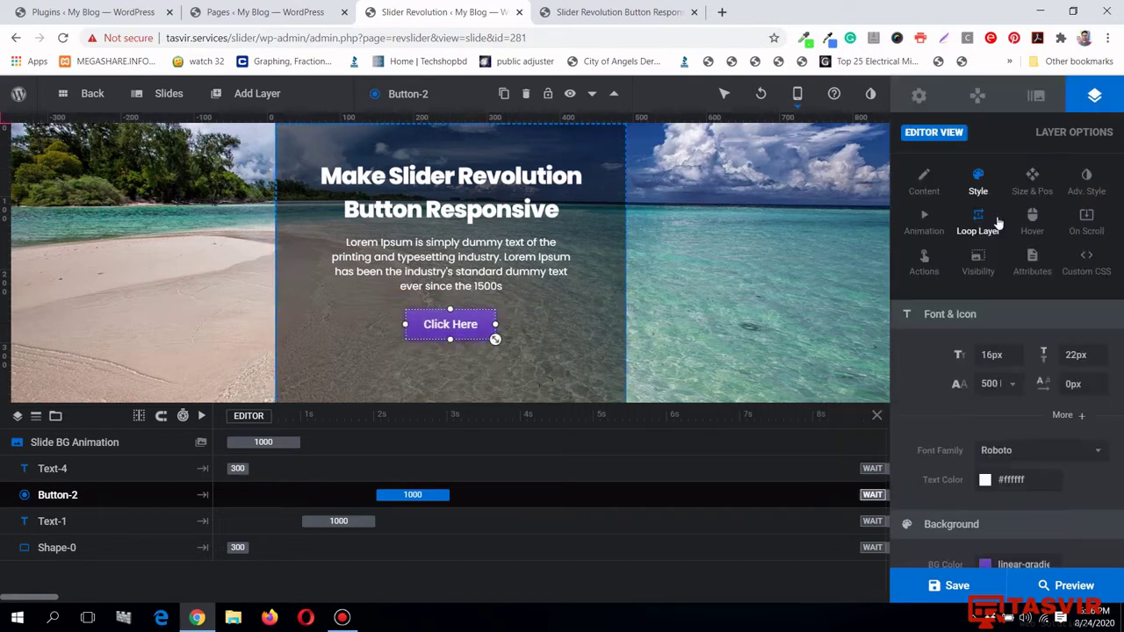
{"action": "left_click", "coordinate": [1036, 184]}
{"action": "left_click", "coordinate": [1000, 354]}
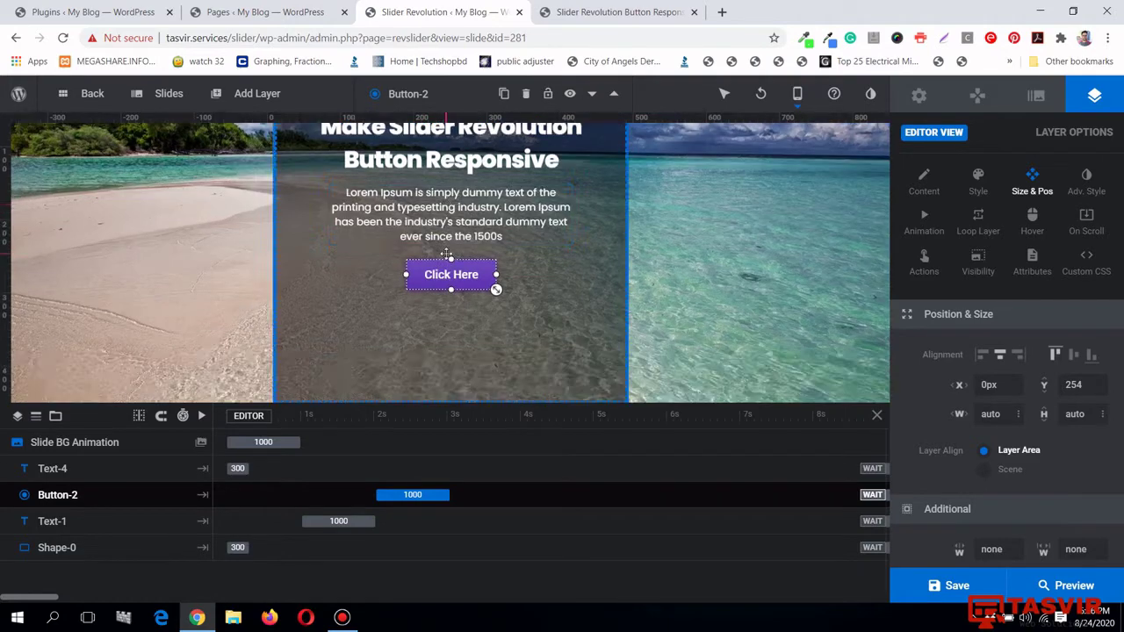
Save the slider and reload the published page in the iPhone 6/7/8 view.
{"action": "left_click", "coordinate": [956, 586]}
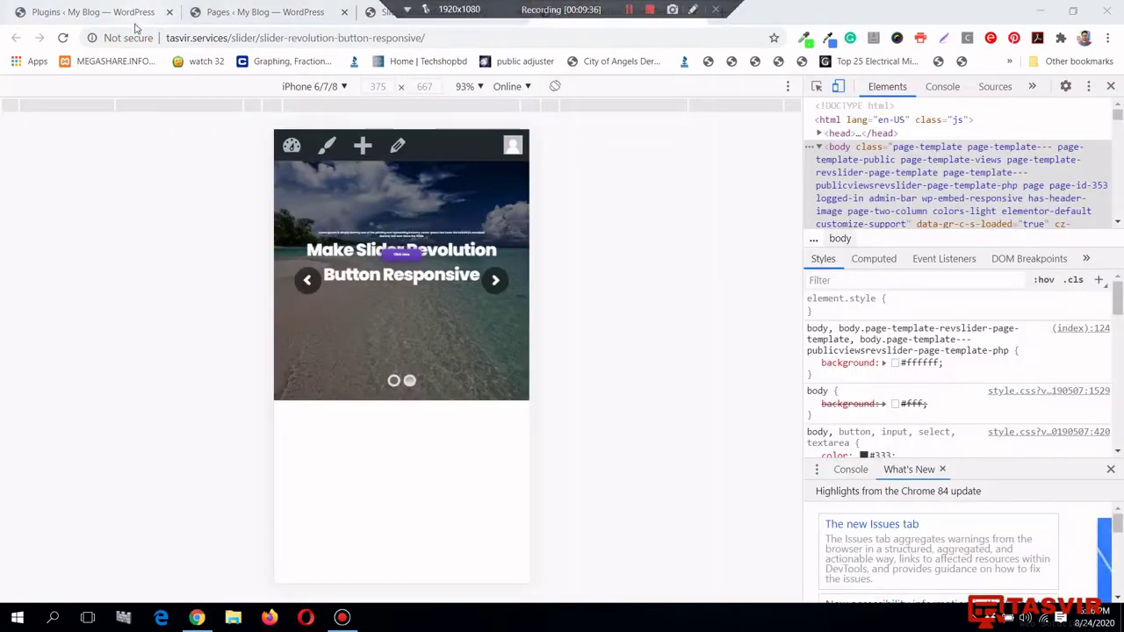
{"action": "left_click", "coordinate": [63, 37]}
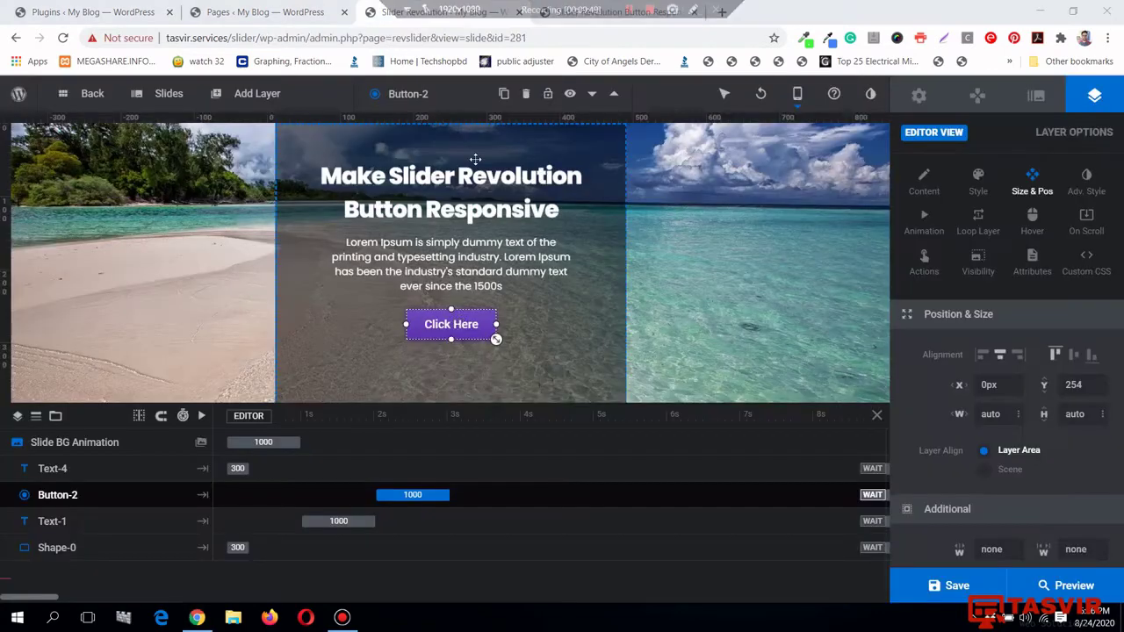
Move the button down to about Y 295px, the paragraph to about Y 188px and the heading to about Y -110px.
{"action": "left_click", "coordinate": [443, 12]}
{"action": "scroll", "coordinate": [468, 316], "scroll_direction": "down", "scroll_amount": 1}
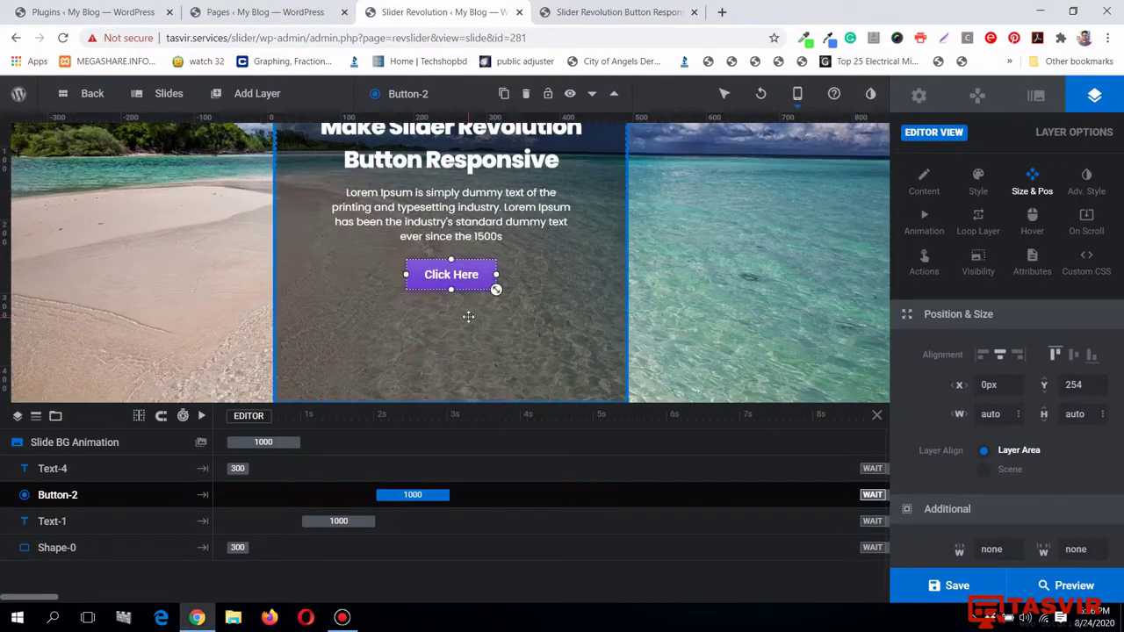
{"action": "left_click_drag", "start_coordinate": [458, 290], "coordinate": [461, 311]}
{"action": "left_click_drag", "start_coordinate": [468, 202], "coordinate": [469, 231]}
{"action": "left_click_drag", "start_coordinate": [472, 158], "coordinate": [472, 172]}
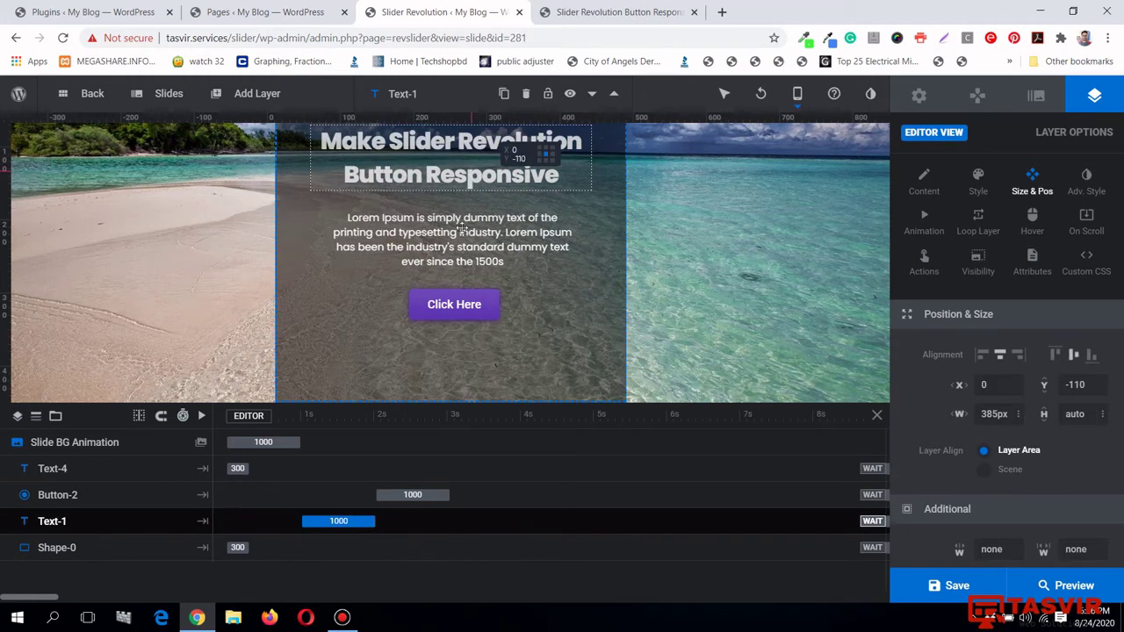
Centre the paragraph and the "Click Here" button horizontally in the mobile layer area.
{"action": "left_click", "coordinate": [462, 227]}
{"action": "left_click", "coordinate": [1000, 355]}
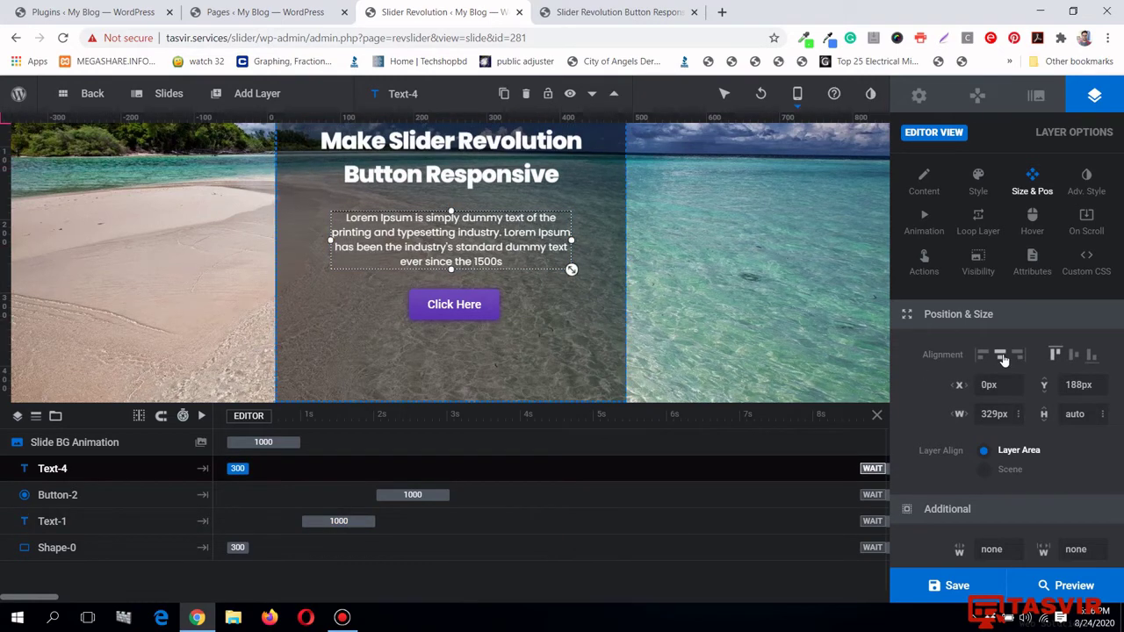
{"action": "left_click", "coordinate": [490, 312]}
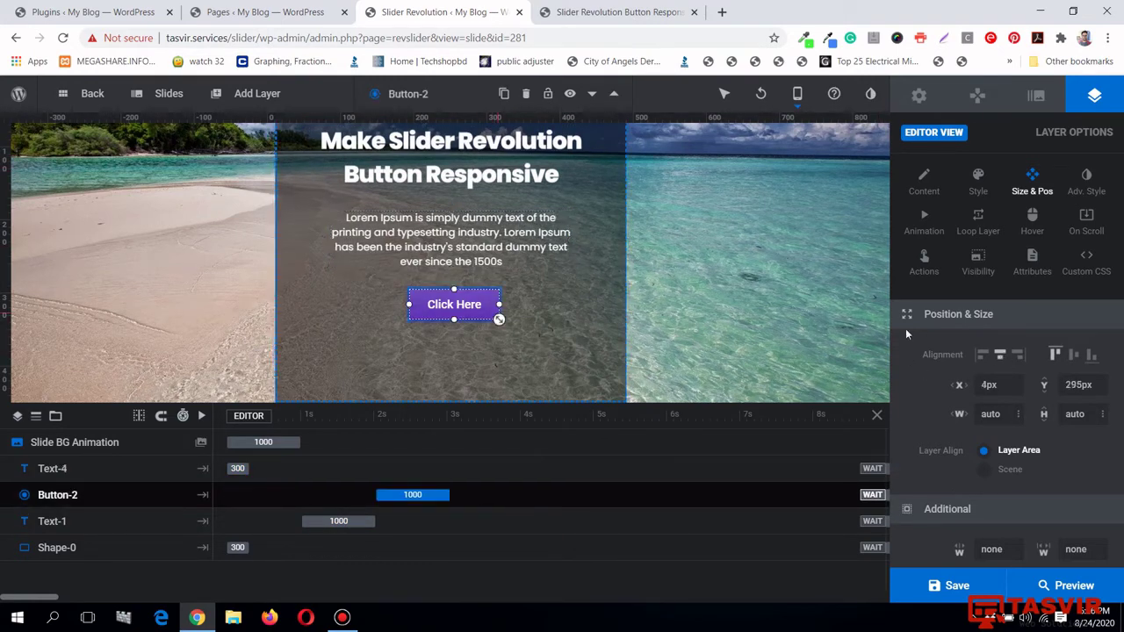
{"action": "left_click", "coordinate": [1000, 355]}
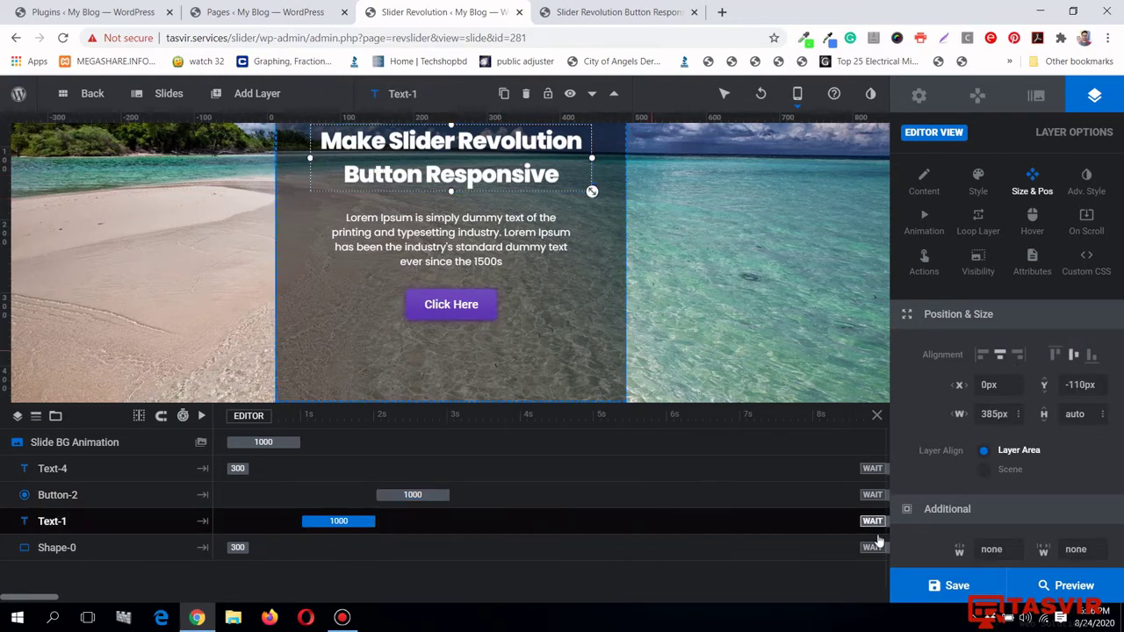
Save the repositioned layers and reload the published page in the phone view to check them.
{"action": "key", "text": "ctrl+s"}
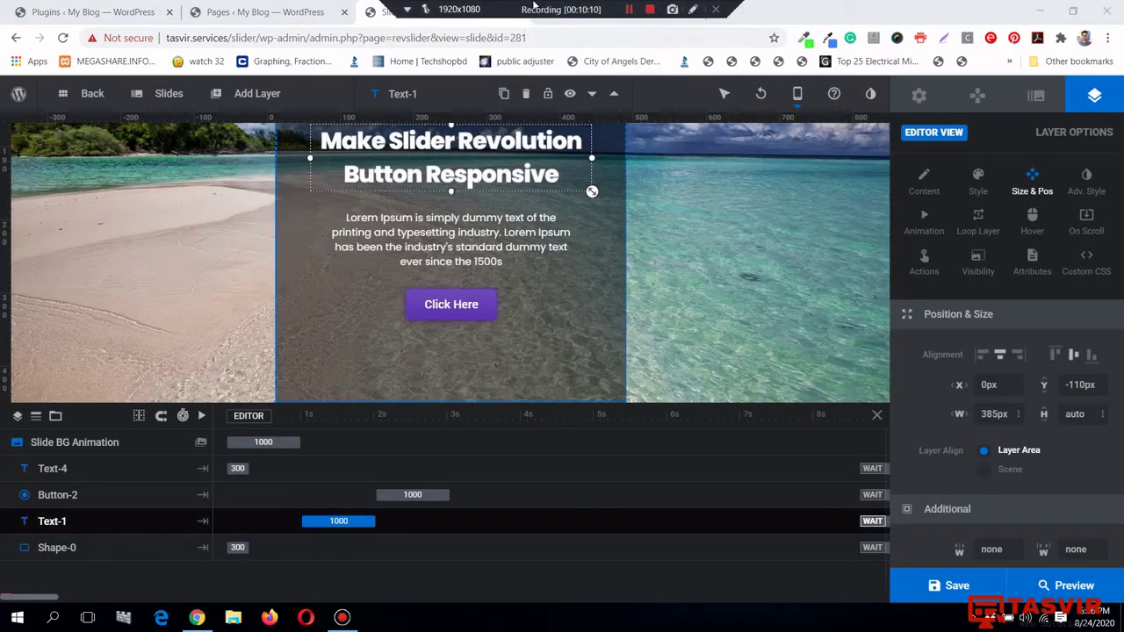
{"action": "left_click", "coordinate": [349, 618]}
{"action": "left_click", "coordinate": [350, 618]}
{"action": "left_click", "coordinate": [615, 12]}
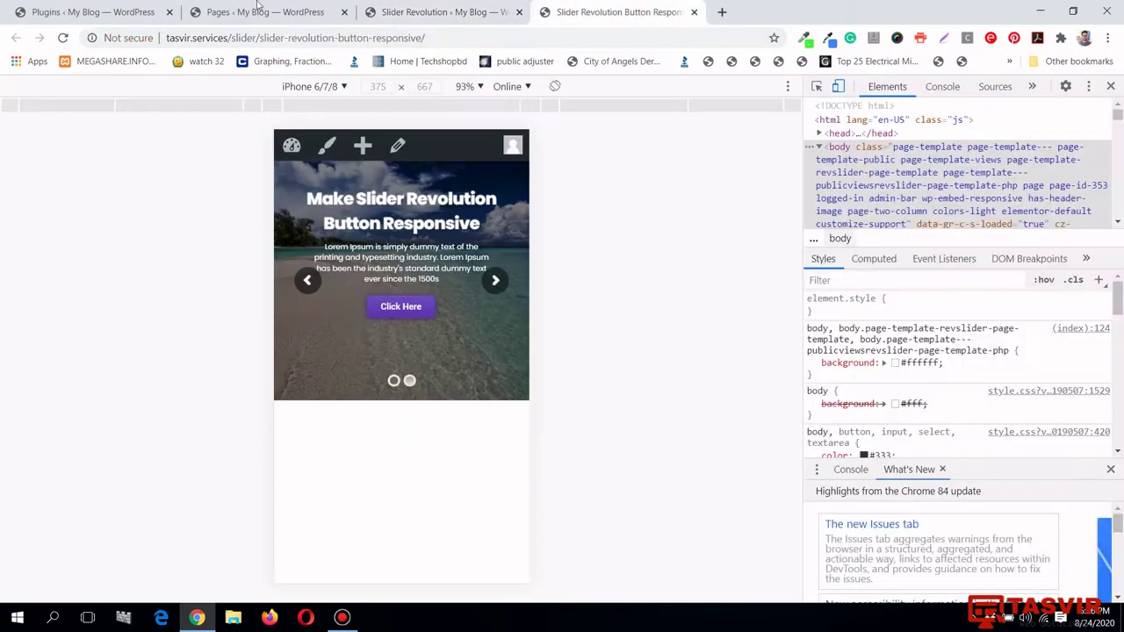
{"action": "left_click", "coordinate": [63, 39]}
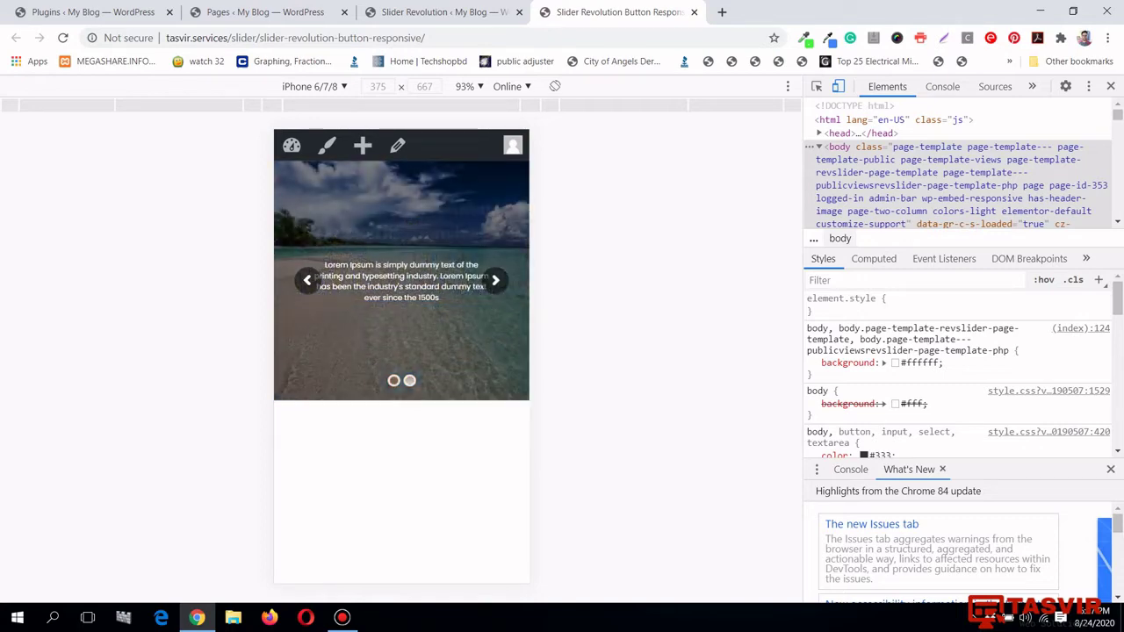
Enable Hide Under at 778px for the slider's navigation arrows so they are hidden on small screens.
{"action": "left_click", "coordinate": [439, 10]}
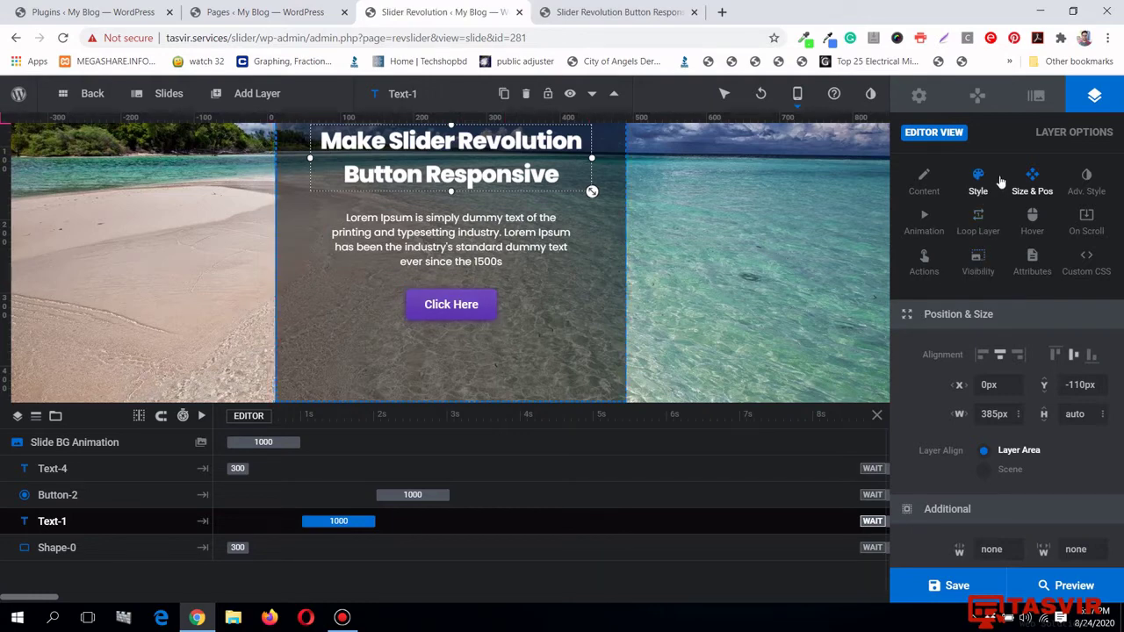
{"action": "left_click", "coordinate": [978, 94]}
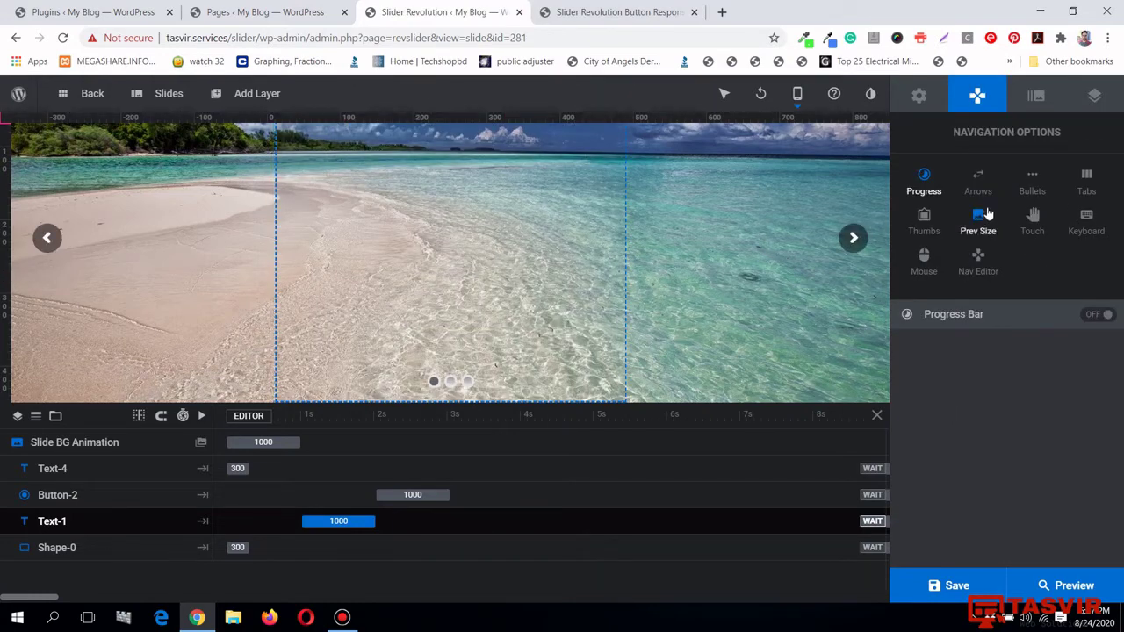
{"action": "left_click", "coordinate": [978, 184]}
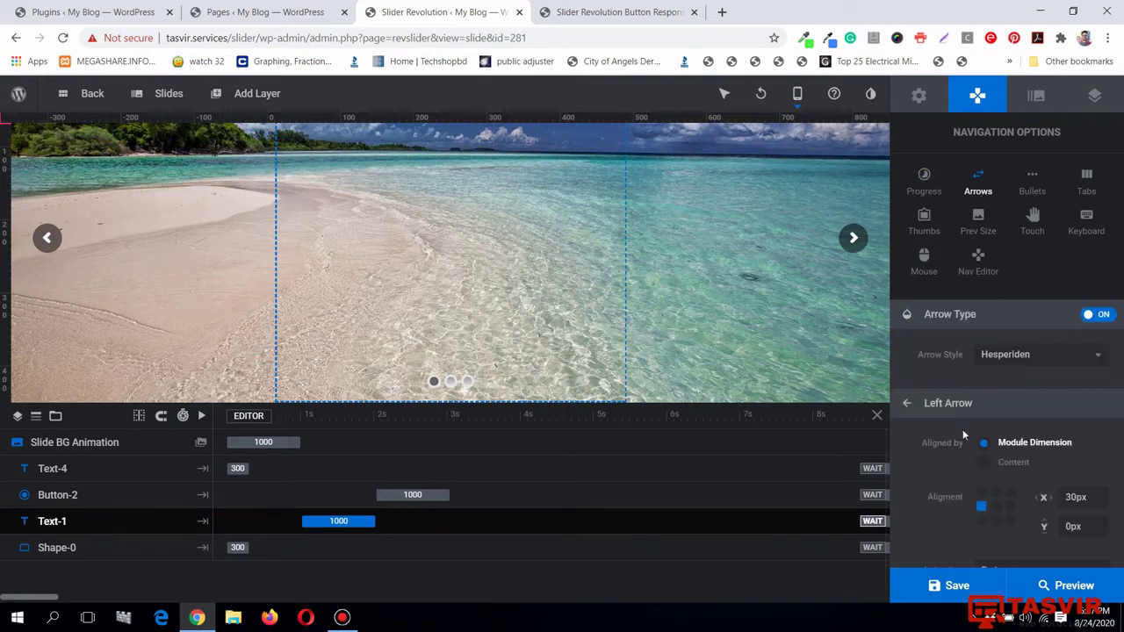
{"action": "scroll", "coordinate": [965, 426], "scroll_direction": "down", "scroll_amount": 2}
{"action": "scroll", "coordinate": [967, 424], "scroll_direction": "down", "scroll_amount": 3}
{"action": "scroll", "coordinate": [957, 418], "scroll_direction": "down", "scroll_amount": 1}
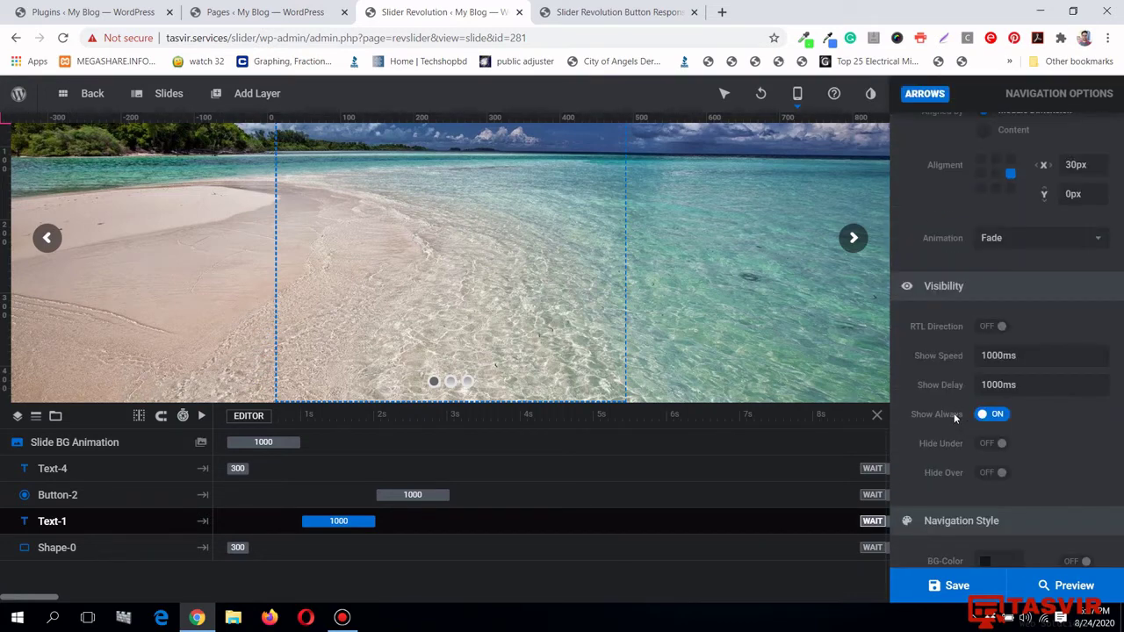
{"action": "scroll", "coordinate": [954, 412], "scroll_direction": "down", "scroll_amount": 1}
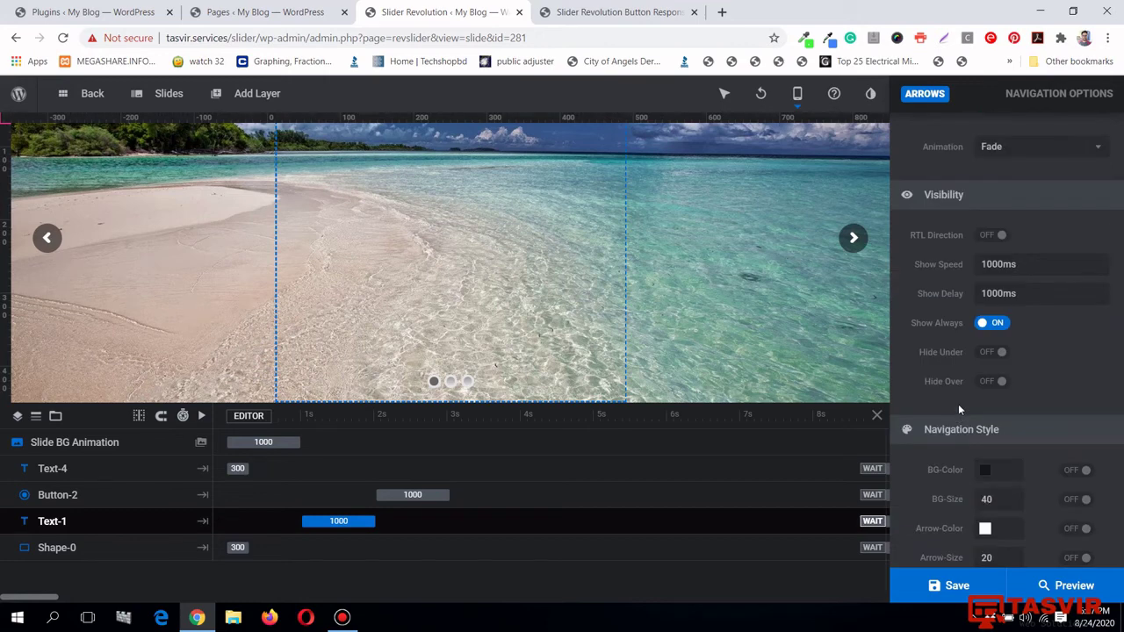
{"action": "left_click", "coordinate": [1002, 353]}
Save the arrow visibility setting and reload the published page in the phone view.
{"action": "left_click", "coordinate": [955, 585]}
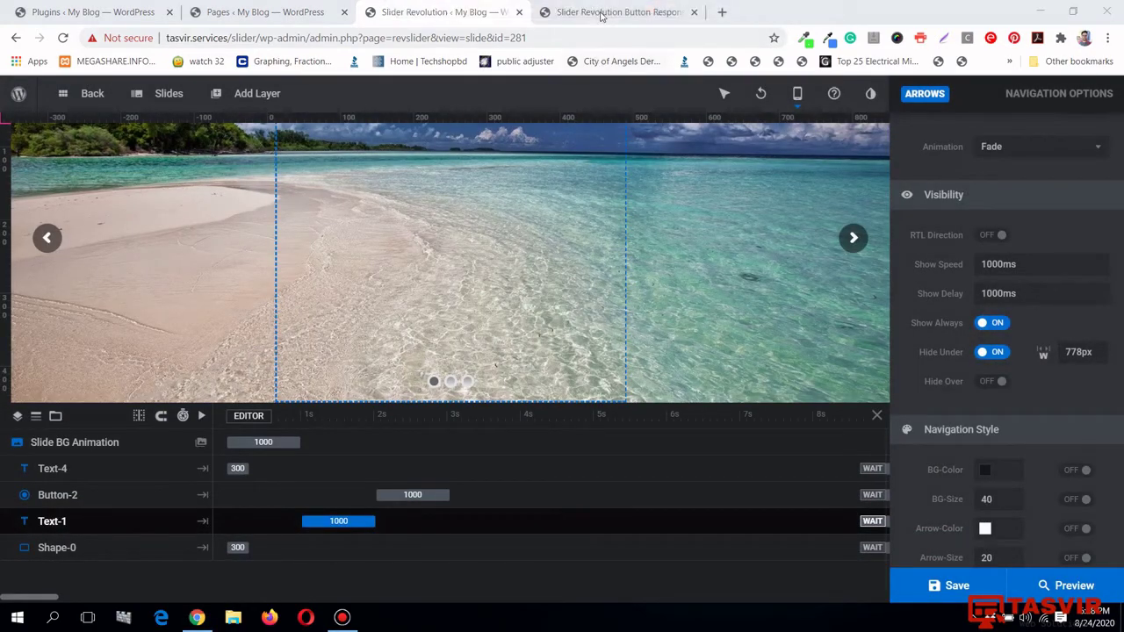
{"action": "left_click", "coordinate": [602, 16]}
{"action": "left_click", "coordinate": [63, 38]}
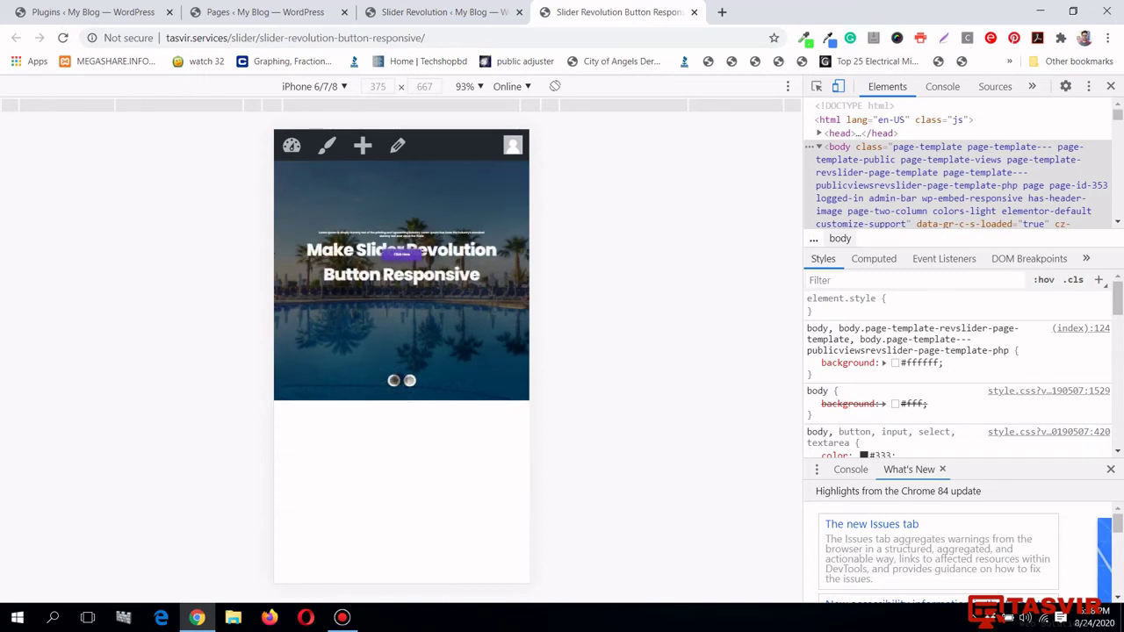
Open slide #2 in the slider editor and compare its mobile layout with the published page in the phone view.
{"action": "left_click", "coordinate": [482, 12]}
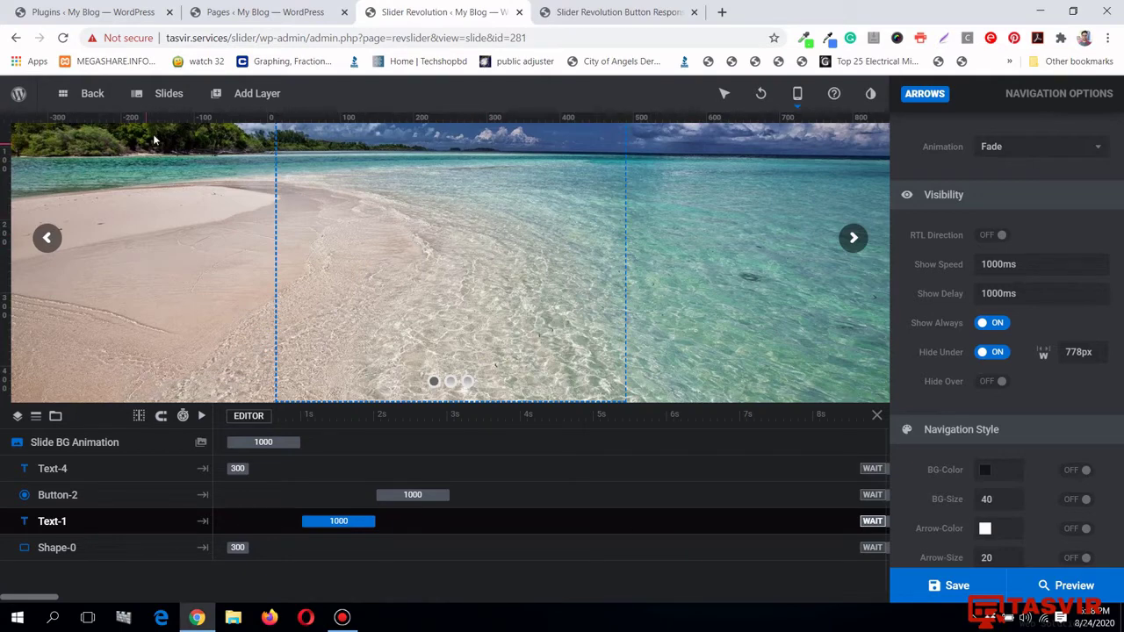
{"action": "mouse_move", "coordinate": [171, 96]}
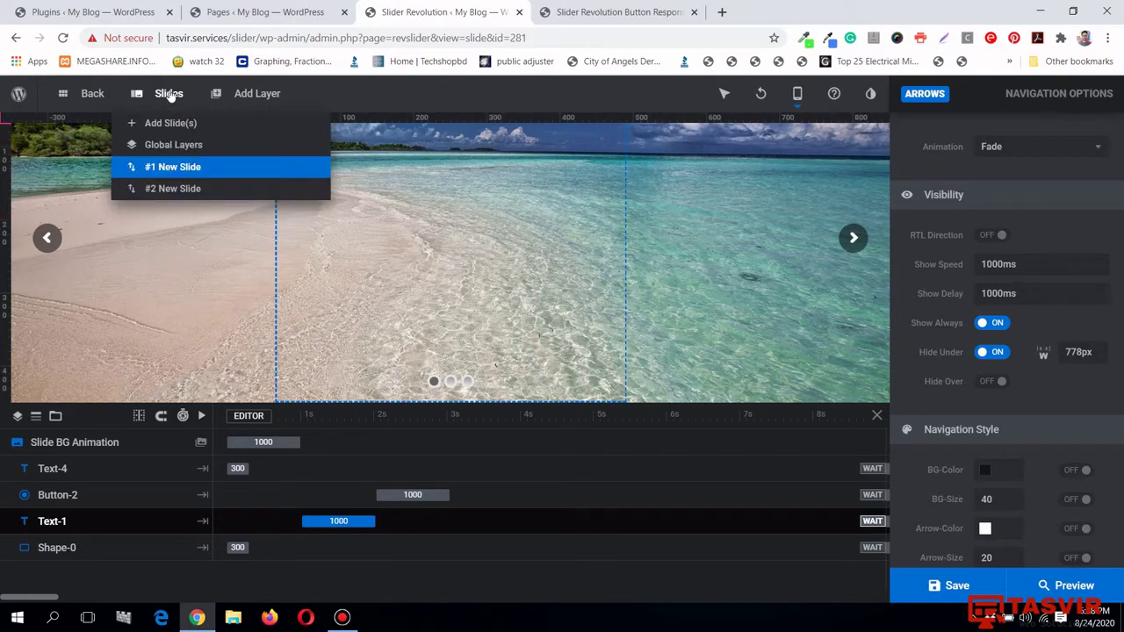
{"action": "left_click", "coordinate": [172, 189]}
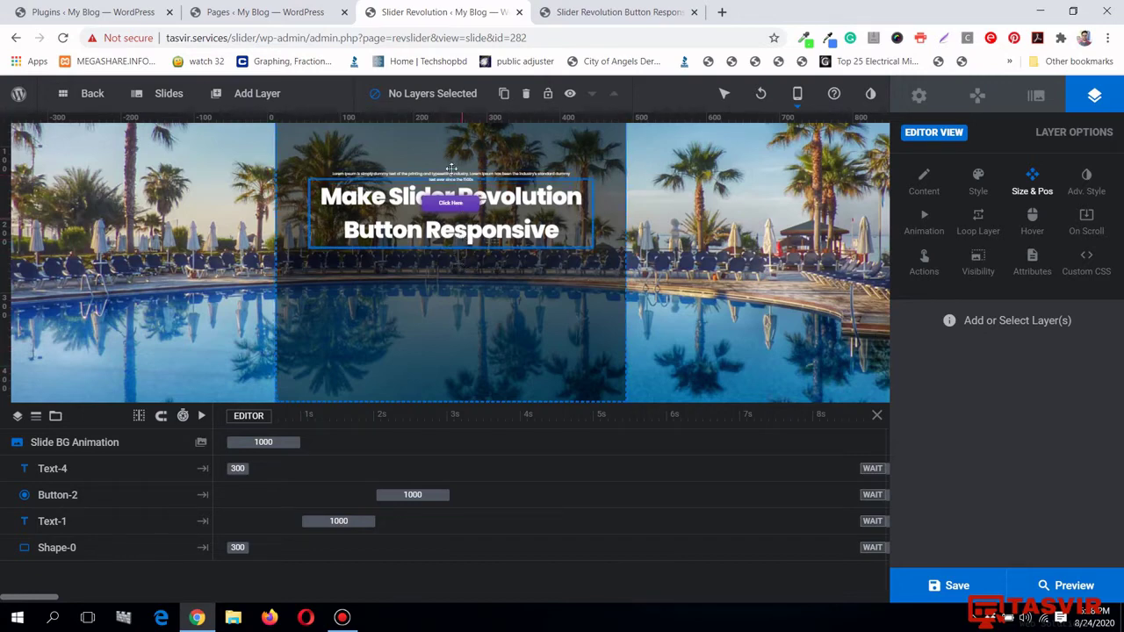
{"action": "left_click", "coordinate": [596, 12]}
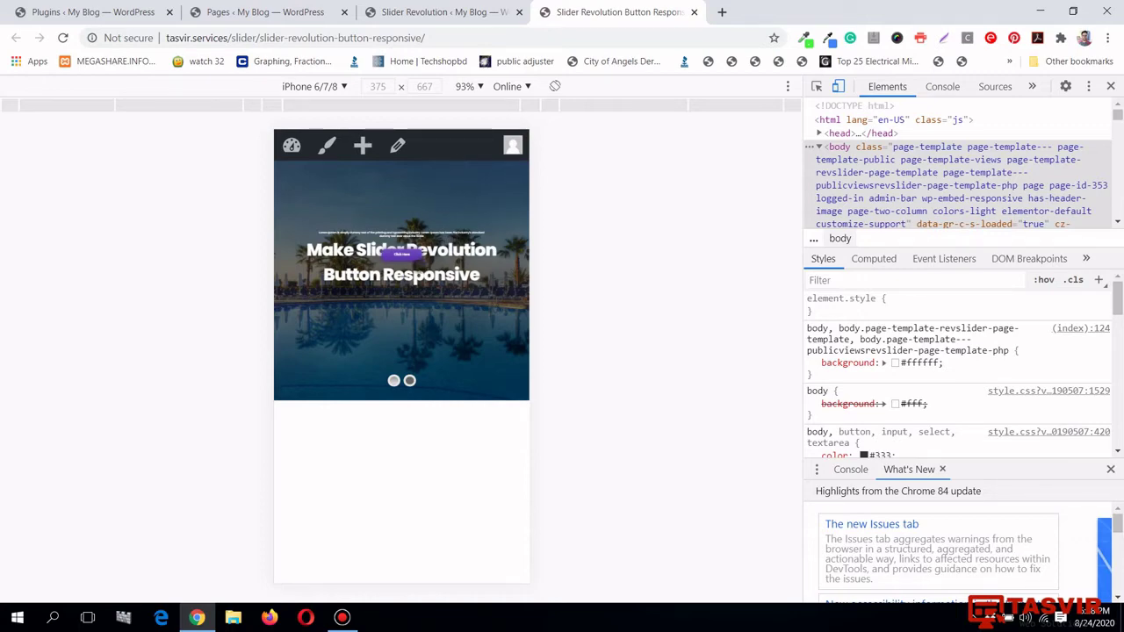
{"action": "left_click", "coordinate": [497, 9]}
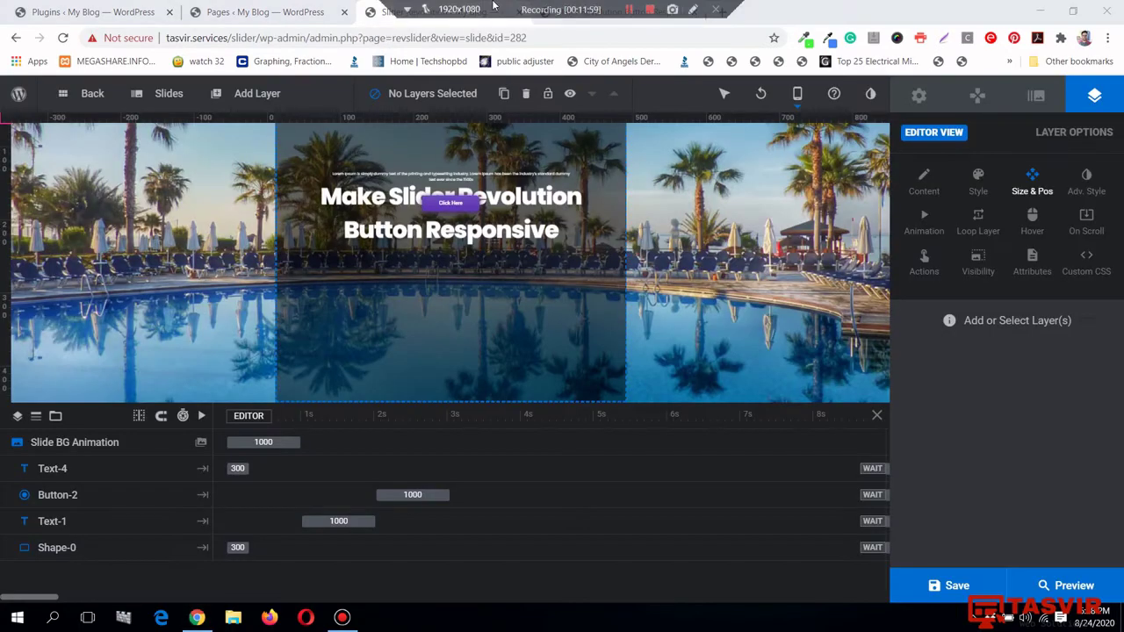
{"action": "left_click", "coordinate": [578, 8]}
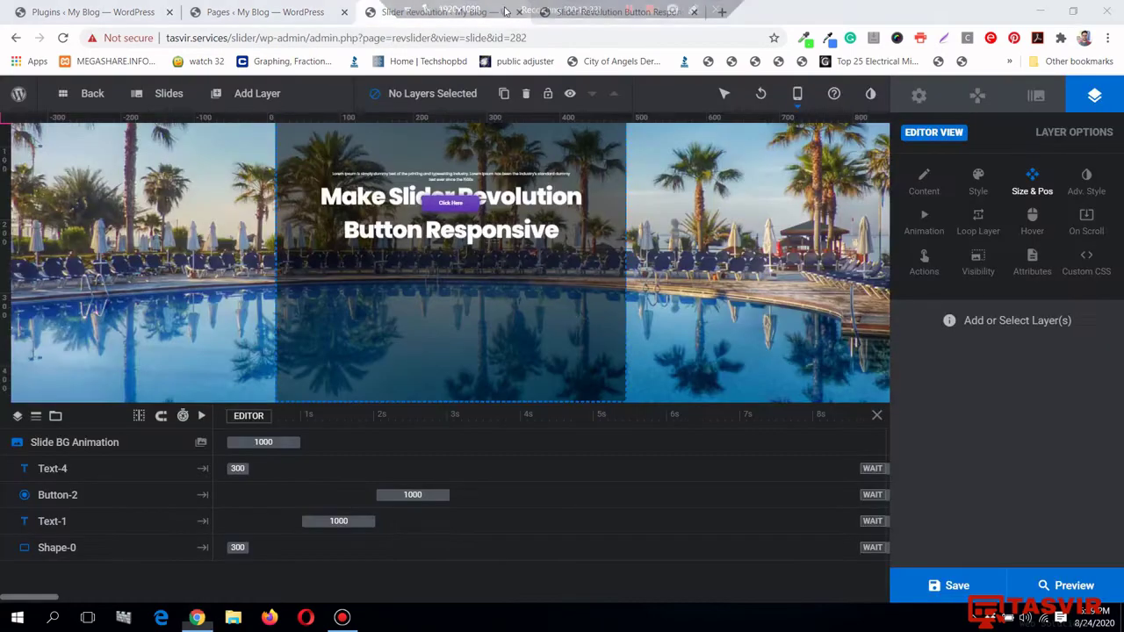
Delete slide #2 from the slider.
{"action": "key", "text": "ctrl+Page_Up"}
{"action": "mouse_move", "coordinate": [186, 102]}
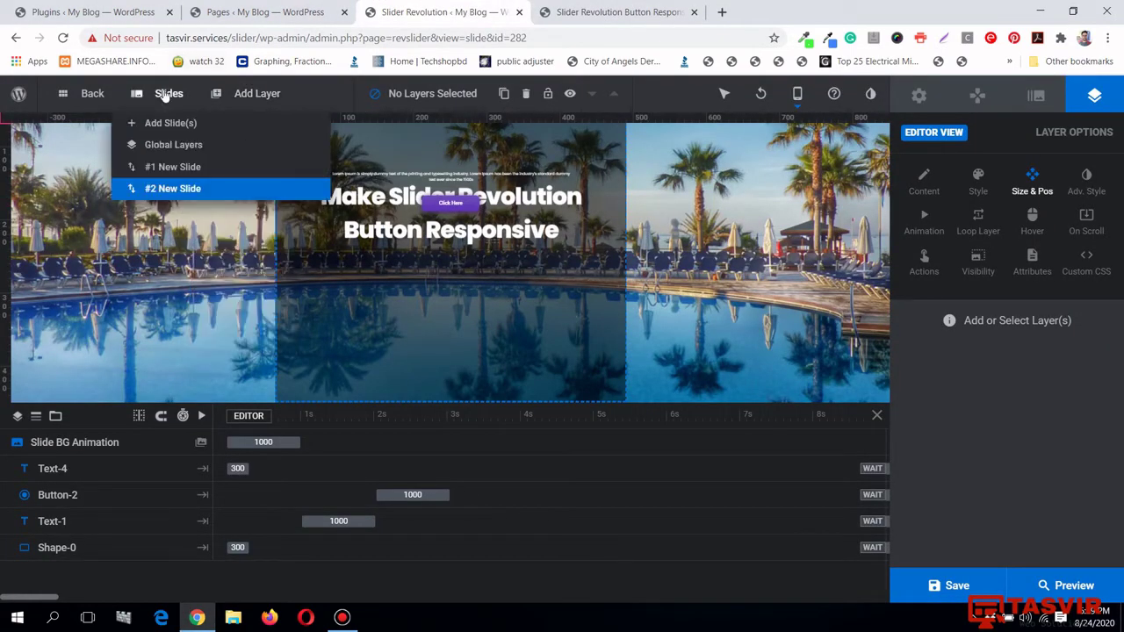
{"action": "mouse_move", "coordinate": [162, 191]}
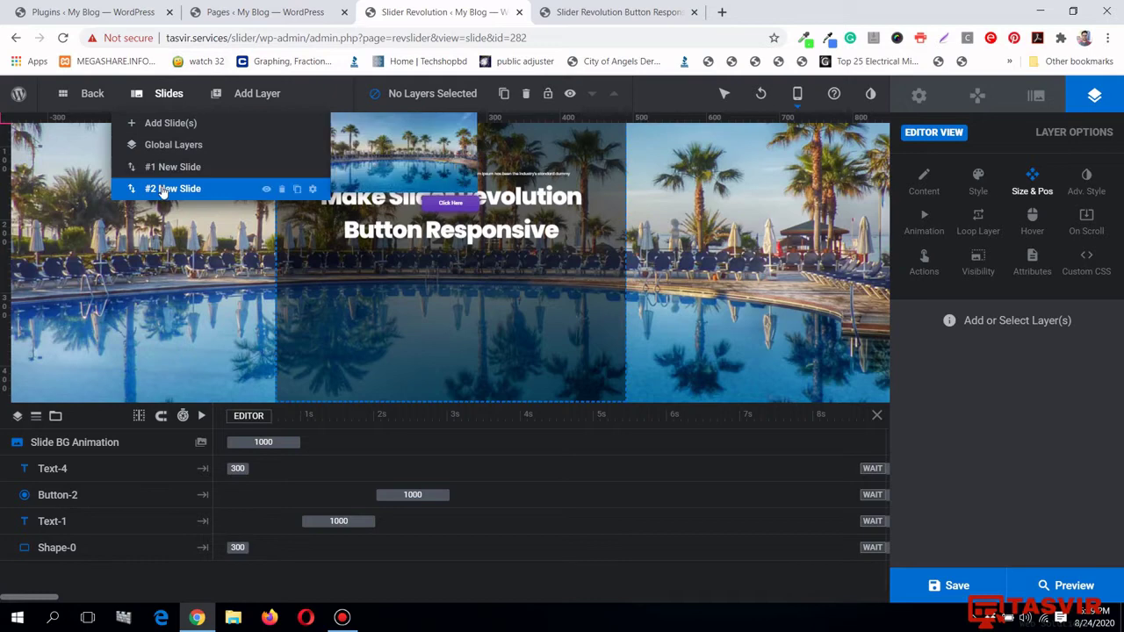
{"action": "left_click", "coordinate": [282, 189]}
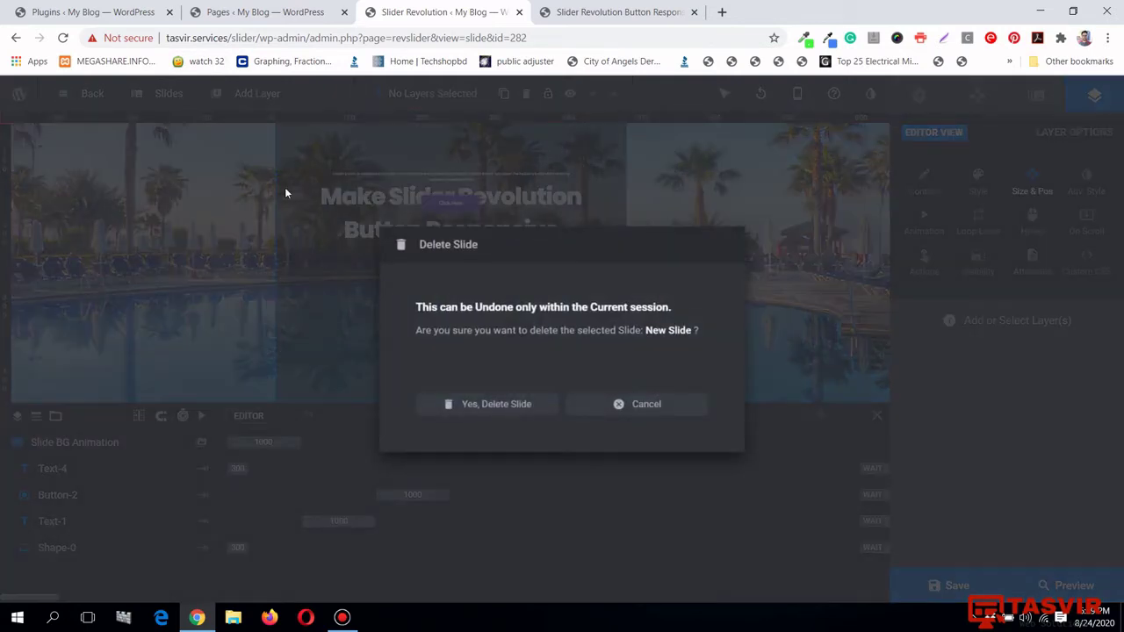
{"action": "left_click", "coordinate": [467, 404]}
Duplicate slide #1 to make a new second slide with the same responsive layers.
{"action": "mouse_move", "coordinate": [180, 103]}
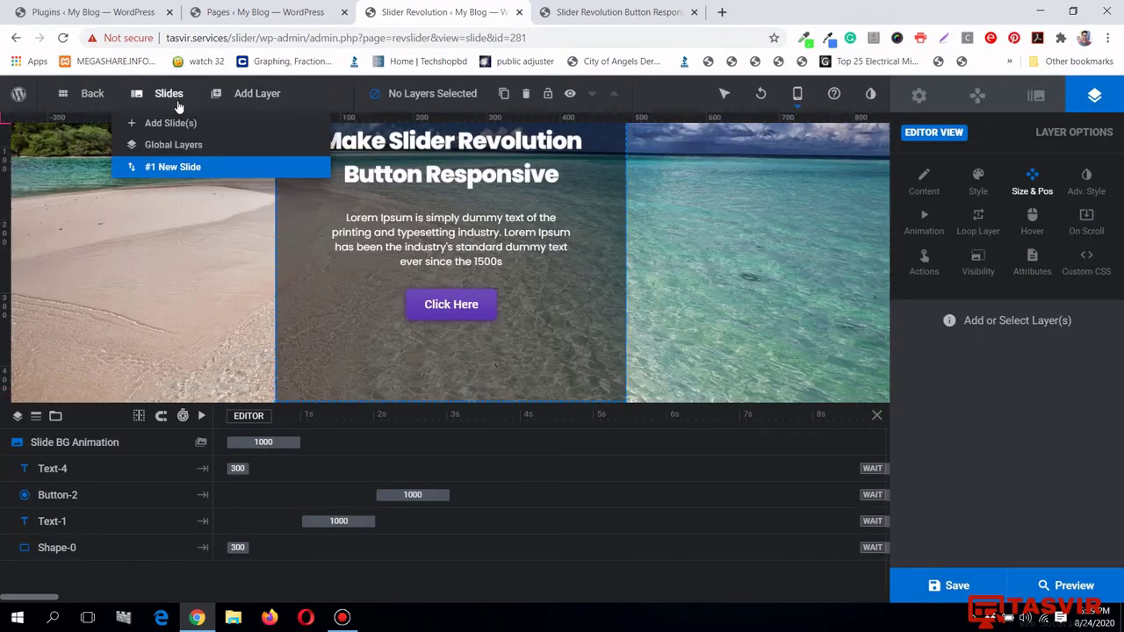
{"action": "mouse_move", "coordinate": [175, 170]}
{"action": "left_click", "coordinate": [300, 173]}
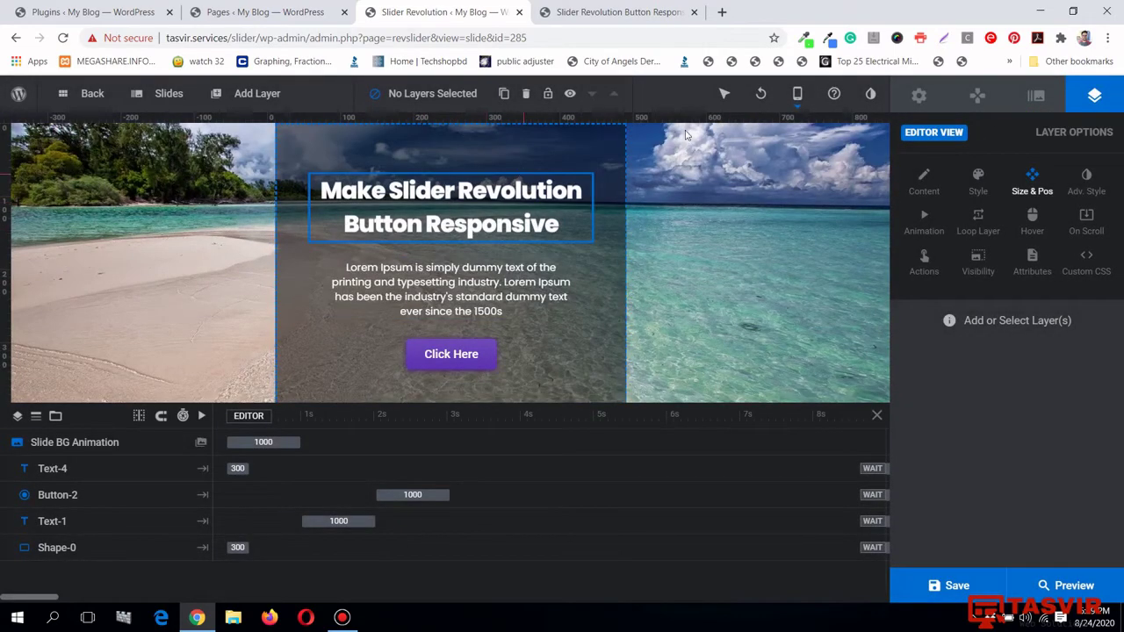
Switch to the Desktop layout and replace the duplicated slide's background with the palm-tree pool image from the Media Library.
{"action": "mouse_move", "coordinate": [798, 97]}
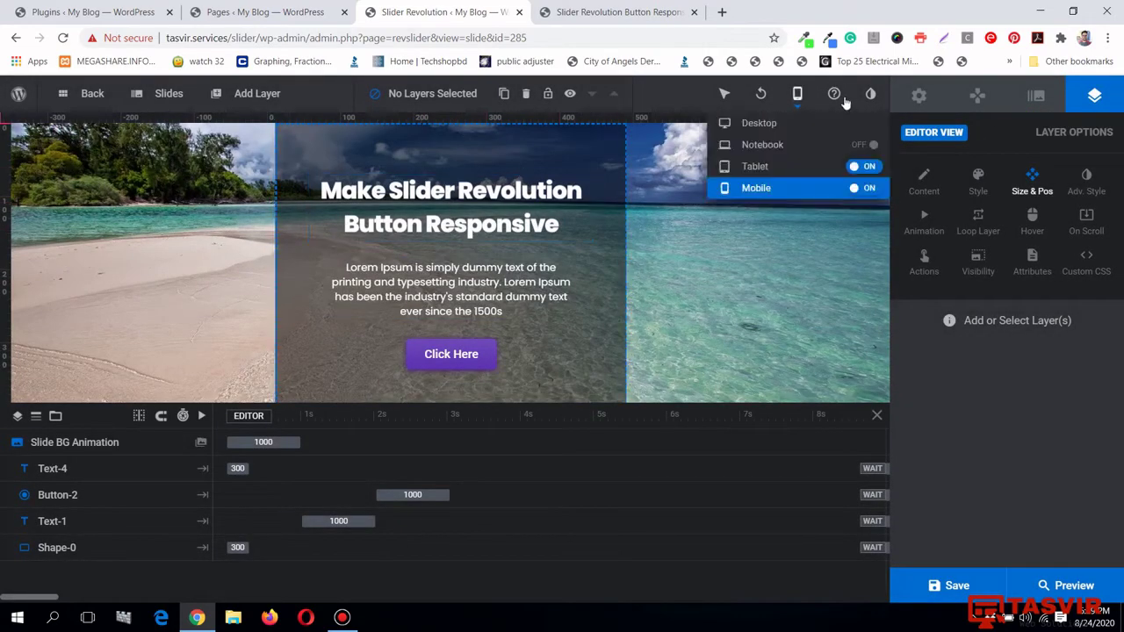
{"action": "left_click", "coordinate": [757, 123]}
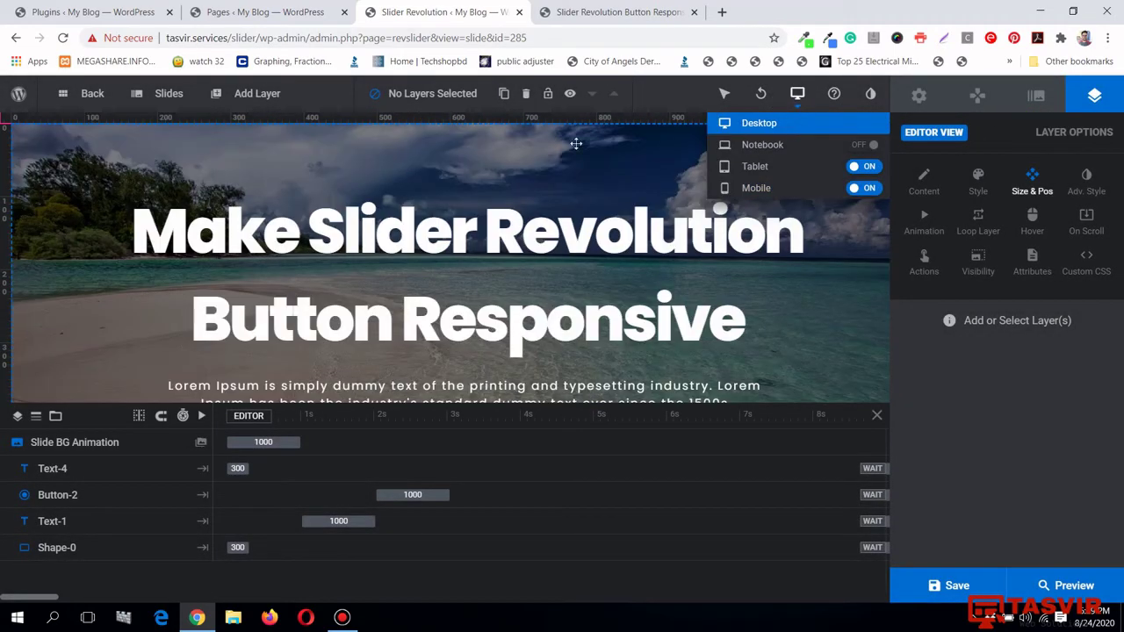
{"action": "mouse_move", "coordinate": [169, 96]}
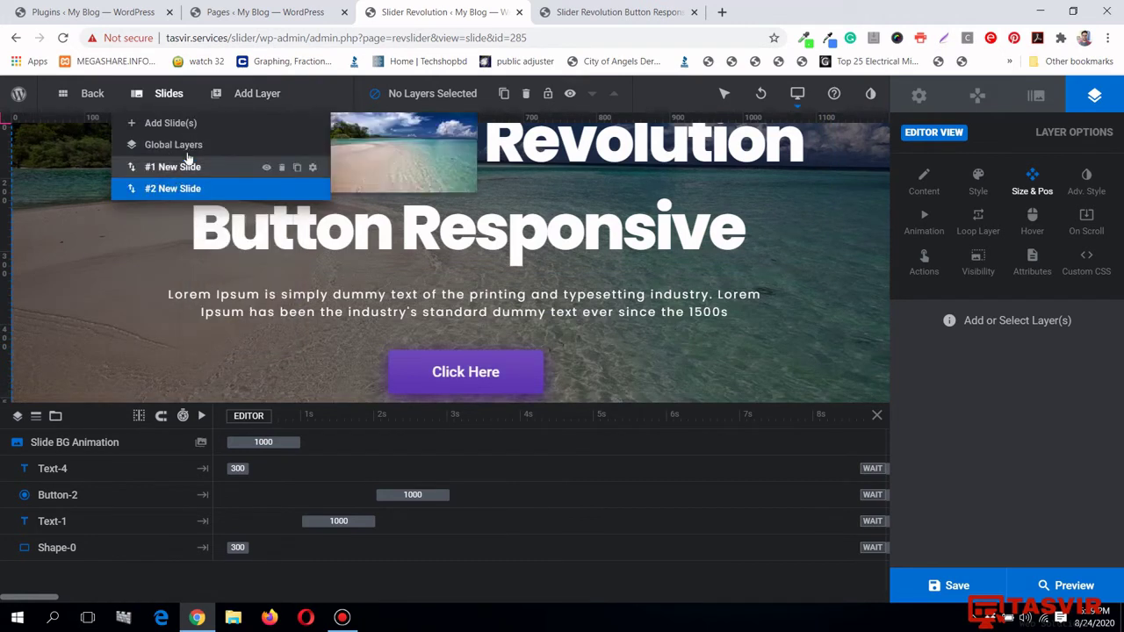
{"action": "mouse_move", "coordinate": [185, 196]}
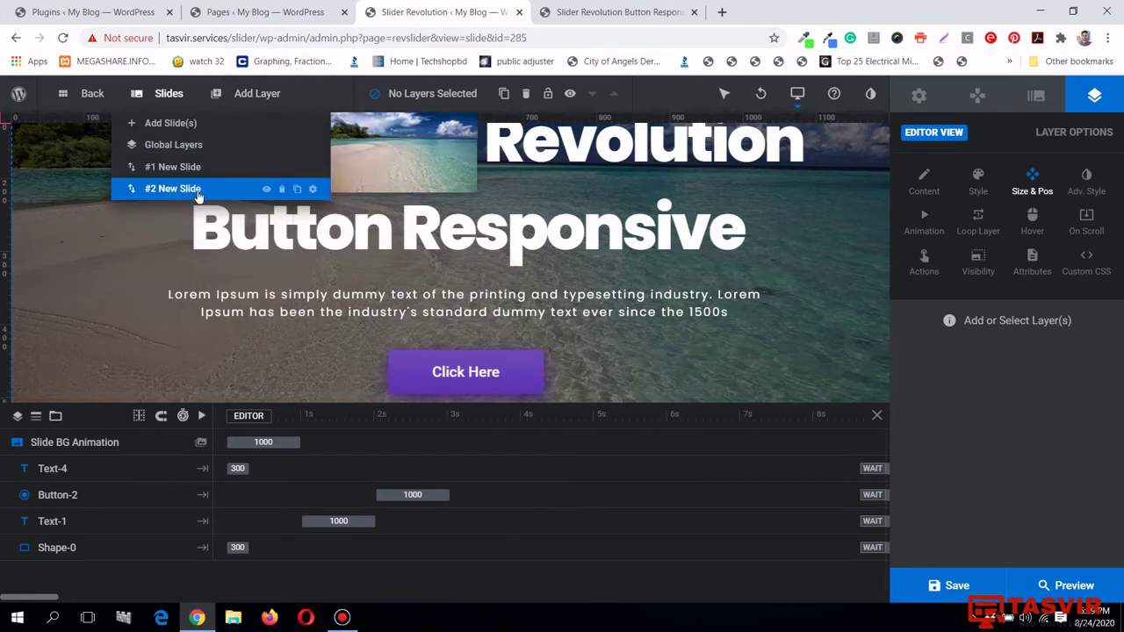
{"action": "left_click", "coordinate": [313, 189]}
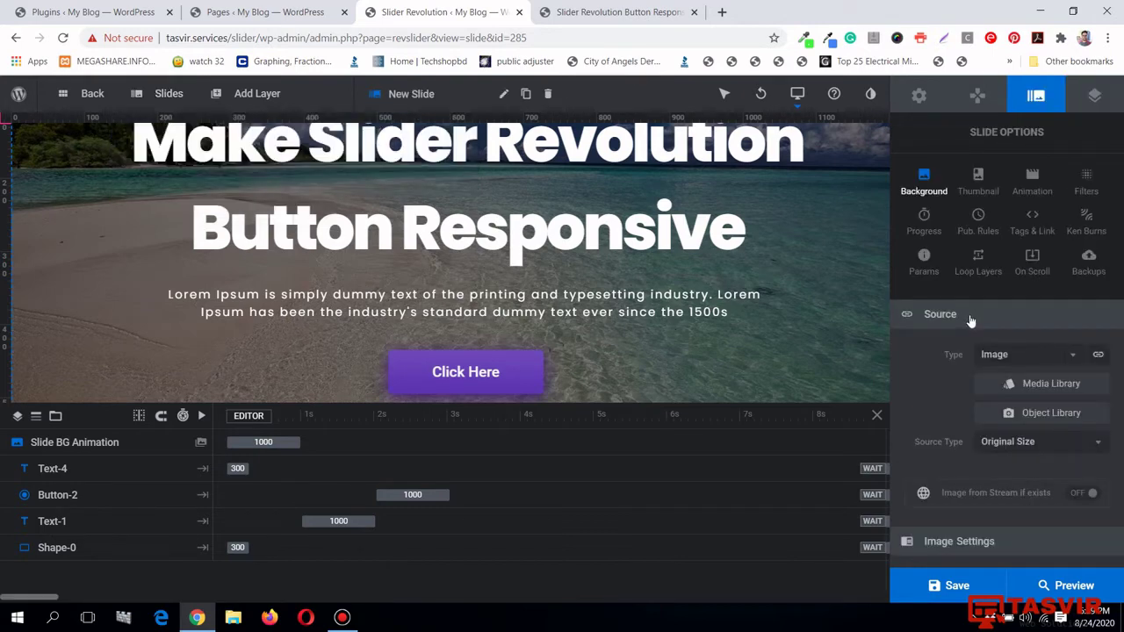
{"action": "left_click", "coordinate": [1061, 393]}
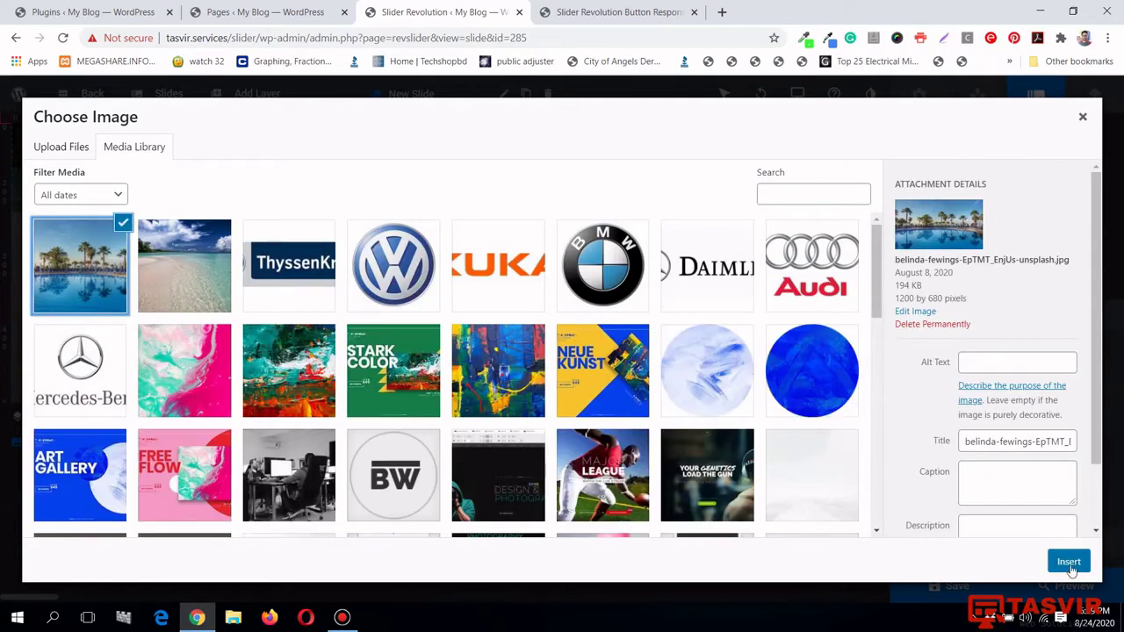
{"action": "left_click", "coordinate": [1068, 561]}
Save the slider, reload the published page, and check it in the phone view and at full desktop width.
{"action": "left_click", "coordinate": [975, 587]}
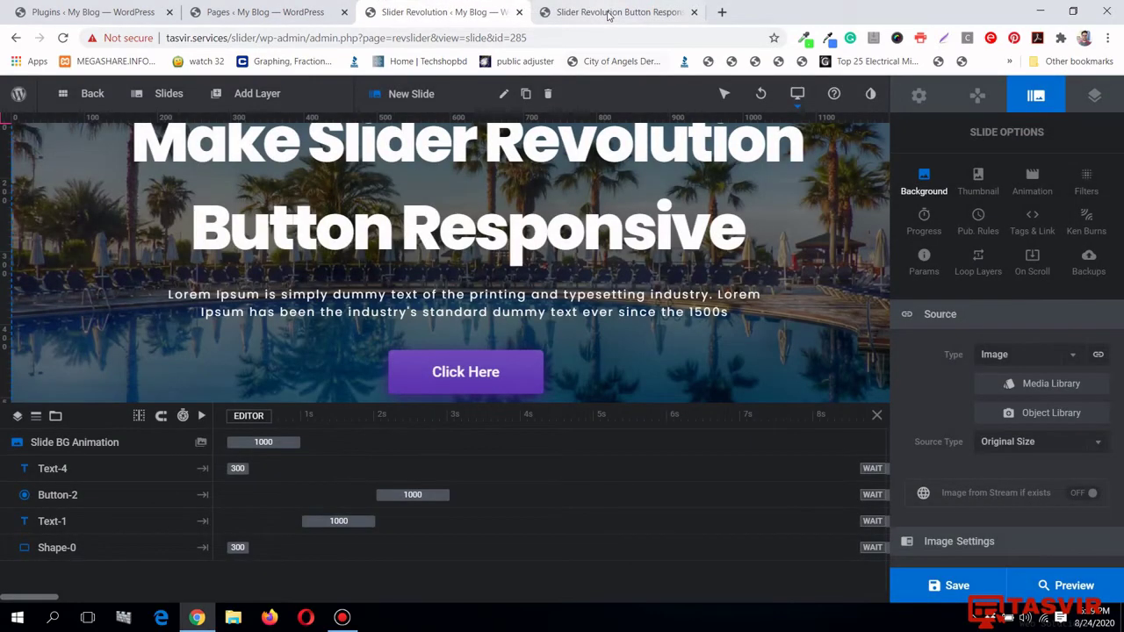
{"action": "left_click", "coordinate": [609, 15]}
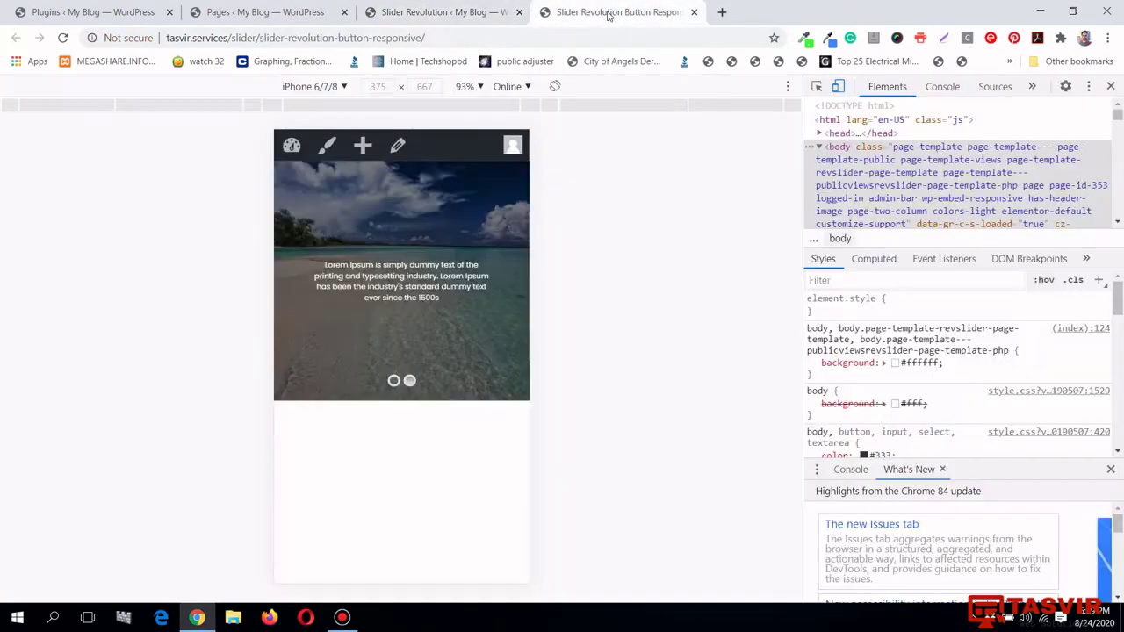
{"action": "left_click", "coordinate": [63, 39]}
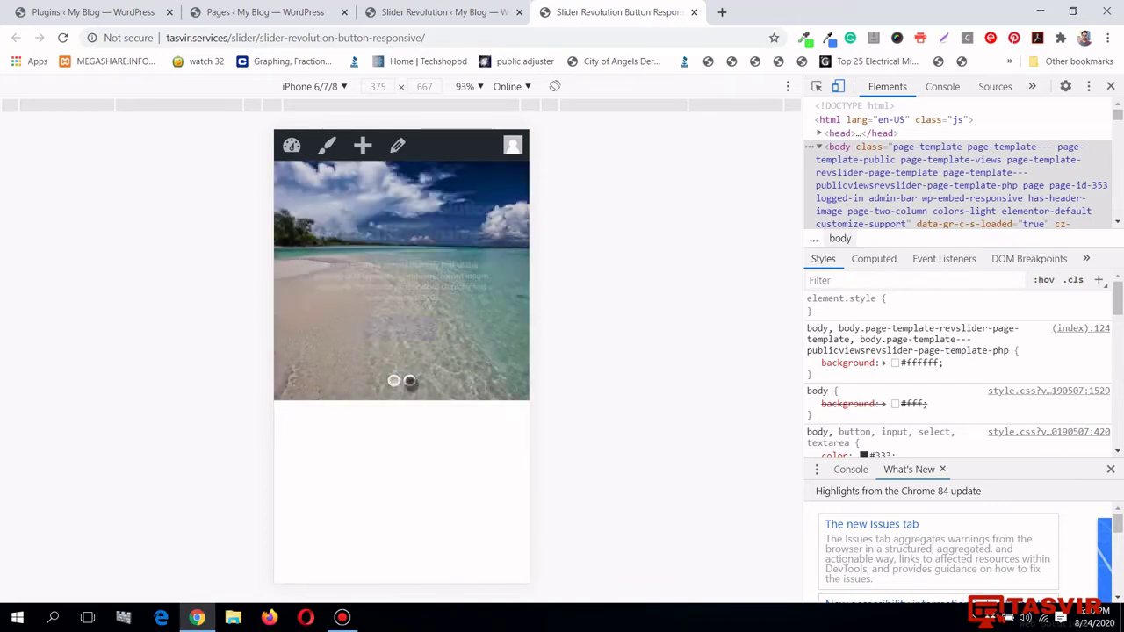
{"action": "left_click", "coordinate": [1111, 86]}
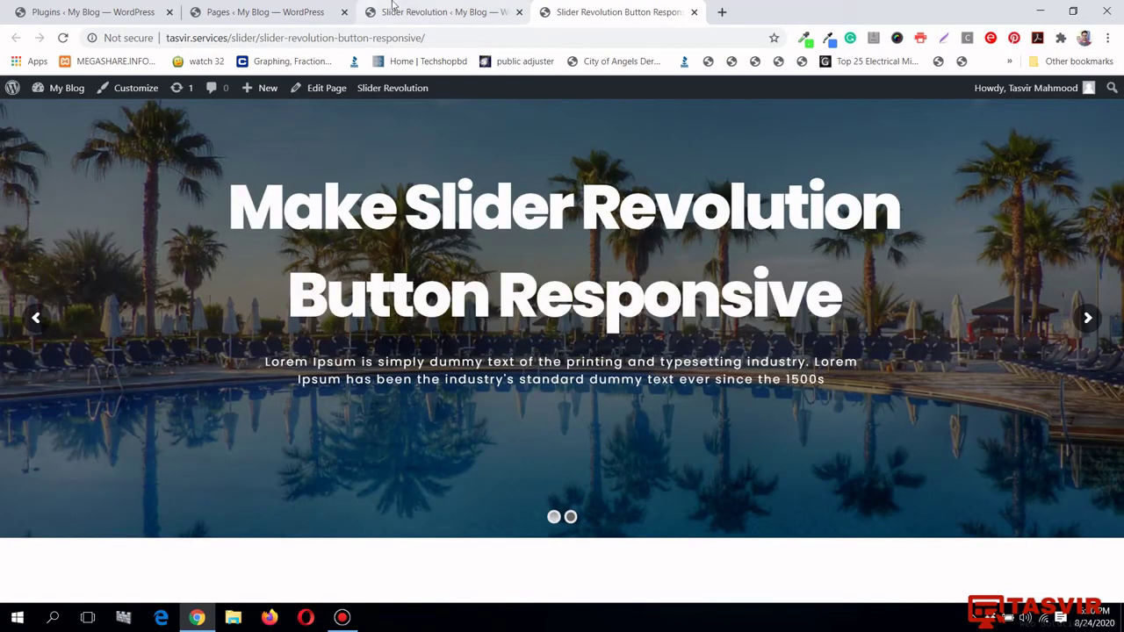
Switch the slider editor to the Tablet layout.
{"action": "key", "text": "ctrl+shift+Tab"}
{"action": "left_click", "coordinate": [797, 93]}
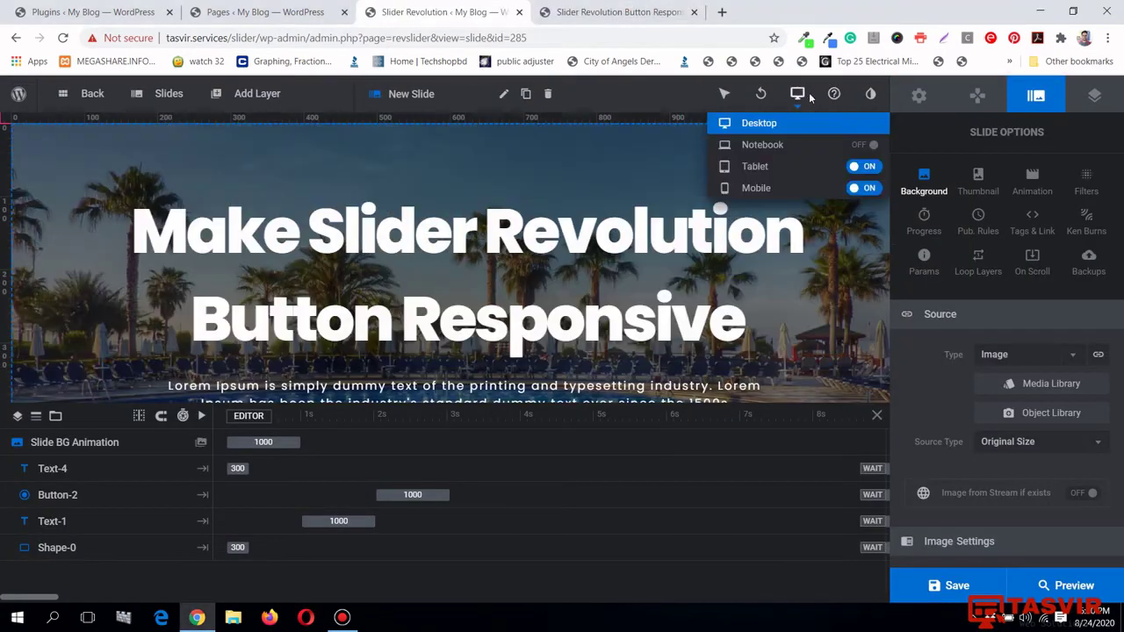
{"action": "left_click", "coordinate": [797, 173]}
Inspect the published page with the iPad device emulation.
{"action": "key", "text": "ctrl+Tab"}
{"action": "right_click", "coordinate": [197, 163]}
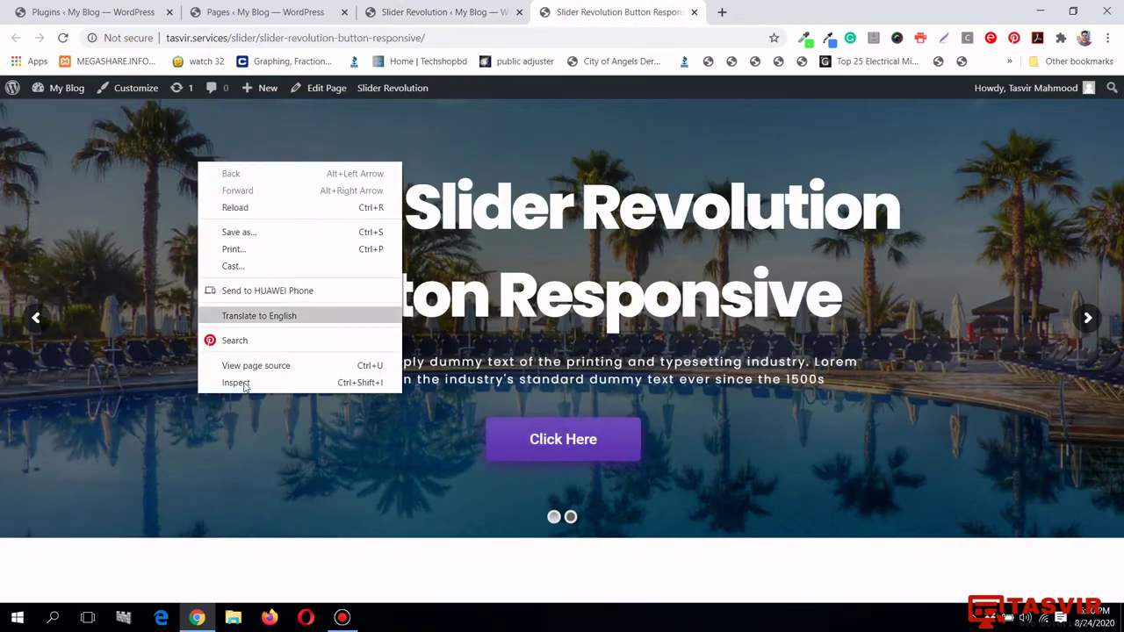
{"action": "left_click", "coordinate": [241, 383]}
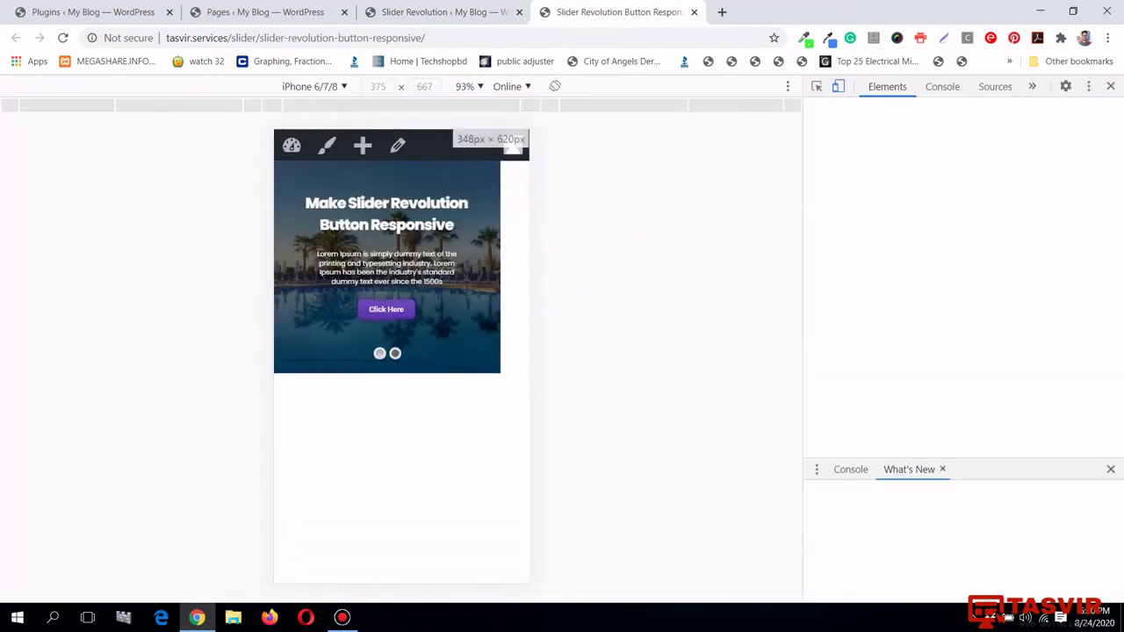
{"action": "left_click", "coordinate": [316, 87]}
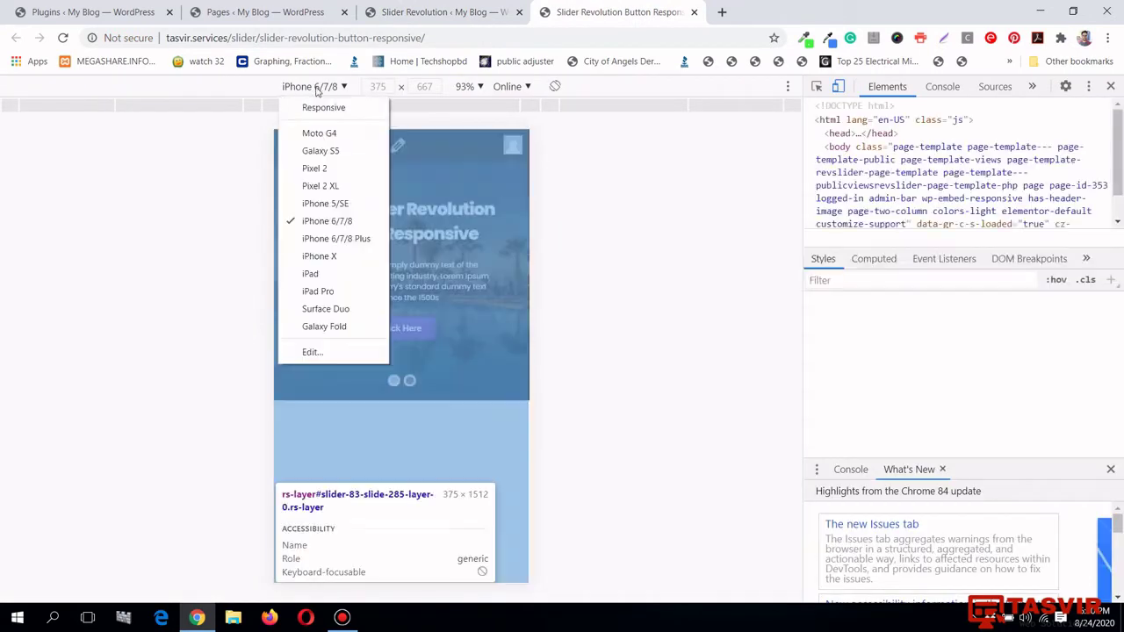
{"action": "left_click", "coordinate": [332, 276]}
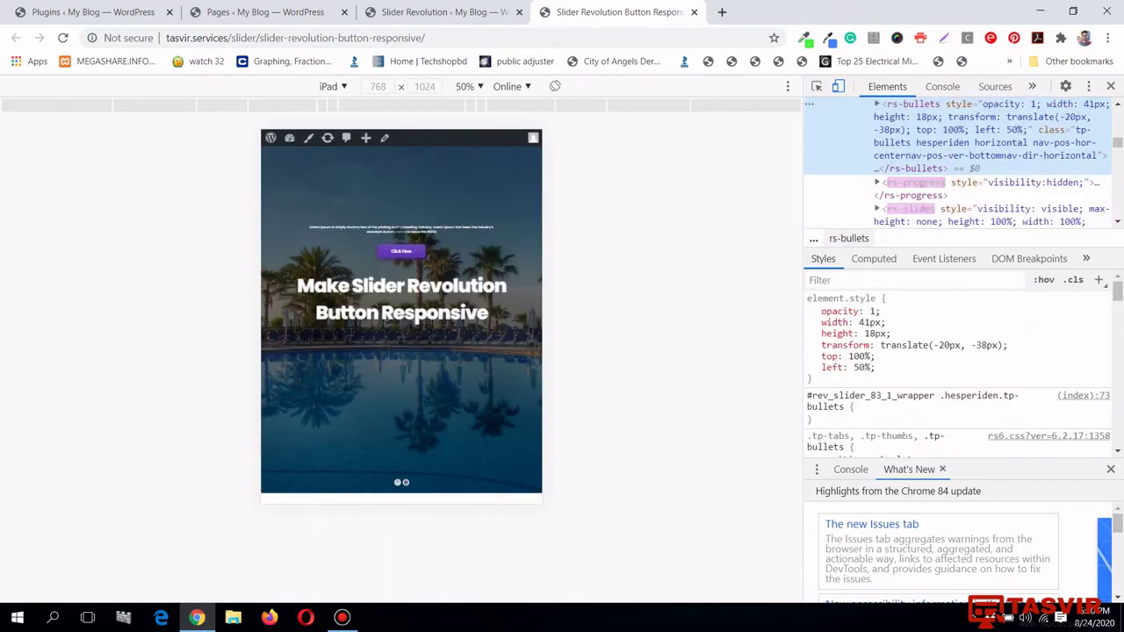
Compare the slide's Tablet layout in the editor with the published page in the iPad view.
{"action": "left_click", "coordinate": [428, 11]}
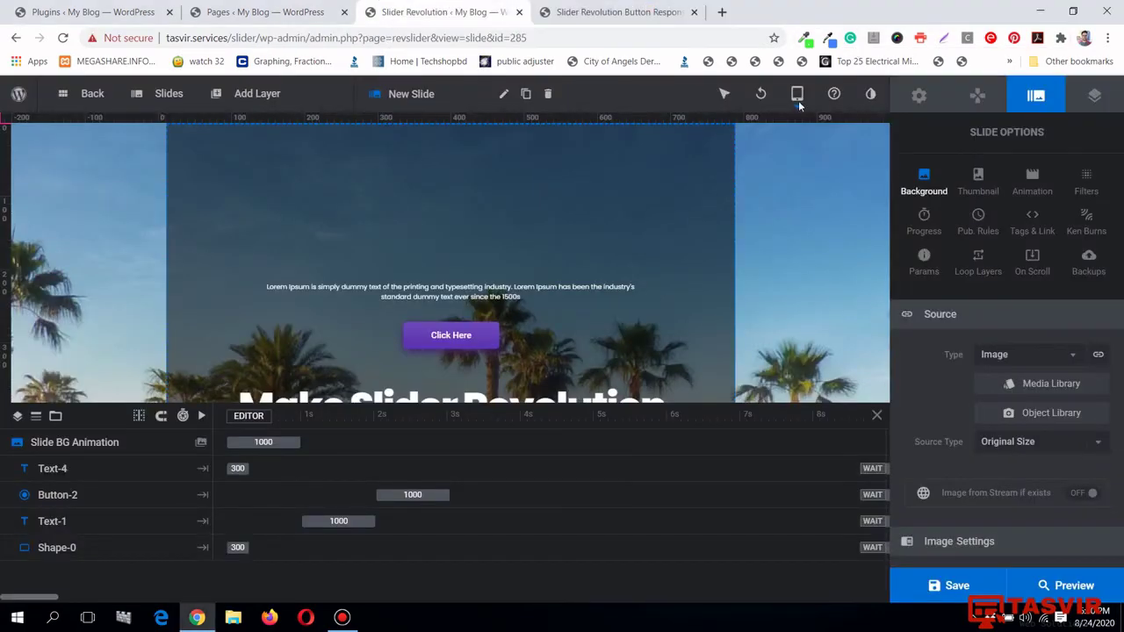
{"action": "mouse_move", "coordinate": [798, 104]}
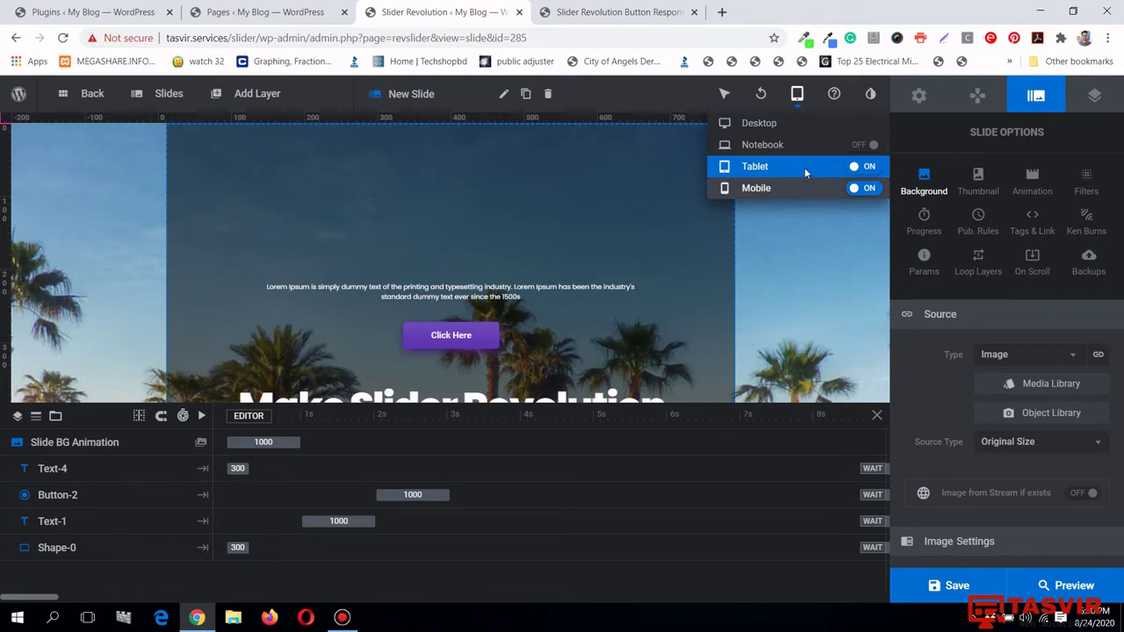
{"action": "left_click", "coordinate": [619, 11]}
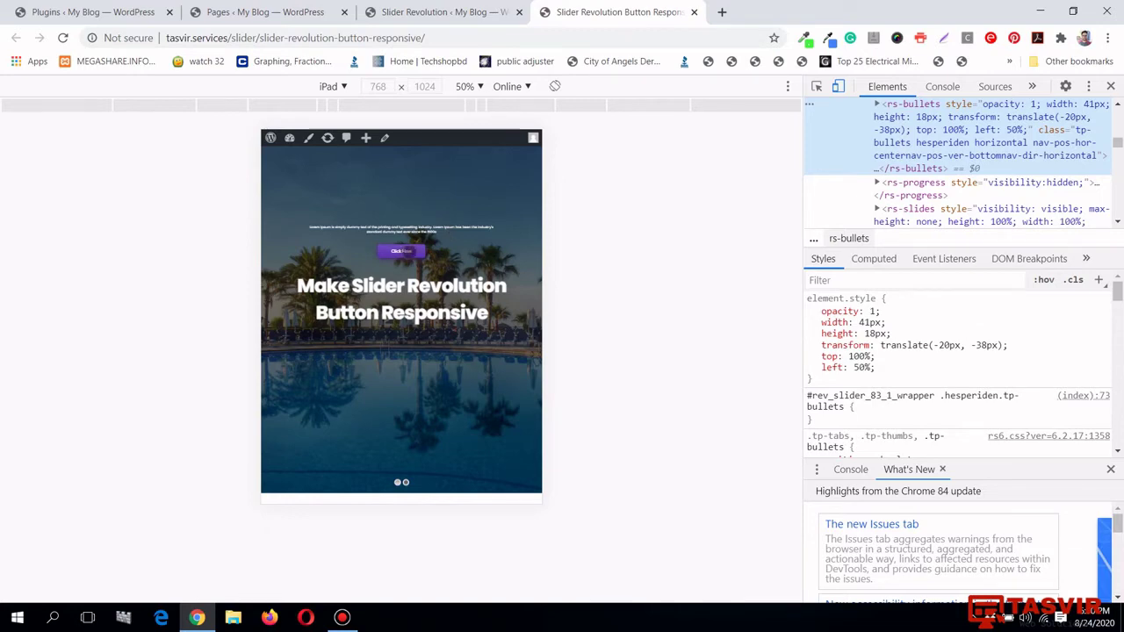
{"action": "left_click", "coordinate": [457, 11]}
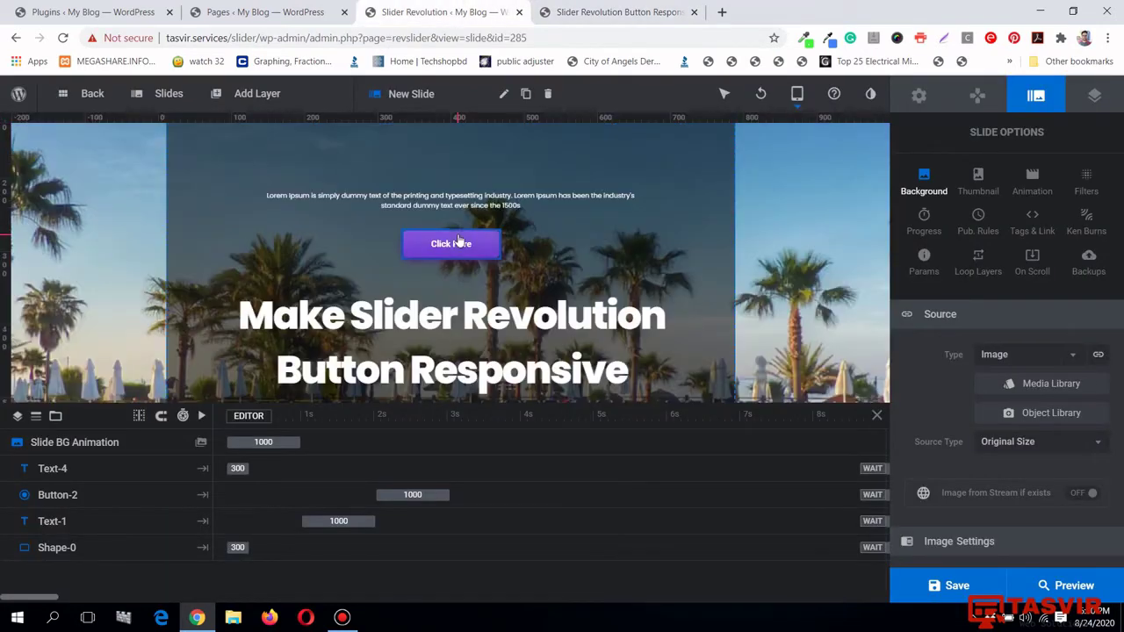
{"action": "scroll", "coordinate": [457, 235], "scroll_direction": "down", "scroll_amount": 3}
{"action": "scroll", "coordinate": [457, 235], "scroll_direction": "up", "scroll_amount": 4}
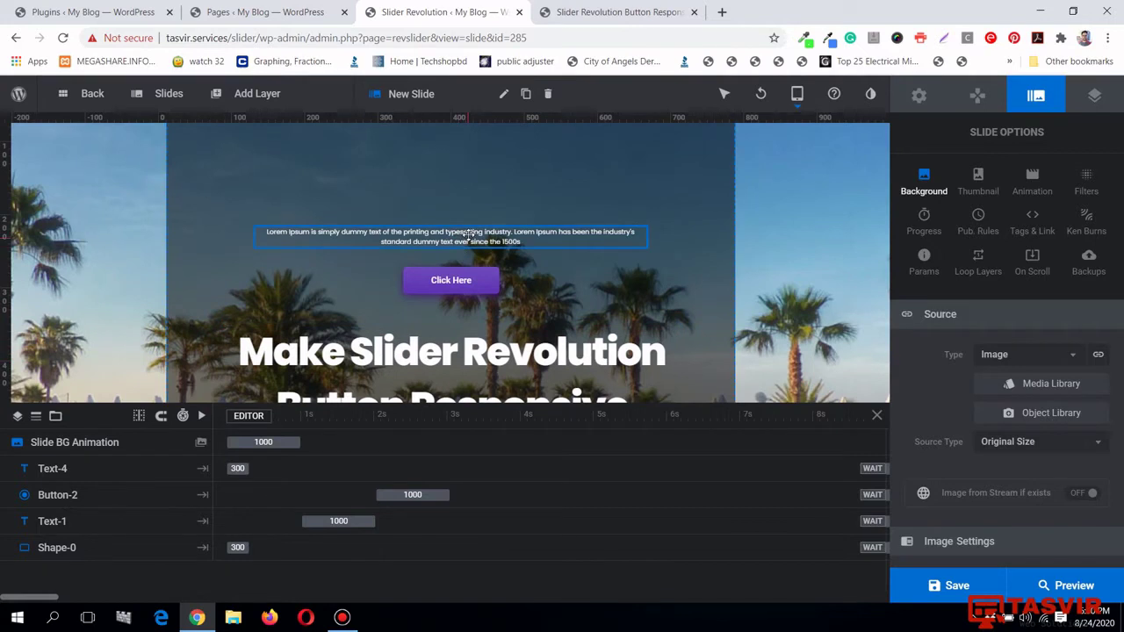
Set the tablet layer area height to 600px in the module's layout options.
{"action": "left_click", "coordinate": [470, 235]}
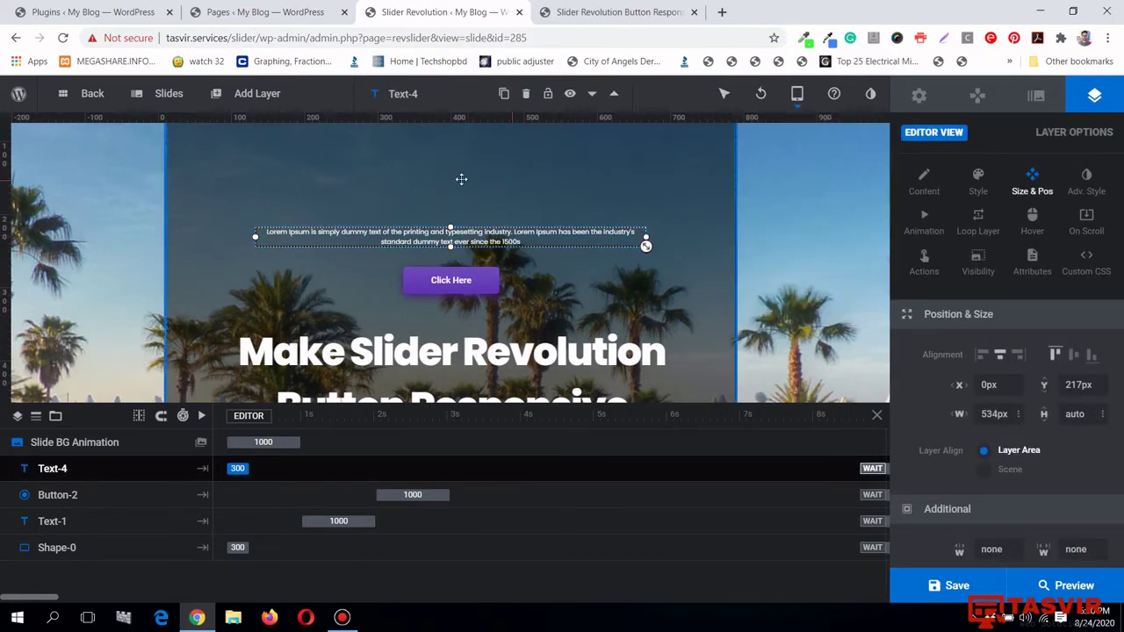
{"action": "left_click", "coordinate": [930, 102]}
{"action": "scroll", "coordinate": [999, 404], "scroll_direction": "down", "scroll_amount": 4}
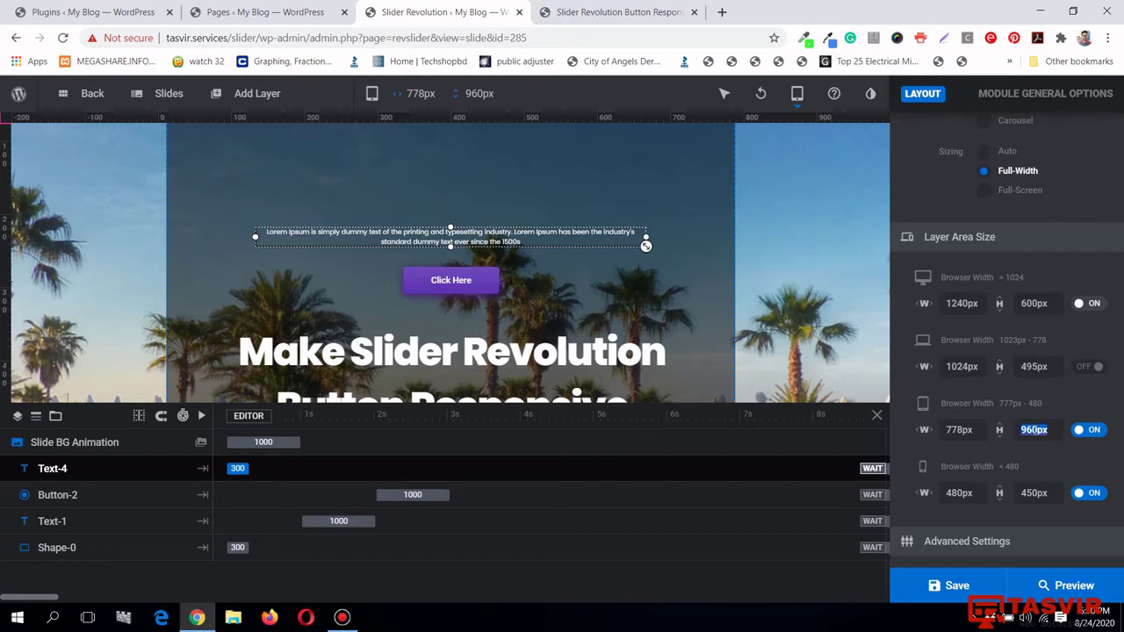
{"action": "key", "text": "Return"}
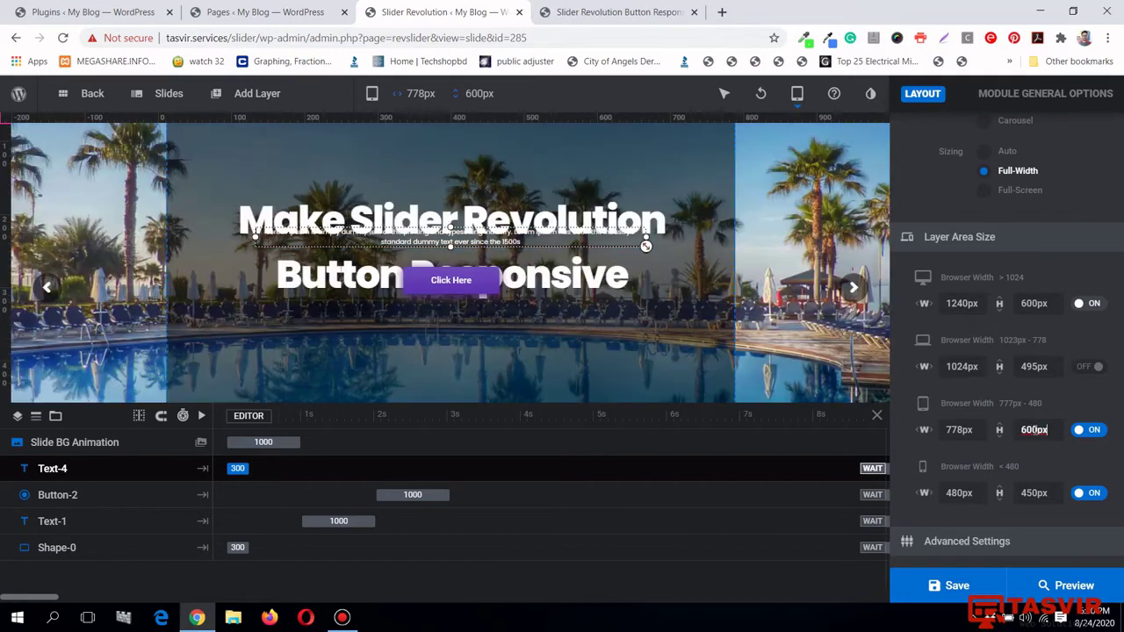
Arrange slide #2's tablet elements without overlap: heading in the upper area, paragraph below at about X -5px, Y 293px, and button beneath it.
{"action": "left_click", "coordinate": [495, 228]}
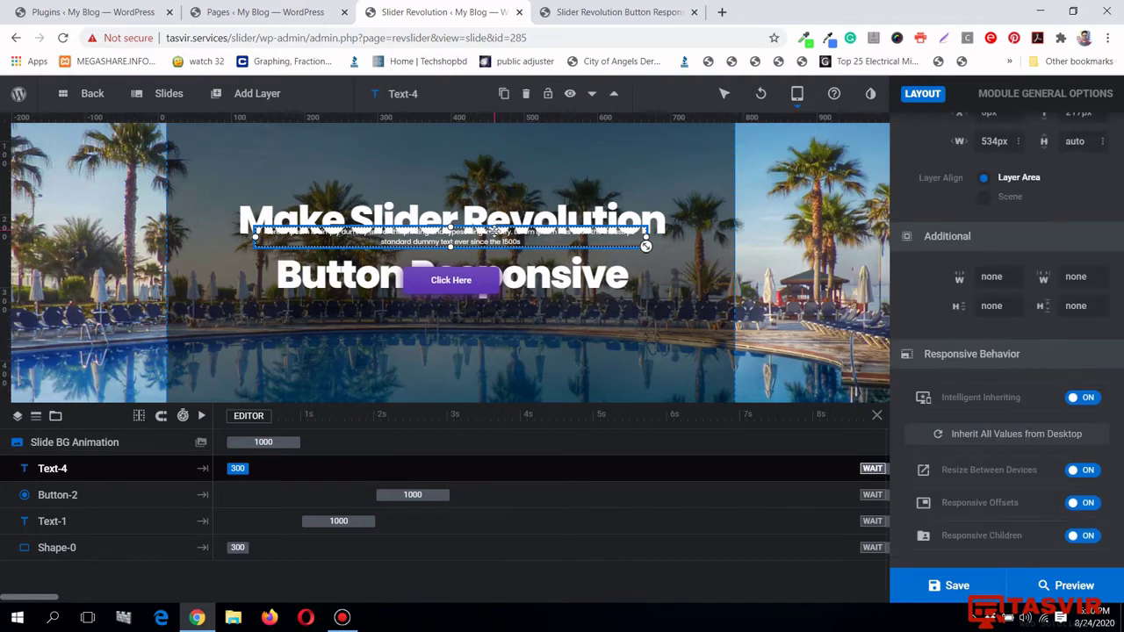
{"action": "left_click_drag", "start_coordinate": [494, 233], "coordinate": [499, 335]}
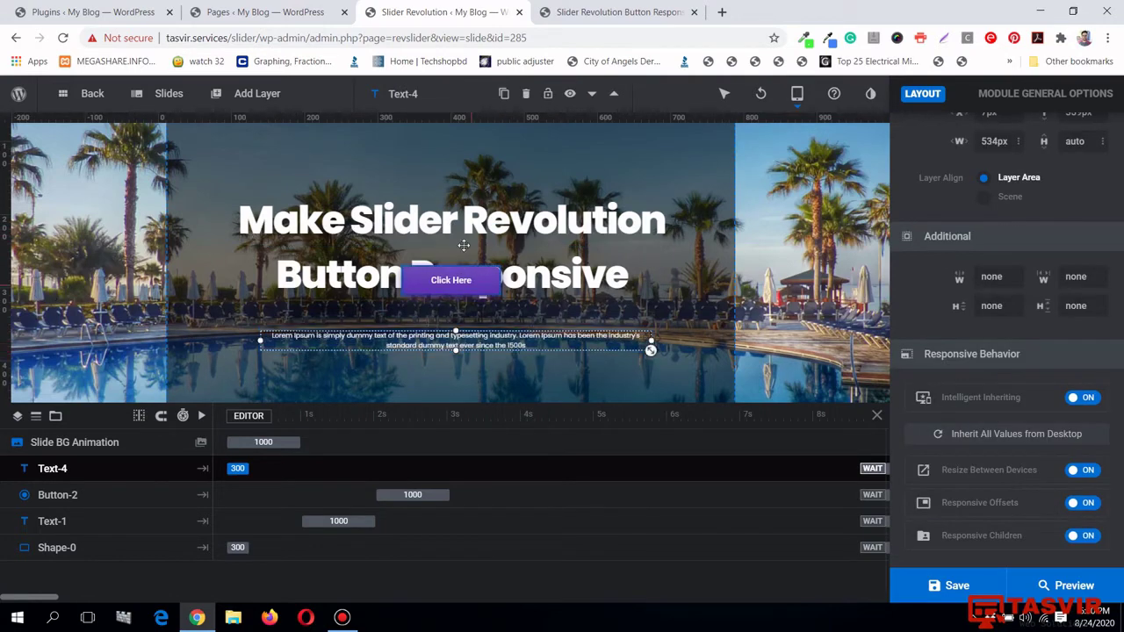
{"action": "left_click", "coordinate": [468, 221]}
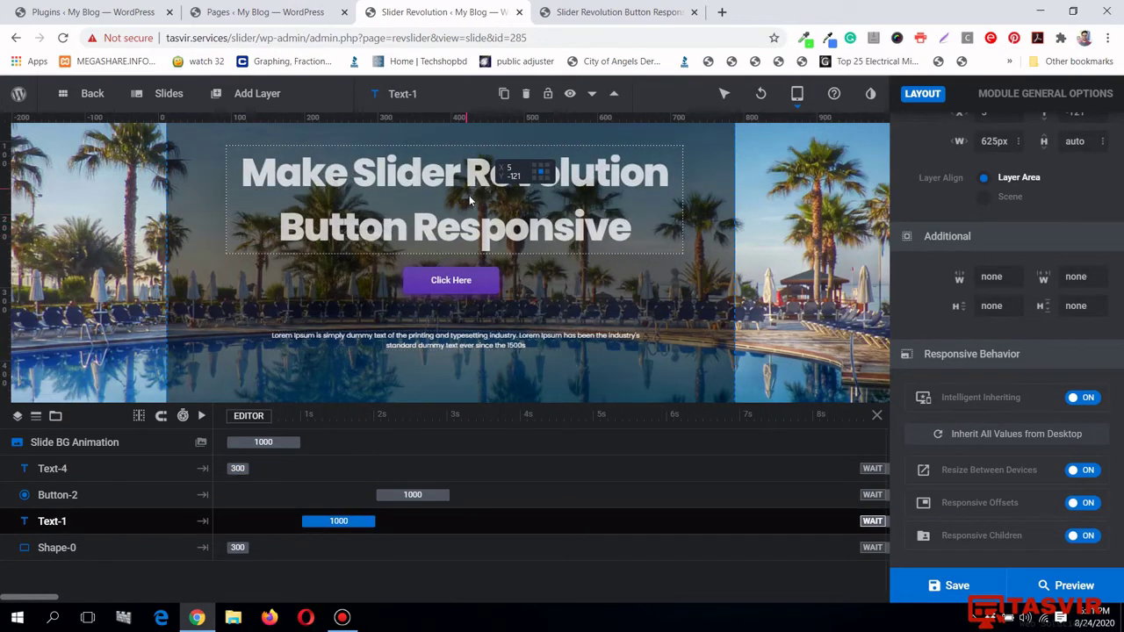
{"action": "scroll", "coordinate": [470, 200], "scroll_direction": "down", "scroll_amount": 2}
{"action": "scroll", "coordinate": [469, 195], "scroll_direction": "up", "scroll_amount": 3}
{"action": "scroll", "coordinate": [482, 300], "scroll_direction": "down", "scroll_amount": 2}
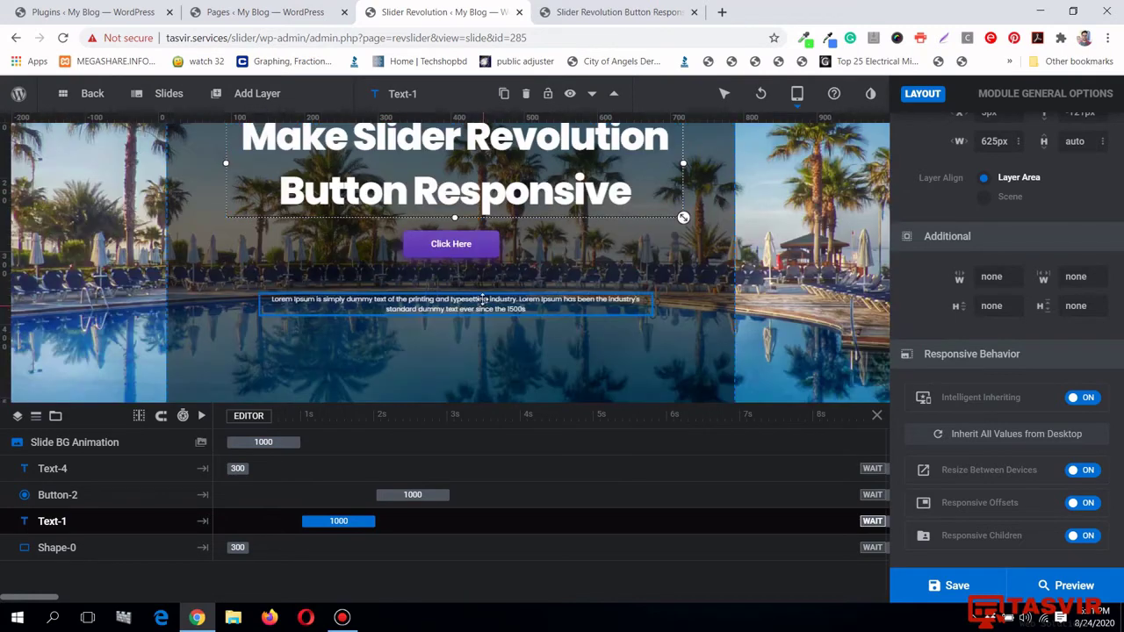
{"action": "left_click_drag", "start_coordinate": [483, 310], "coordinate": [483, 330]}
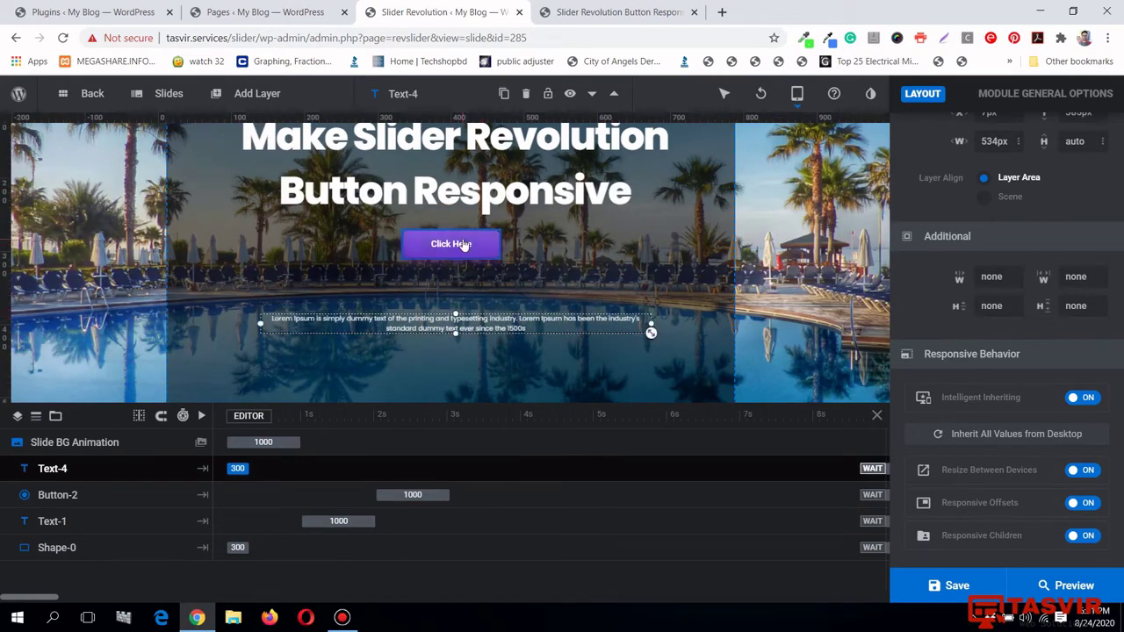
{"action": "mouse_move", "coordinate": [451, 245]}
{"action": "left_mouse_down"}
{"action": "mouse_move", "coordinate": [458, 356]}
{"action": "mouse_move", "coordinate": [453, 261]}
{"action": "left_mouse_up"}
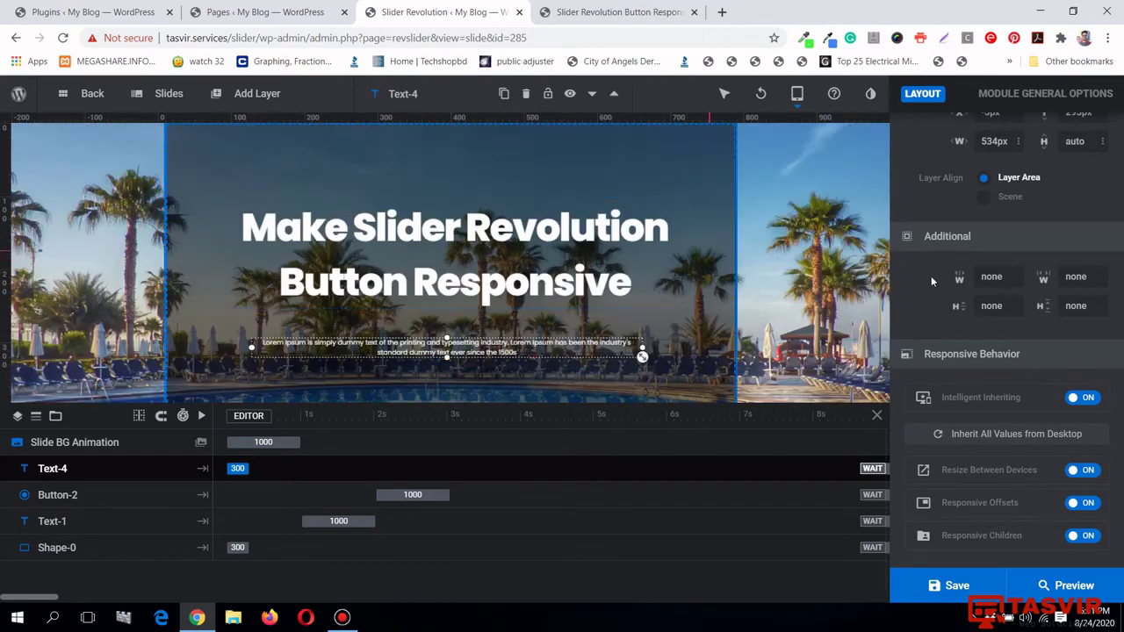
{"action": "left_click", "coordinate": [640, 351]}
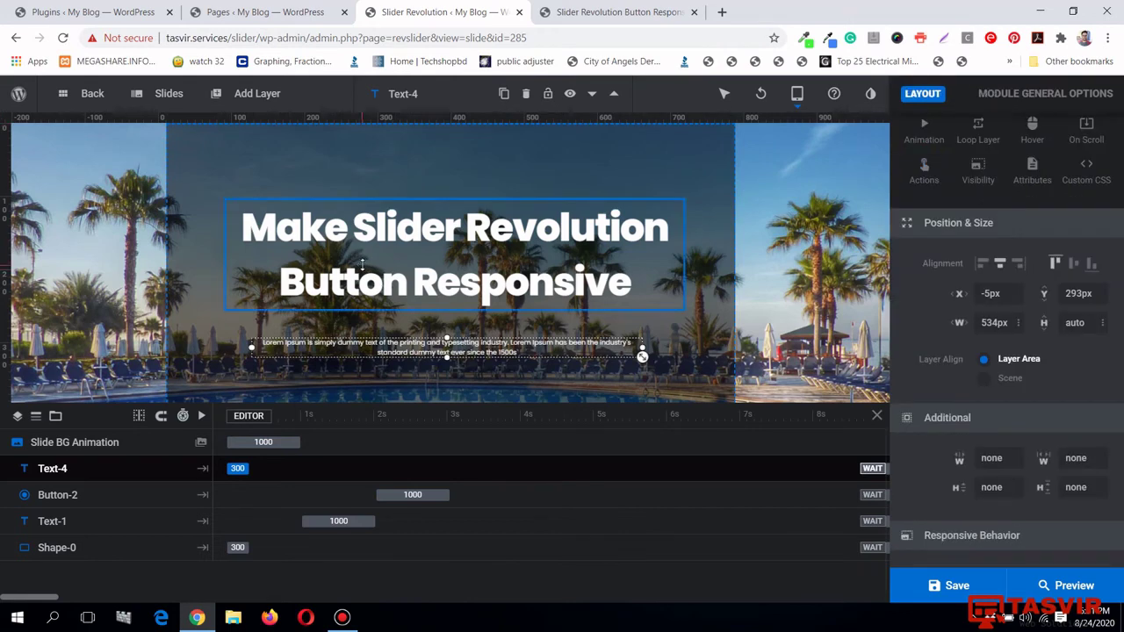
Set the paragraph's tablet font size to 16px and its line height to 20px.
{"action": "scroll", "coordinate": [362, 264], "scroll_direction": "down", "scroll_amount": 3}
{"action": "scroll", "coordinate": [790, 211], "scroll_direction": "up", "scroll_amount": 2}
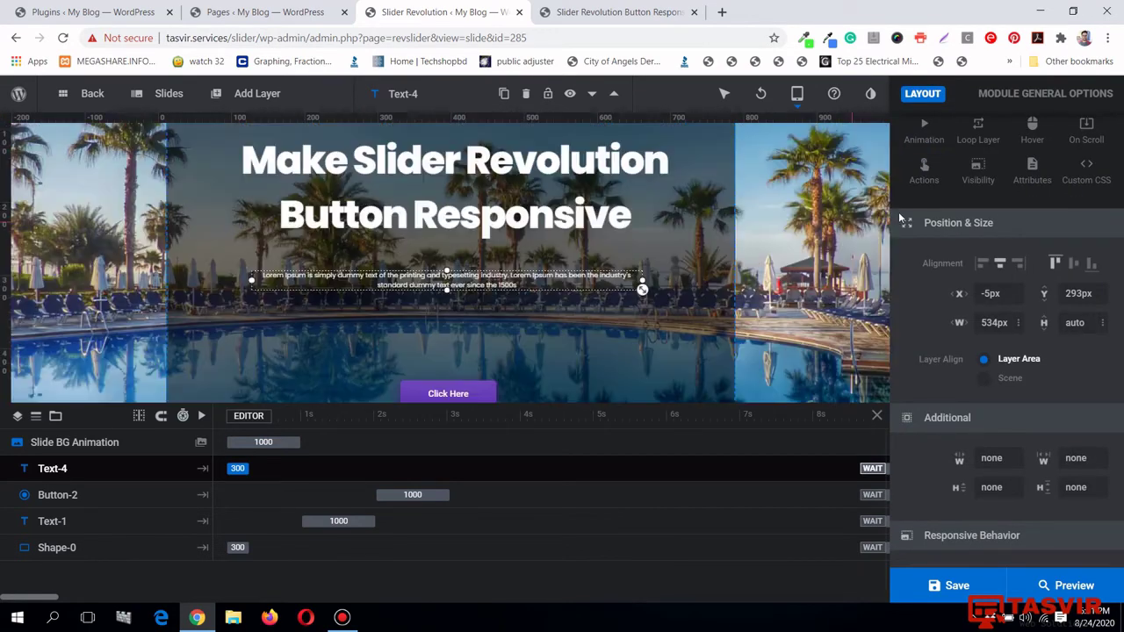
{"action": "scroll", "coordinate": [935, 225], "scroll_direction": "up", "scroll_amount": 2}
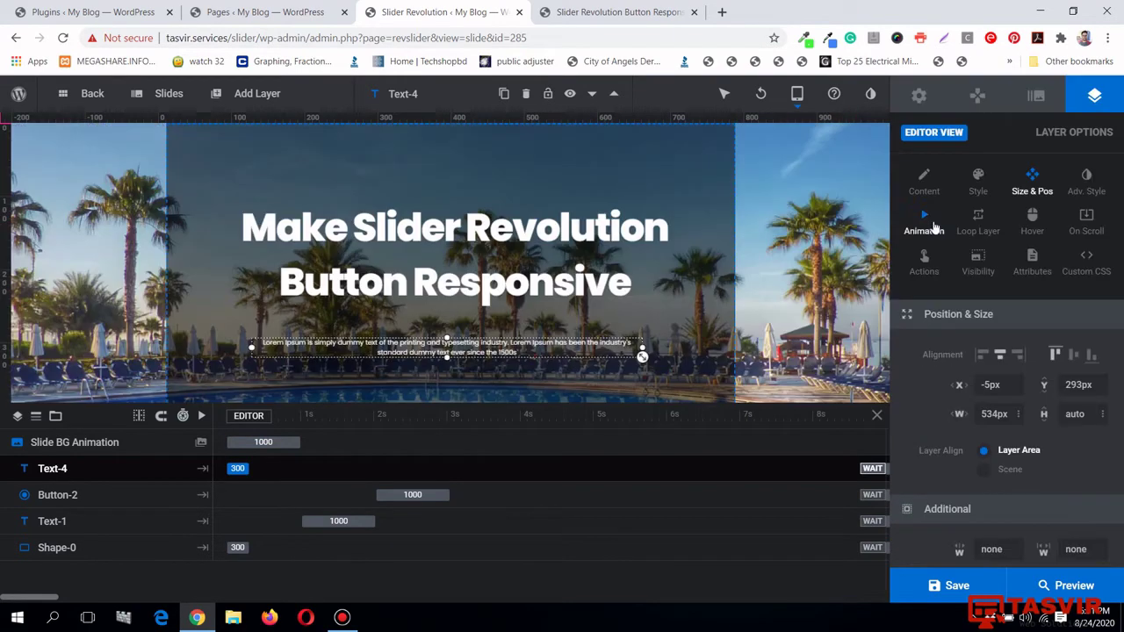
{"action": "left_click", "coordinate": [977, 184]}
{"action": "left_click", "coordinate": [992, 355]}
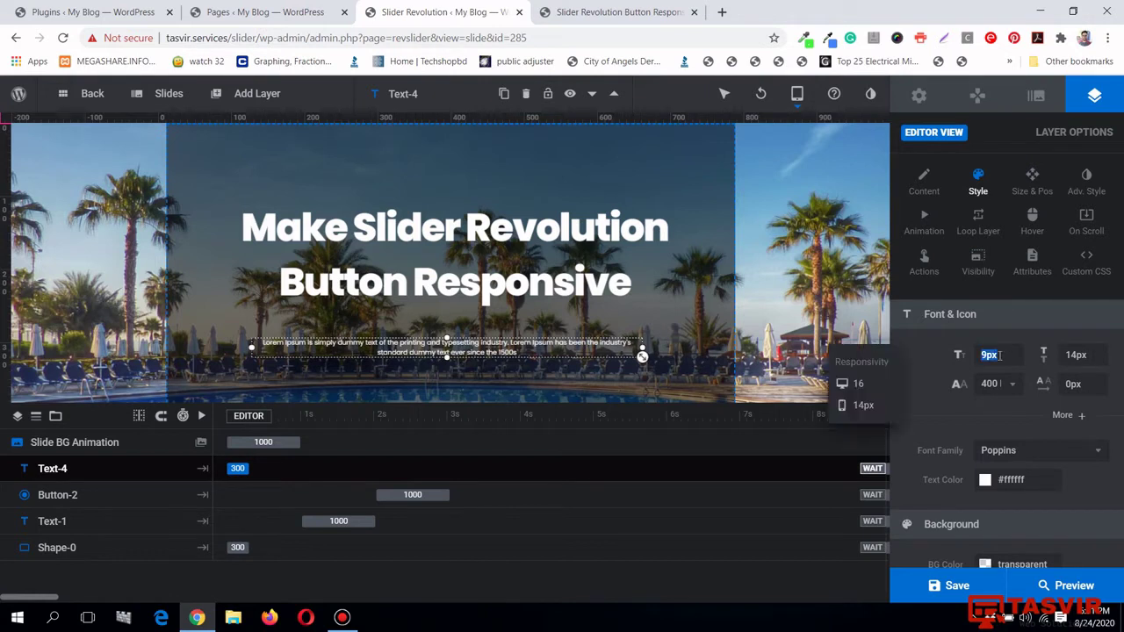
{"action": "type", "text": "16"}
{"action": "key", "text": "Return"}
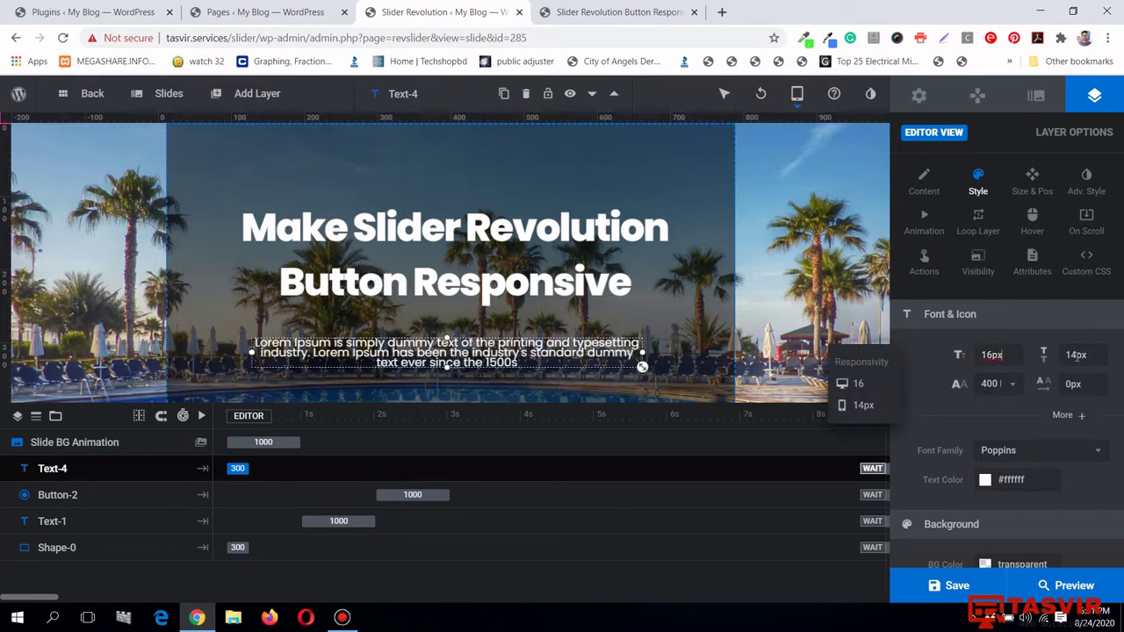
{"action": "left_click", "coordinate": [1079, 355]}
{"action": "type", "text": "20"}
{"action": "key", "text": "Return"}
Move the Click Here button slightly closer to the paragraph and set its tablet font size to 14px.
{"action": "scroll", "coordinate": [456, 378], "scroll_direction": "down", "scroll_amount": 2}
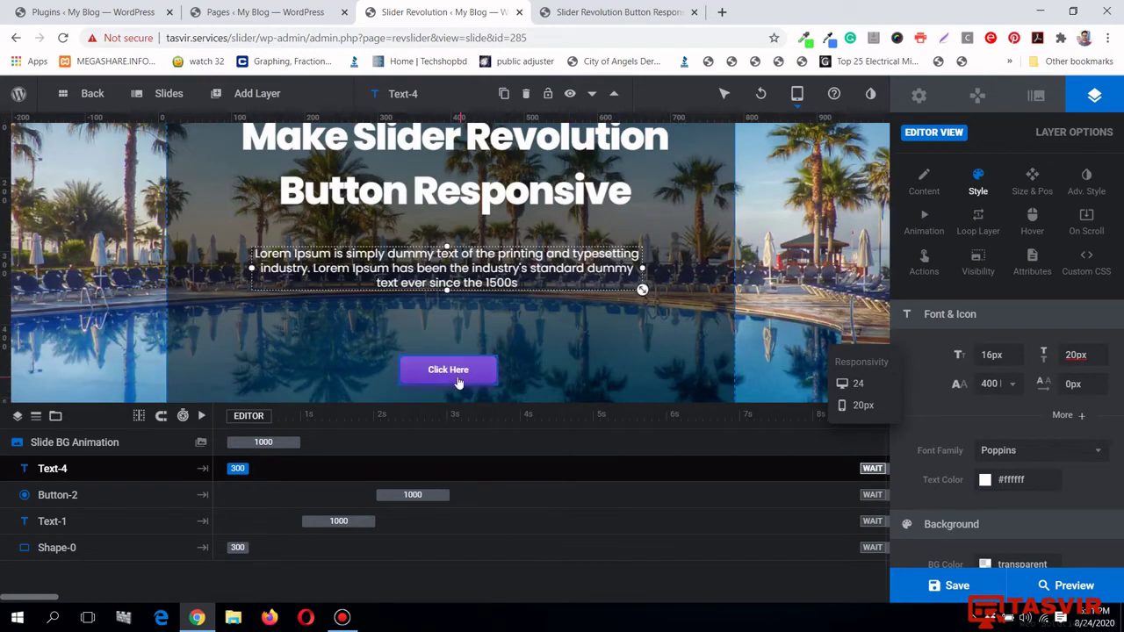
{"action": "left_click_drag", "start_coordinate": [458, 367], "coordinate": [455, 350]}
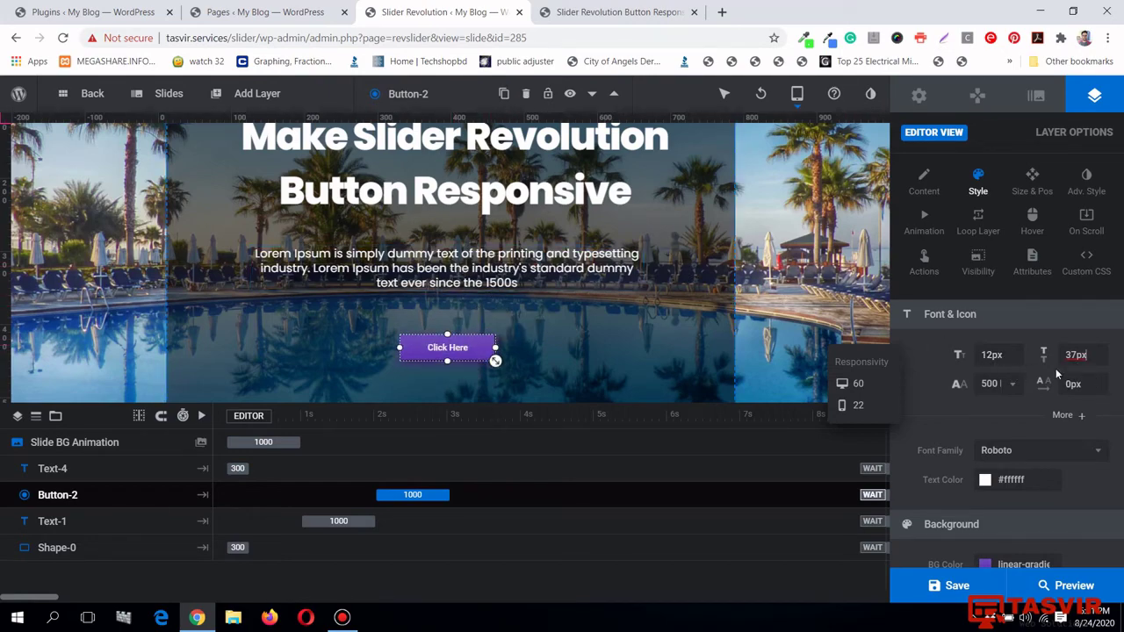
{"action": "scroll", "coordinate": [674, 245], "scroll_direction": "down", "scroll_amount": 1}
{"action": "scroll", "coordinate": [673, 243], "scroll_direction": "up", "scroll_amount": 1}
{"action": "scroll", "coordinate": [632, 273], "scroll_direction": "down", "scroll_amount": 1}
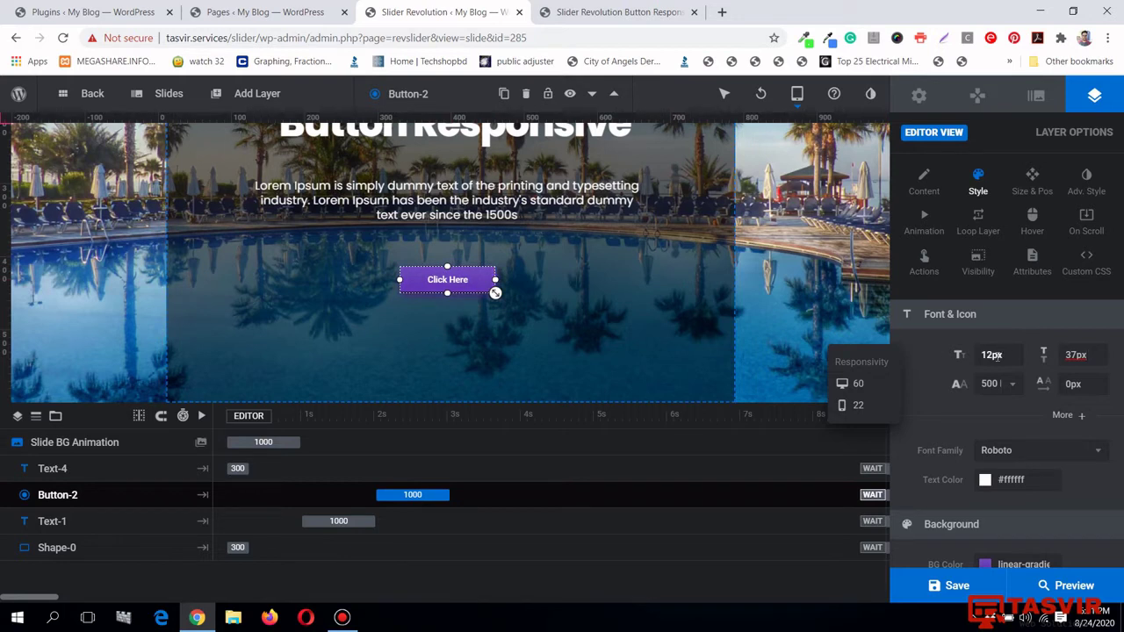
{"action": "left_click", "coordinate": [988, 355]}
{"action": "type", "text": "14"}
{"action": "left_click", "coordinate": [984, 425]}
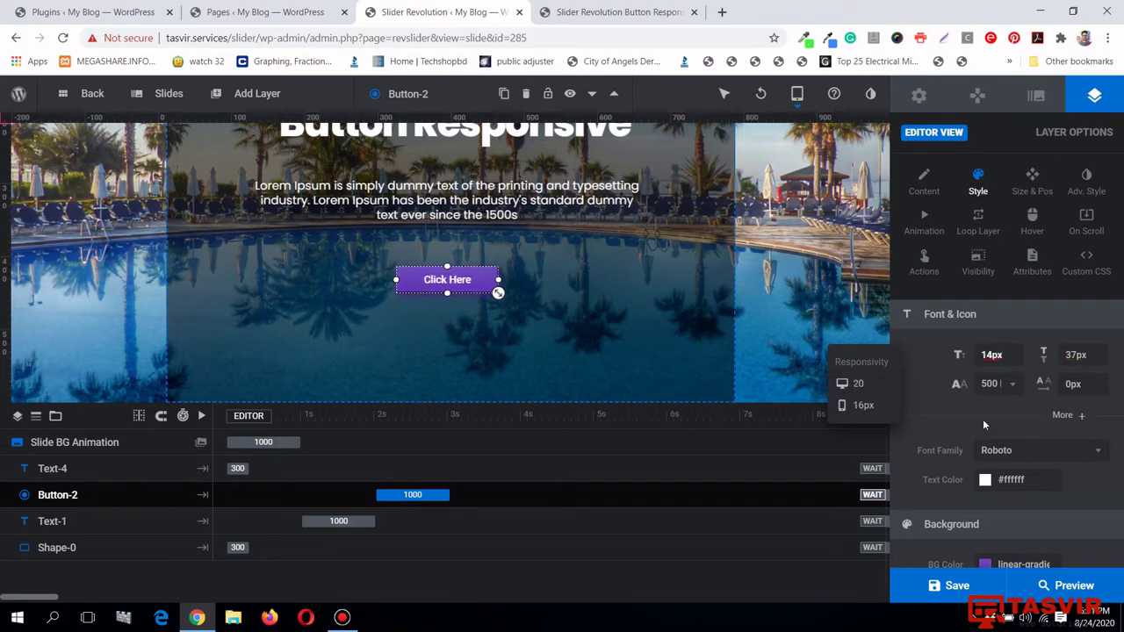
Save the slide and reload the published page in the iPad view.
{"action": "left_click", "coordinate": [958, 593]}
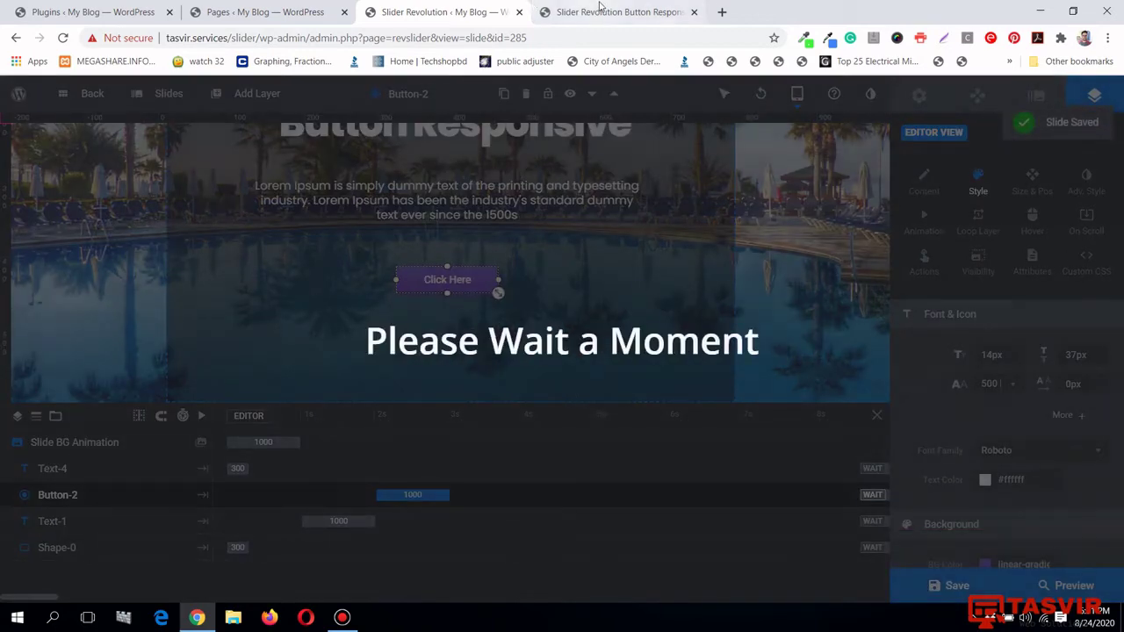
{"action": "left_click", "coordinate": [599, 12]}
{"action": "left_click", "coordinate": [69, 40]}
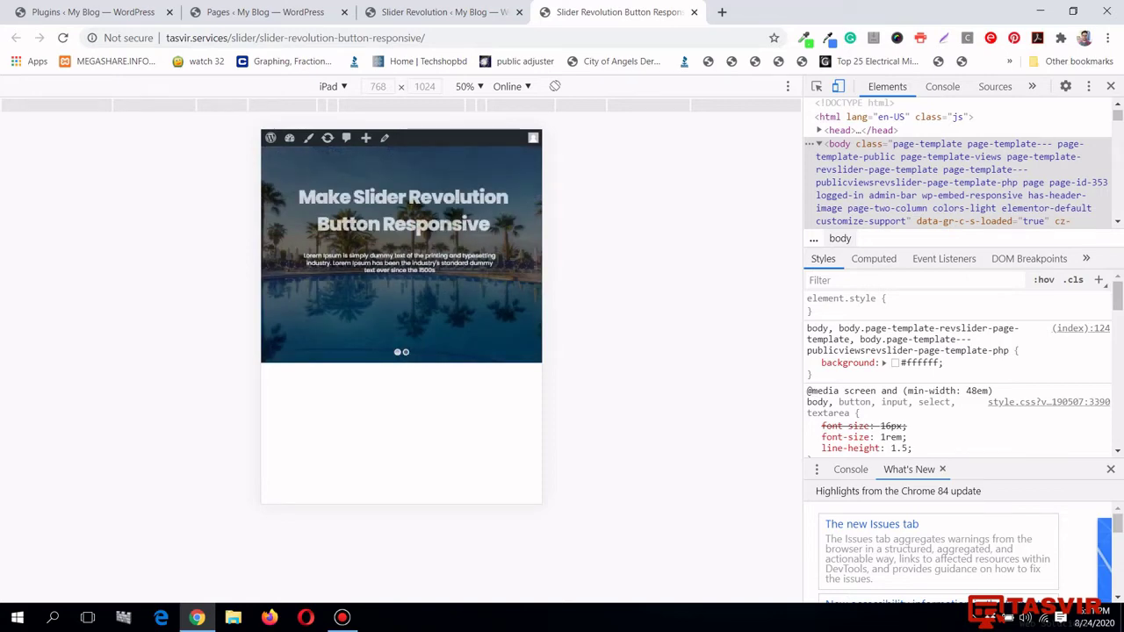
Open slide #1 in the editor and space out its tablet heading, paragraph and button vertically so they do not overlap.
{"action": "left_click", "coordinate": [468, 11]}
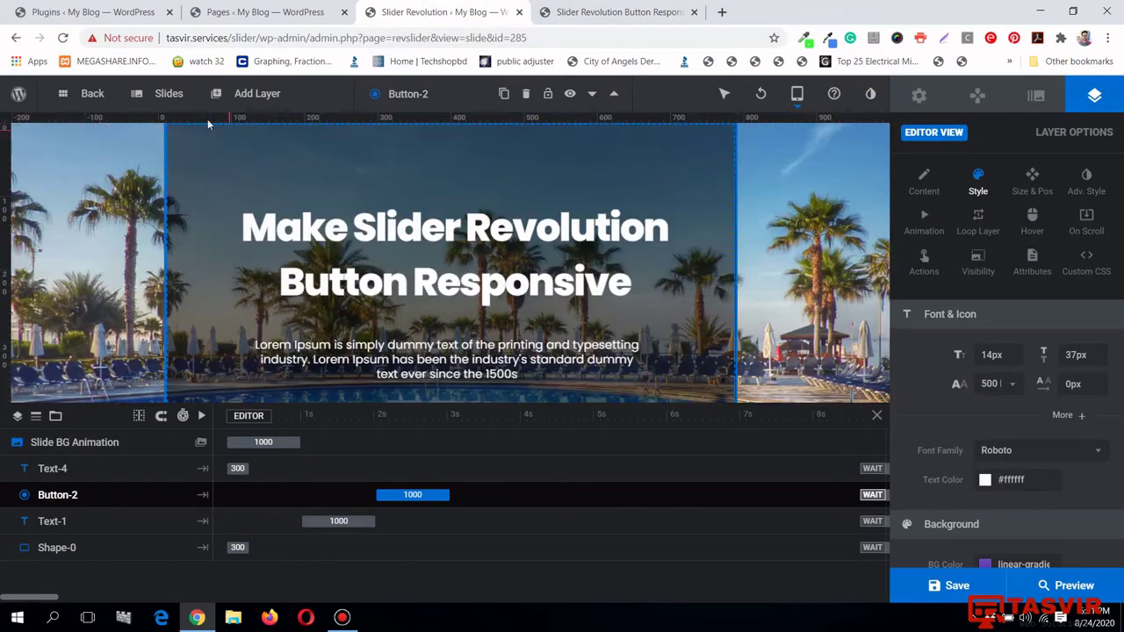
{"action": "mouse_move", "coordinate": [176, 103]}
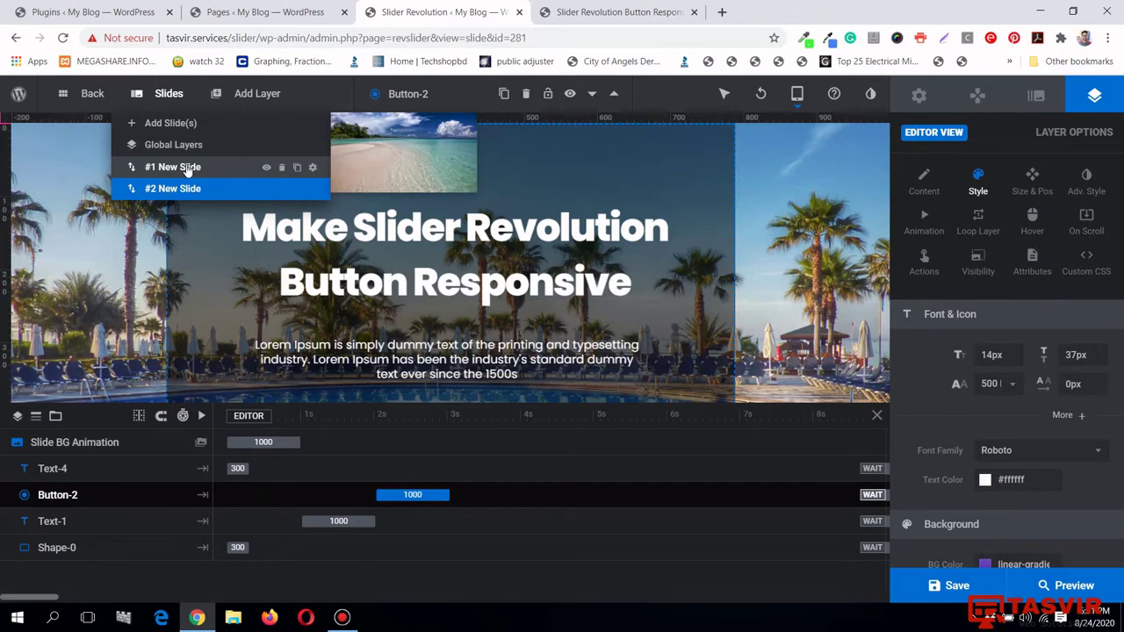
{"action": "left_click", "coordinate": [184, 167]}
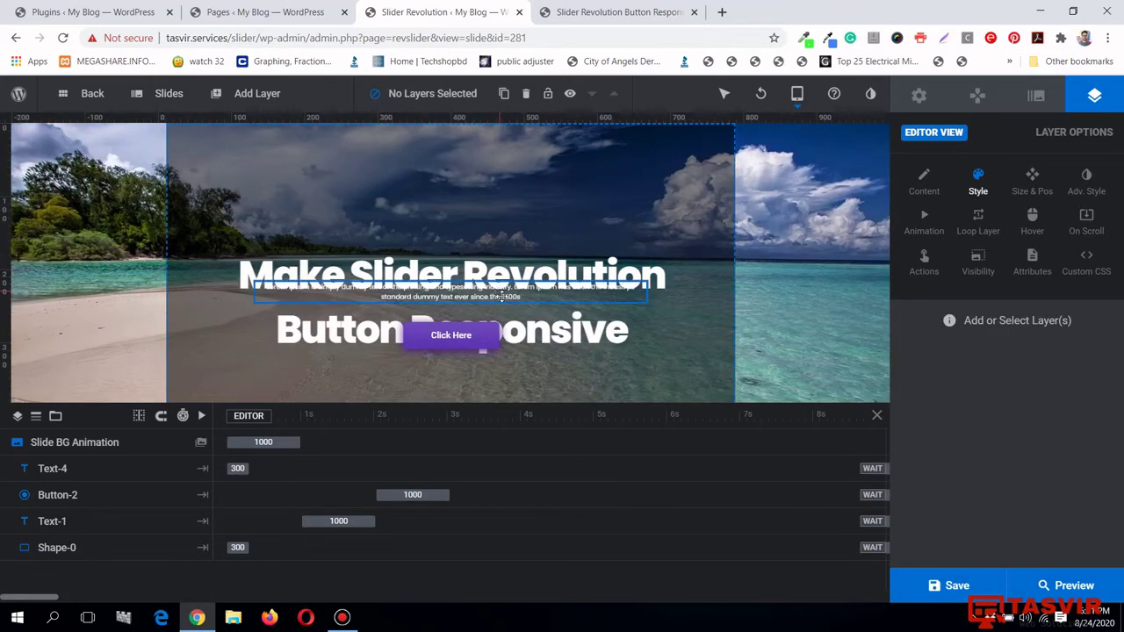
{"action": "left_click", "coordinate": [559, 255]}
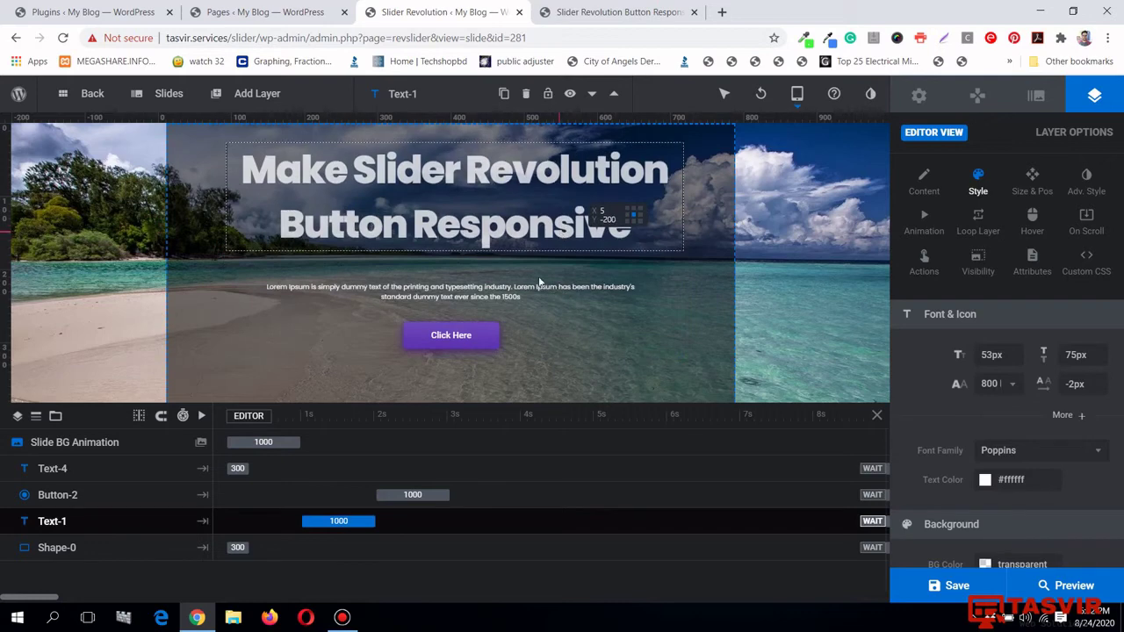
{"action": "scroll", "coordinate": [491, 322], "scroll_direction": "down", "scroll_amount": 2}
{"action": "left_click_drag", "start_coordinate": [463, 188], "coordinate": [457, 314]}
{"action": "scroll", "coordinate": [458, 257], "scroll_direction": "up", "scroll_amount": 1}
{"action": "scroll", "coordinate": [458, 255], "scroll_direction": "up", "scroll_amount": 1}
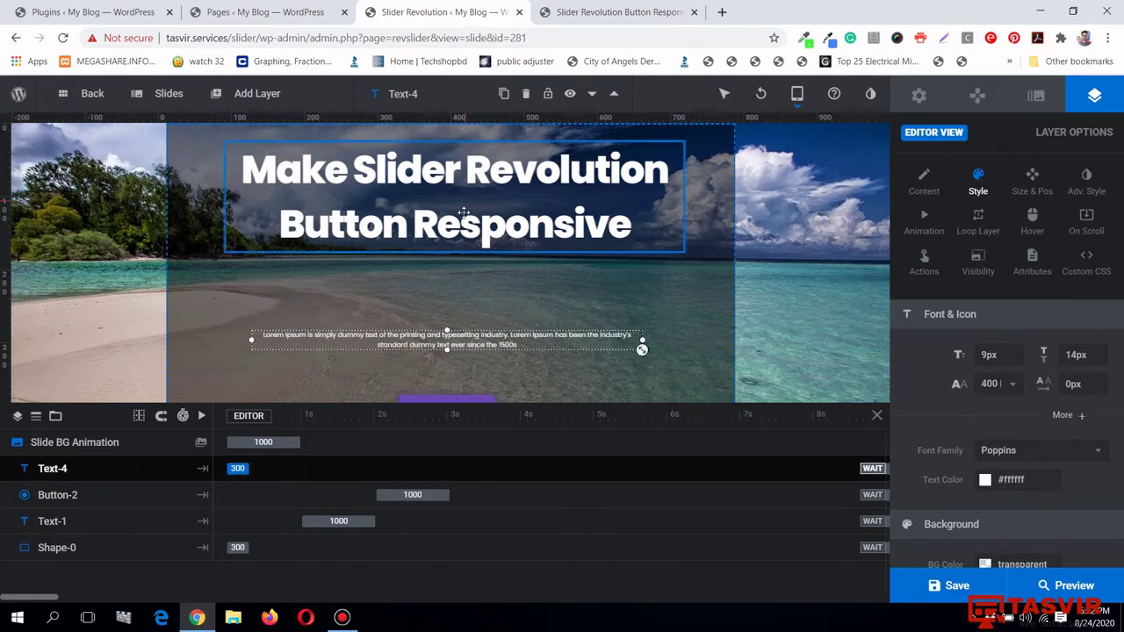
{"action": "left_click_drag", "start_coordinate": [458, 251], "coordinate": [464, 244]}
{"action": "scroll", "coordinate": [463, 243], "scroll_direction": "down", "scroll_amount": 1}
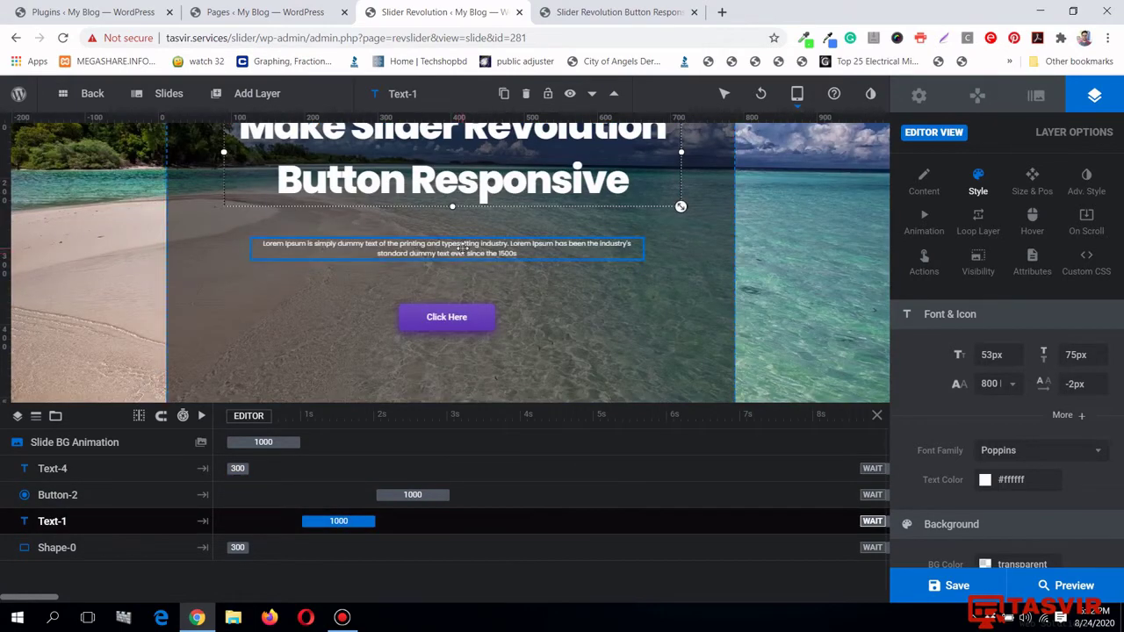
Set the tablet font size of slide #1's paragraph to 14px and its line height to 20px.
{"action": "left_click", "coordinate": [448, 248]}
{"action": "double_click", "coordinate": [983, 354]}
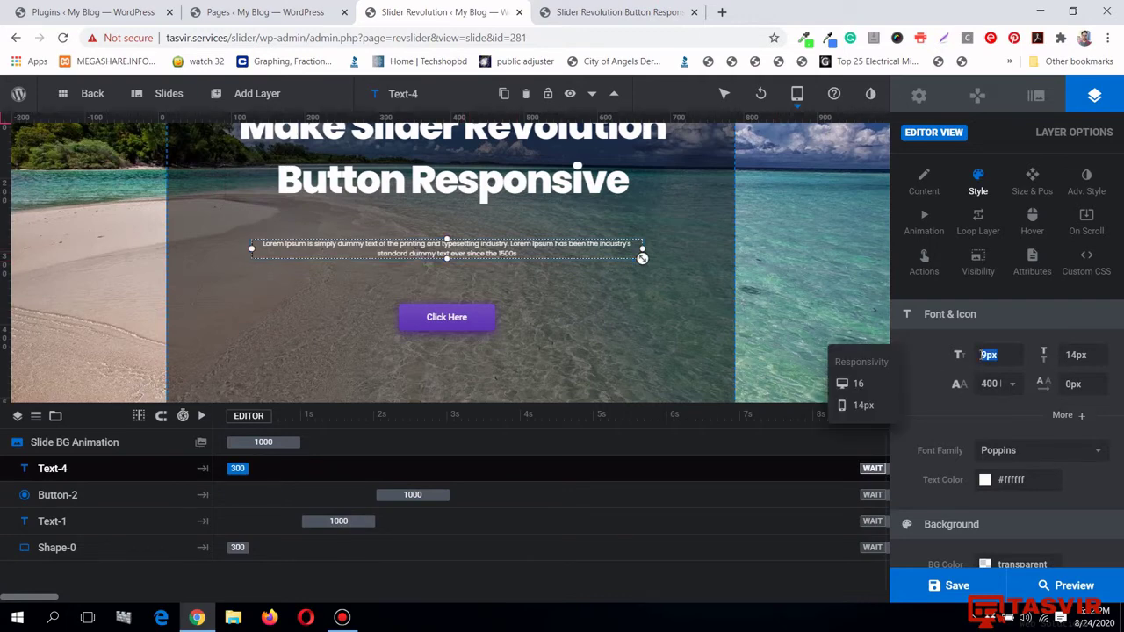
{"action": "type", "text": "14"}
{"action": "key", "text": "Return"}
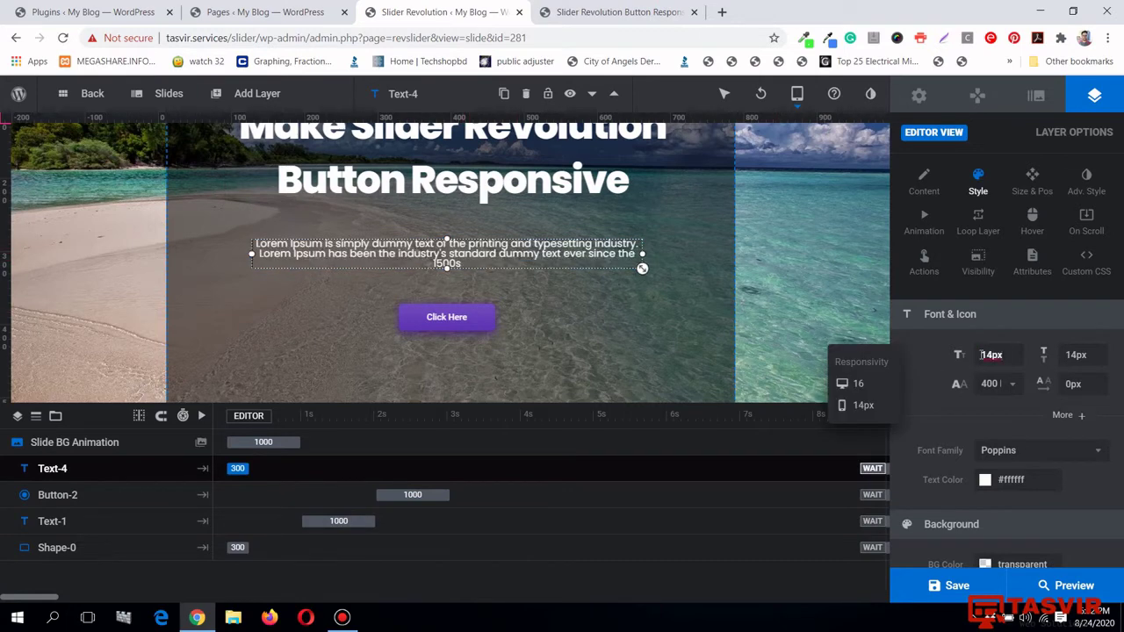
{"action": "left_click", "coordinate": [1068, 360]}
{"action": "type", "text": "20"}
{"action": "key", "text": "Return"}
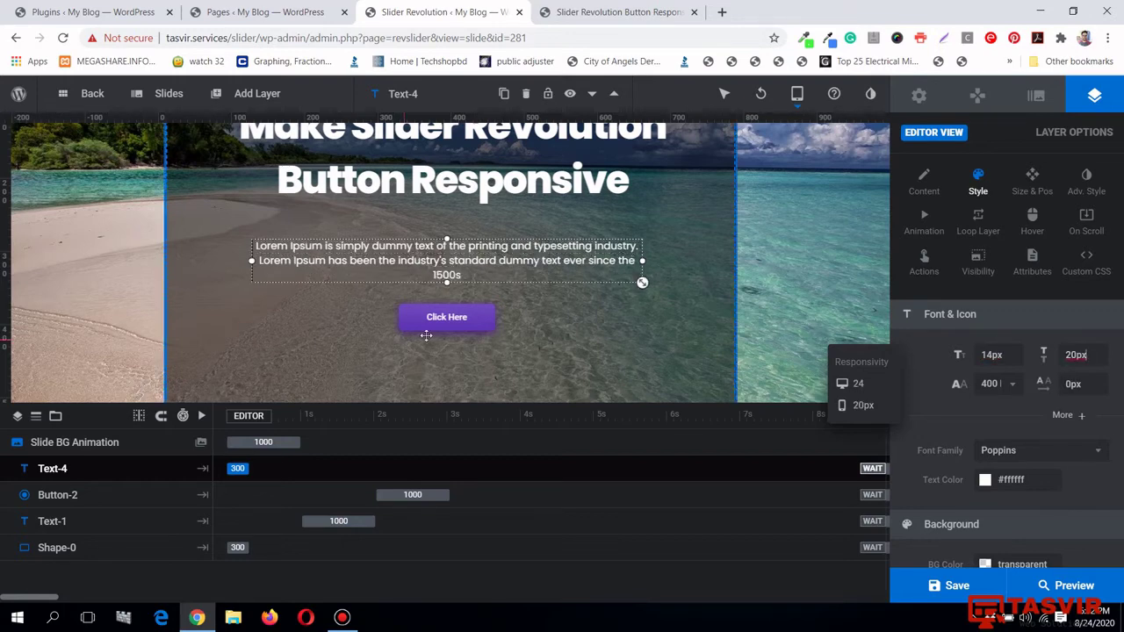
Set the tablet font size of slide #1's Click Here button to 14px and save the slide.
{"action": "left_click", "coordinate": [447, 319]}
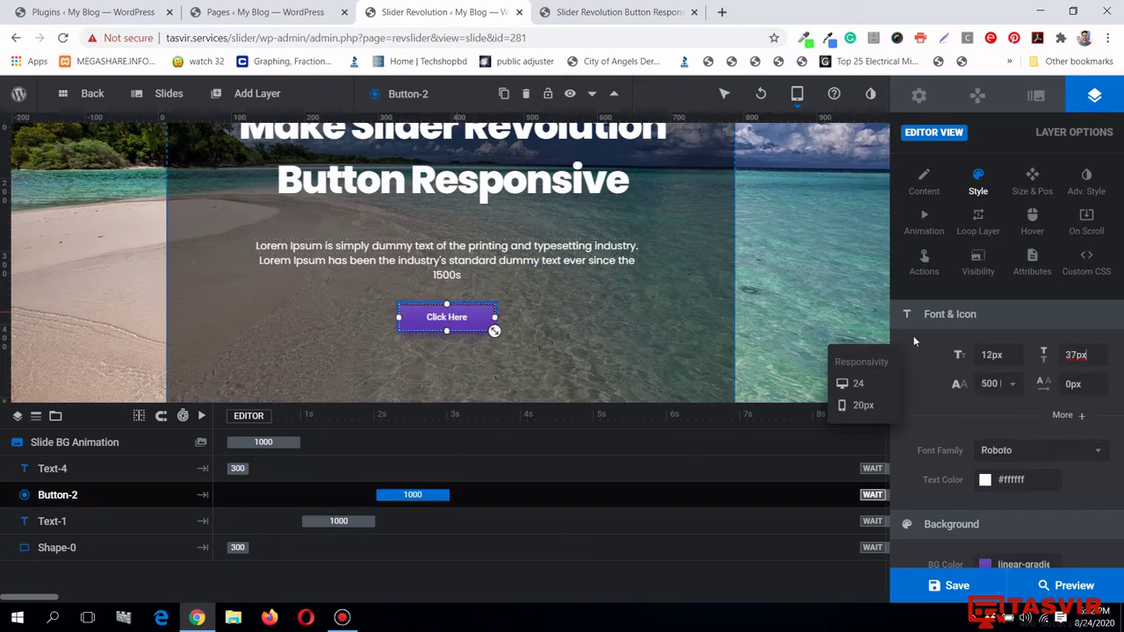
{"action": "left_click", "coordinate": [990, 355]}
{"action": "key", "text": "Return"}
{"action": "left_click", "coordinate": [955, 586]}
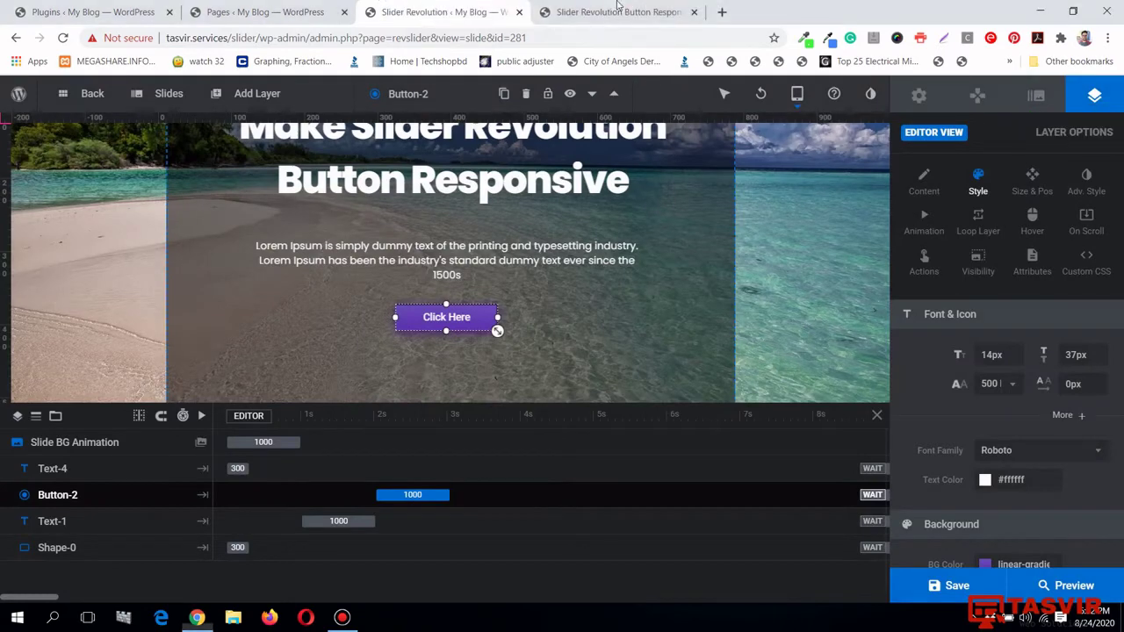
Reload the published page in the iPad view and check both slides.
{"action": "left_click", "coordinate": [646, 9]}
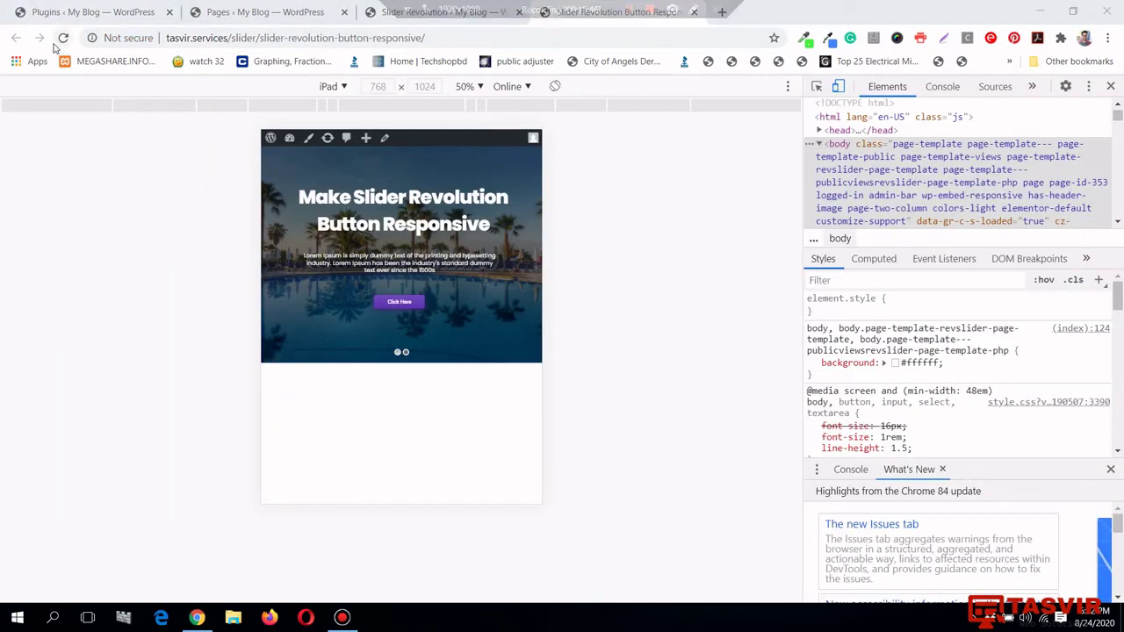
{"action": "key", "text": "F5"}
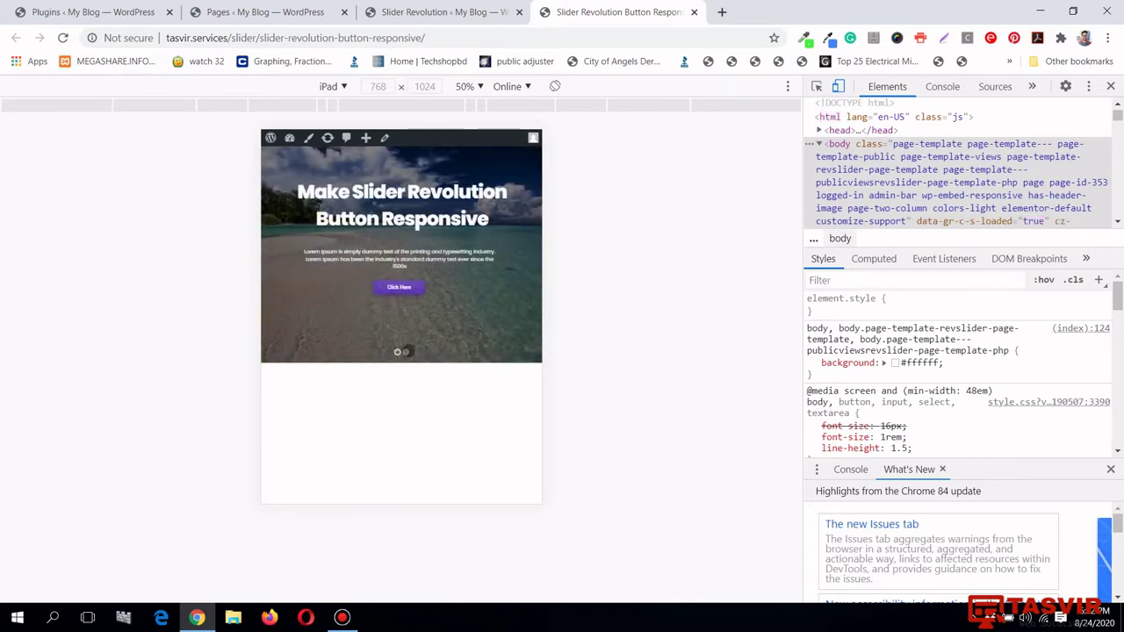
{"action": "left_click", "coordinate": [406, 352]}
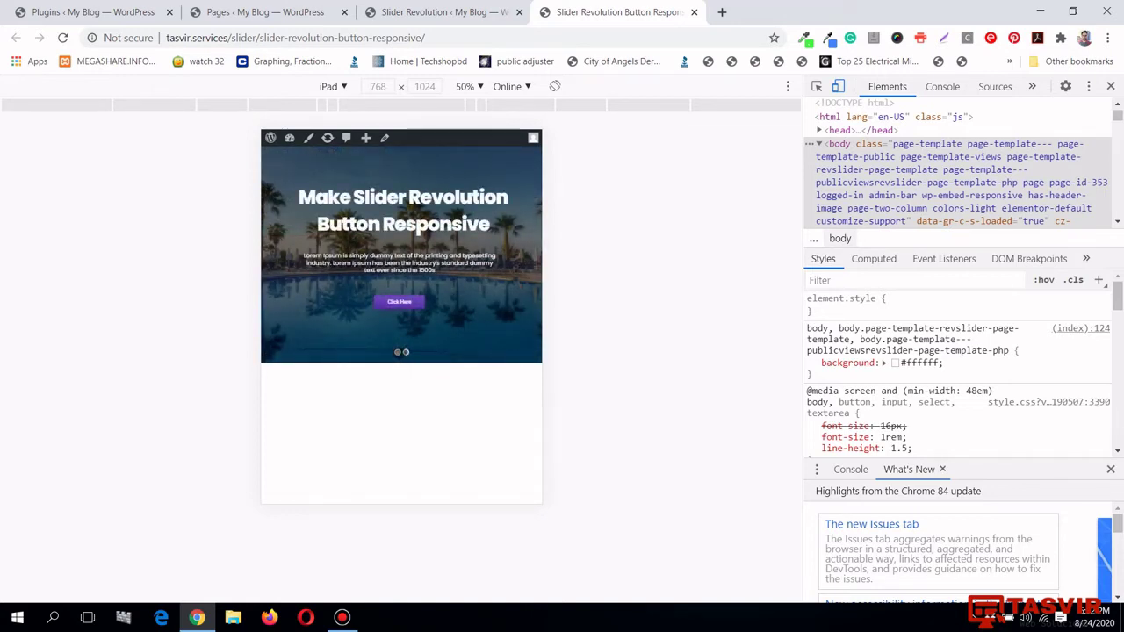
{"action": "left_click", "coordinate": [398, 352]}
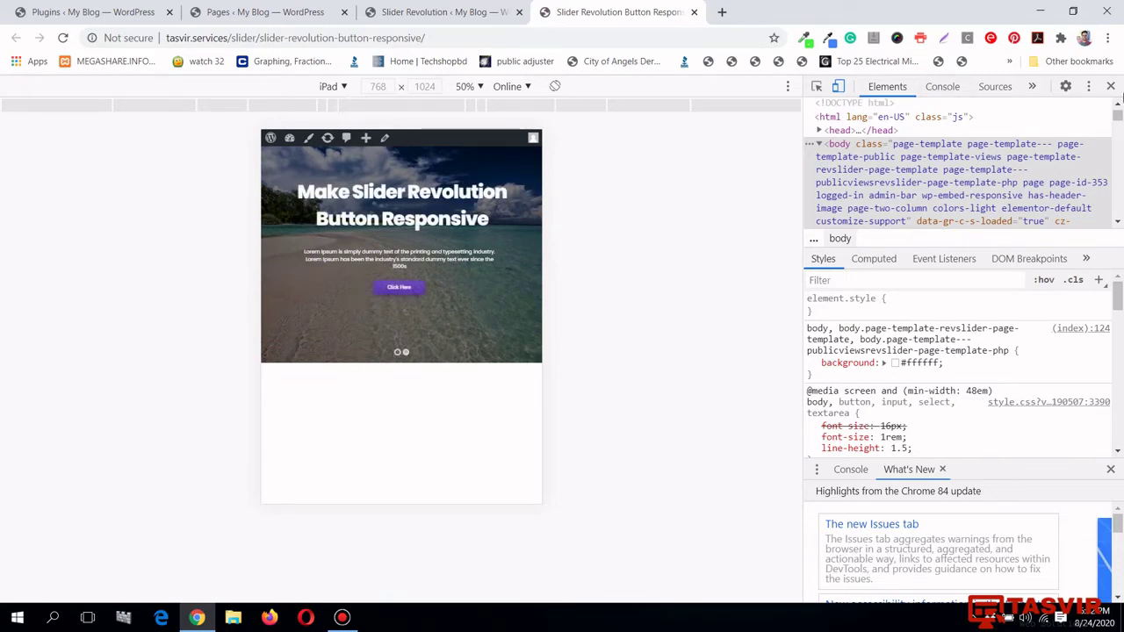
Close the device emulation, check the editor's device layout options and view the published page at desktop size.
{"action": "left_click", "coordinate": [1111, 86]}
{"action": "left_click", "coordinate": [484, 6]}
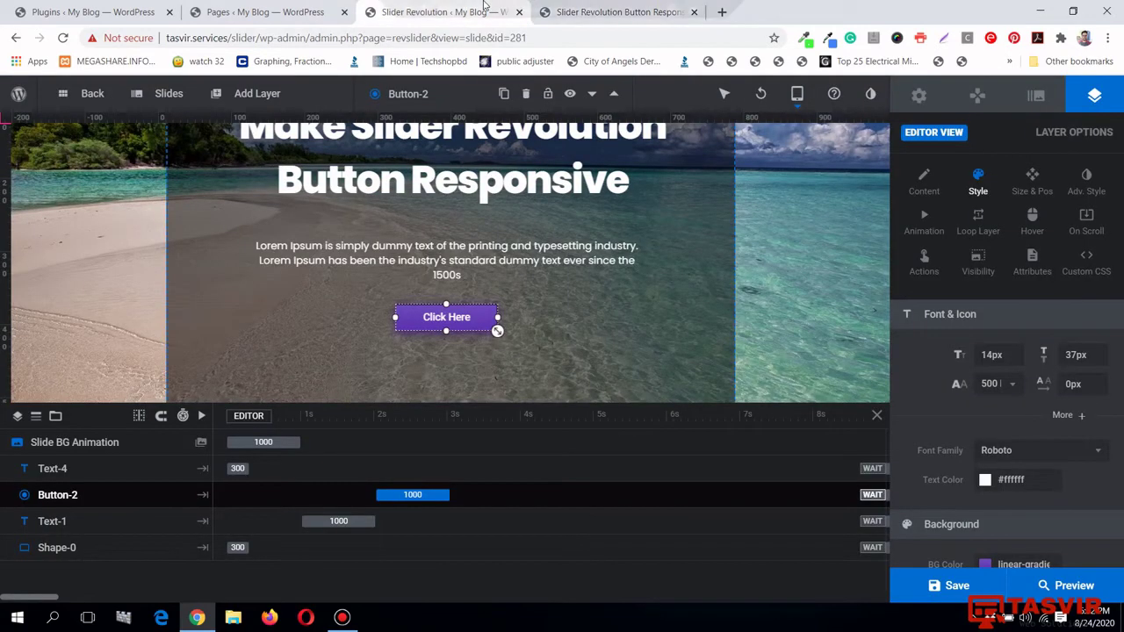
{"action": "mouse_move", "coordinate": [800, 97]}
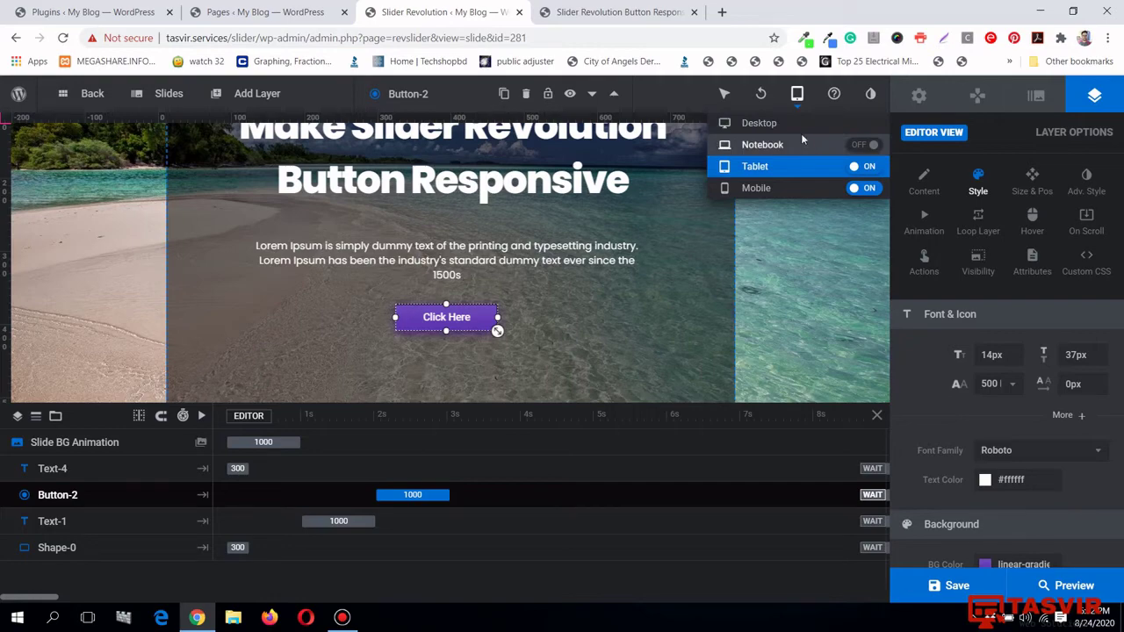
{"action": "left_click", "coordinate": [619, 11]}
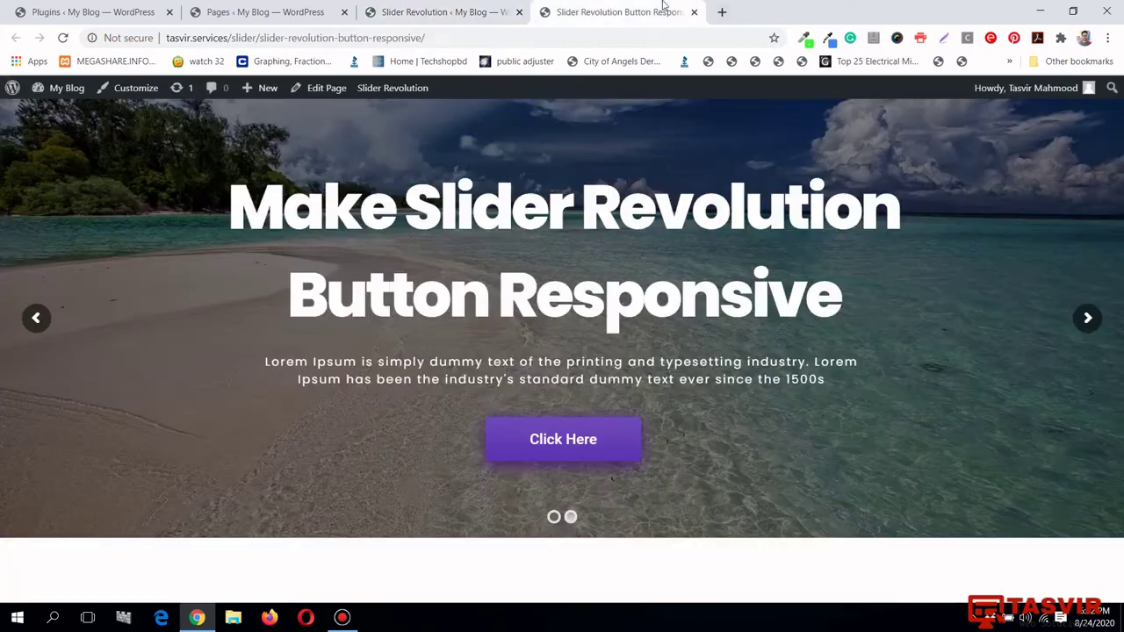
Check the published slider page in the iPad Pro device emulation and close the developer tools.
{"action": "right_click", "coordinate": [516, 151]}
{"action": "left_click", "coordinate": [586, 373]}
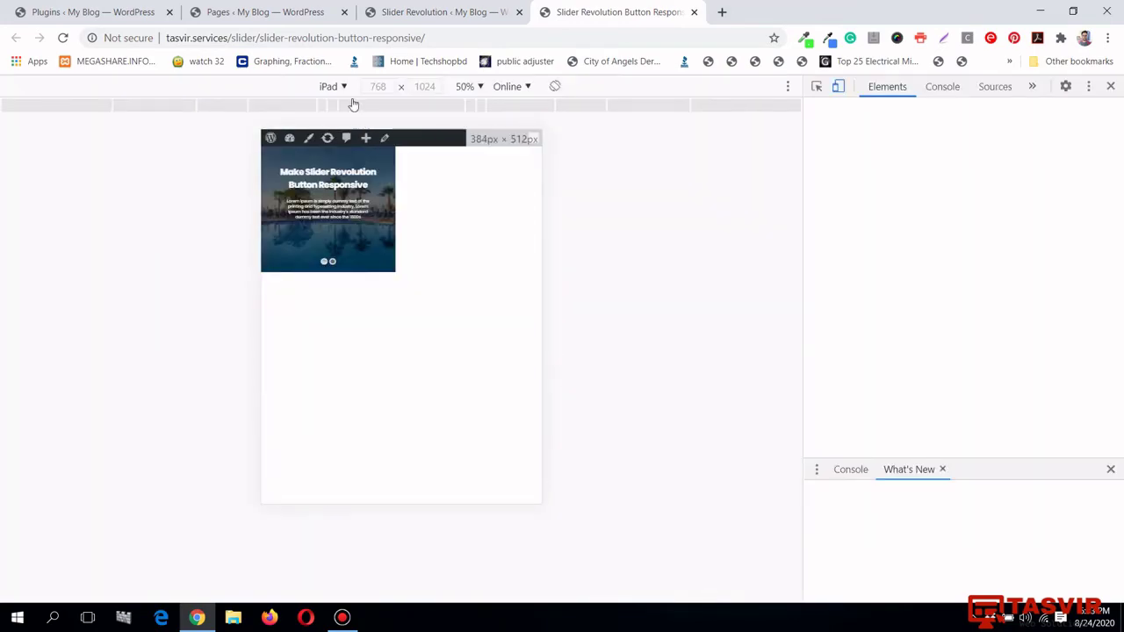
{"action": "left_click", "coordinate": [332, 86]}
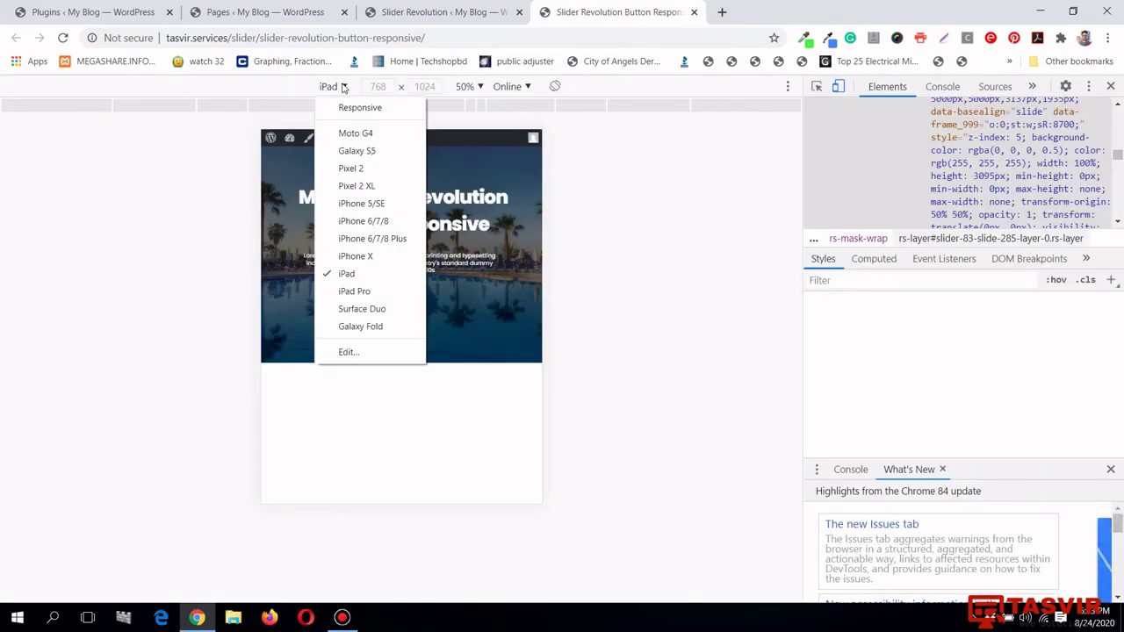
{"action": "left_click", "coordinate": [379, 294]}
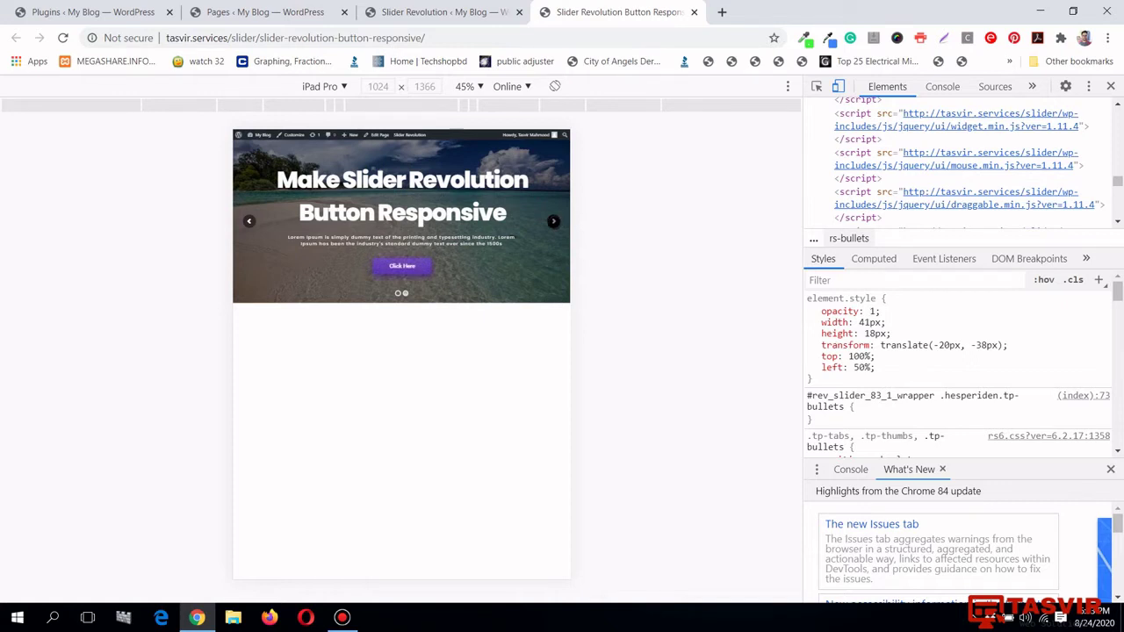
{"action": "left_click", "coordinate": [1112, 86]}
Return to the slider editor and review the slide's tablet layout from the heading to the Click Here button.
{"action": "left_click", "coordinate": [467, 12]}
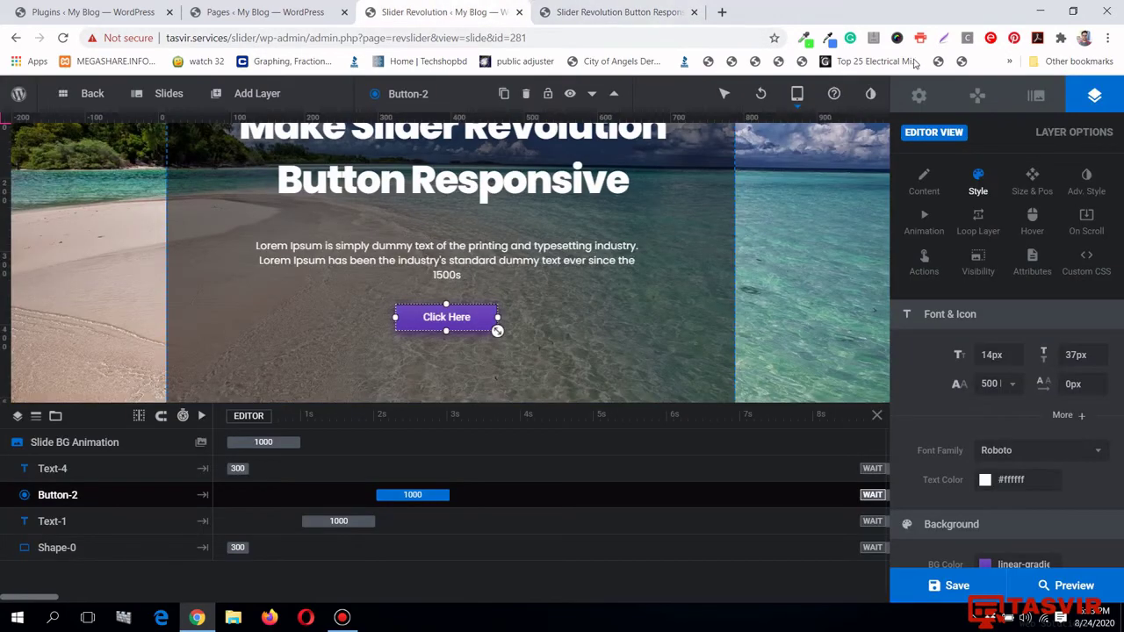
{"action": "mouse_move", "coordinate": [801, 97]}
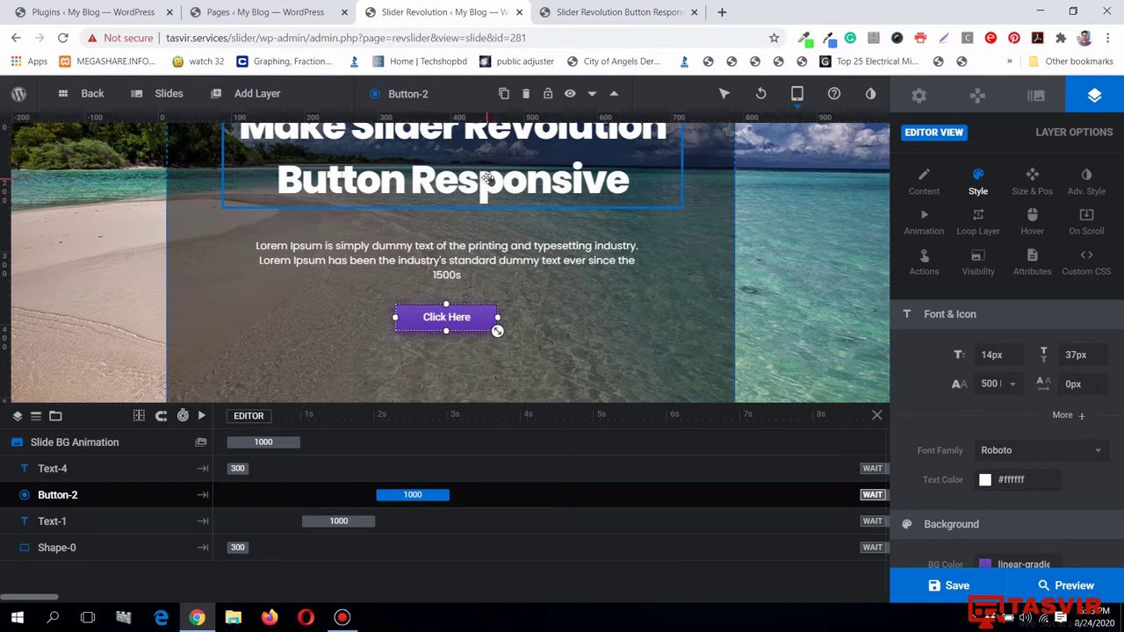
{"action": "scroll", "coordinate": [488, 178], "scroll_direction": "up", "scroll_amount": 1}
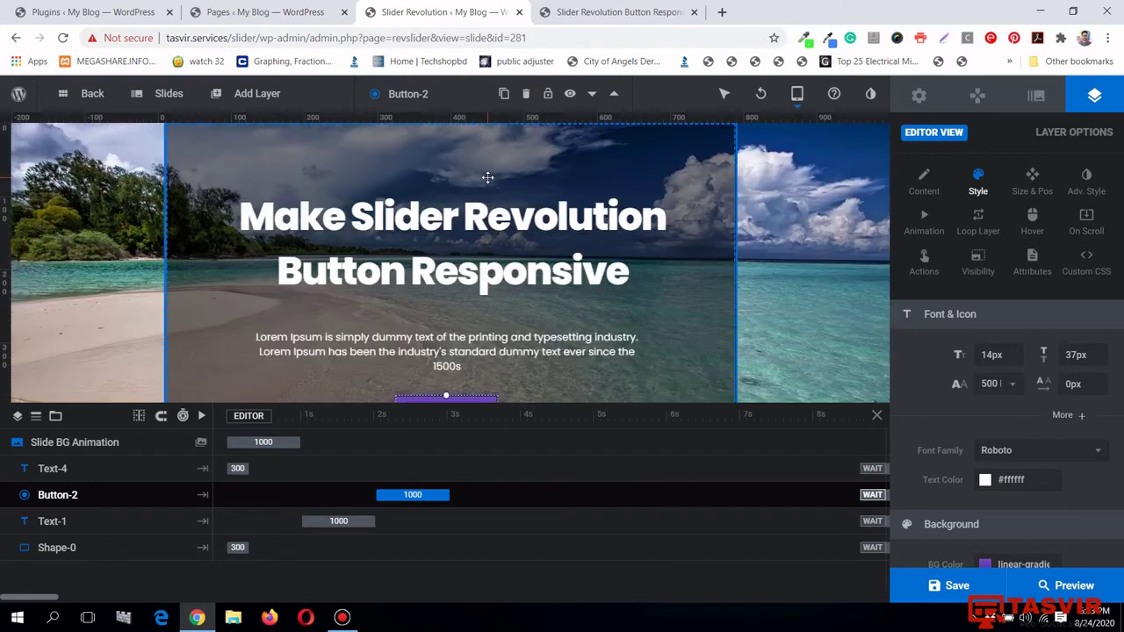
{"action": "scroll", "coordinate": [487, 178], "scroll_direction": "down", "scroll_amount": 1}
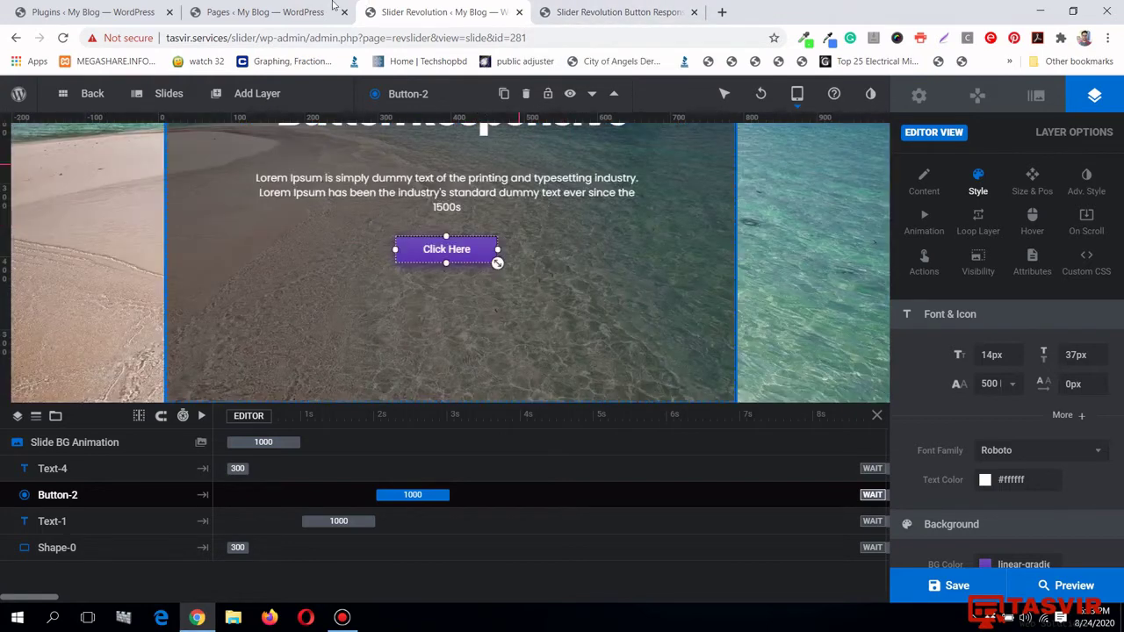
Open the Slider Revolution dashboard from the WordPress admin and read the WordPress 5.5 Important Info notice.
{"action": "left_click", "coordinate": [275, 11]}
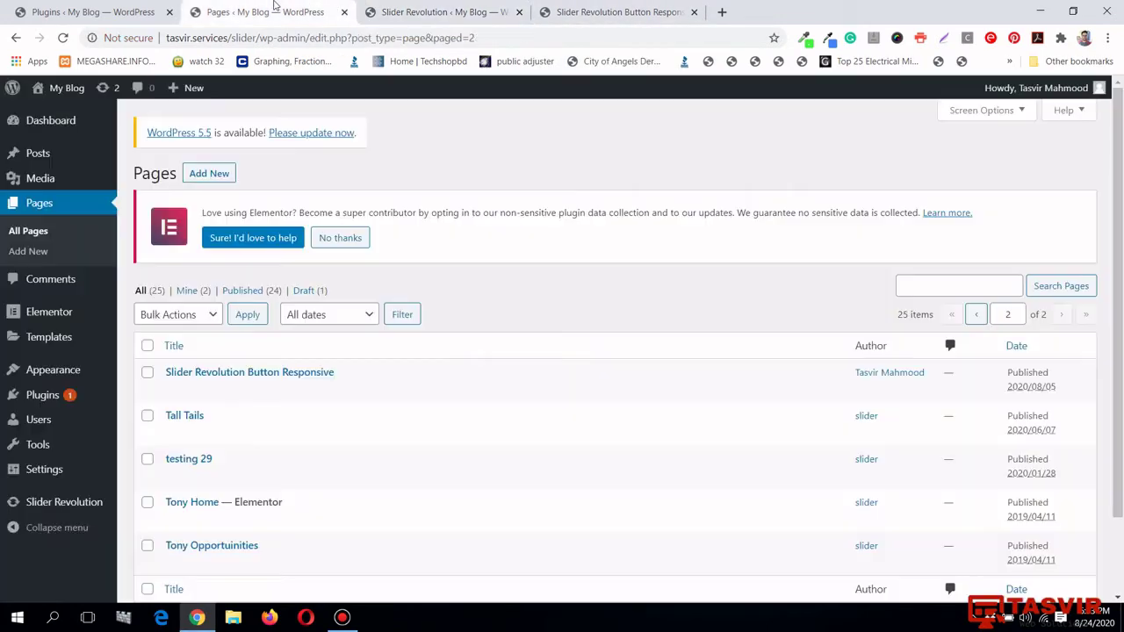
{"action": "left_click", "coordinate": [68, 505]}
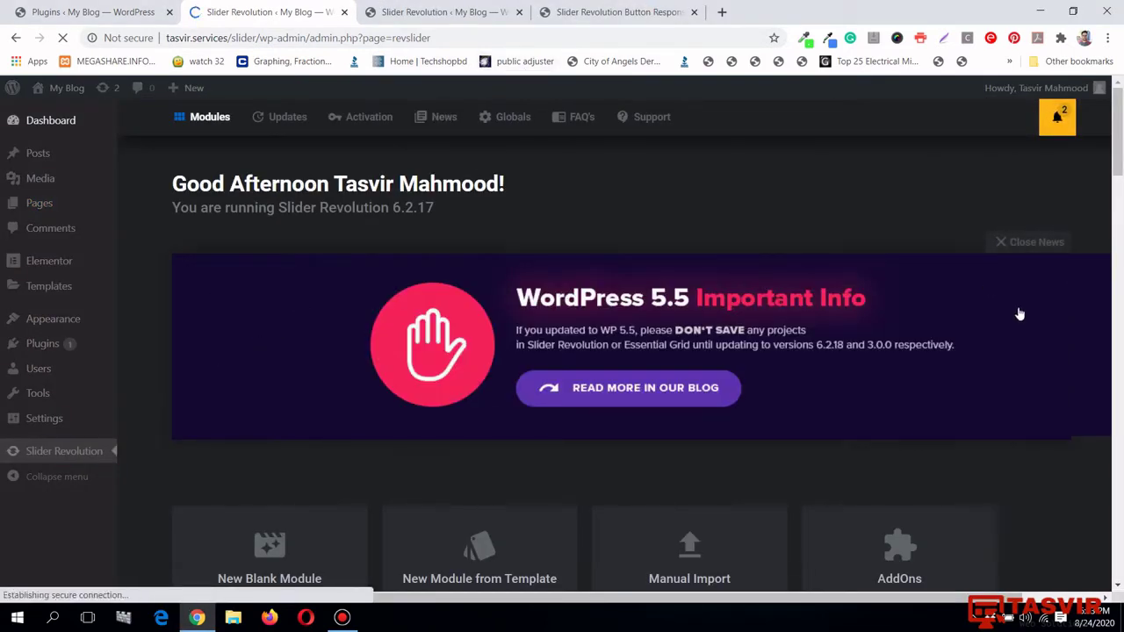
{"action": "left_click", "coordinate": [672, 325]}
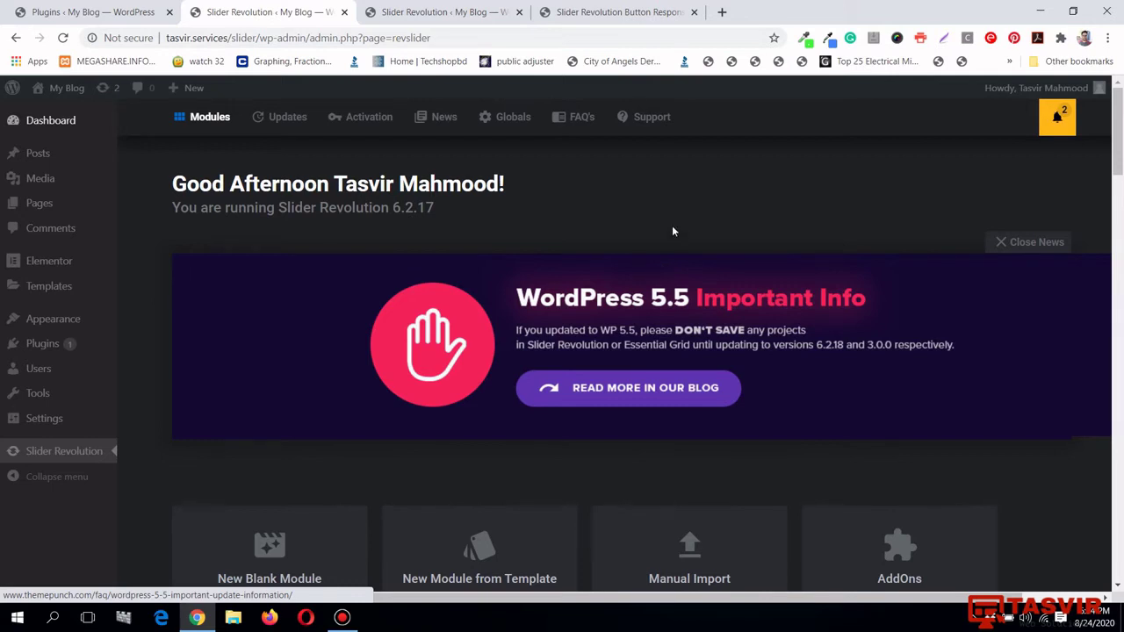
{"action": "scroll", "coordinate": [672, 231], "scroll_direction": "down", "scroll_amount": 1}
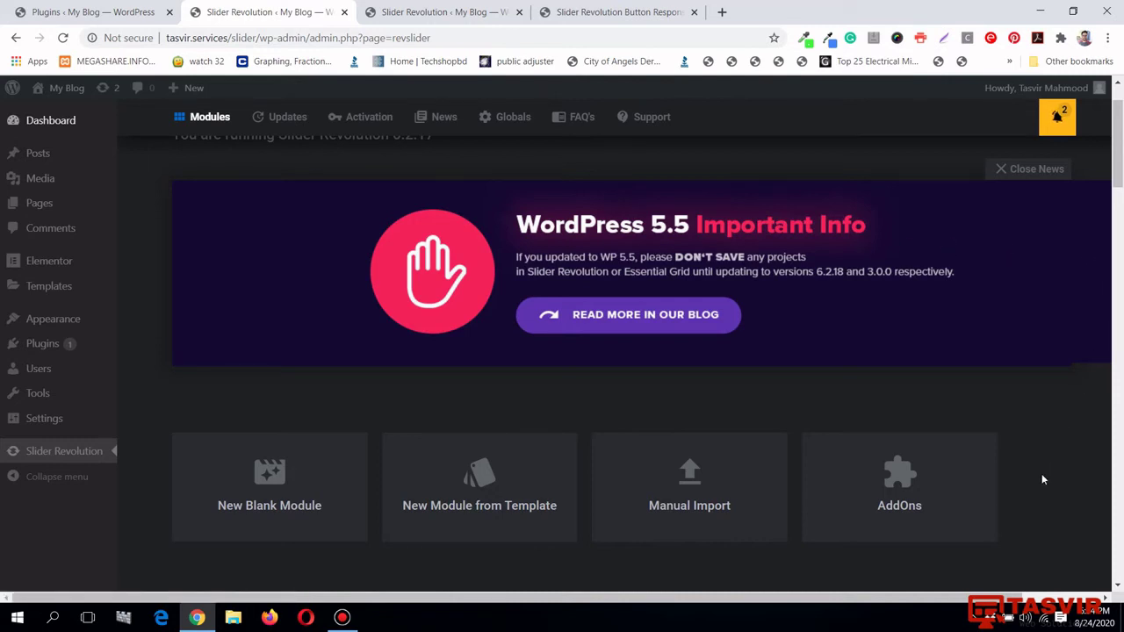
{"action": "scroll", "coordinate": [1043, 479], "scroll_direction": "up", "scroll_amount": 2}
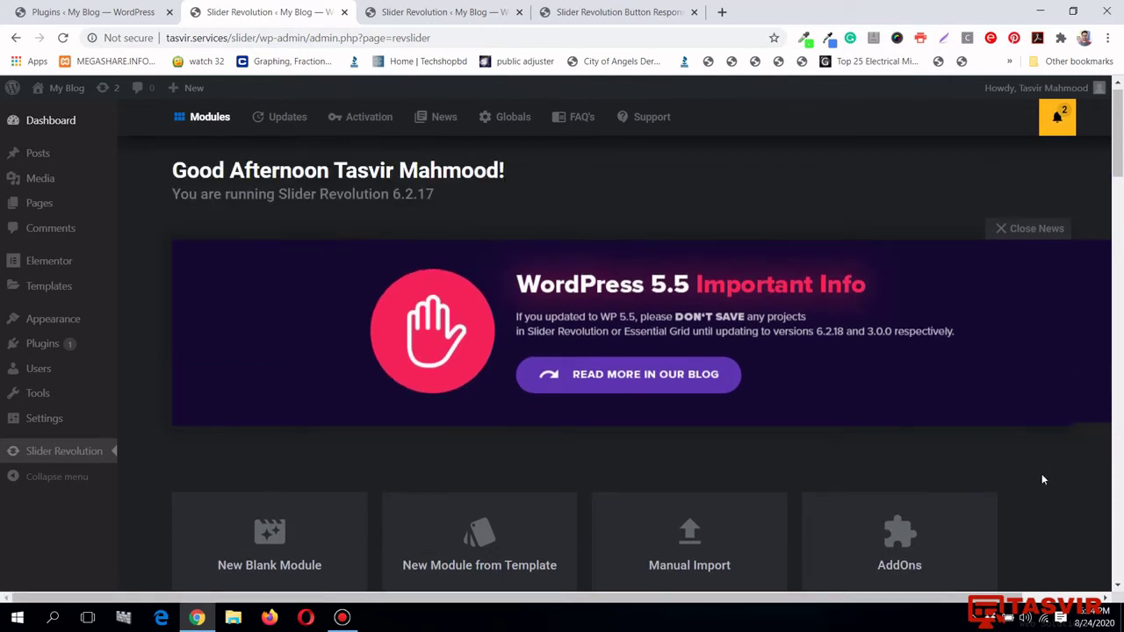
{"action": "scroll", "coordinate": [1043, 479], "scroll_direction": "down", "scroll_amount": 2}
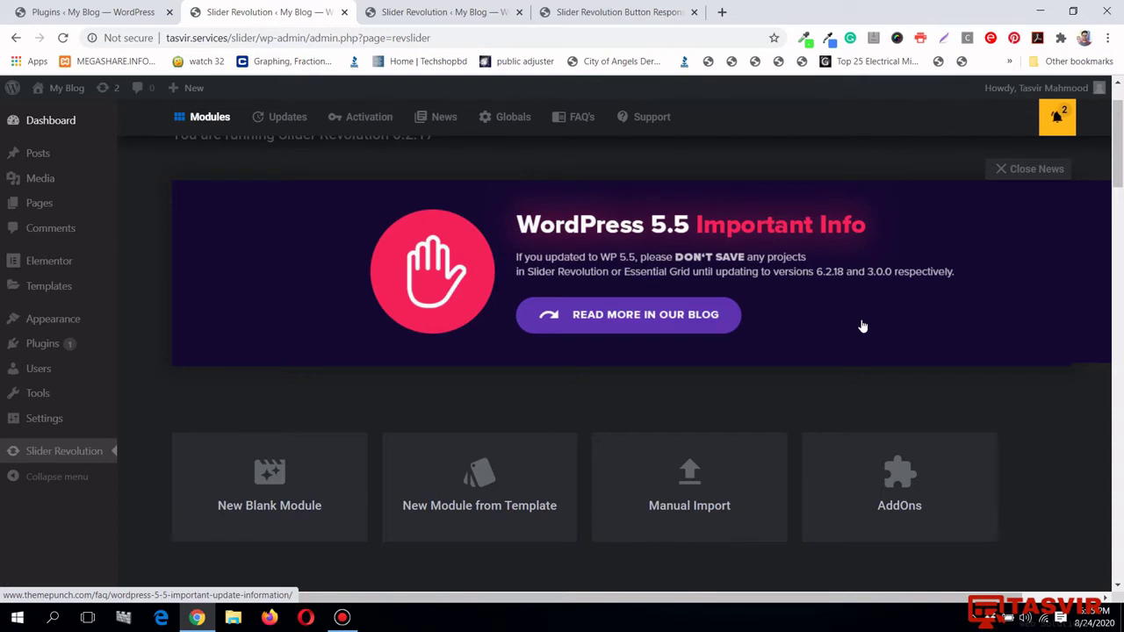
{"action": "scroll", "coordinate": [862, 325], "scroll_direction": "up", "scroll_amount": 1}
{"action": "scroll", "coordinate": [865, 326], "scroll_direction": "down", "scroll_amount": 1}
{"action": "scroll", "coordinate": [865, 325], "scroll_direction": "up", "scroll_amount": 1}
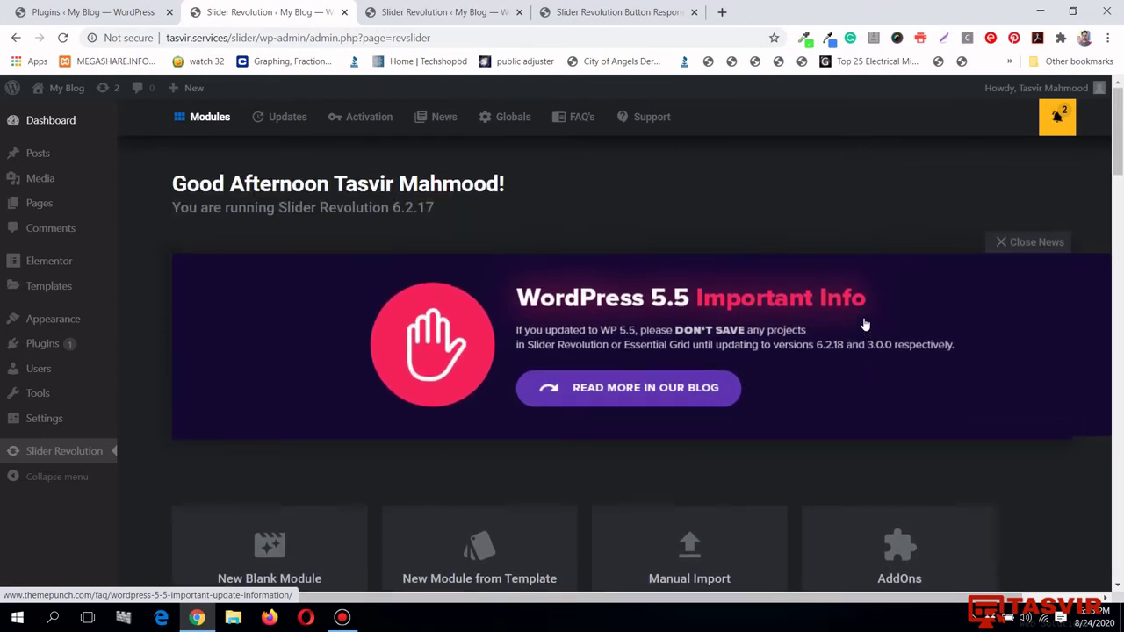
Reload the Slider Revolution dashboard and examine its plugin updates, system requirements and activation sections.
{"action": "left_click", "coordinate": [46, 454]}
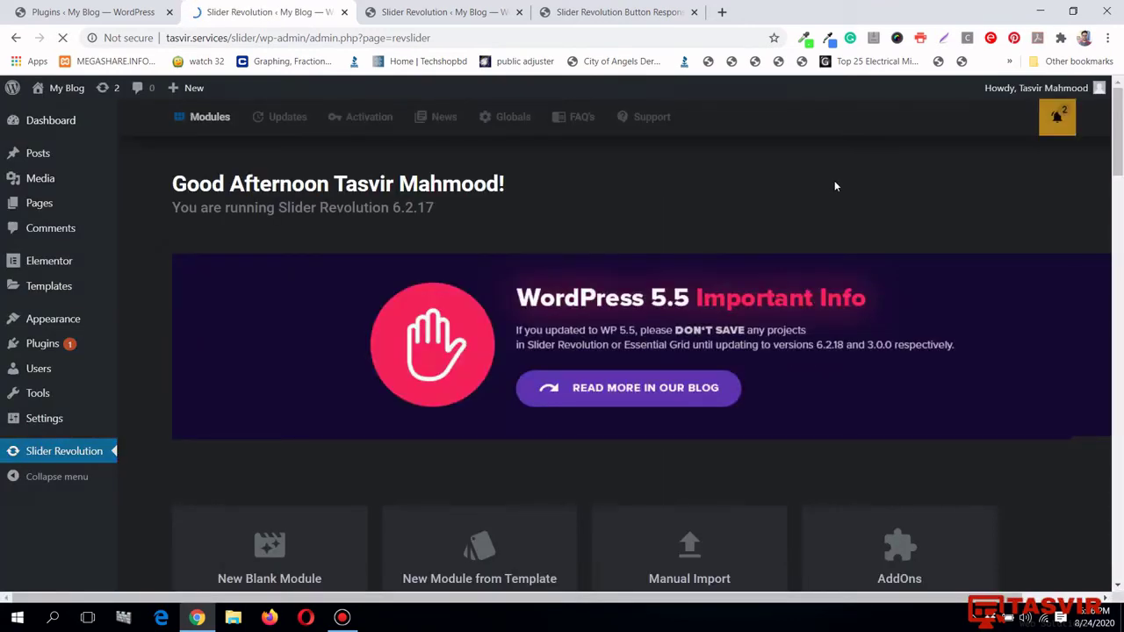
{"action": "scroll", "coordinate": [836, 188], "scroll_direction": "down", "scroll_amount": 8}
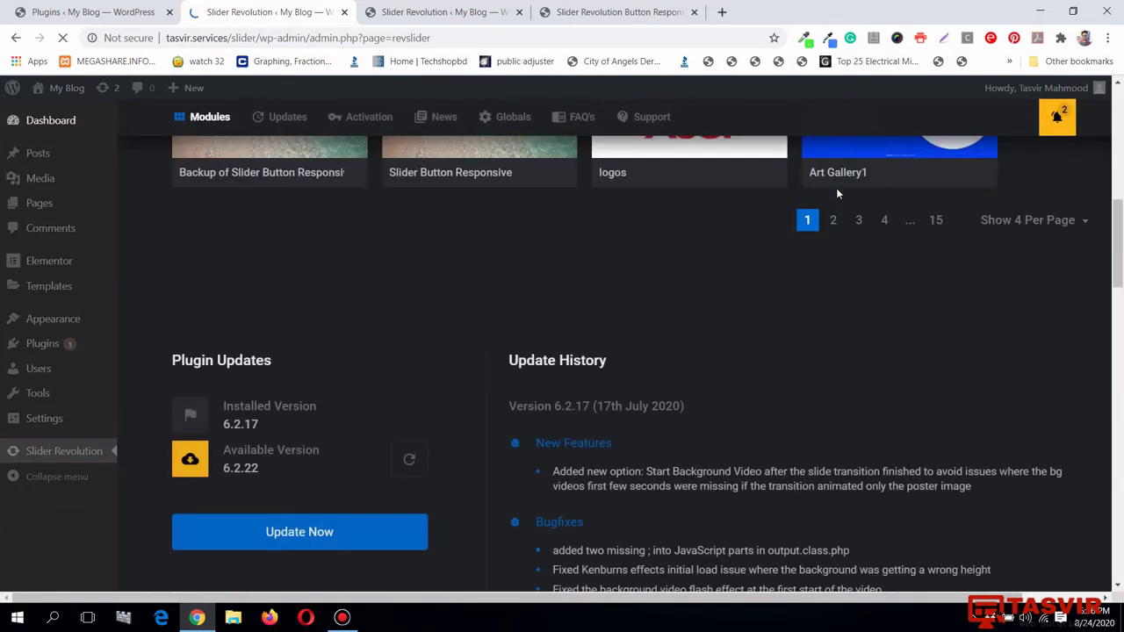
{"action": "scroll", "coordinate": [837, 188], "scroll_direction": "down", "scroll_amount": 10}
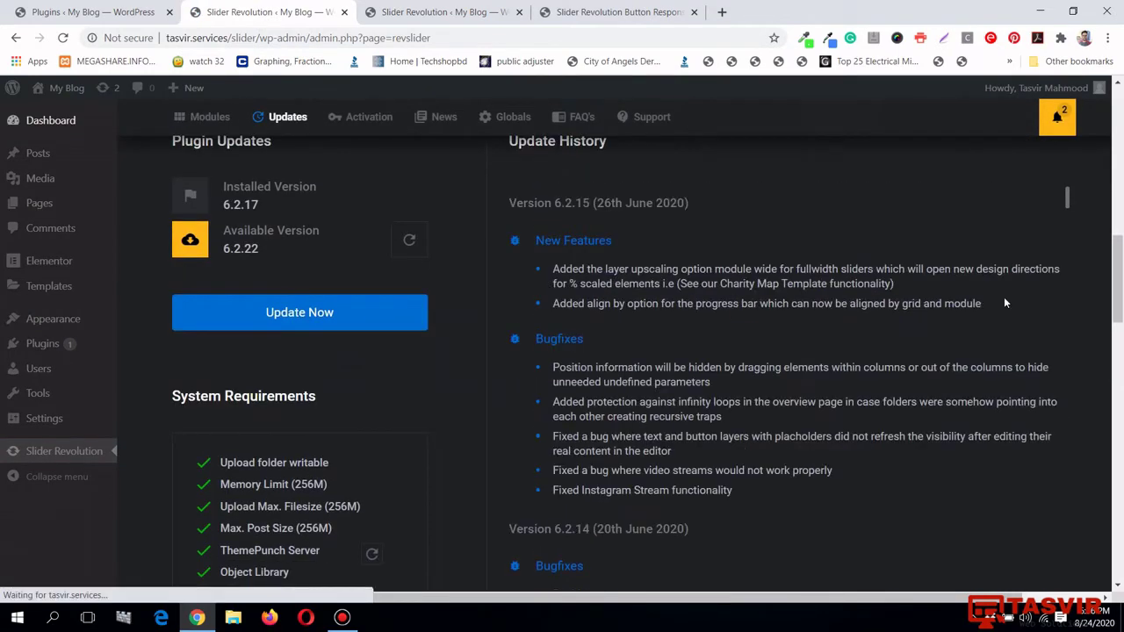
{"action": "scroll", "coordinate": [457, 304], "scroll_direction": "down", "scroll_amount": 4}
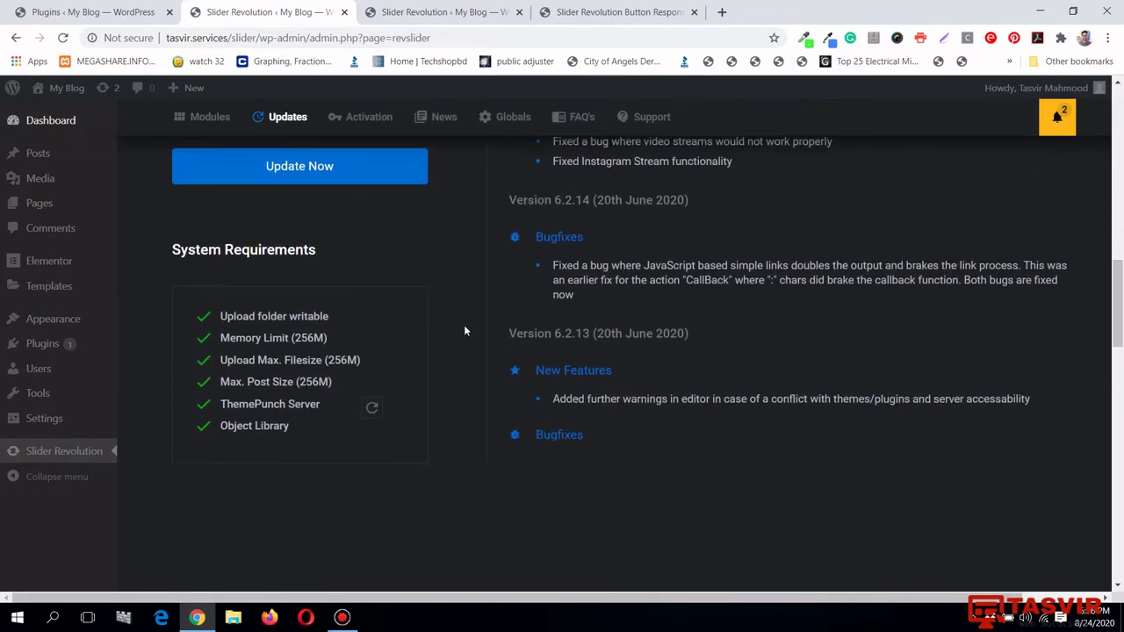
{"action": "scroll", "coordinate": [466, 330], "scroll_direction": "up", "scroll_amount": 4}
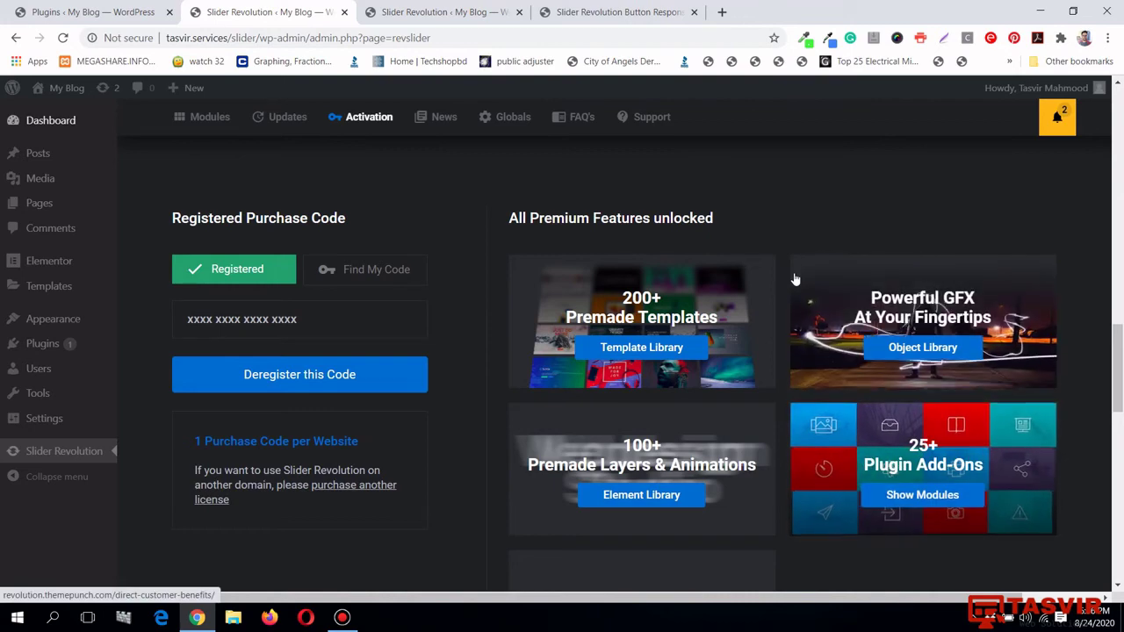
{"action": "scroll", "coordinate": [795, 279], "scroll_direction": "down", "scroll_amount": 1}
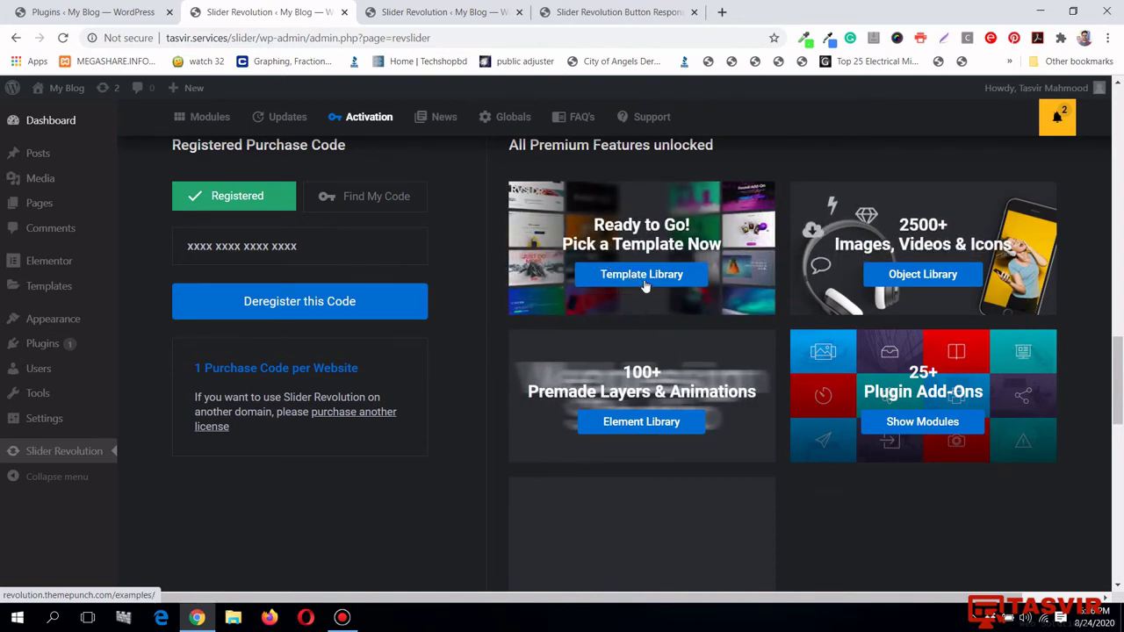
{"action": "scroll", "coordinate": [645, 286], "scroll_direction": "up", "scroll_amount": 10}
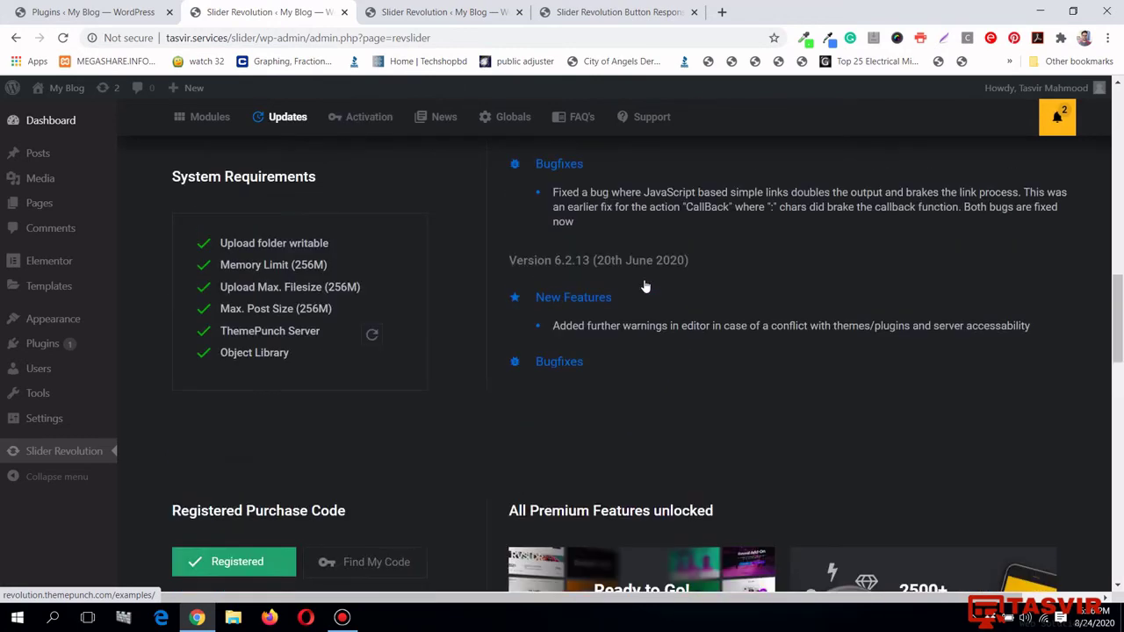
{"action": "scroll", "coordinate": [644, 287], "scroll_direction": "up", "scroll_amount": 10}
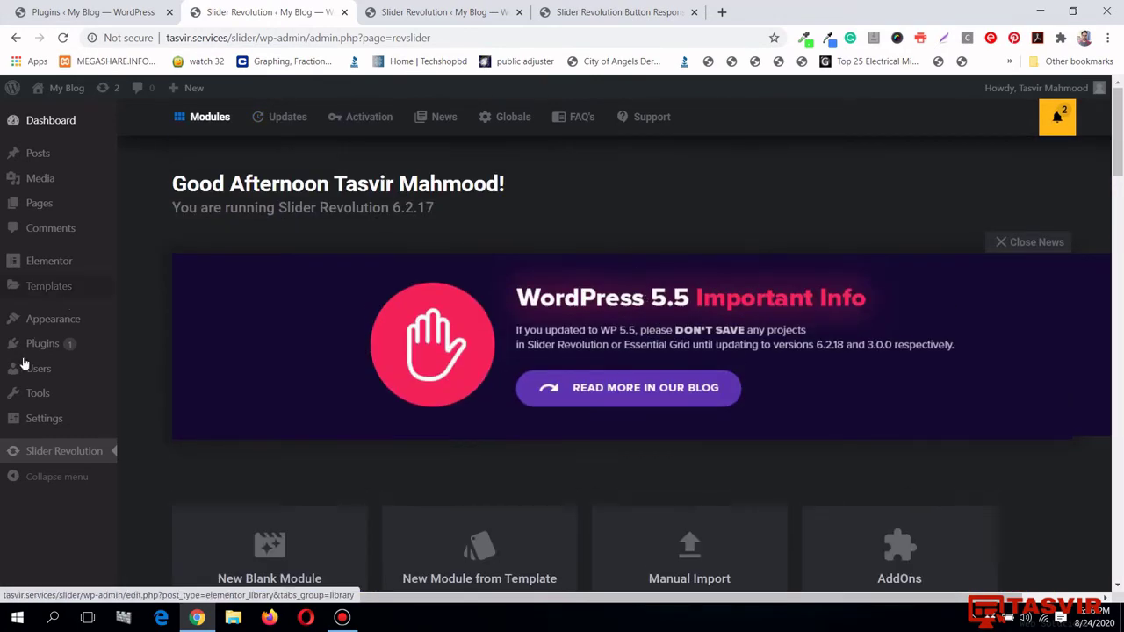
Update the Slider Revolution plugin to version 6.2.22 from the installed plugins list and reopen its dashboard.
{"action": "left_click", "coordinate": [166, 345]}
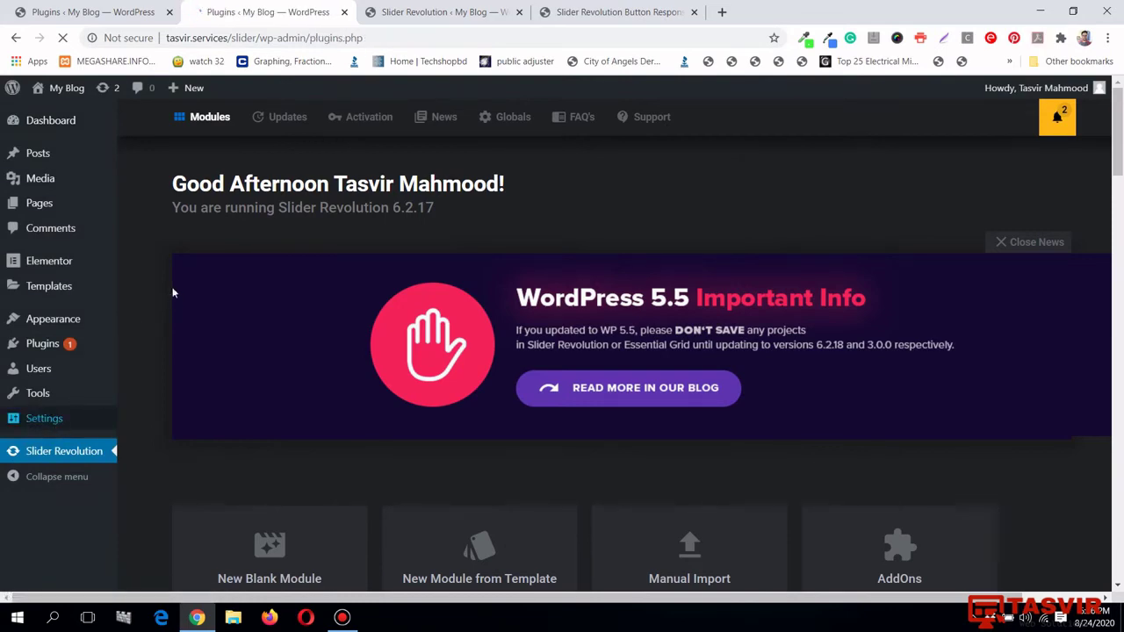
{"action": "scroll", "coordinate": [191, 308], "scroll_direction": "down", "scroll_amount": 2}
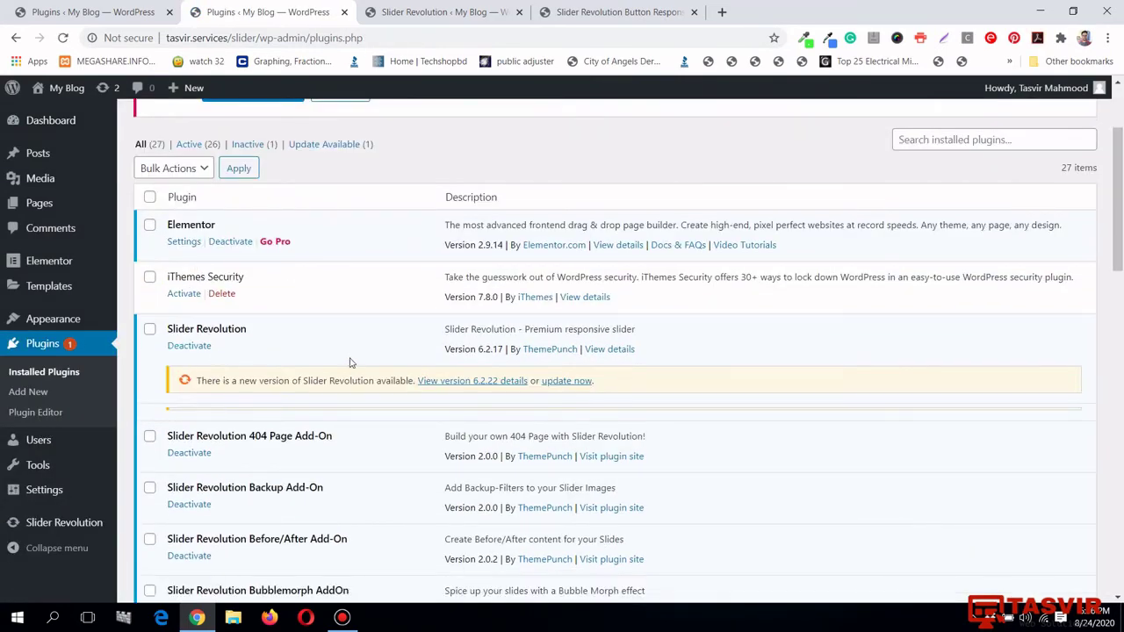
{"action": "left_click", "coordinate": [566, 383]}
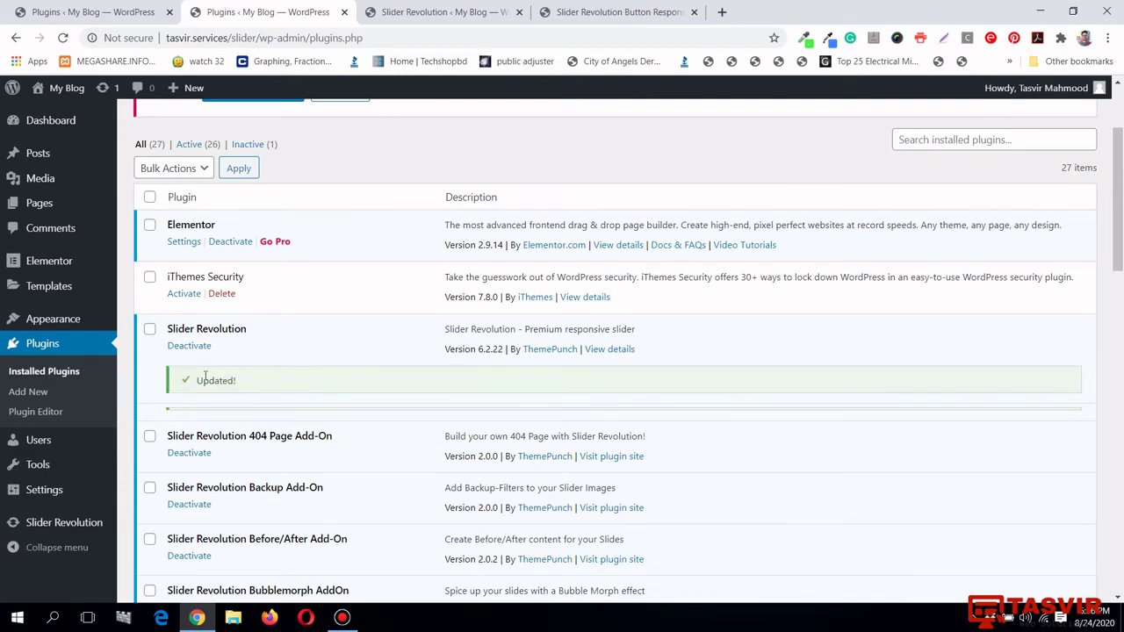
{"action": "left_click_drag", "start_coordinate": [210, 380], "coordinate": [237, 383]}
{"action": "left_click", "coordinate": [63, 525]}
{"action": "scroll", "coordinate": [441, 123], "scroll_direction": "up", "scroll_amount": 2}
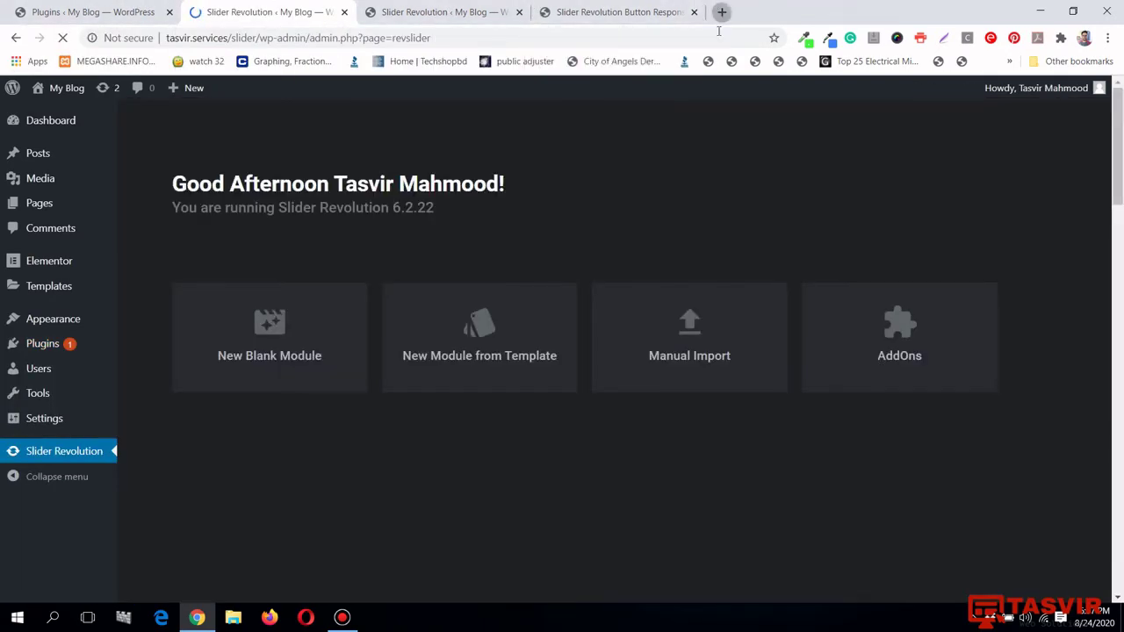
Open tasvirwebsolutions.com/slider-revolution in a new browser tab and check the plugin's regular license price.
{"action": "left_click", "coordinate": [721, 12]}
{"action": "left_click", "coordinate": [713, 37]}
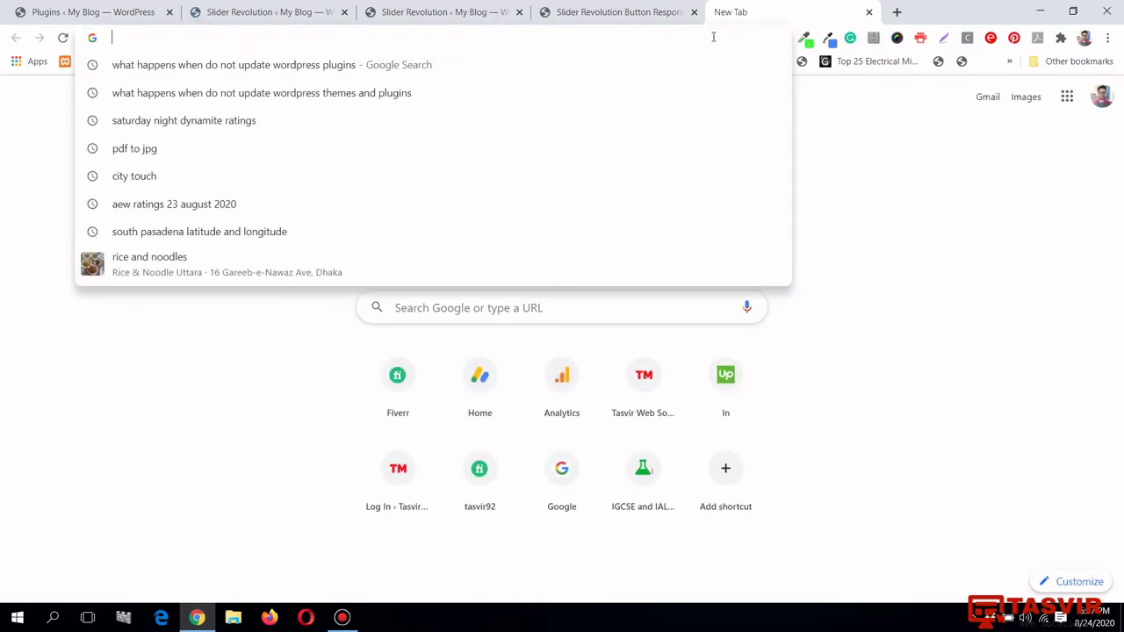
{"action": "type", "text": "t"}
{"action": "key", "text": "Right"}
{"action": "type", "text": "/"}
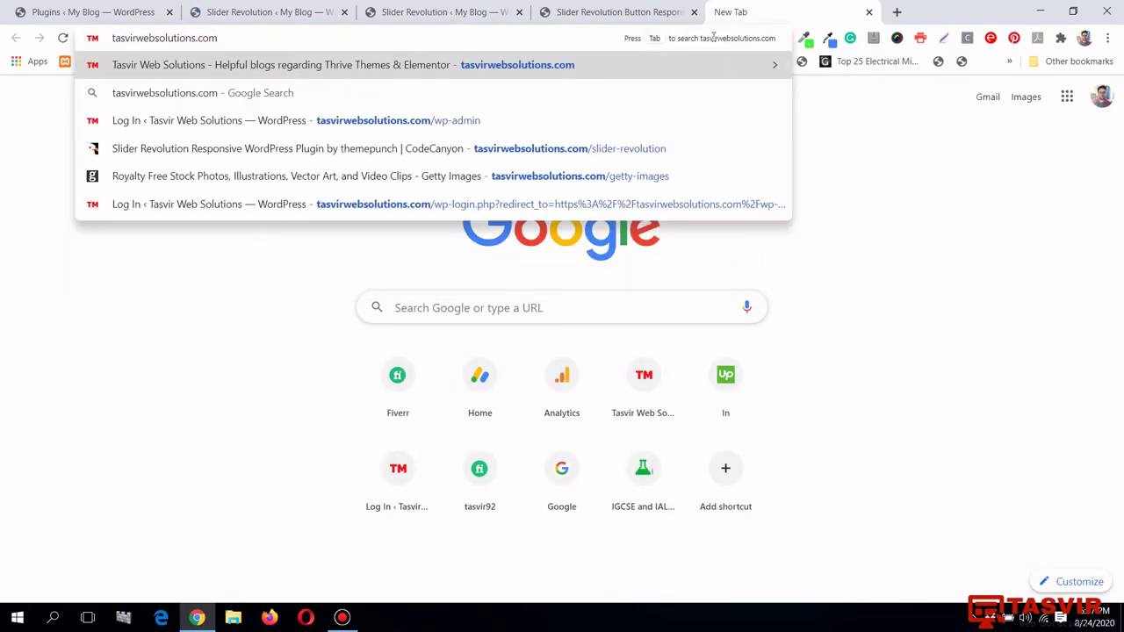
{"action": "type", "text": "s"}
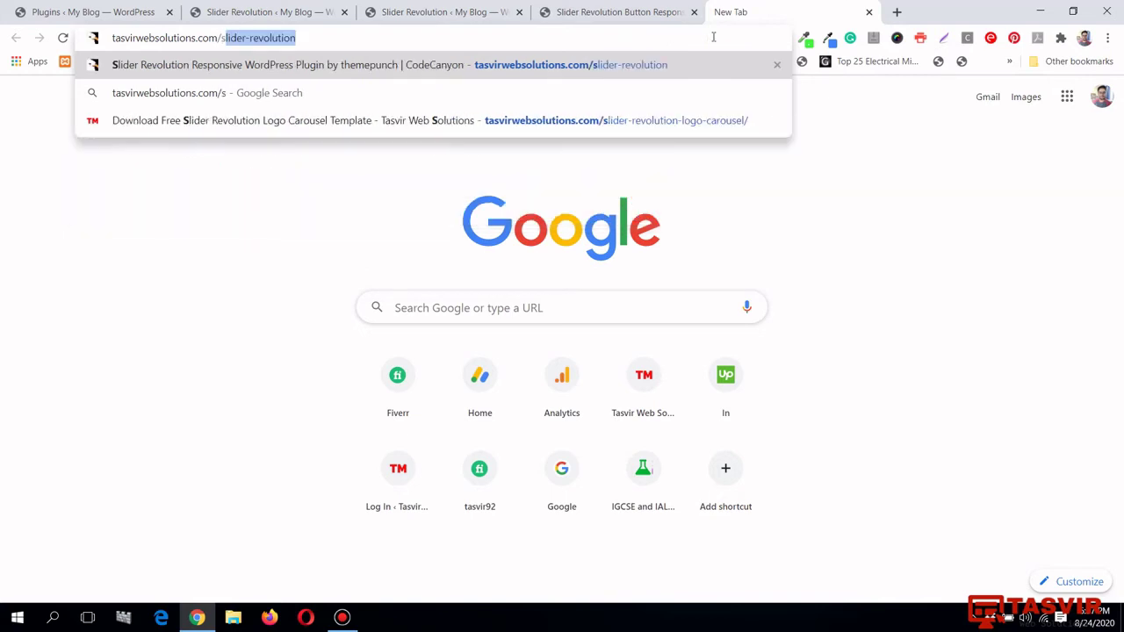
{"action": "type", "text": "lider-revolution"}
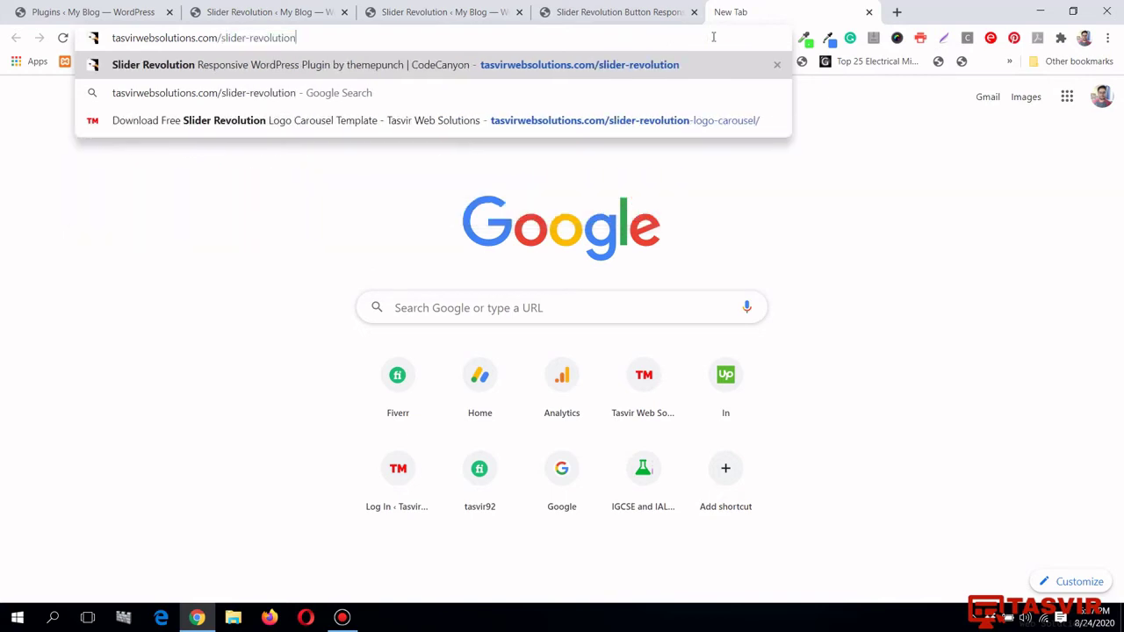
{"action": "key", "text": "Return"}
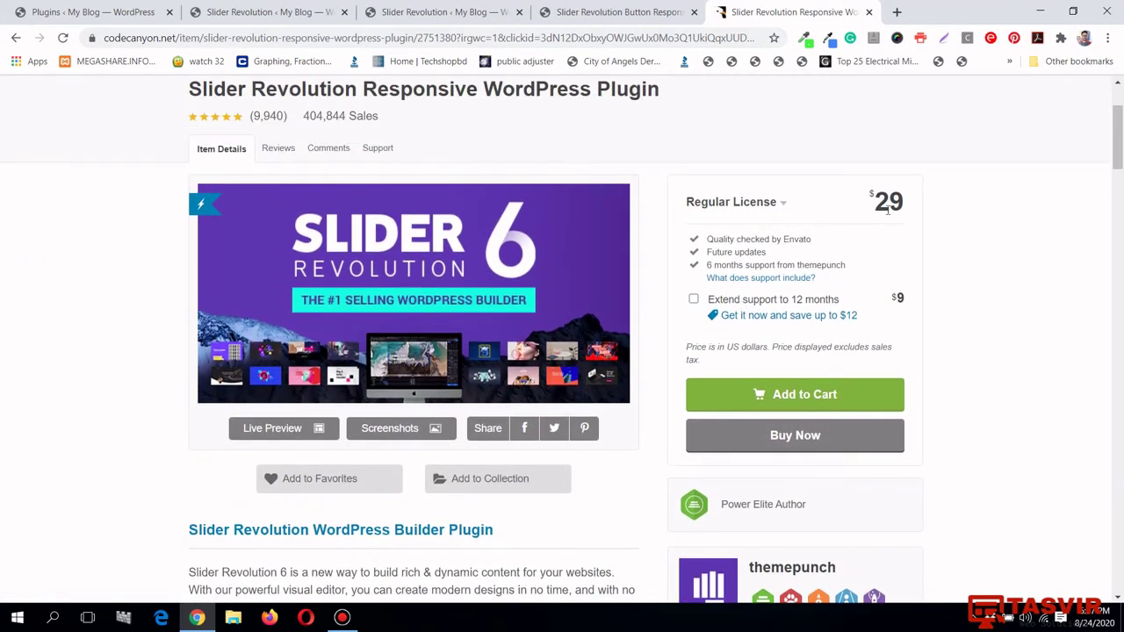
{"action": "left_click_drag", "start_coordinate": [876, 202], "coordinate": [897, 203]}
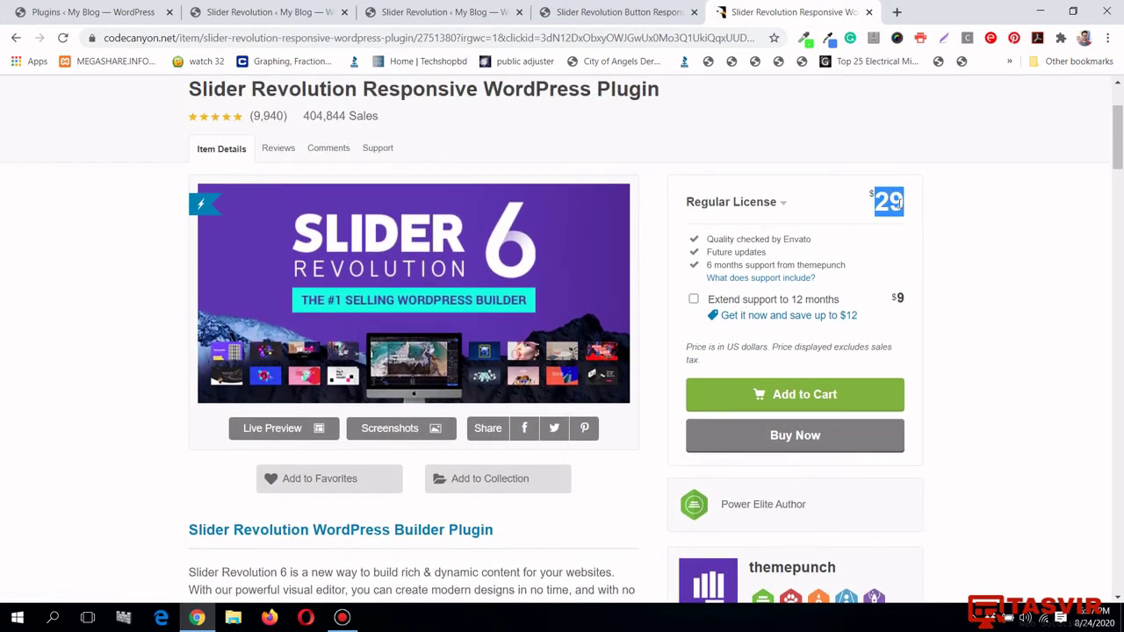
{"action": "left_click", "coordinate": [899, 204]}
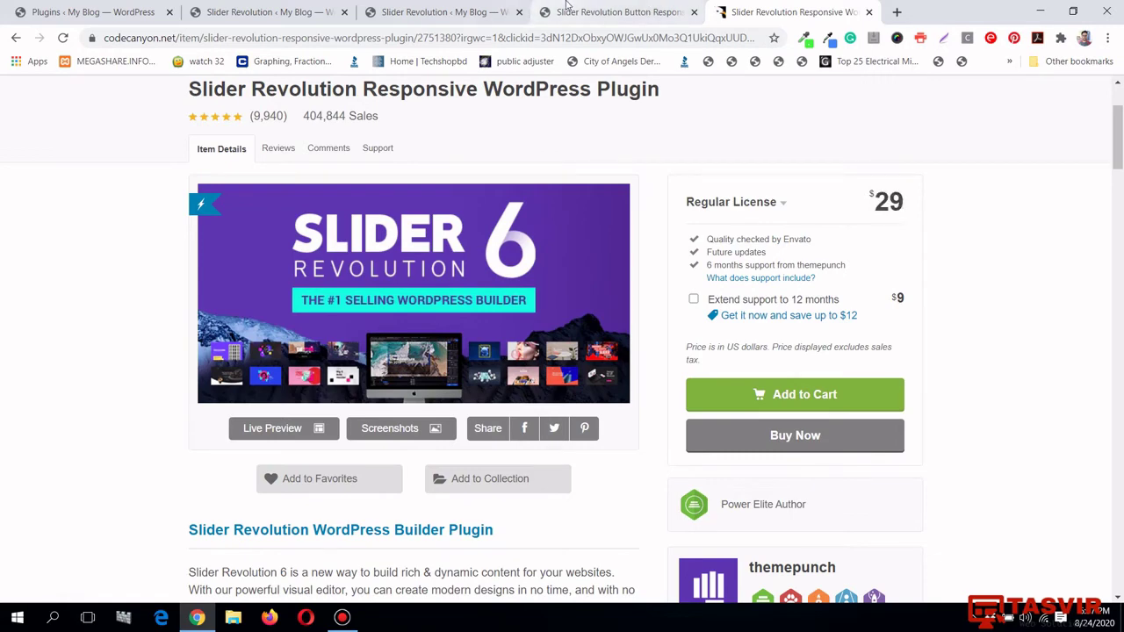
Return to the Slider Revolution dashboard and dismiss the 6.2.22 welcome window.
{"action": "left_click", "coordinate": [290, 9]}
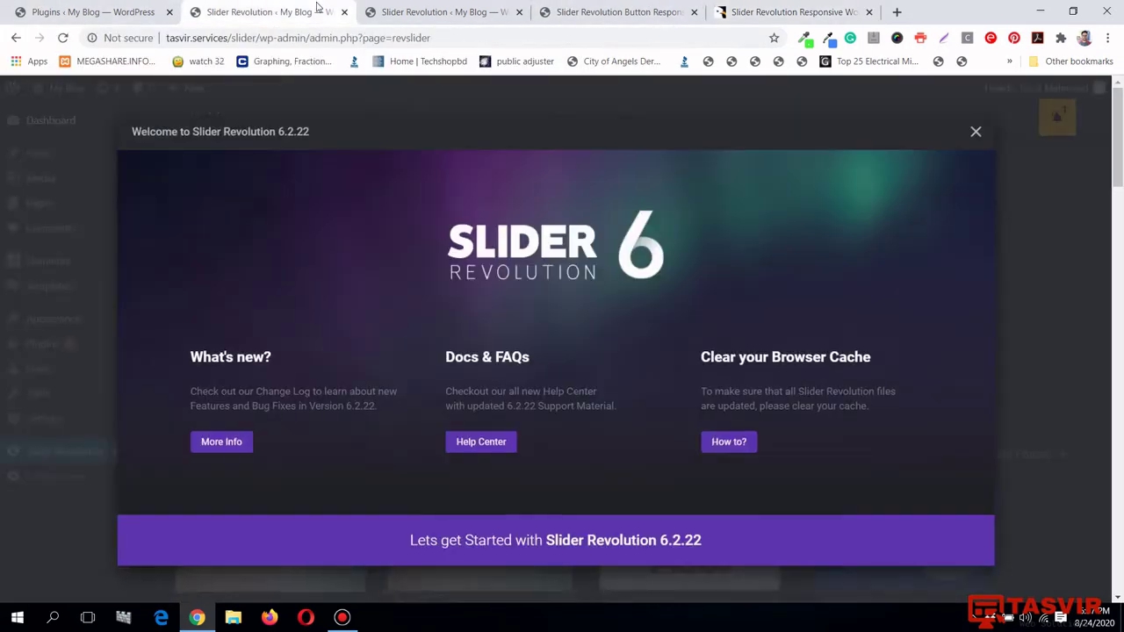
{"action": "left_click", "coordinate": [973, 130]}
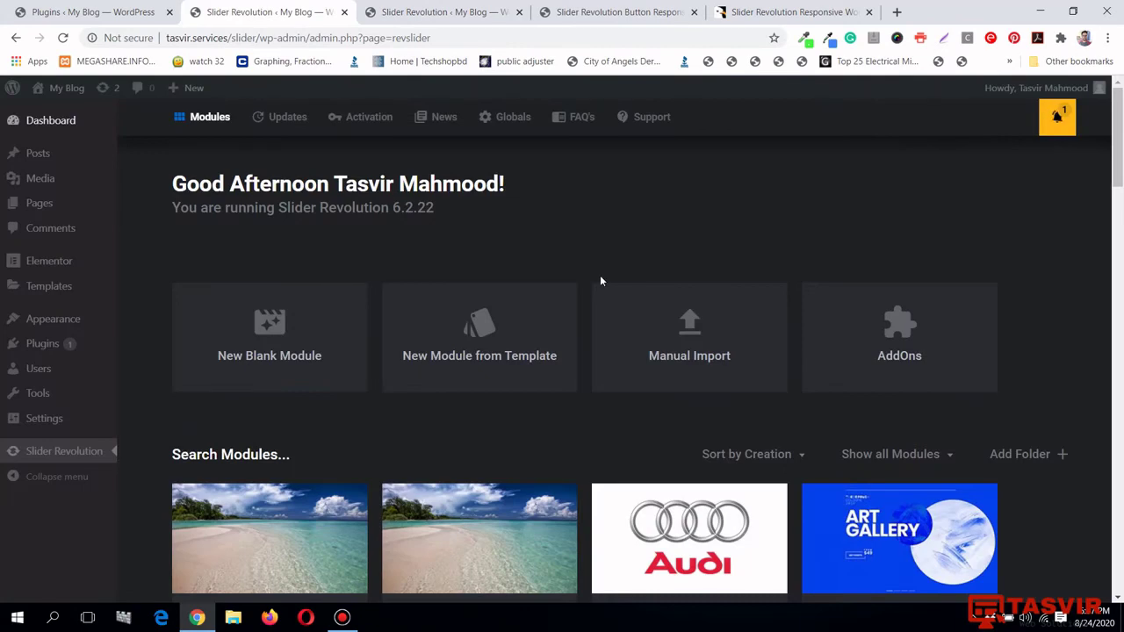
Examine the purchase code registration and premium features in the updated Slider Revolution dashboard.
{"action": "scroll", "coordinate": [601, 281], "scroll_direction": "down", "scroll_amount": 10}
{"action": "scroll", "coordinate": [601, 281], "scroll_direction": "down", "scroll_amount": 5}
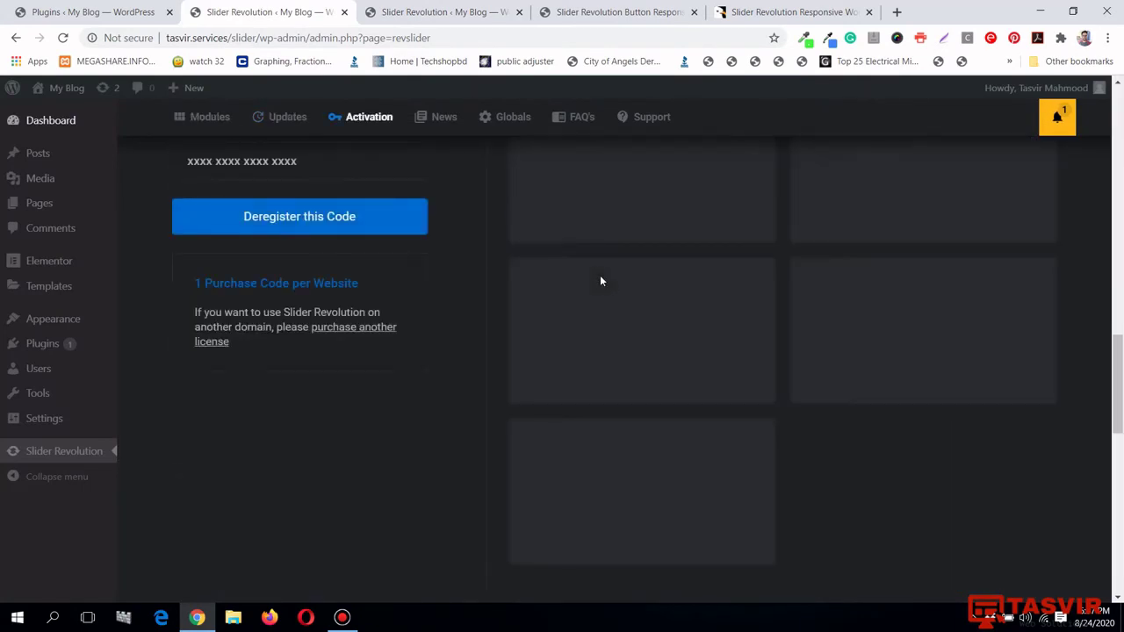
{"action": "scroll", "coordinate": [600, 280], "scroll_direction": "up", "scroll_amount": 3}
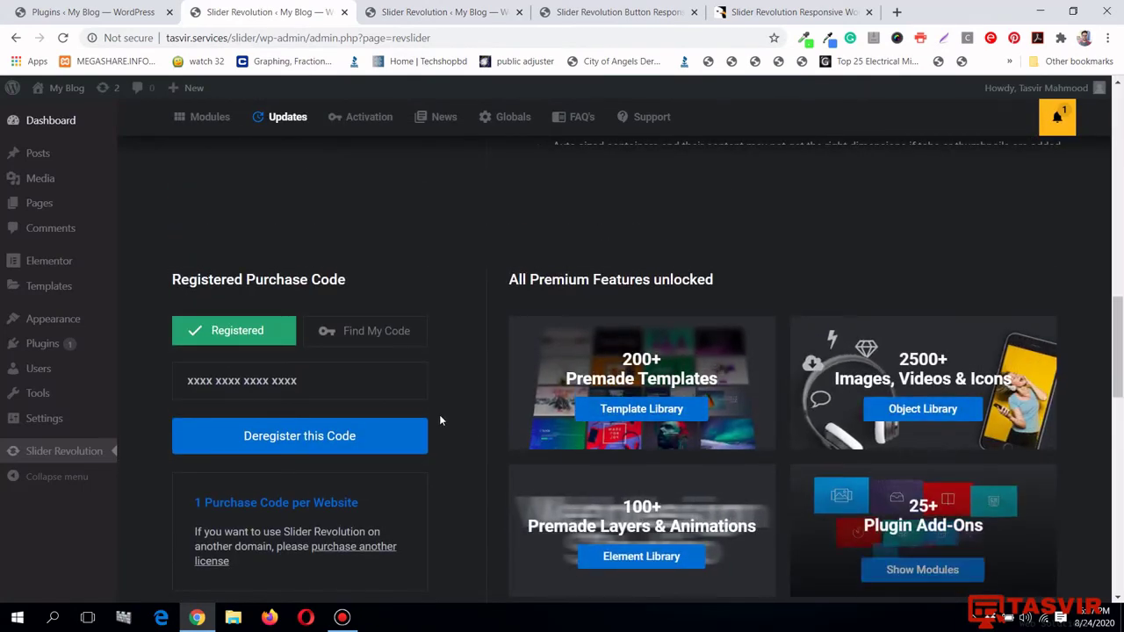
{"action": "scroll", "coordinate": [487, 373], "scroll_direction": "up", "scroll_amount": 12}
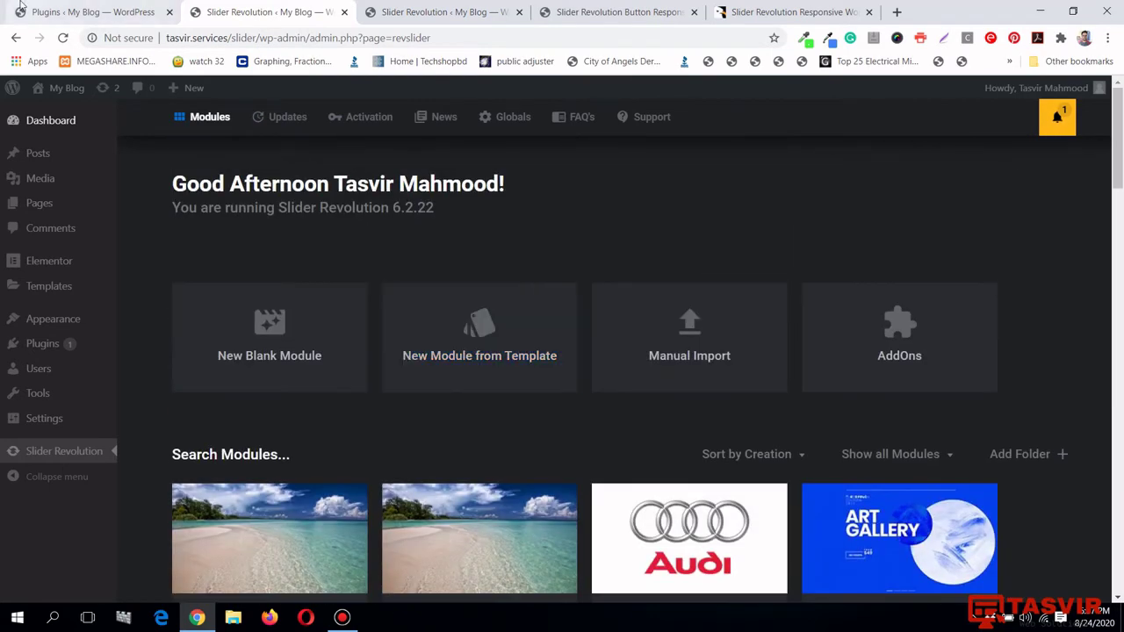
Open the Slider Revolution dashboard on the thrive site and examine its purchase code registration and locked premium features.
{"action": "left_click", "coordinate": [92, 11]}
{"action": "scroll", "coordinate": [403, 222], "scroll_direction": "down", "scroll_amount": 3}
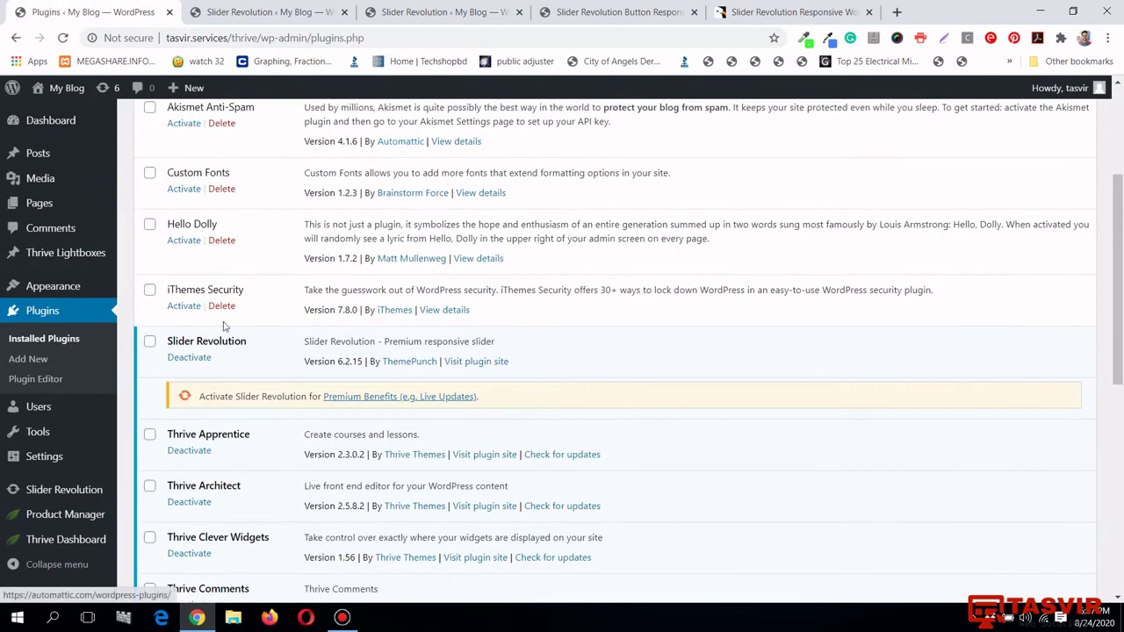
{"action": "left_click", "coordinate": [90, 494]}
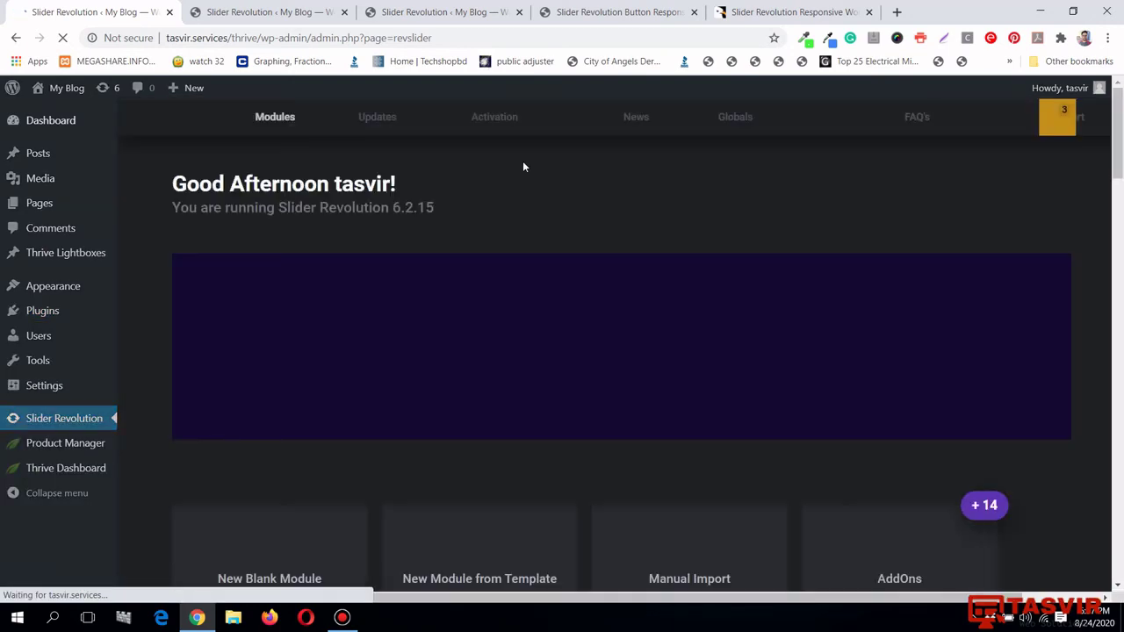
{"action": "scroll", "coordinate": [523, 166], "scroll_direction": "down", "scroll_amount": 5}
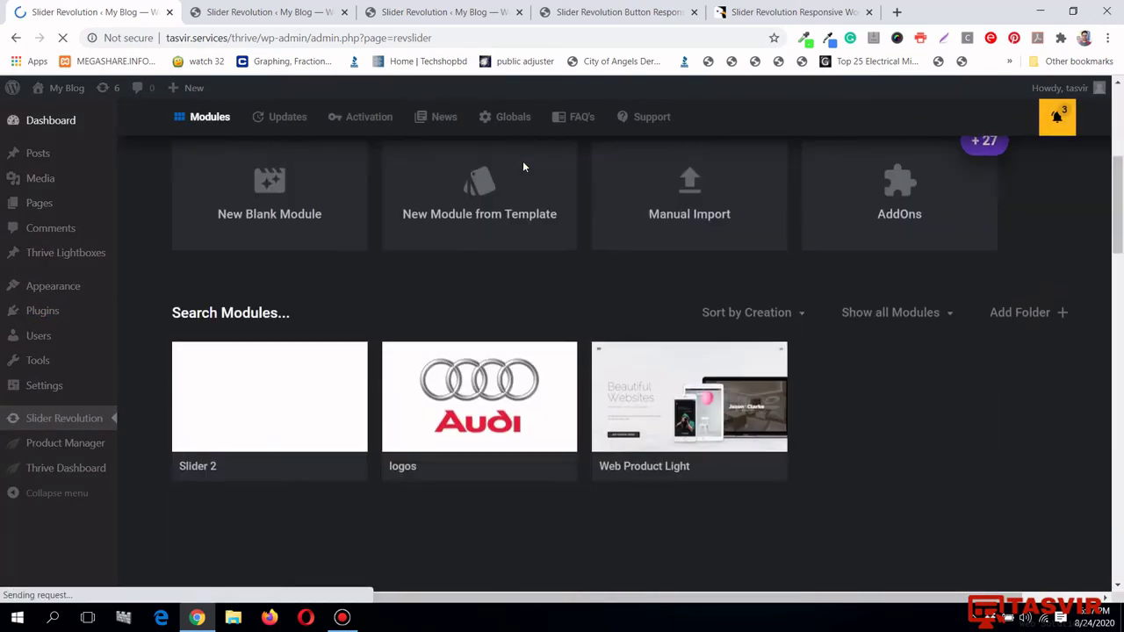
{"action": "scroll", "coordinate": [402, 251], "scroll_direction": "up", "scroll_amount": 2}
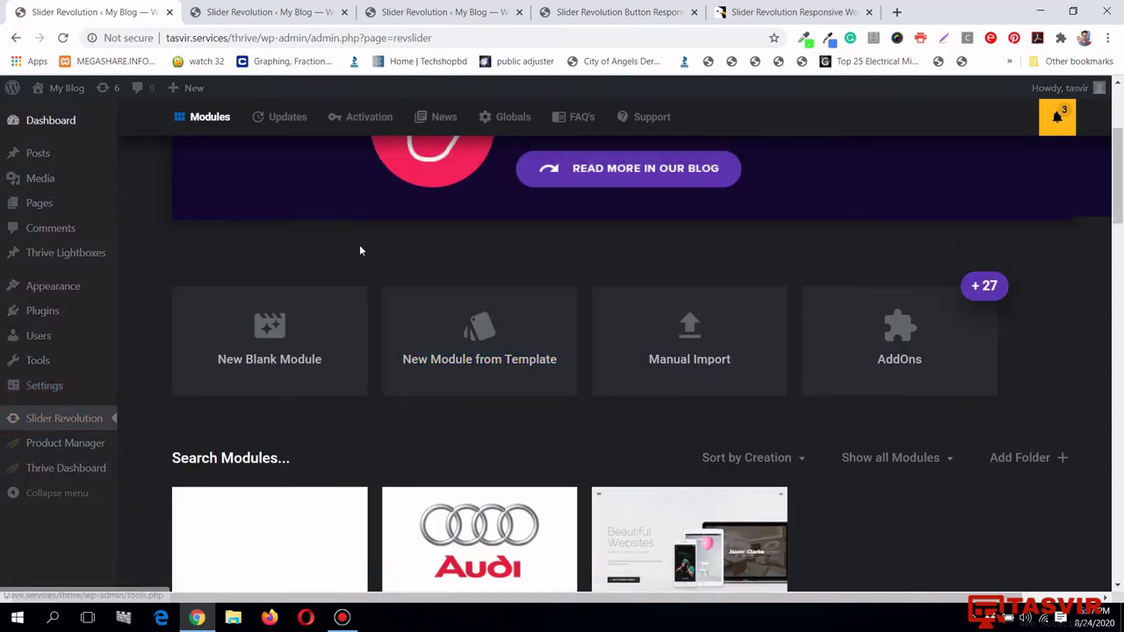
{"action": "scroll", "coordinate": [278, 302], "scroll_direction": "down", "scroll_amount": 10}
{"action": "scroll", "coordinate": [279, 302], "scroll_direction": "down", "scroll_amount": 1}
{"action": "scroll", "coordinate": [304, 343], "scroll_direction": "up", "scroll_amount": 1}
{"action": "scroll", "coordinate": [304, 344], "scroll_direction": "down", "scroll_amount": 1}
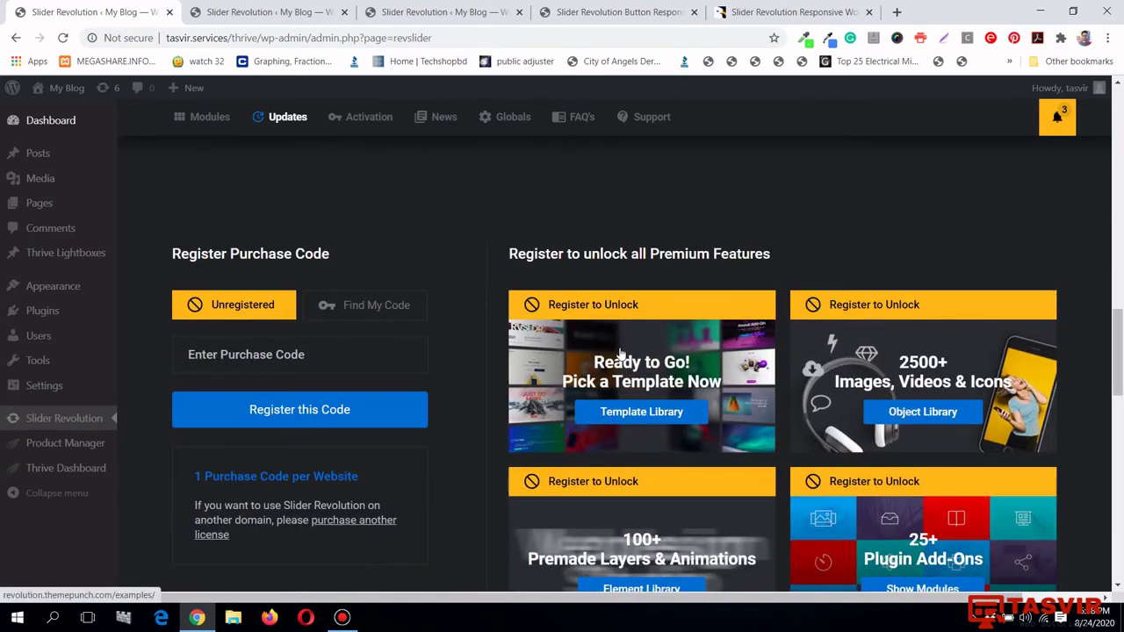
{"action": "scroll", "coordinate": [622, 352], "scroll_direction": "down", "scroll_amount": 1}
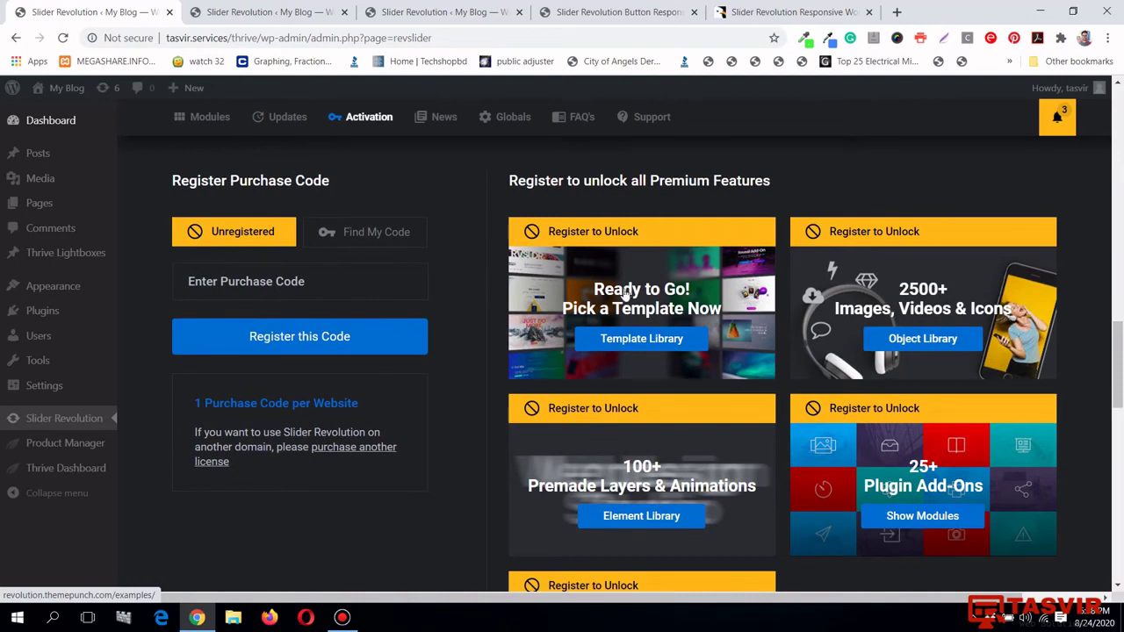
Return to the thrive site's installed plugins and check the Slider Revolution entry for an available update.
{"action": "left_click", "coordinate": [145, 313]}
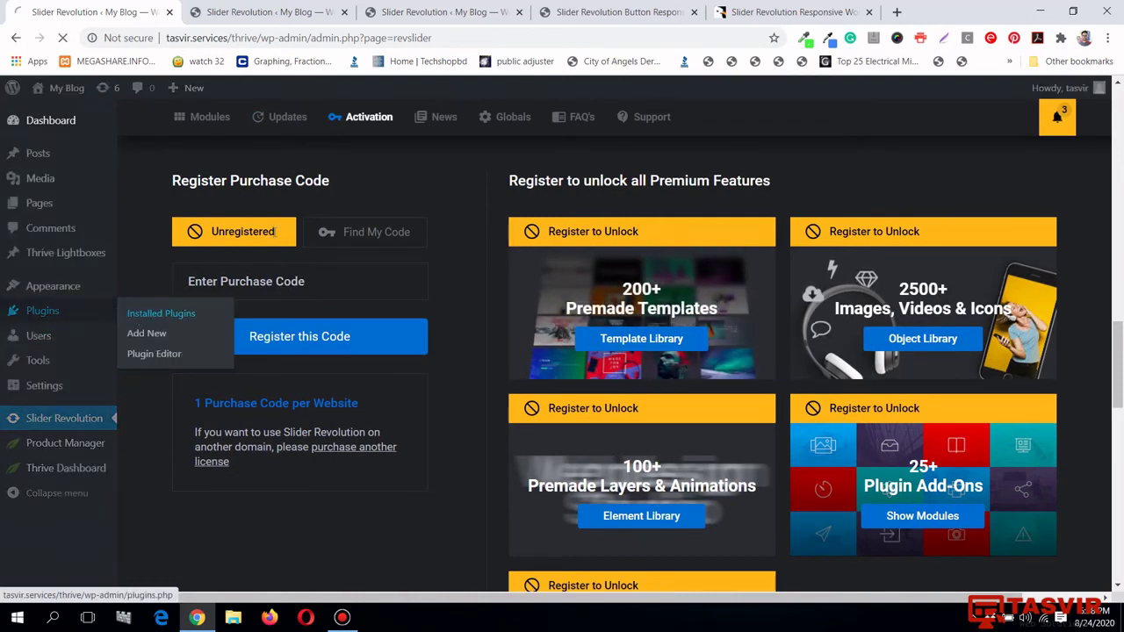
{"action": "scroll", "coordinate": [273, 237], "scroll_direction": "up", "scroll_amount": 2}
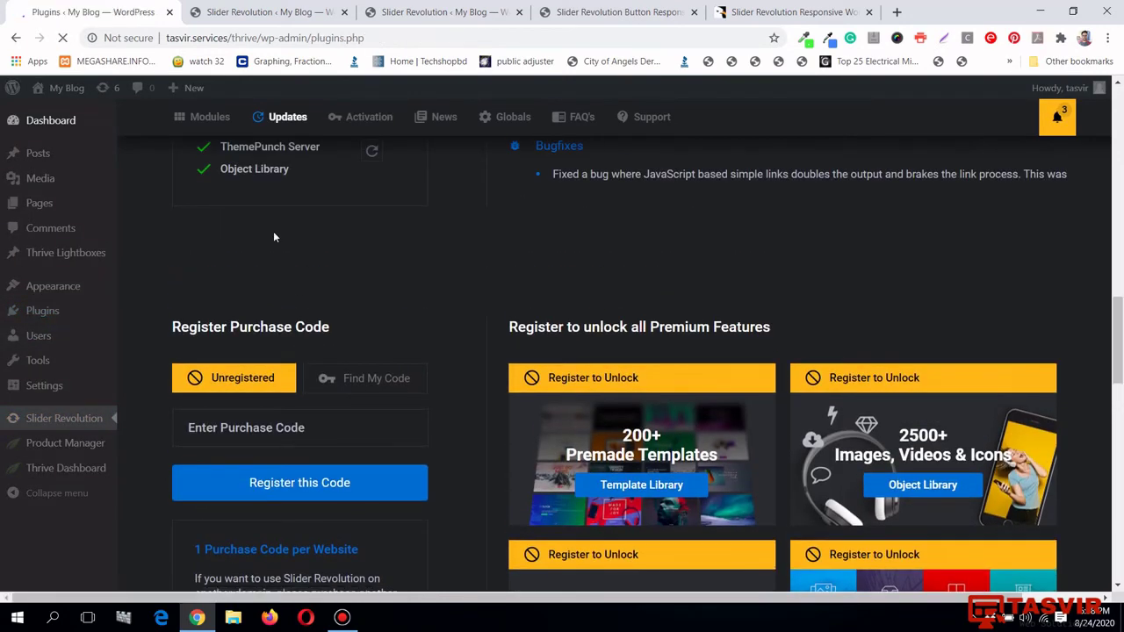
{"action": "scroll", "coordinate": [274, 239], "scroll_direction": "down", "scroll_amount": 3}
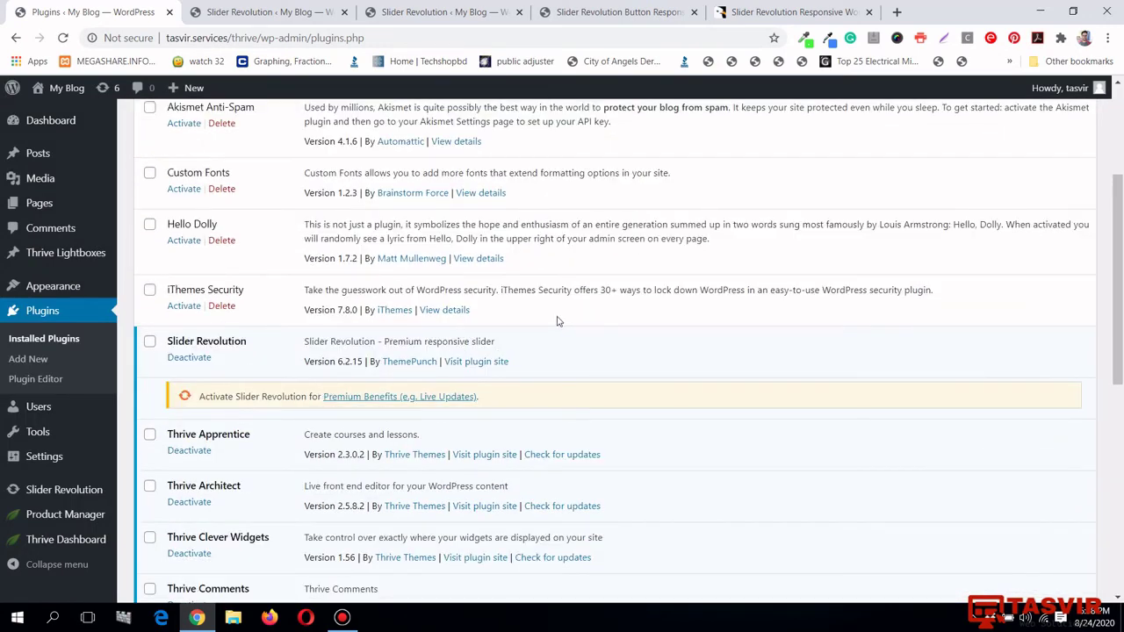
{"action": "scroll", "coordinate": [556, 321], "scroll_direction": "up", "scroll_amount": 2}
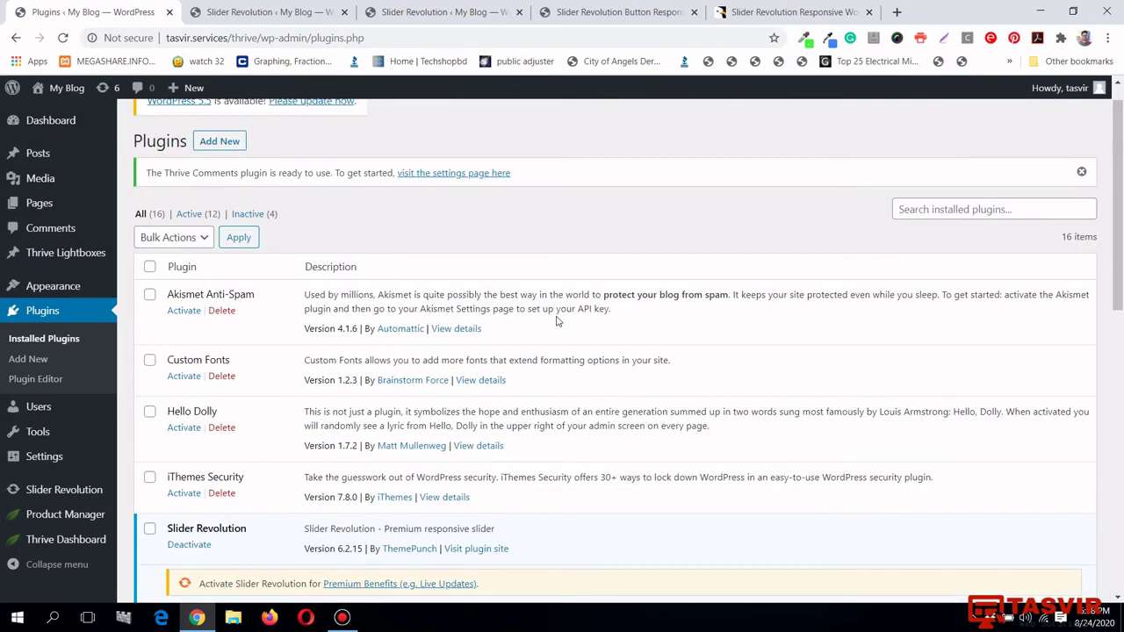
Review the Slider Revolution item page on CodeCanyon, including its regular license offer.
{"action": "left_click", "coordinate": [756, 12]}
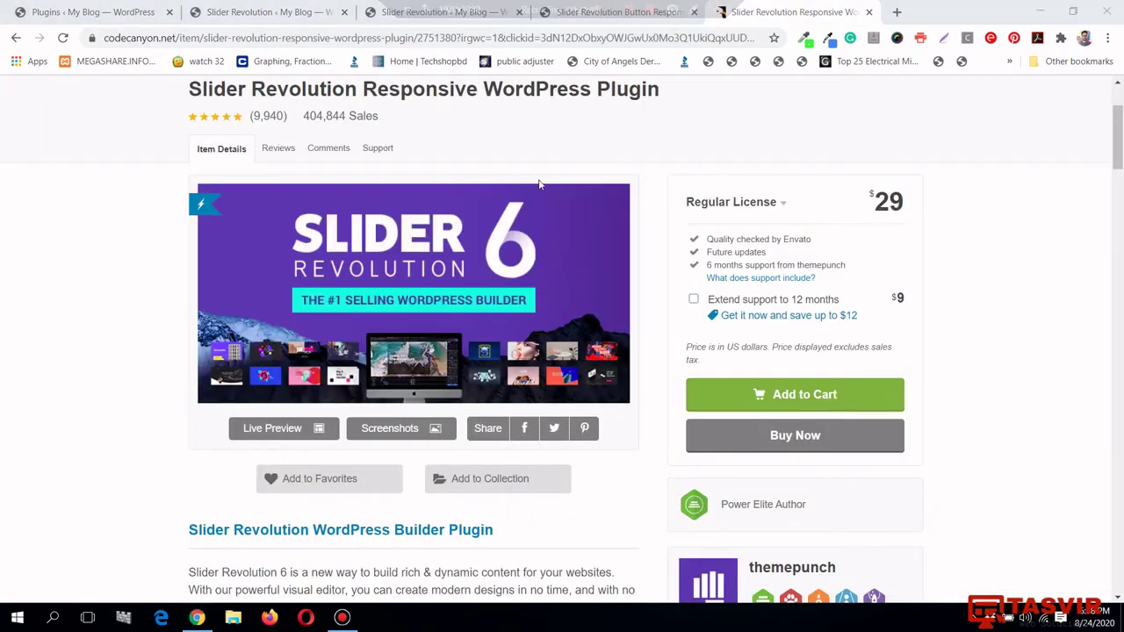
{"action": "scroll", "coordinate": [577, 159], "scroll_direction": "up", "scroll_amount": 1}
{"action": "scroll", "coordinate": [576, 158], "scroll_direction": "up", "scroll_amount": 1}
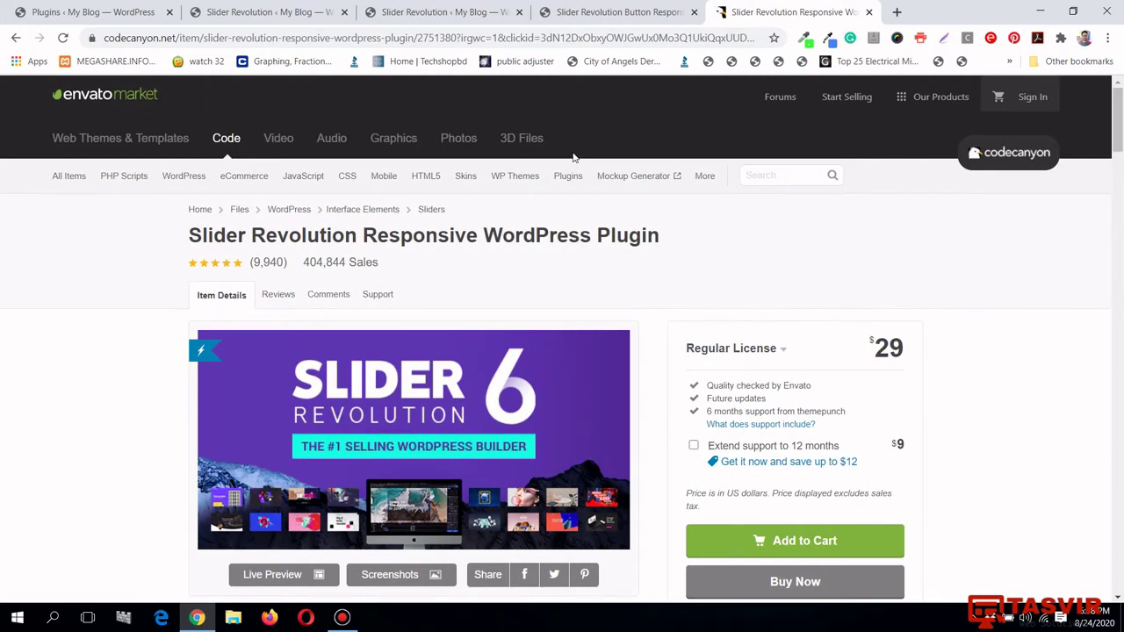
Revisit the published slider page briefly and look through the thrive site's full list of installed plugins.
{"action": "left_click", "coordinate": [578, 15]}
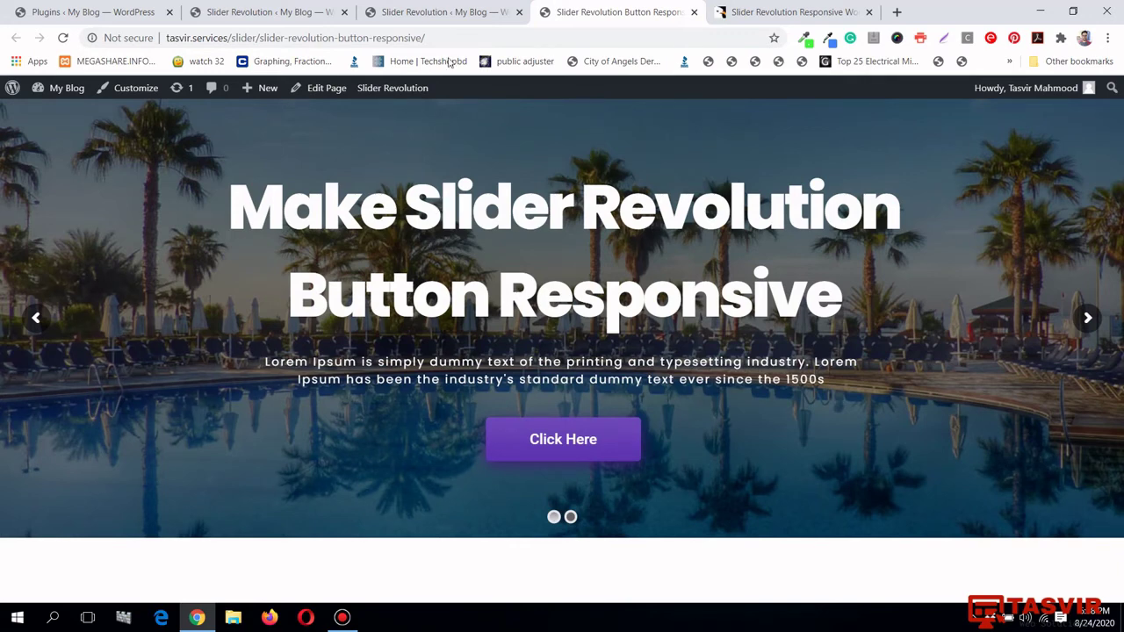
{"action": "left_click", "coordinate": [151, 5]}
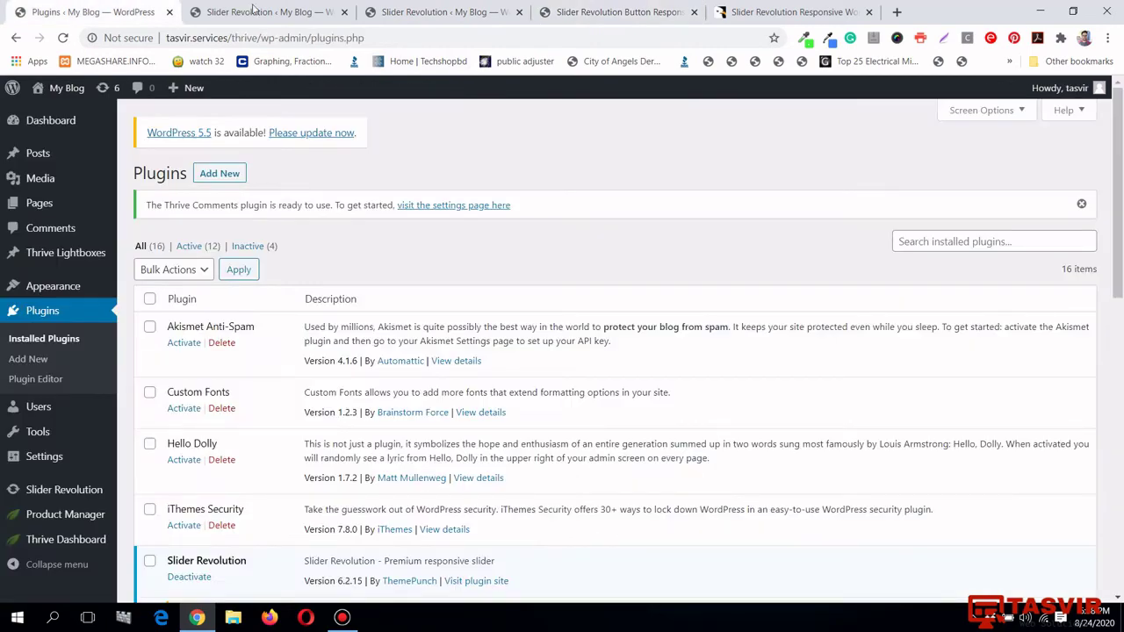
{"action": "scroll", "coordinate": [472, 241], "scroll_direction": "down", "scroll_amount": 2}
{"action": "scroll", "coordinate": [471, 241], "scroll_direction": "down", "scroll_amount": 4}
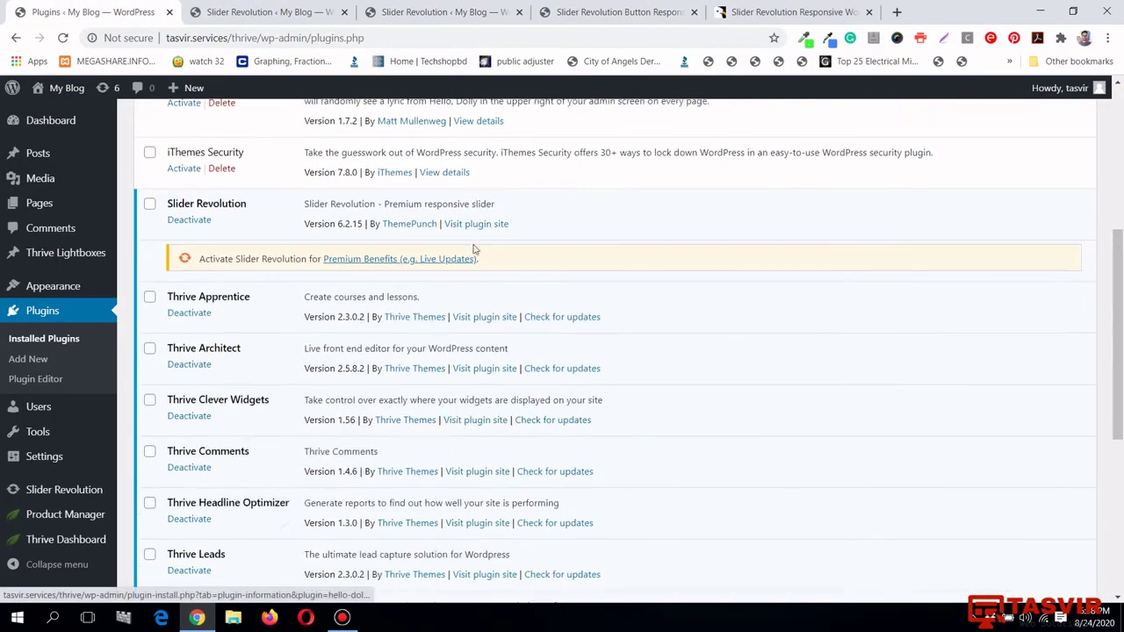
{"action": "scroll", "coordinate": [472, 250], "scroll_direction": "down", "scroll_amount": 2}
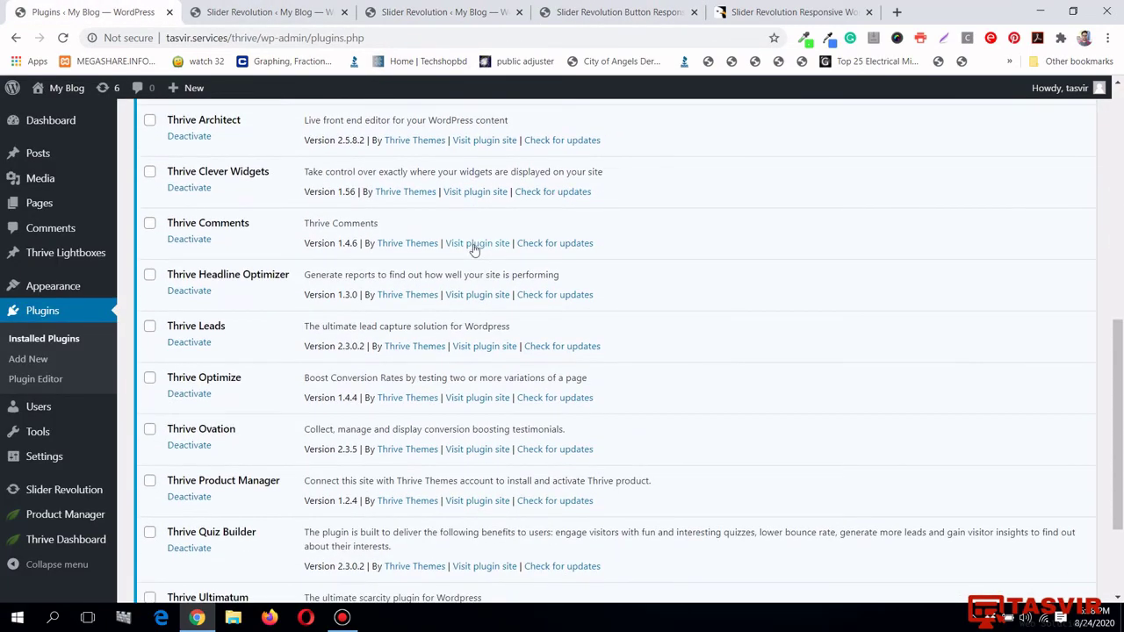
{"action": "scroll", "coordinate": [475, 246], "scroll_direction": "up", "scroll_amount": 4}
{"action": "scroll", "coordinate": [473, 237], "scroll_direction": "up", "scroll_amount": 4}
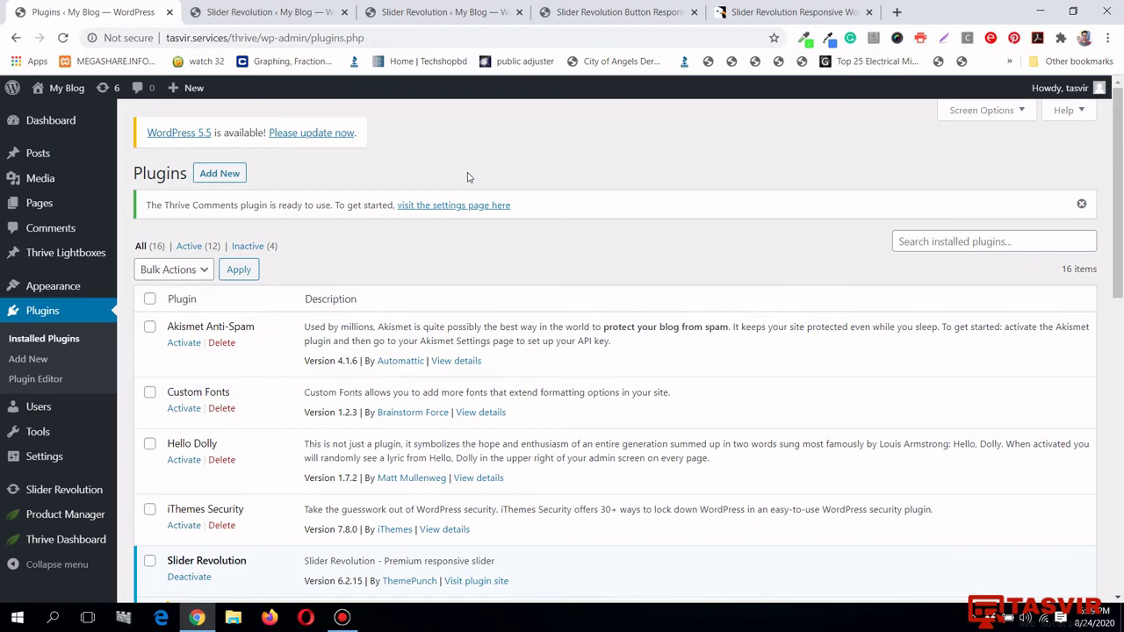
Switch to the published slider-revolution-button-responsive page and advance through both slides.
{"action": "left_click", "coordinate": [663, 12]}
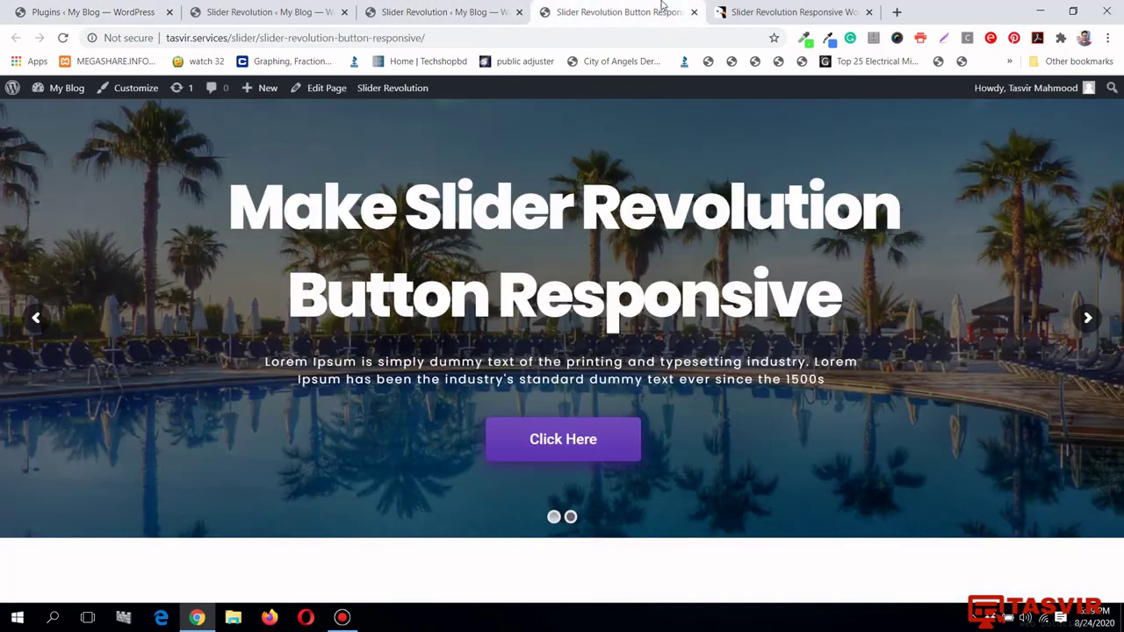
{"action": "left_click", "coordinate": [1089, 320]}
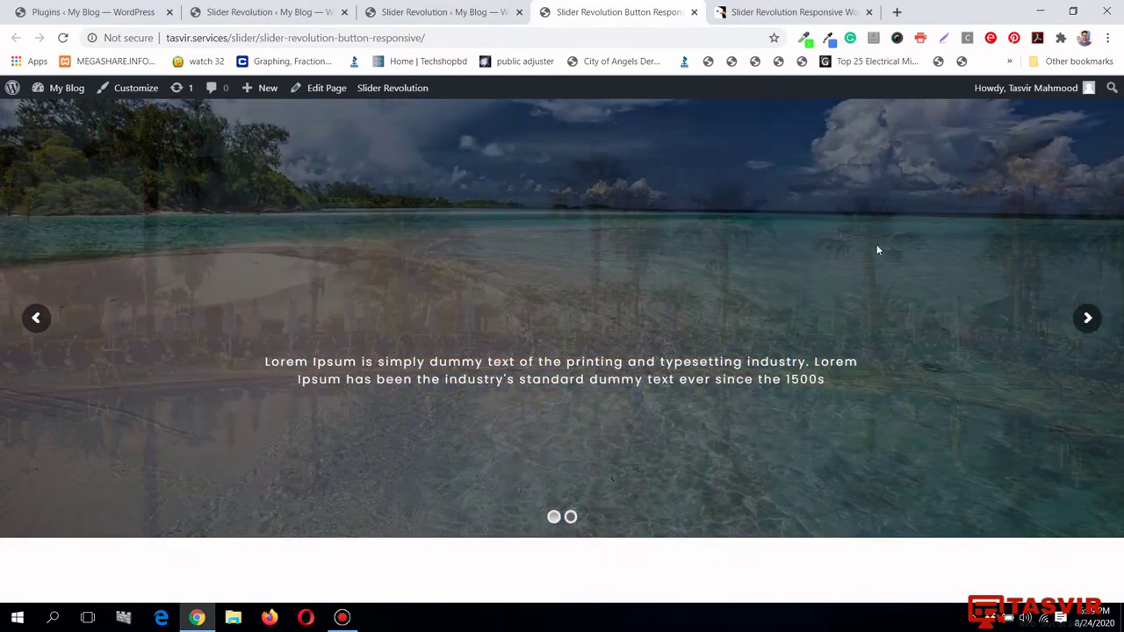
{"action": "left_click", "coordinate": [1089, 320]}
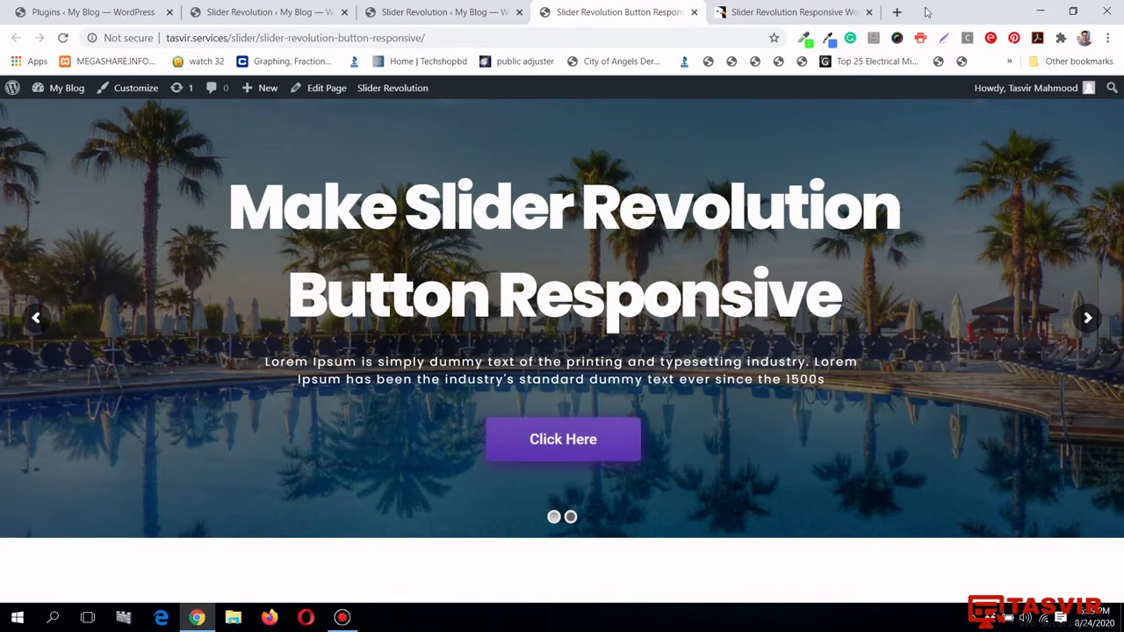
Open pixabay.com in a new browser tab and browse its free stock images.
{"action": "left_click", "coordinate": [898, 12]}
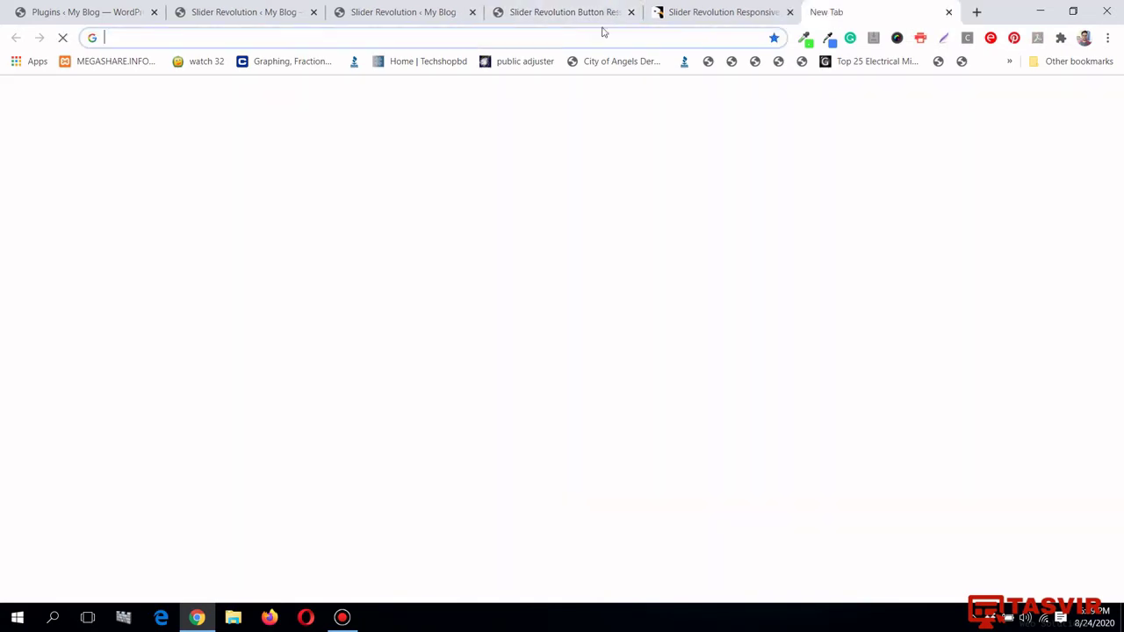
{"action": "left_click", "coordinate": [604, 39]}
{"action": "type", "text": "pixabay.com"}
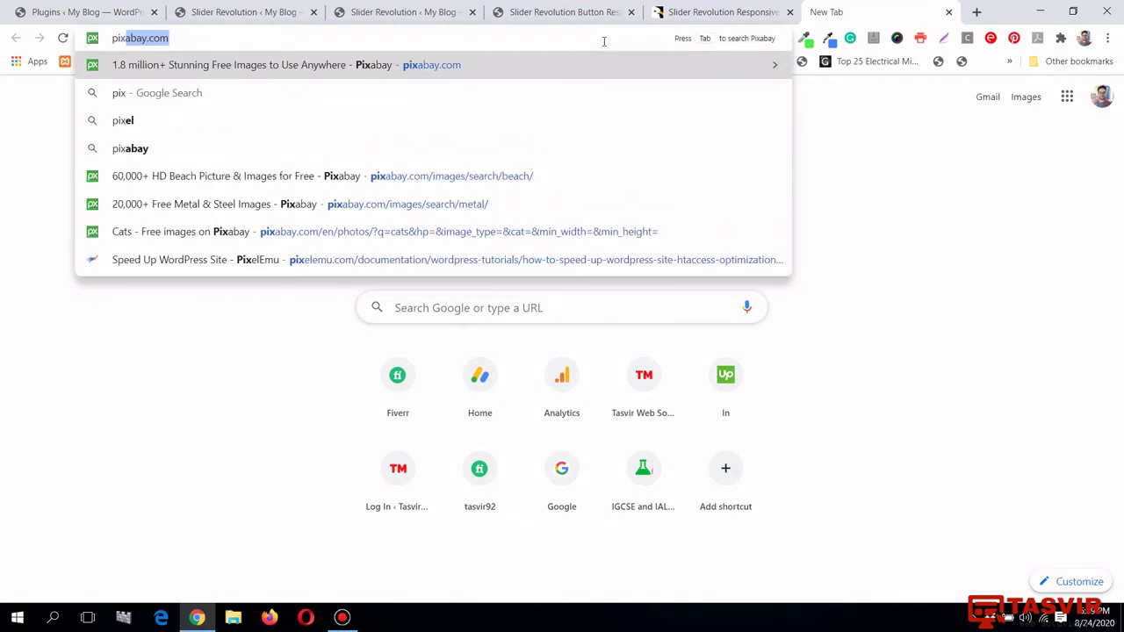
{"action": "key", "text": "Return"}
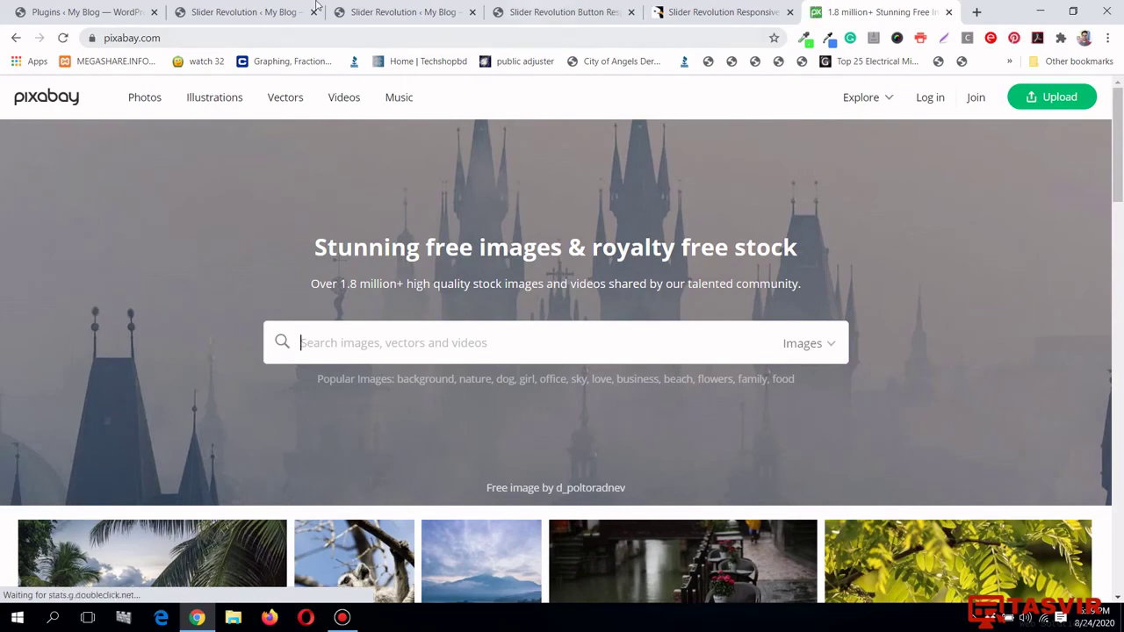
{"action": "scroll", "coordinate": [407, 295], "scroll_direction": "down", "scroll_amount": 6}
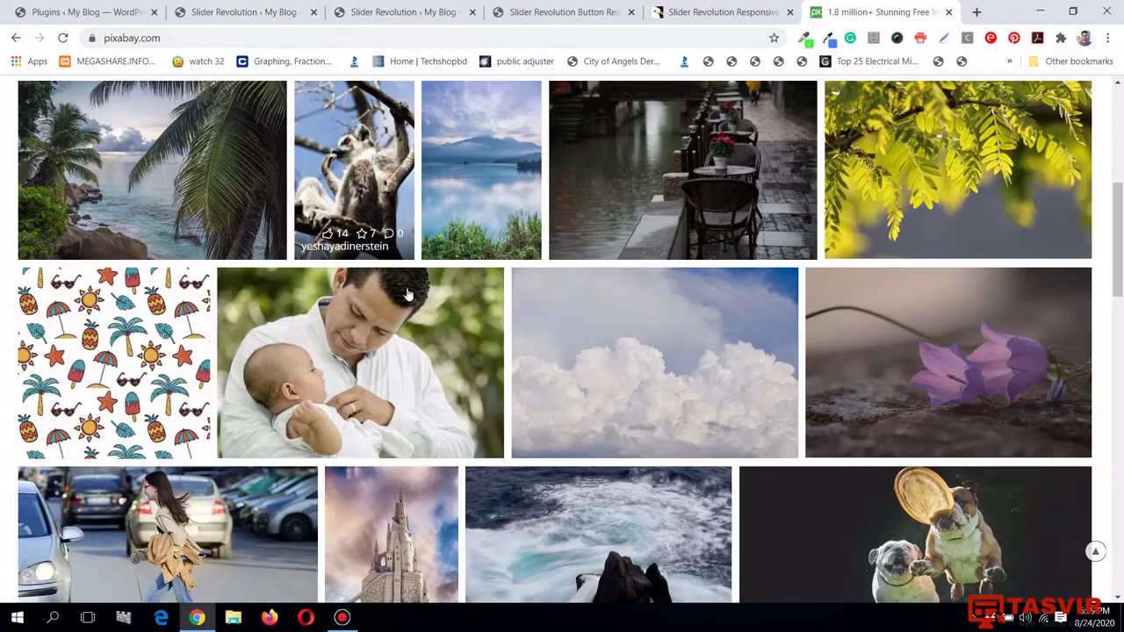
{"action": "scroll", "coordinate": [408, 294], "scroll_direction": "down", "scroll_amount": 4}
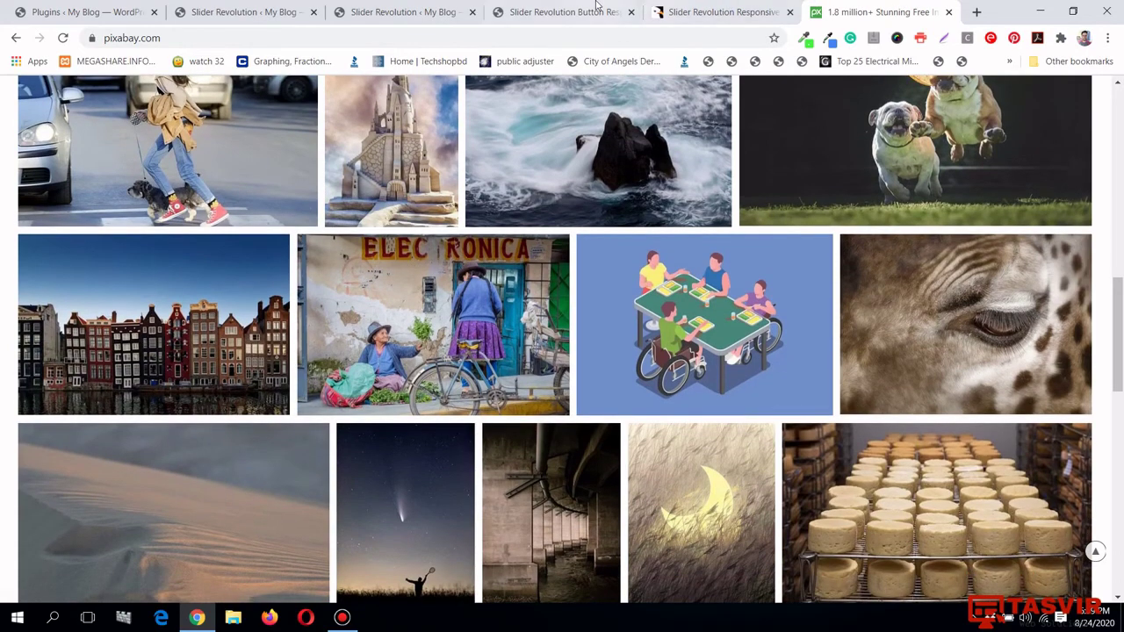
View the beach slide's background on the published slider page and go back to the Pixabay image gallery.
{"action": "left_click", "coordinate": [596, 7]}
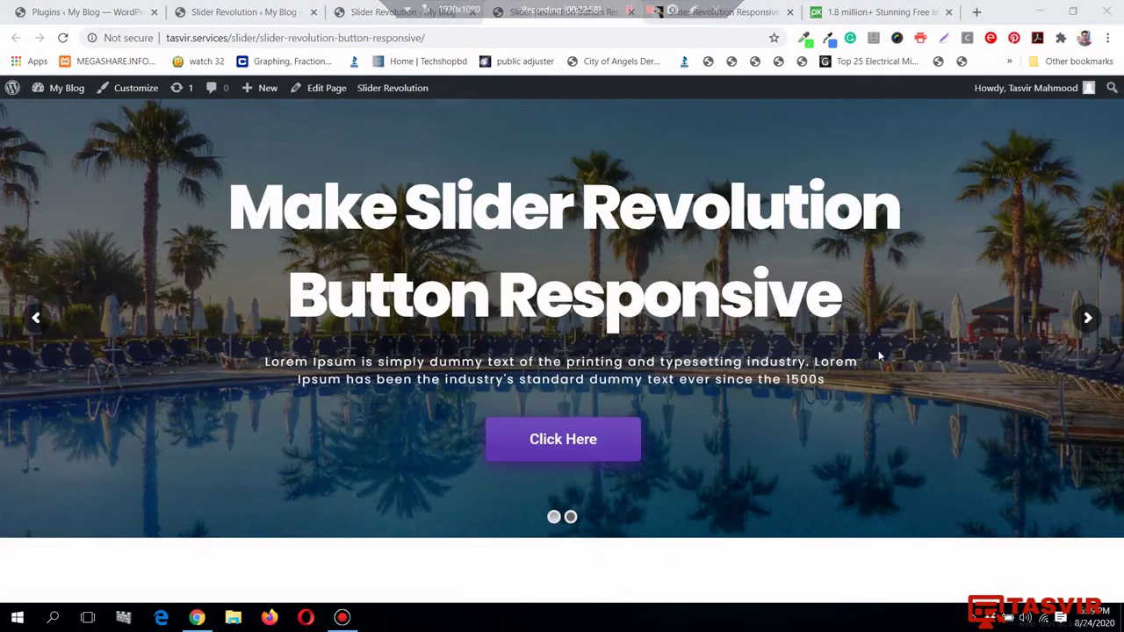
{"action": "left_click", "coordinate": [1088, 320]}
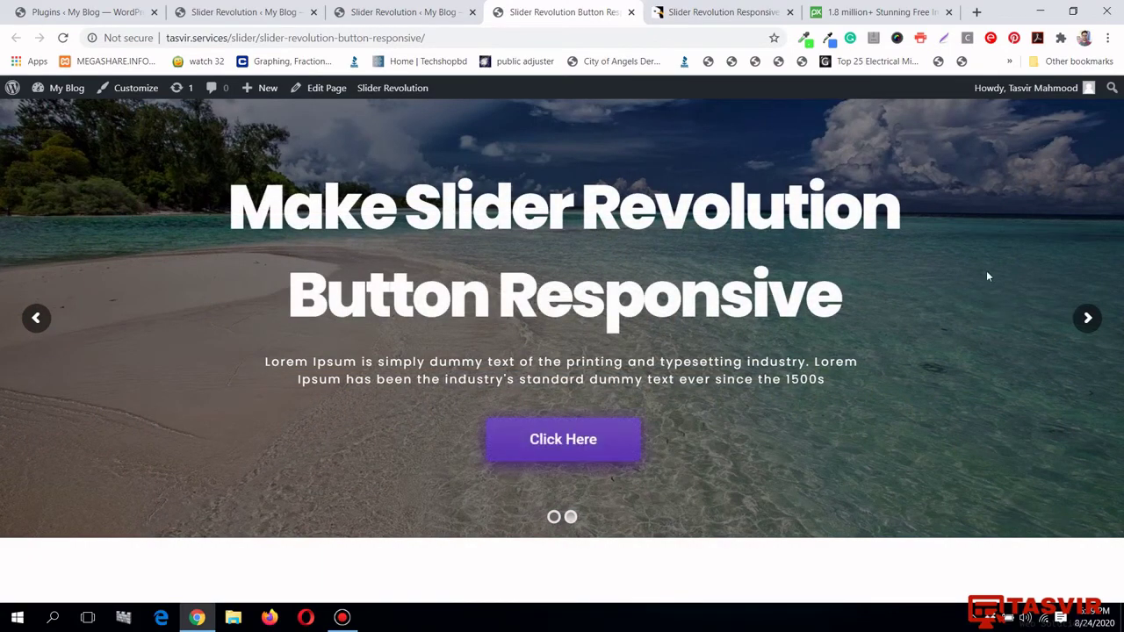
{"action": "left_click", "coordinate": [880, 7]}
{"action": "scroll", "coordinate": [859, 311], "scroll_direction": "up", "scroll_amount": 4}
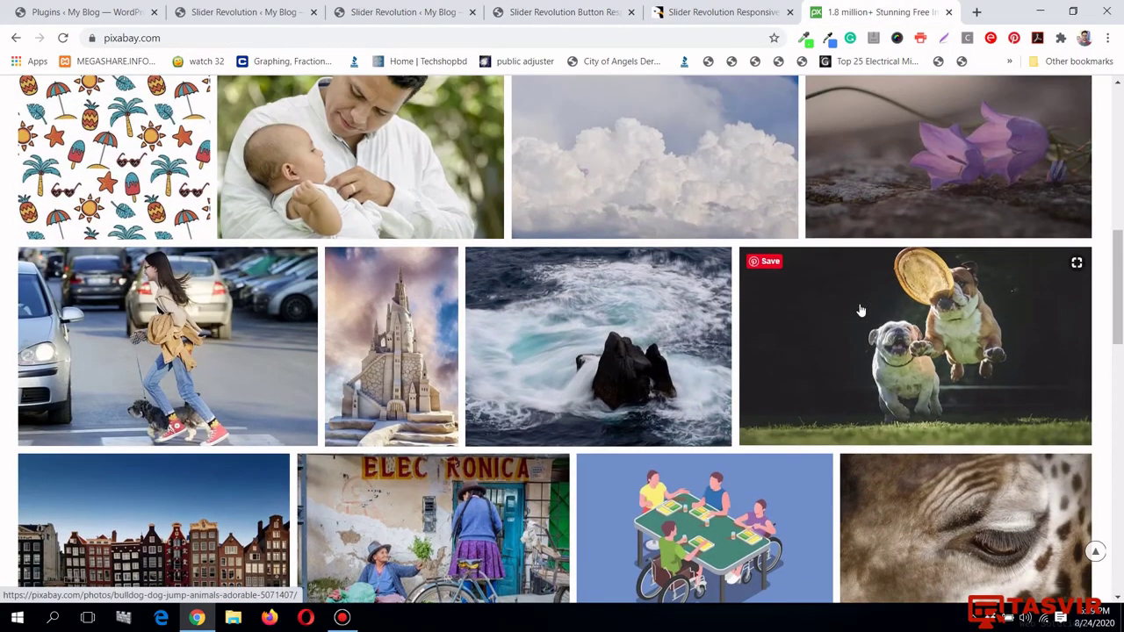
{"action": "left_click", "coordinate": [343, 617]}
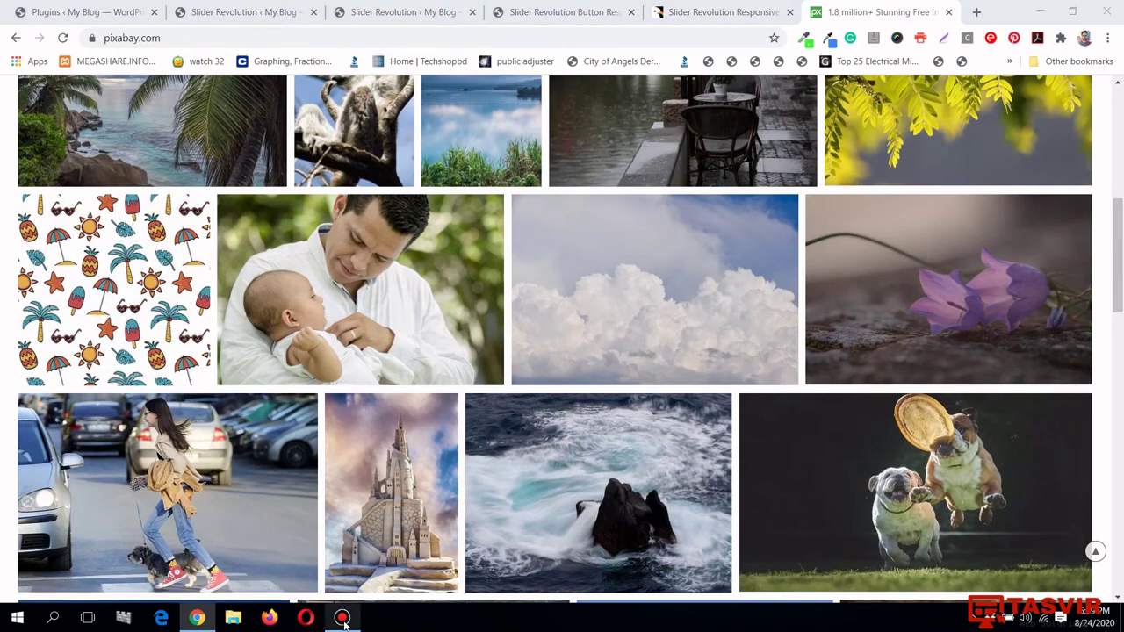
{"action": "left_click", "coordinate": [342, 618]}
{"action": "scroll", "coordinate": [544, 257], "scroll_direction": "up", "scroll_amount": 2}
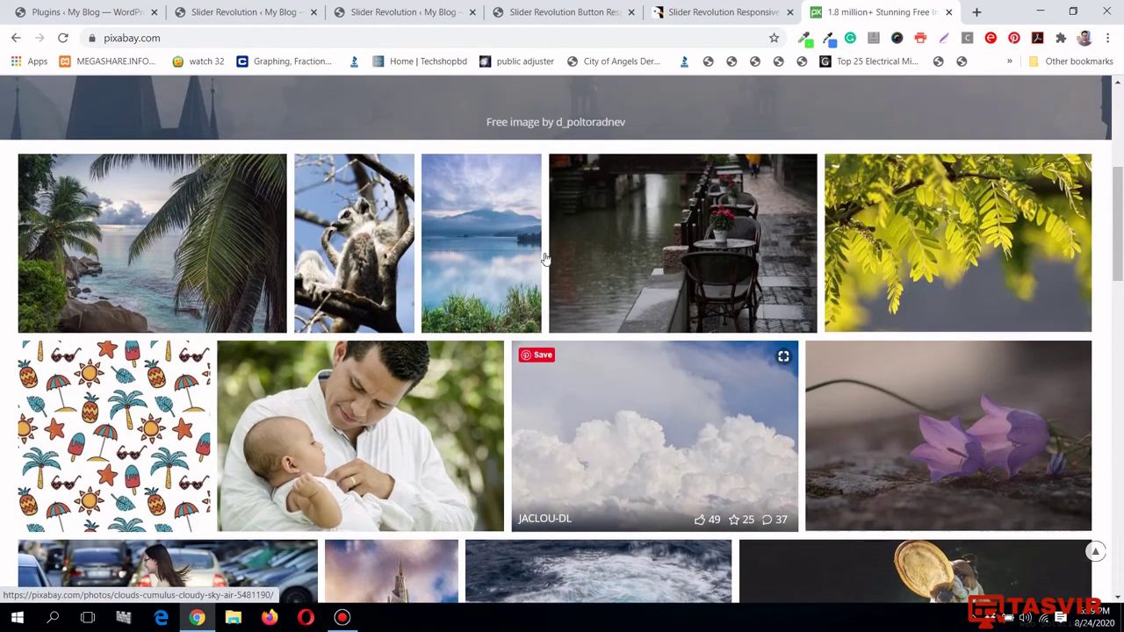
{"action": "scroll", "coordinate": [544, 257], "scroll_direction": "up", "scroll_amount": 3}
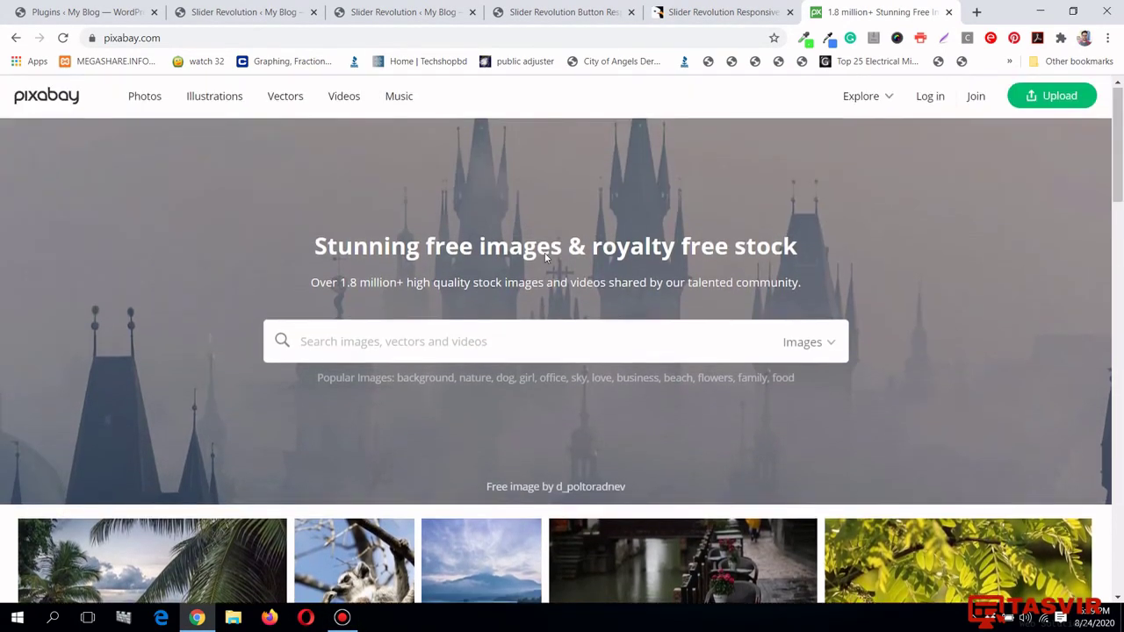
{"action": "scroll", "coordinate": [545, 255], "scroll_direction": "down", "scroll_amount": 3}
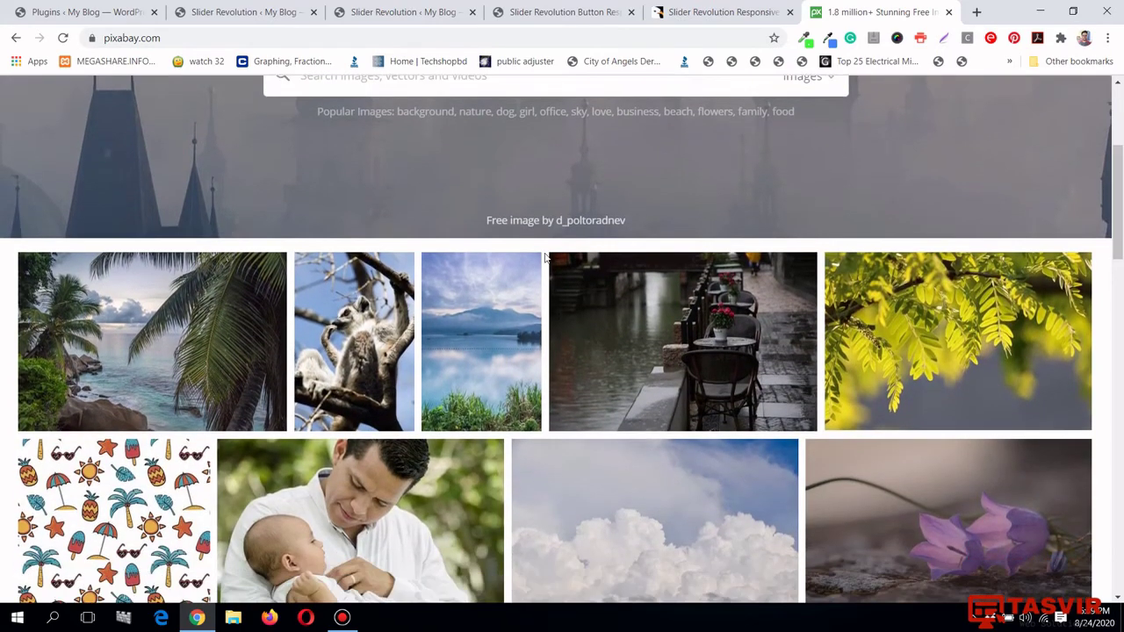
Open tasvirwebsolutions.com/getty-images in a new browser tab and look through the Getty Images home page.
{"action": "scroll", "coordinate": [544, 257], "scroll_direction": "down", "scroll_amount": 1}
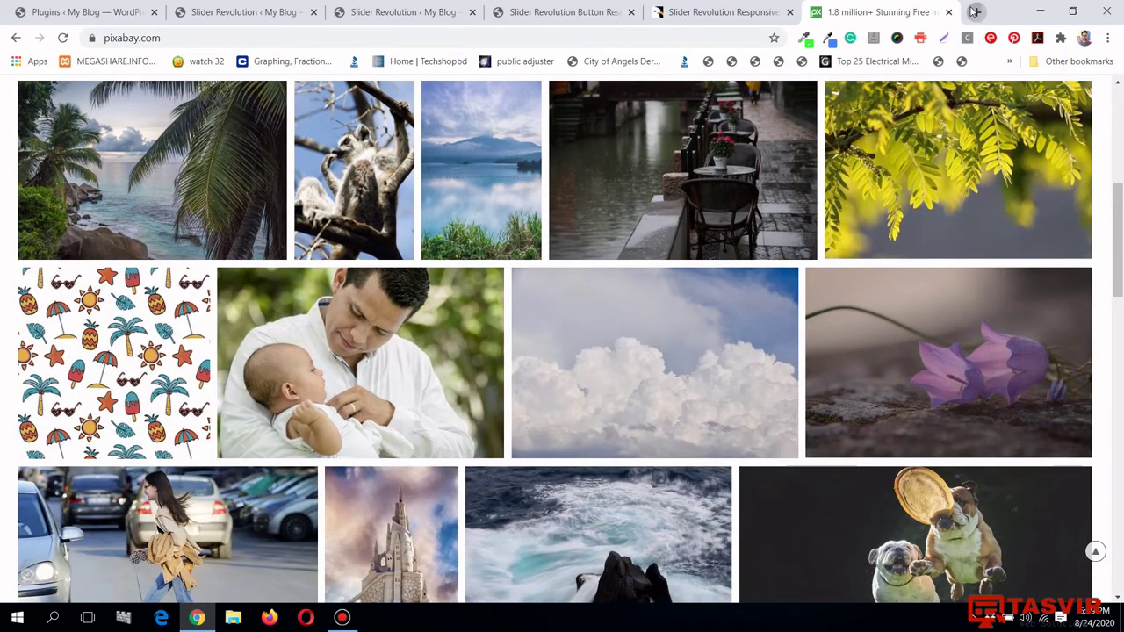
{"action": "left_click", "coordinate": [975, 11]}
{"action": "left_click", "coordinate": [721, 36]}
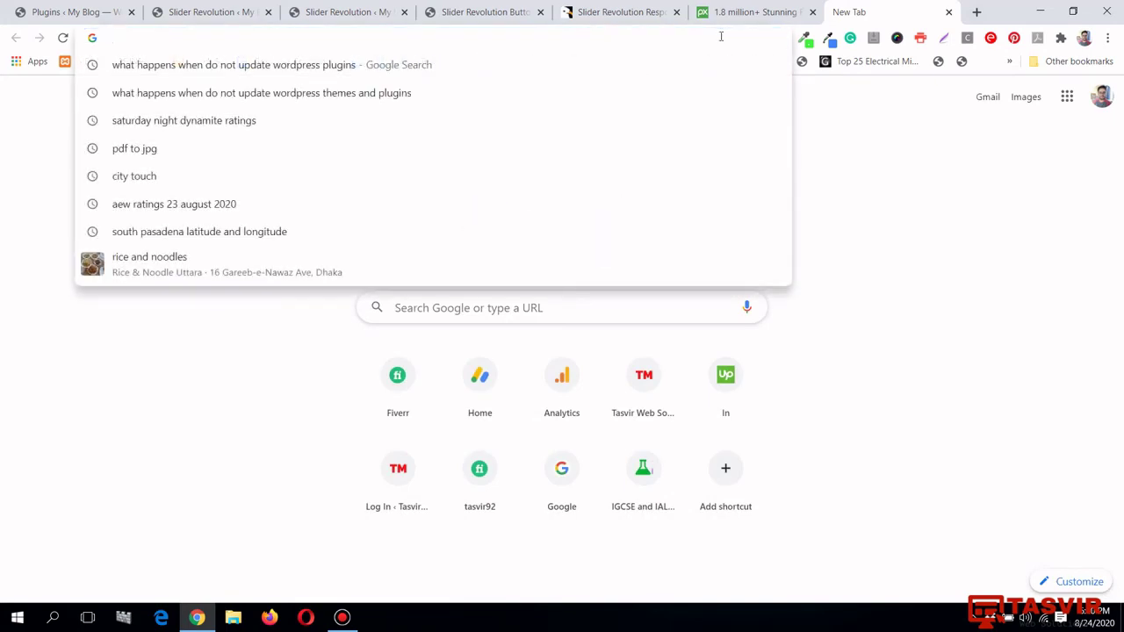
{"action": "type", "text": "t"}
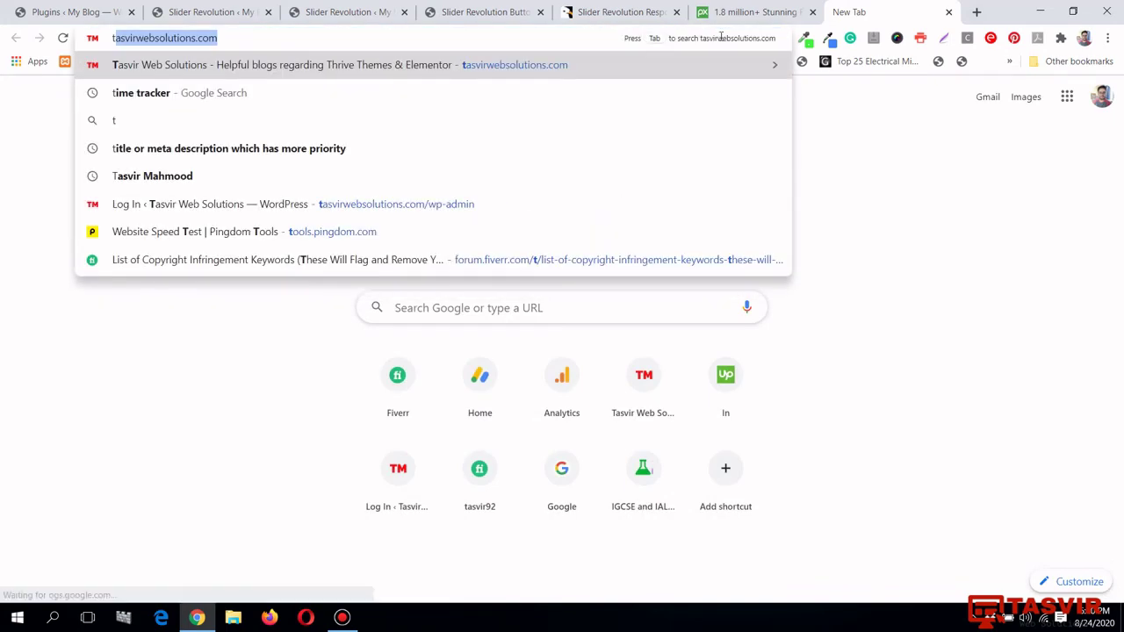
{"action": "key", "text": "Right"}
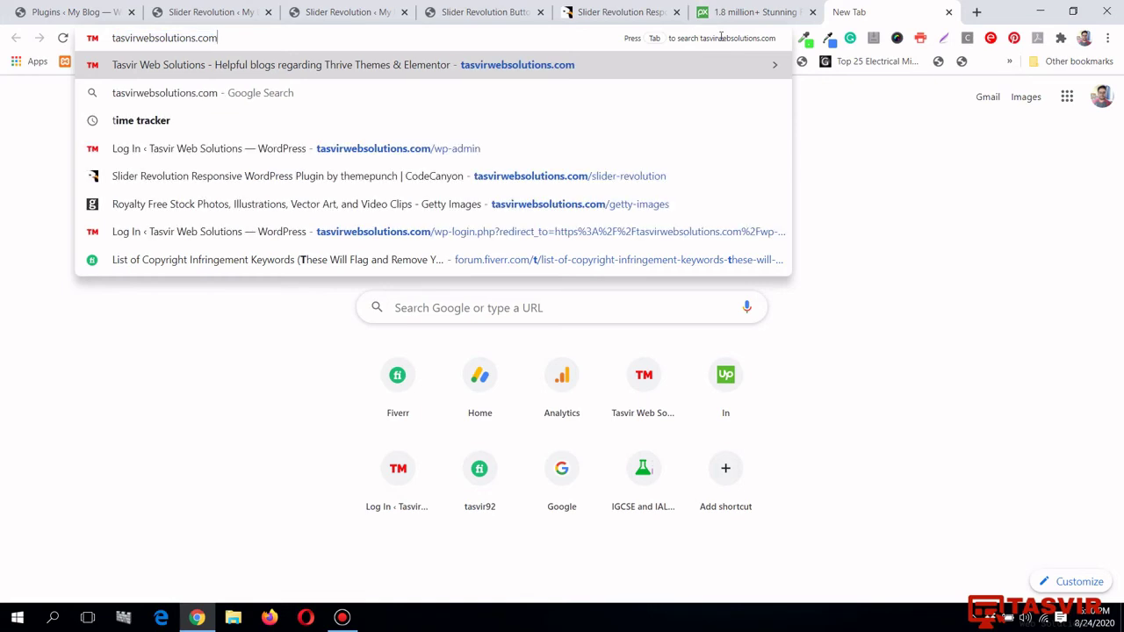
{"action": "type", "text": "/g"}
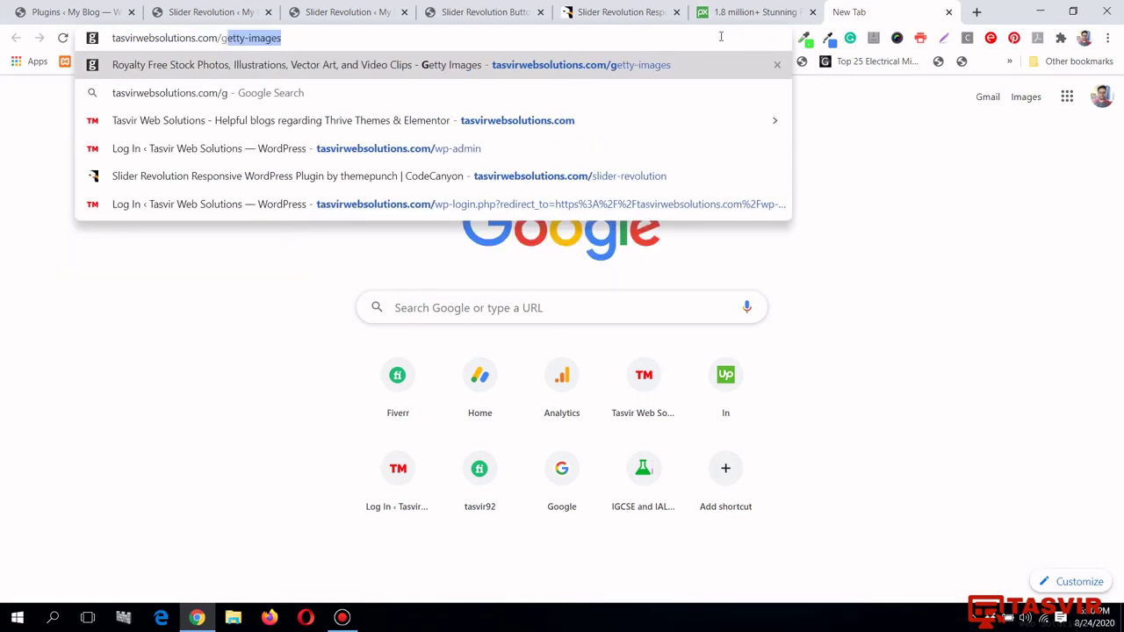
{"action": "type", "text": "etty"}
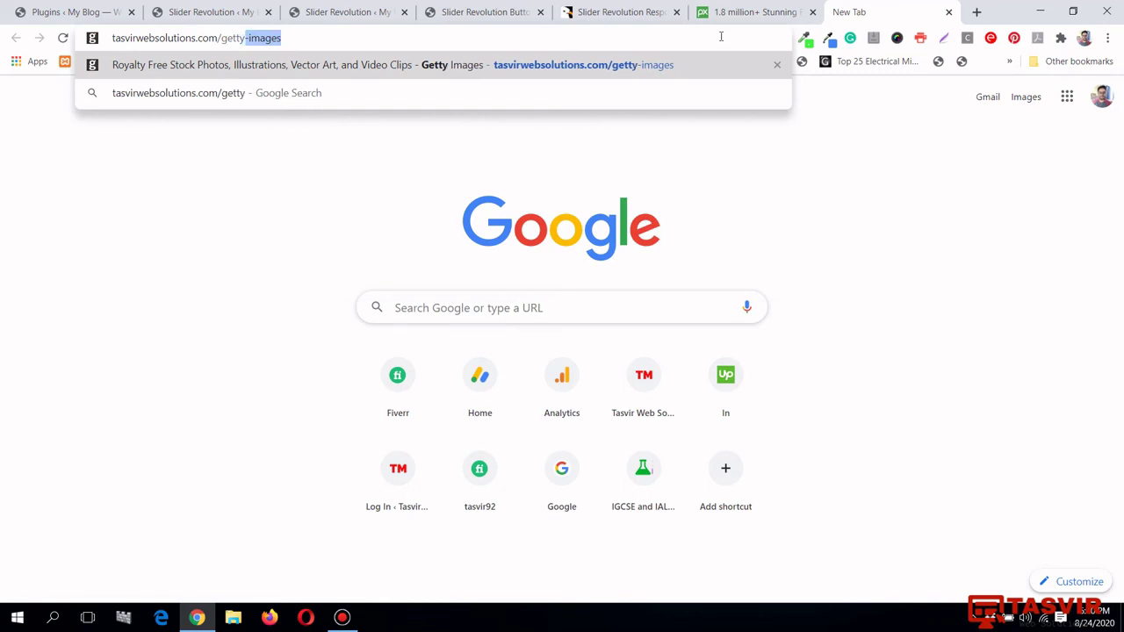
{"action": "key", "text": "Return"}
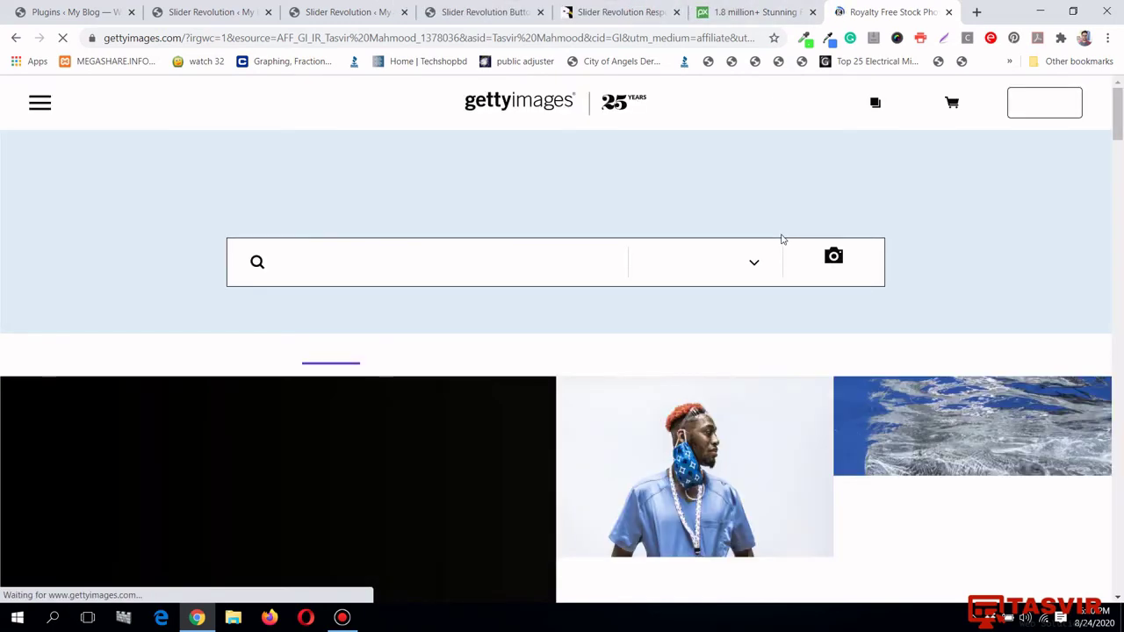
{"action": "scroll", "coordinate": [782, 239], "scroll_direction": "down", "scroll_amount": 4}
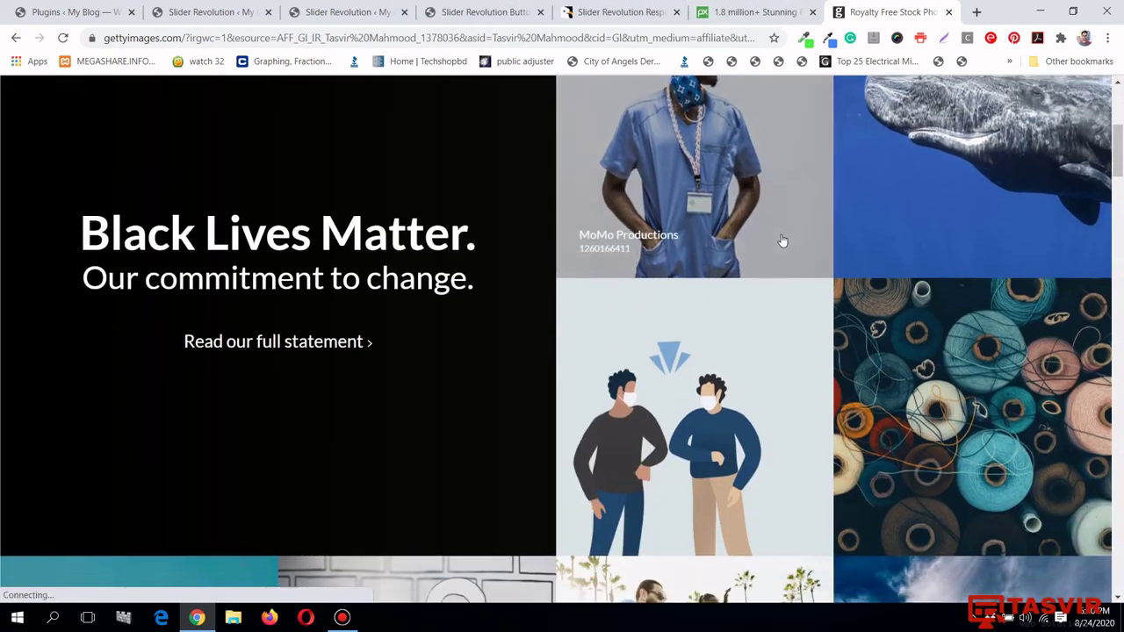
{"action": "scroll", "coordinate": [781, 239], "scroll_direction": "down", "scroll_amount": 8}
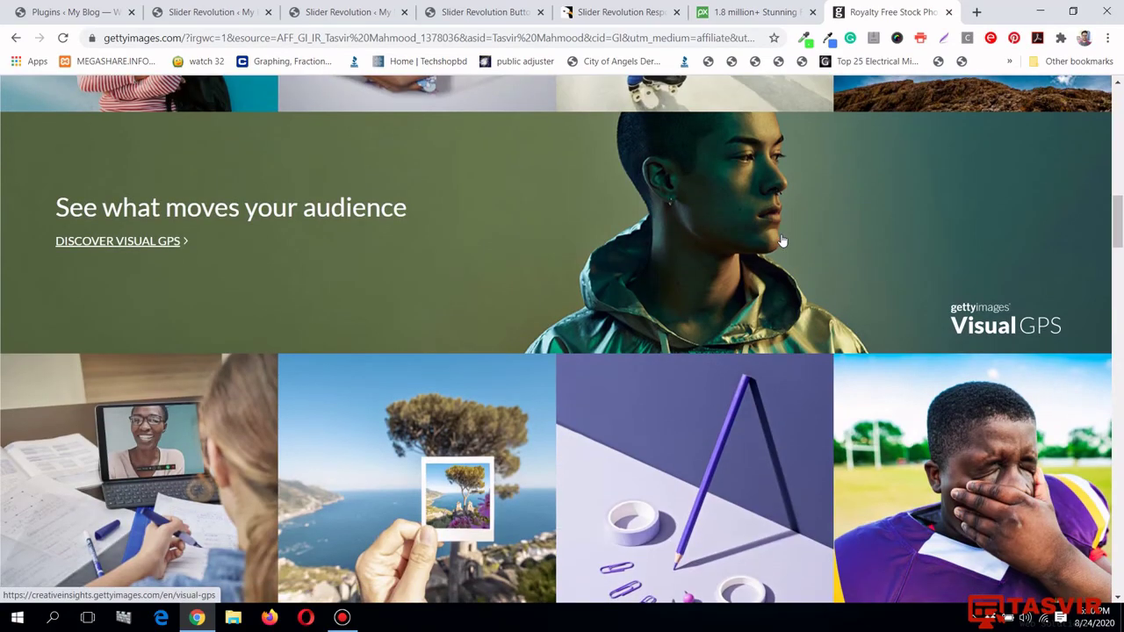
{"action": "scroll", "coordinate": [782, 238], "scroll_direction": "up", "scroll_amount": 12}
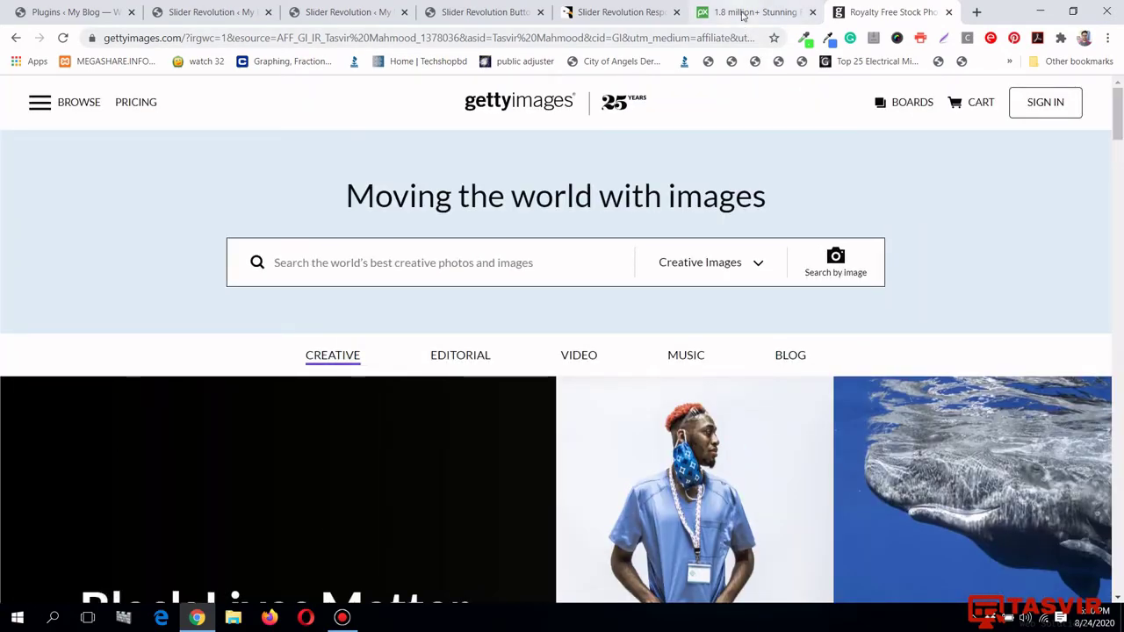
Go back to the Pixabay page, search its images for "man", and look through the results.
{"action": "left_click", "coordinate": [743, 15]}
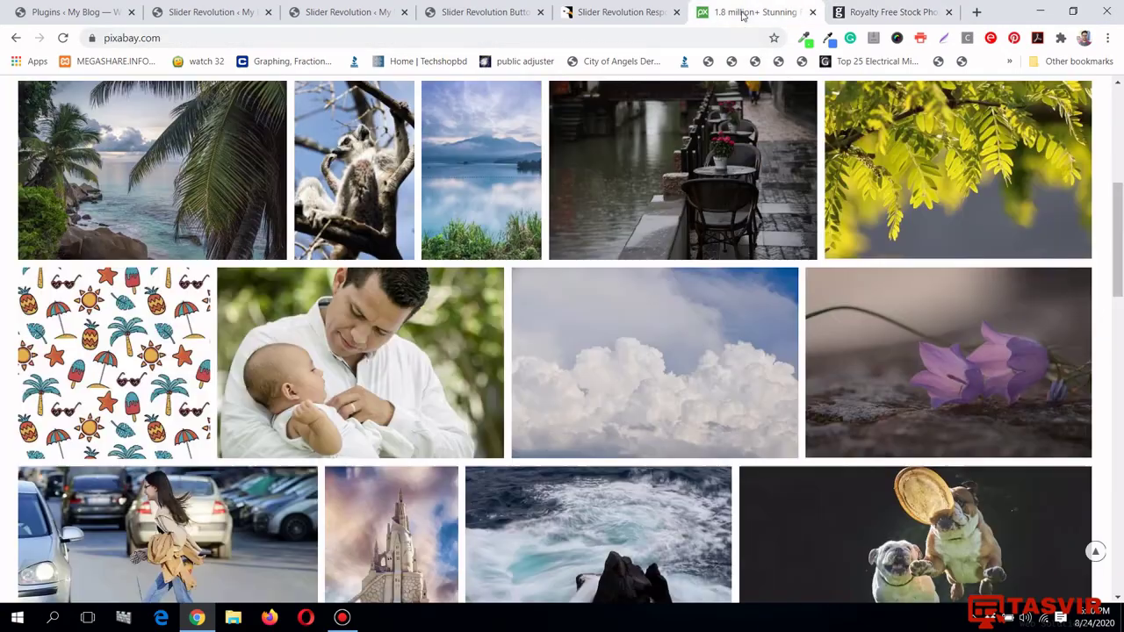
{"action": "scroll", "coordinate": [501, 364], "scroll_direction": "up", "scroll_amount": 5}
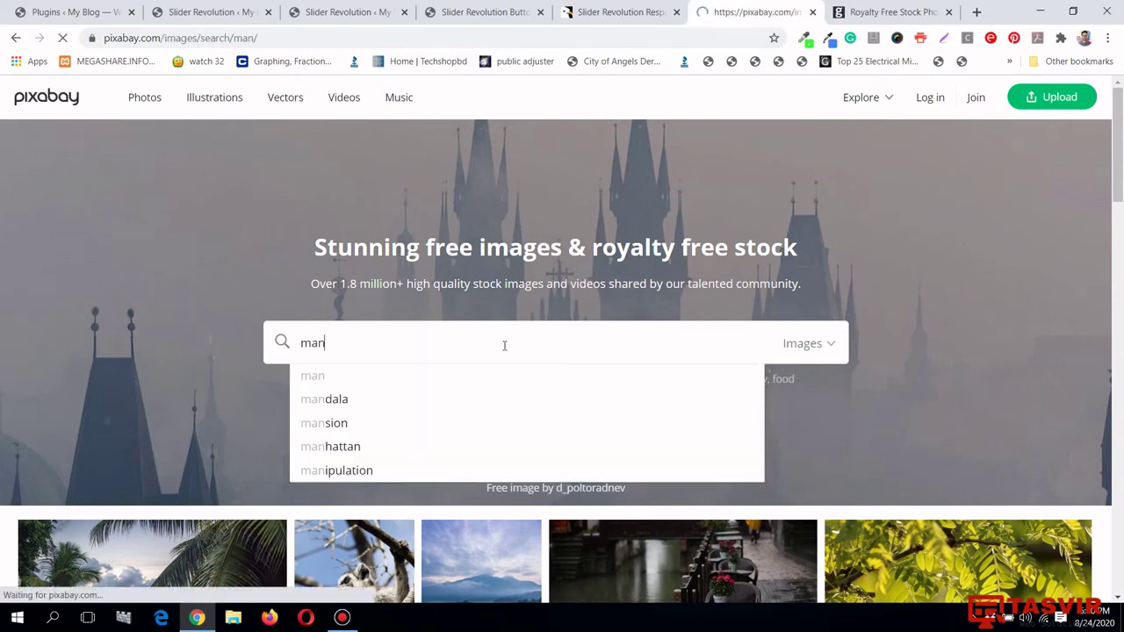
{"action": "scroll", "coordinate": [945, 263], "scroll_direction": "down", "scroll_amount": 3}
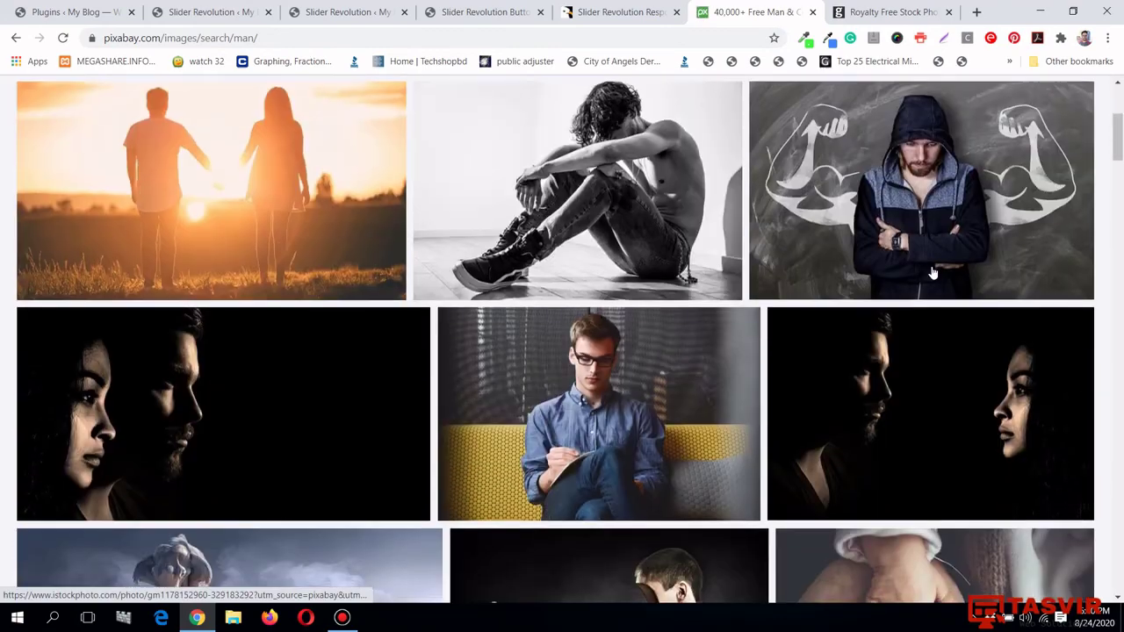
{"action": "scroll", "coordinate": [931, 272], "scroll_direction": "down", "scroll_amount": 5}
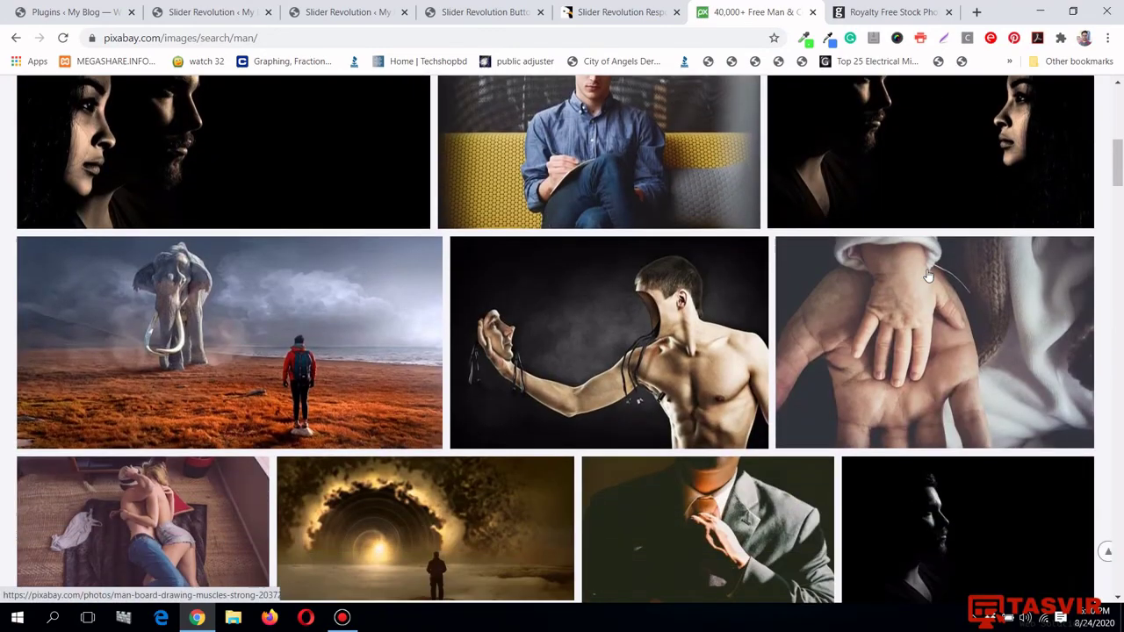
{"action": "scroll", "coordinate": [928, 277], "scroll_direction": "down", "scroll_amount": 3}
{"action": "scroll", "coordinate": [928, 277], "scroll_direction": "up", "scroll_amount": 7}
{"action": "scroll", "coordinate": [928, 276], "scroll_direction": "up", "scroll_amount": 2}
Switch to the Getty Images page, search creative images for "man", and view the first photos.
{"action": "left_click", "coordinate": [892, 12]}
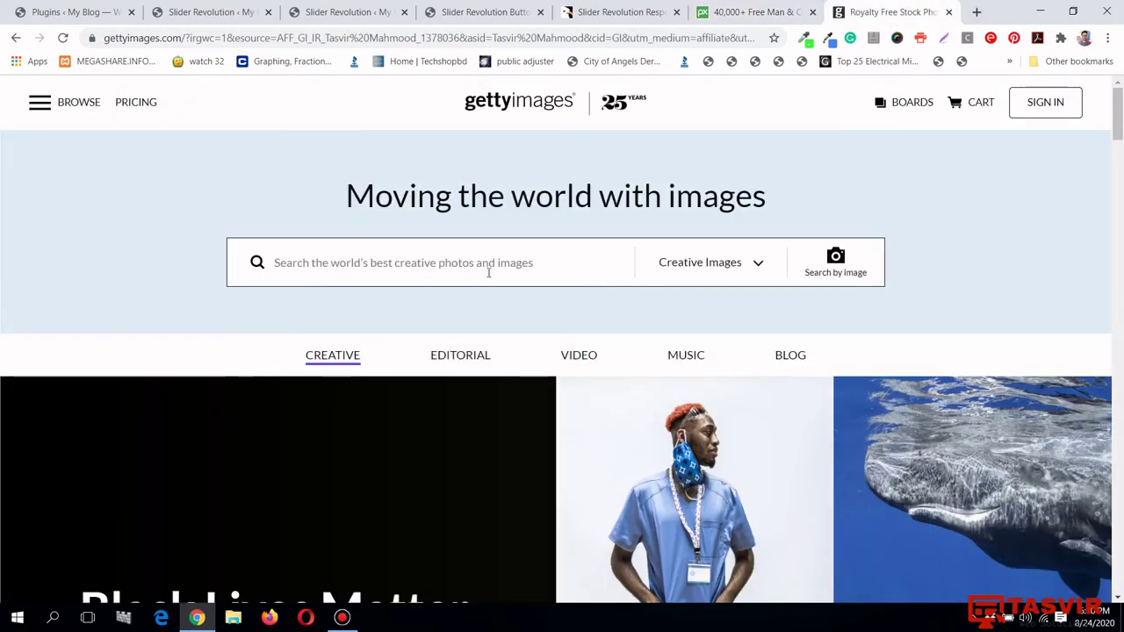
{"action": "type", "text": "man"}
{"action": "key", "text": "Return"}
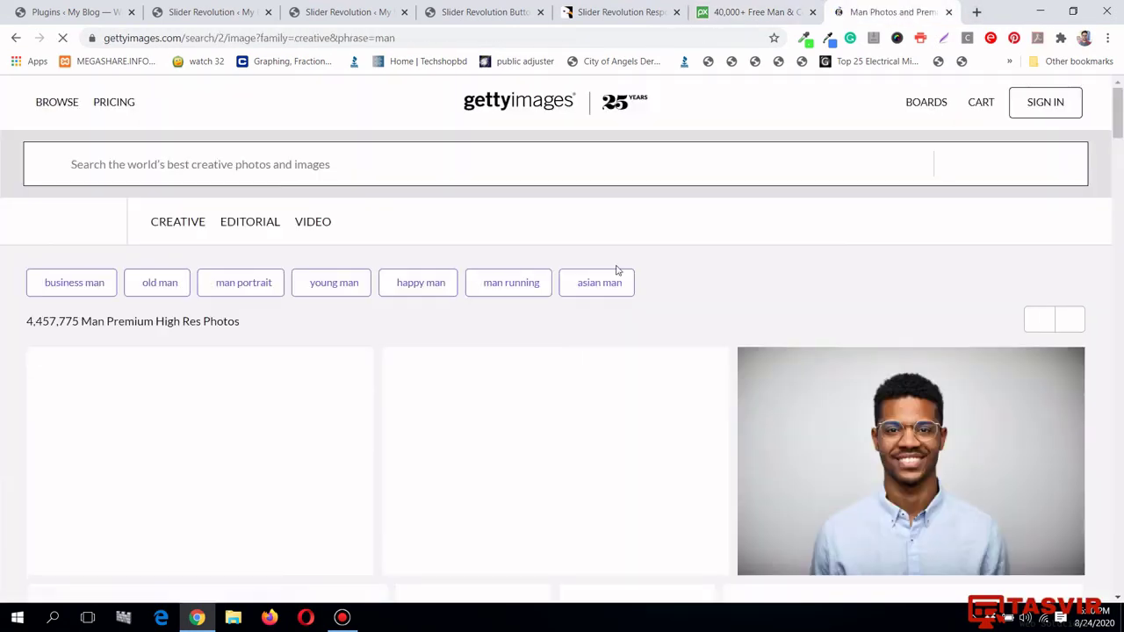
{"action": "scroll", "coordinate": [617, 270], "scroll_direction": "down", "scroll_amount": 1}
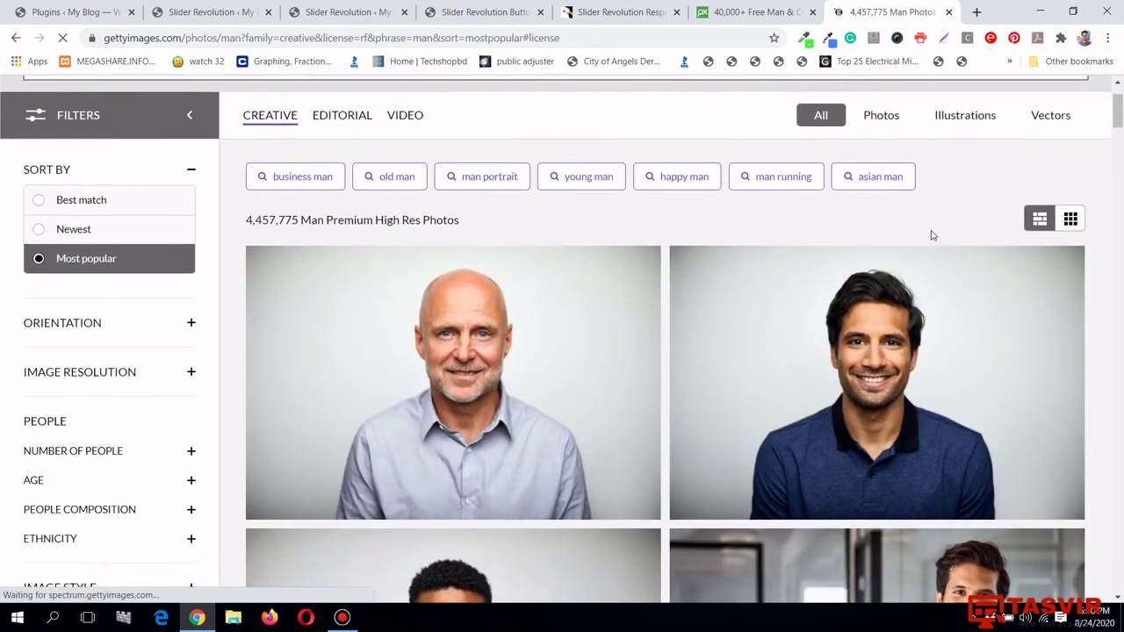
{"action": "scroll", "coordinate": [933, 235], "scroll_direction": "down", "scroll_amount": 4}
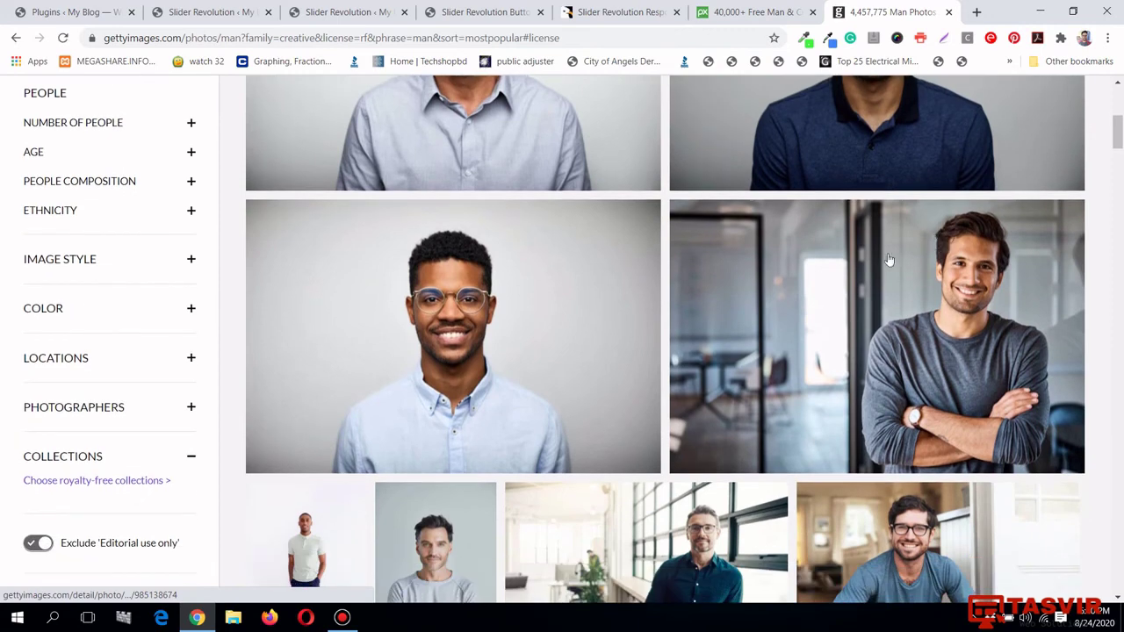
{"action": "scroll", "coordinate": [1072, 256], "scroll_direction": "up", "scroll_amount": 5}
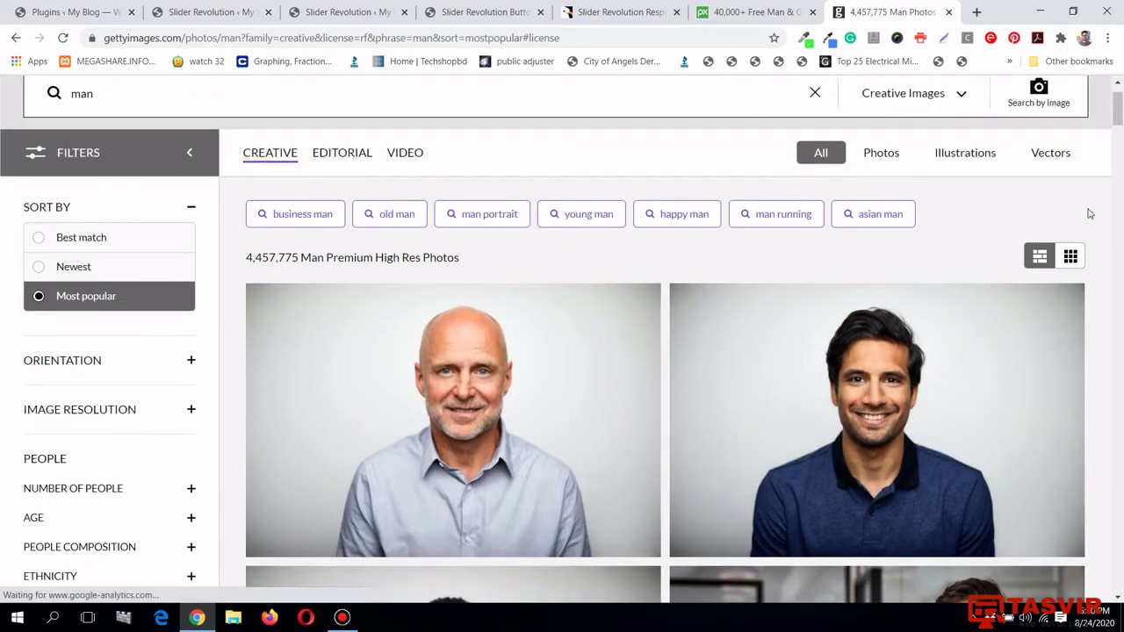
{"action": "scroll", "coordinate": [1089, 213], "scroll_direction": "up", "scroll_amount": 1}
Examine the quality and style of the man portraits further down the Getty Images results.
{"action": "scroll", "coordinate": [1089, 214], "scroll_direction": "down", "scroll_amount": 6}
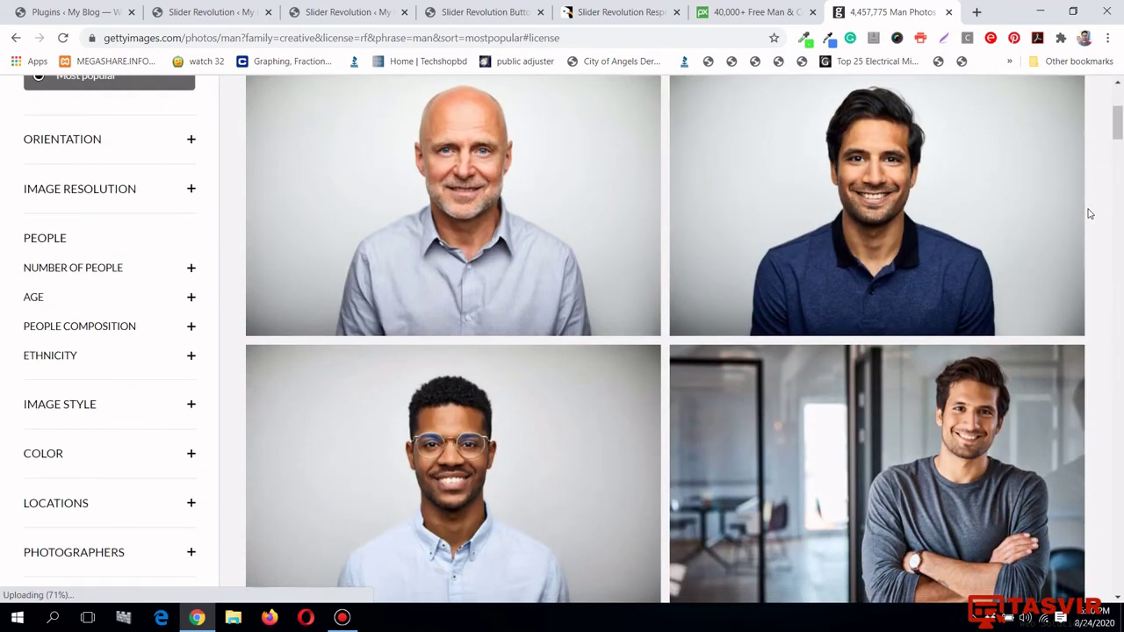
{"action": "scroll", "coordinate": [1087, 212], "scroll_direction": "down", "scroll_amount": 1}
{"action": "scroll", "coordinate": [1088, 212], "scroll_direction": "up", "scroll_amount": 1}
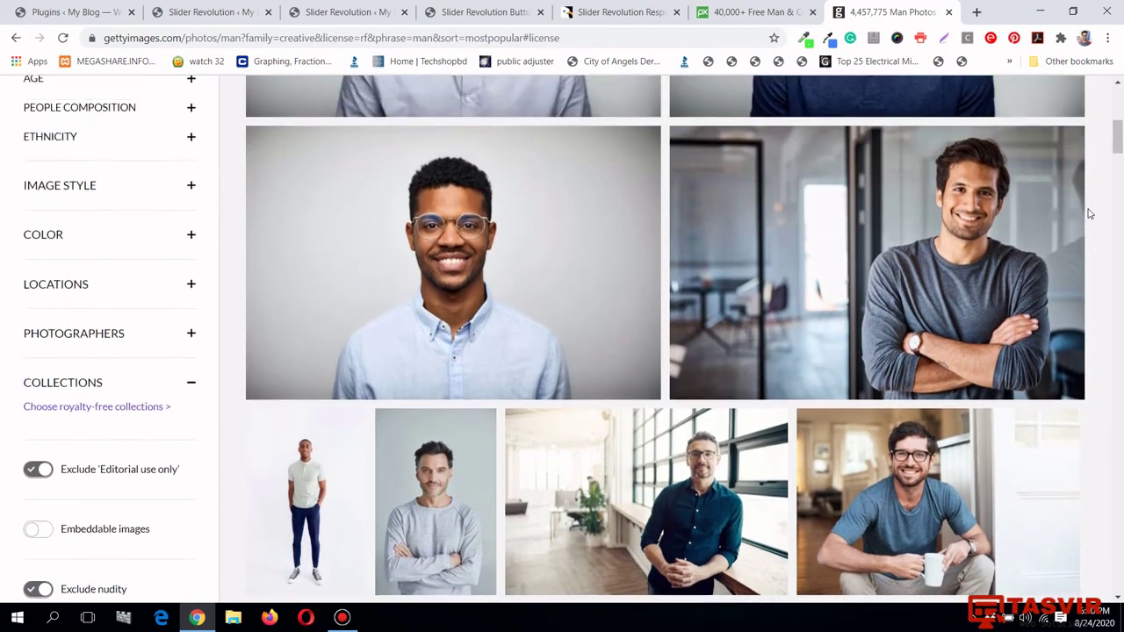
{"action": "scroll", "coordinate": [844, 264], "scroll_direction": "down", "scroll_amount": 1}
{"action": "scroll", "coordinate": [784, 478], "scroll_direction": "down", "scroll_amount": 4}
{"action": "scroll", "coordinate": [786, 482], "scroll_direction": "down", "scroll_amount": 5}
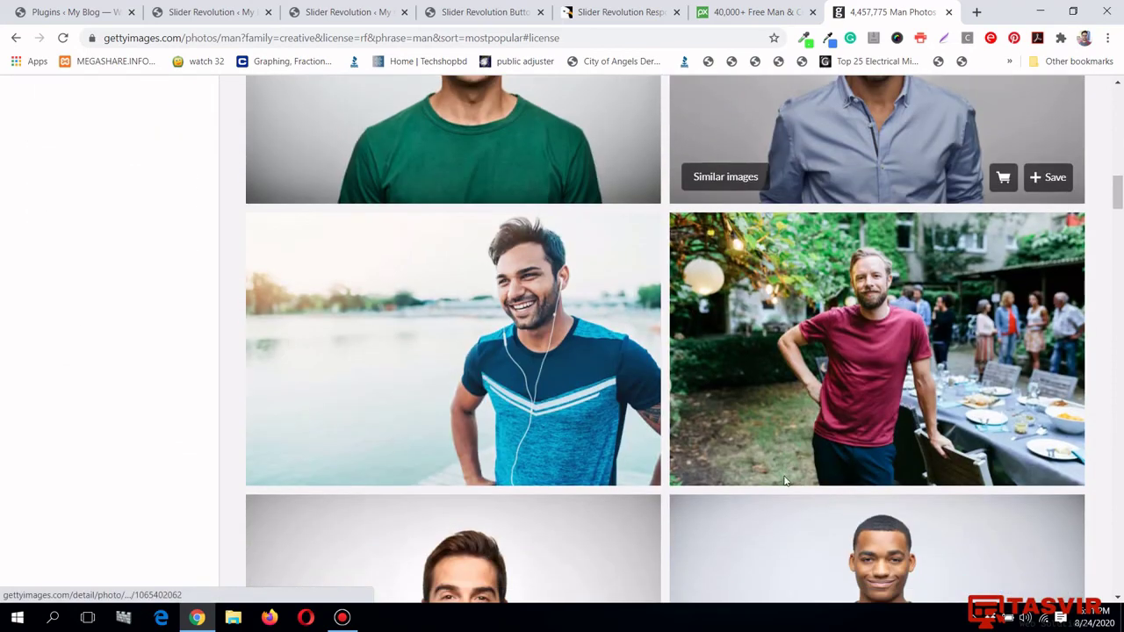
{"action": "scroll", "coordinate": [786, 482], "scroll_direction": "up", "scroll_amount": 6}
{"action": "scroll", "coordinate": [786, 482], "scroll_direction": "up", "scroll_amount": 1}
{"action": "scroll", "coordinate": [914, 439], "scroll_direction": "down", "scroll_amount": 3}
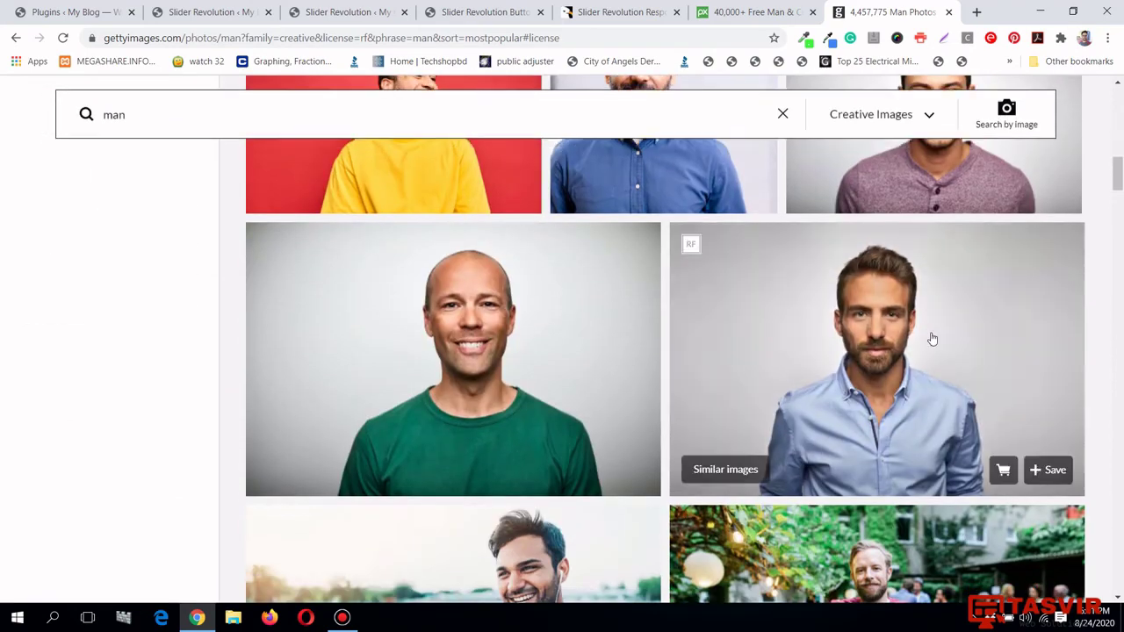
{"action": "scroll", "coordinate": [557, 301], "scroll_direction": "down", "scroll_amount": 4}
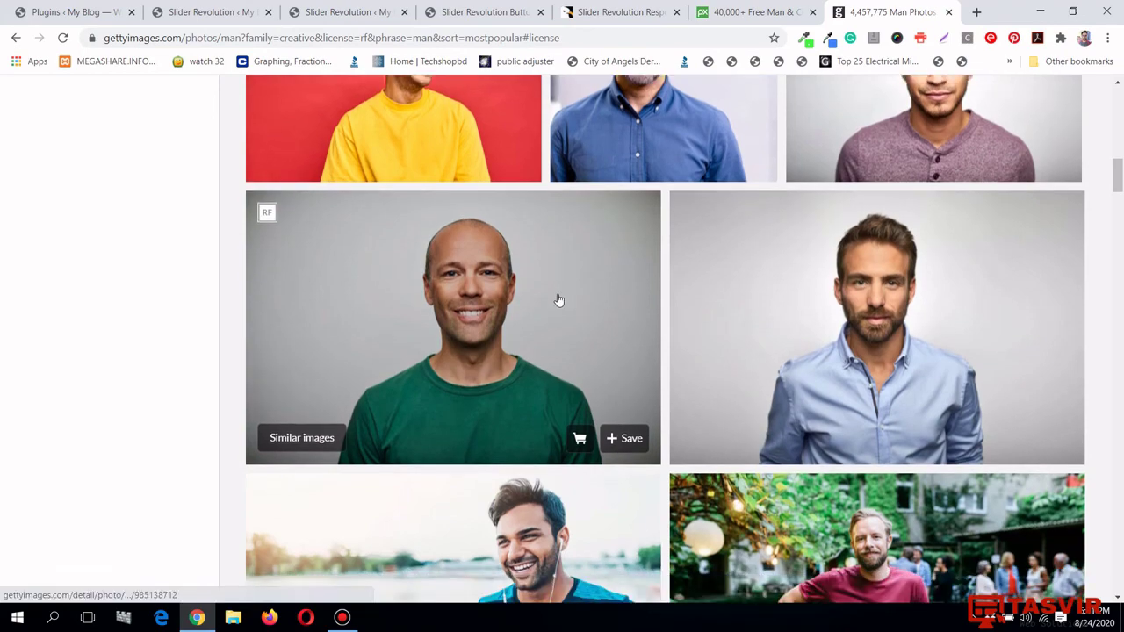
{"action": "scroll", "coordinate": [557, 301], "scroll_direction": "down", "scroll_amount": 3}
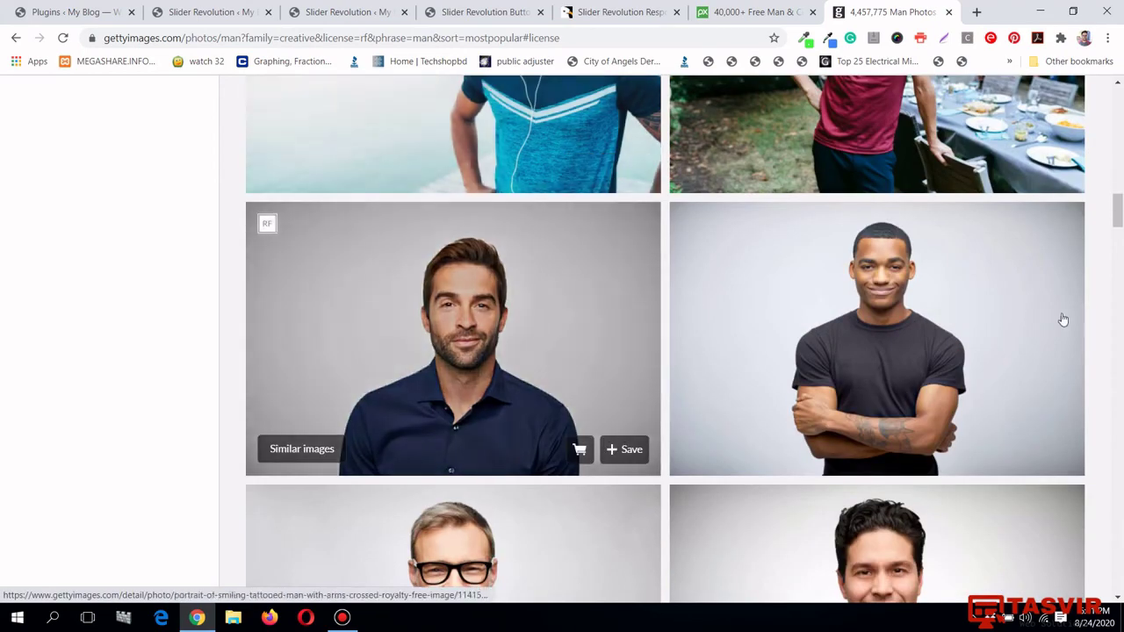
{"action": "scroll", "coordinate": [1061, 319], "scroll_direction": "down", "scroll_amount": 2}
Return to the Pixabay results for "man" and review the free photos for comparison with Getty Images.
{"action": "left_click", "coordinate": [727, 6]}
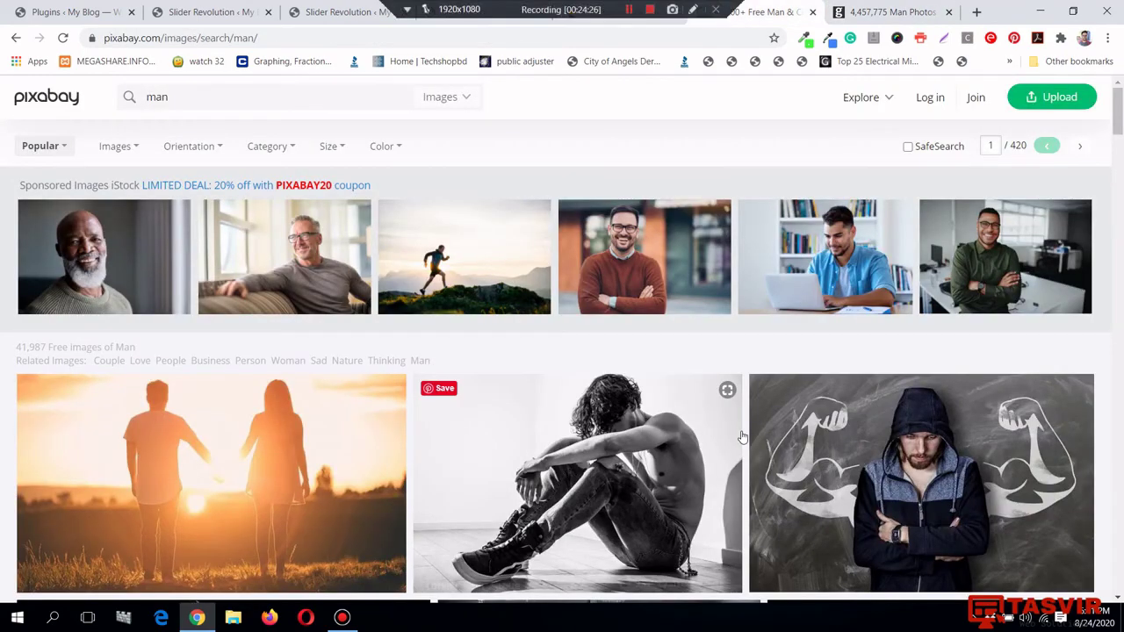
{"action": "scroll", "coordinate": [741, 430], "scroll_direction": "down", "scroll_amount": 3}
{"action": "scroll", "coordinate": [742, 437], "scroll_direction": "down", "scroll_amount": 5}
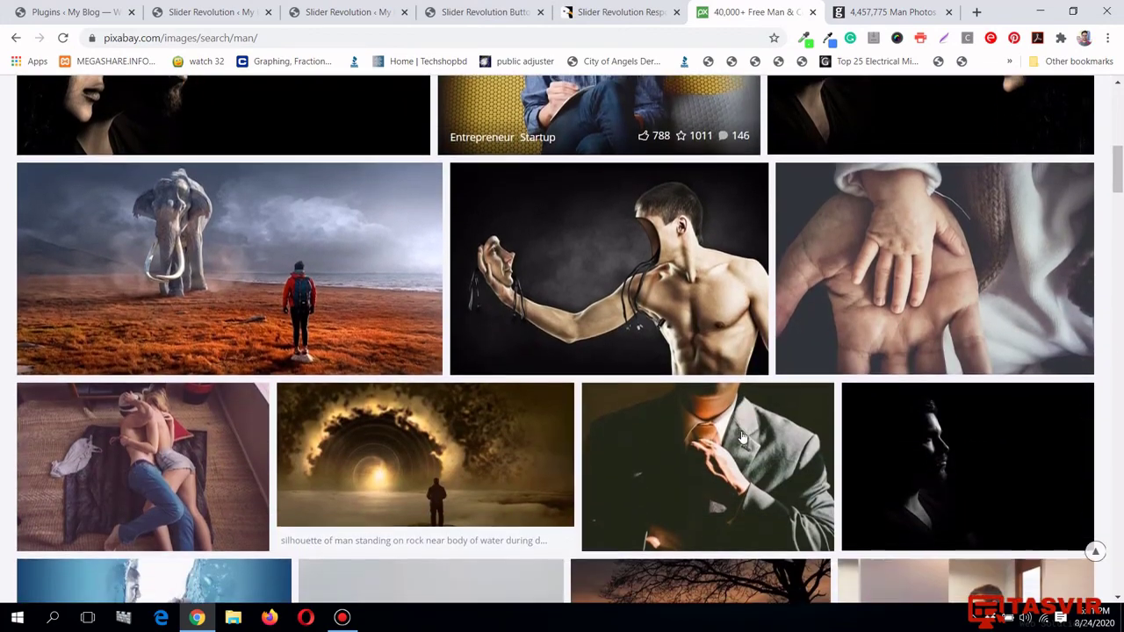
{"action": "scroll", "coordinate": [742, 436], "scroll_direction": "down", "scroll_amount": 4}
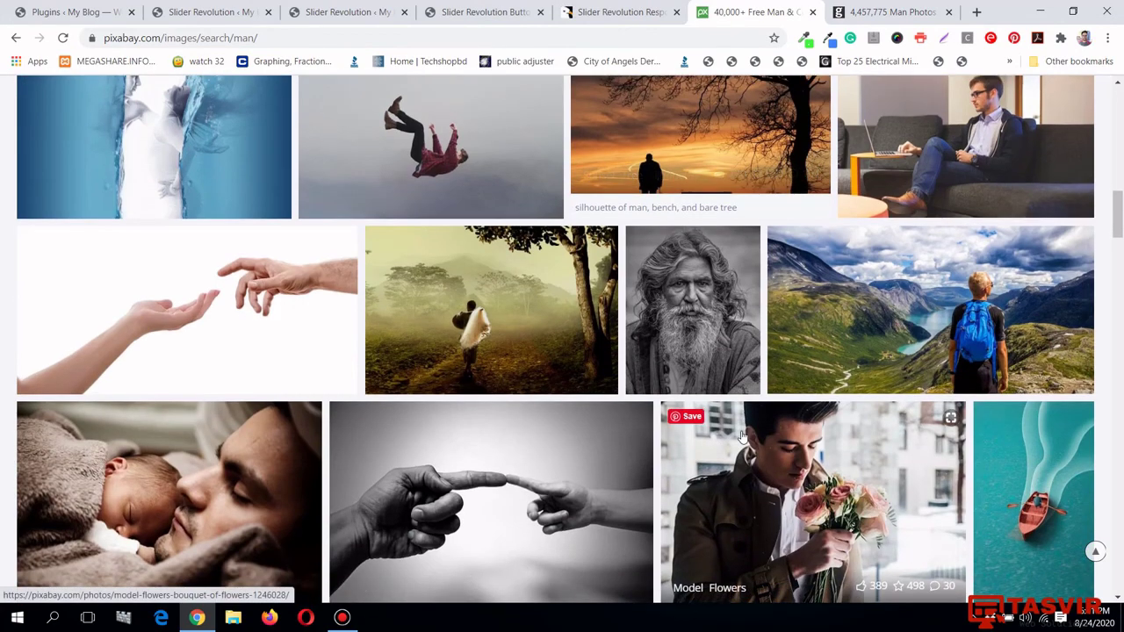
{"action": "scroll", "coordinate": [742, 437], "scroll_direction": "up", "scroll_amount": 10}
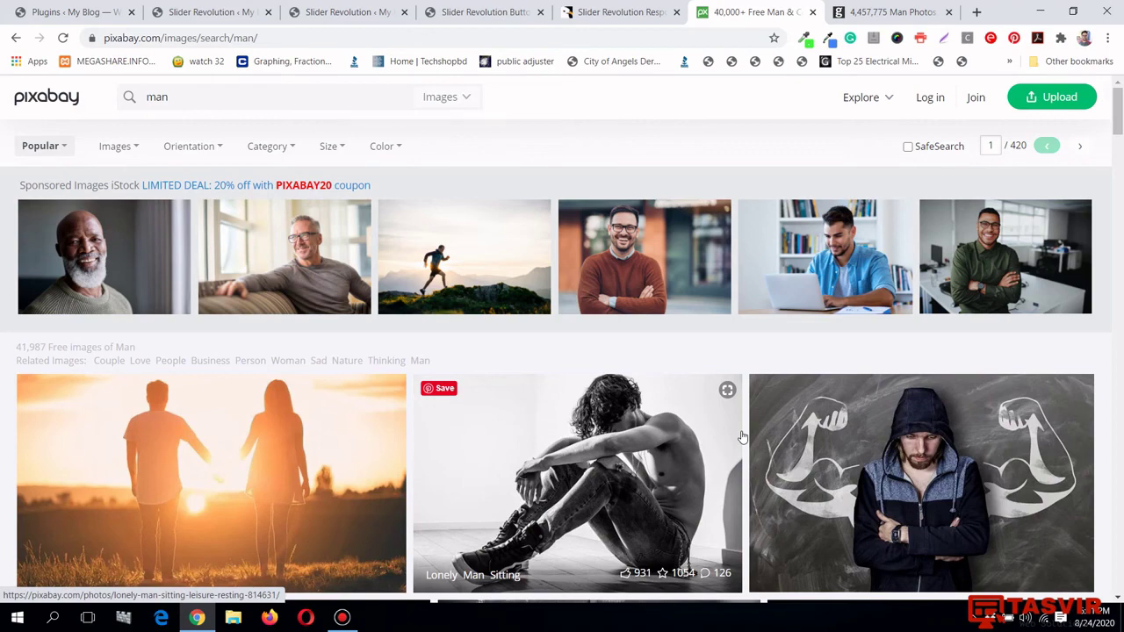
{"action": "scroll", "coordinate": [742, 436], "scroll_direction": "down", "scroll_amount": 3}
{"action": "scroll", "coordinate": [742, 436], "scroll_direction": "up", "scroll_amount": 3}
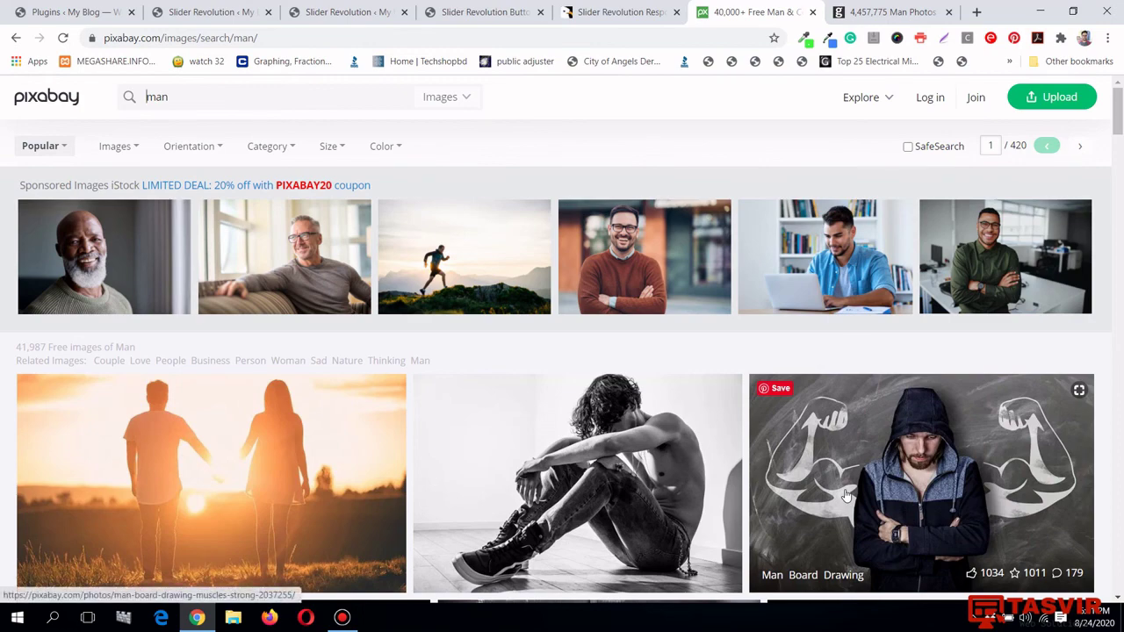
Switch back to Getty Images and replace the search term "man" with "woman" to run a new image search.
{"action": "left_click", "coordinate": [869, 12]}
{"action": "scroll", "coordinate": [700, 380], "scroll_direction": "up", "scroll_amount": 10}
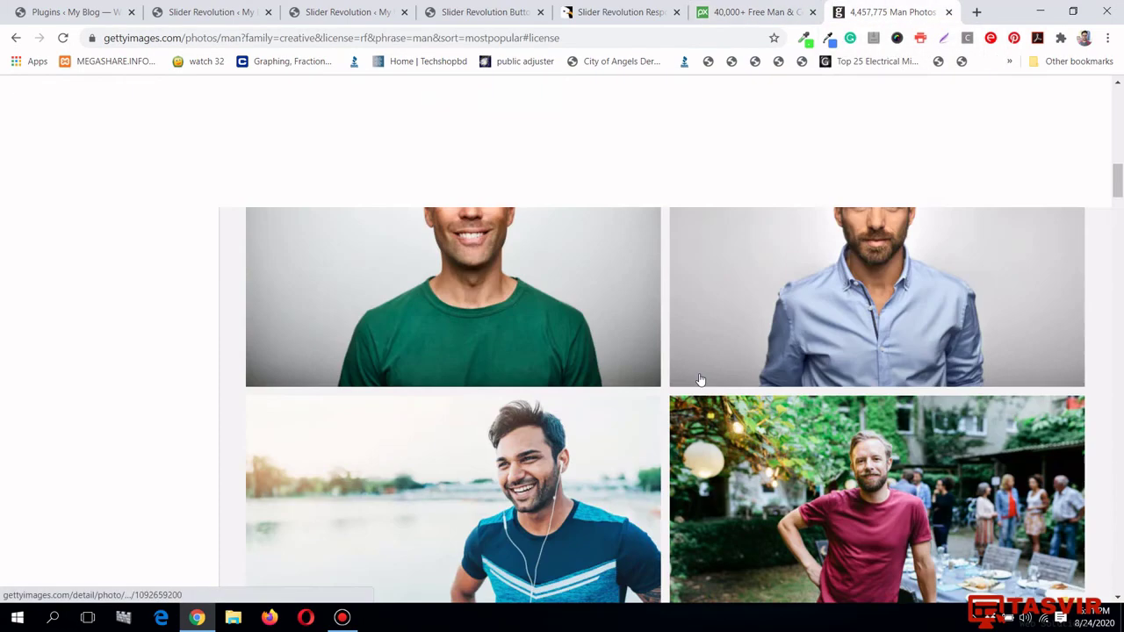
{"action": "scroll", "coordinate": [700, 380], "scroll_direction": "up", "scroll_amount": 10}
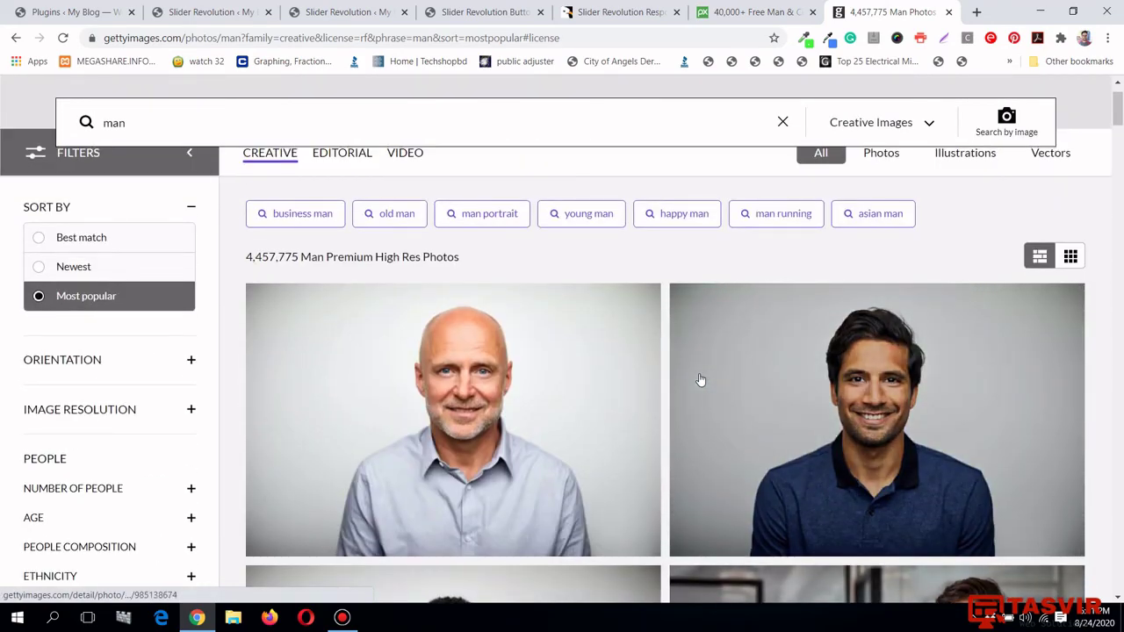
{"action": "scroll", "coordinate": [469, 220], "scroll_direction": "up", "scroll_amount": 1}
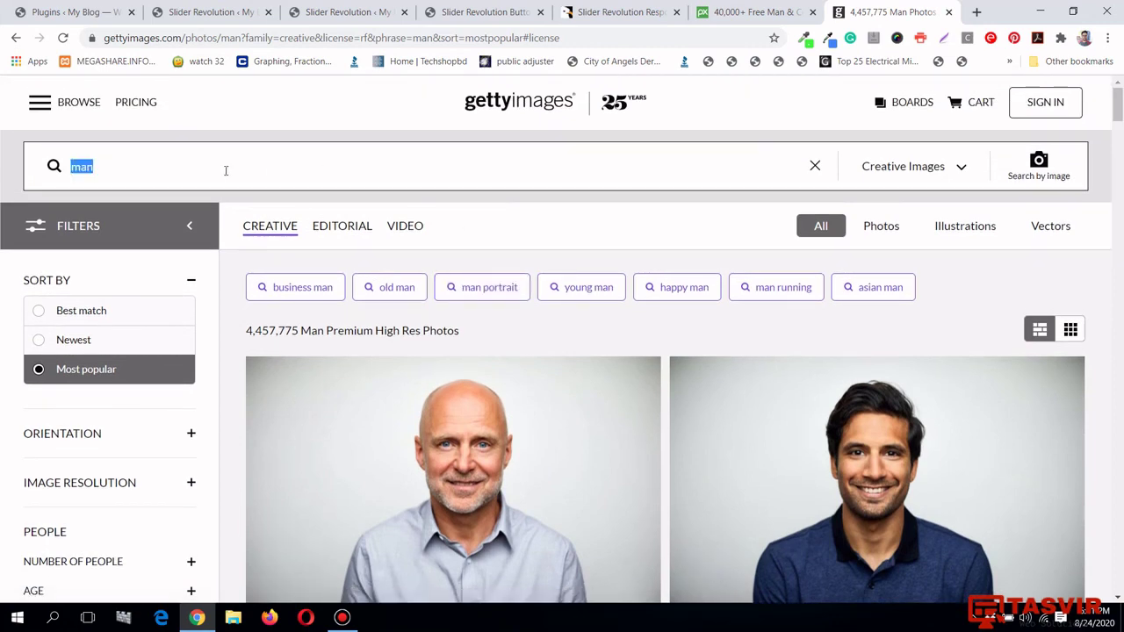
{"action": "key", "text": "BackSpace"}
{"action": "key", "text": "BackSpace"}
{"action": "key", "text": "BackSpace"}
{"action": "type", "text": "woman"}
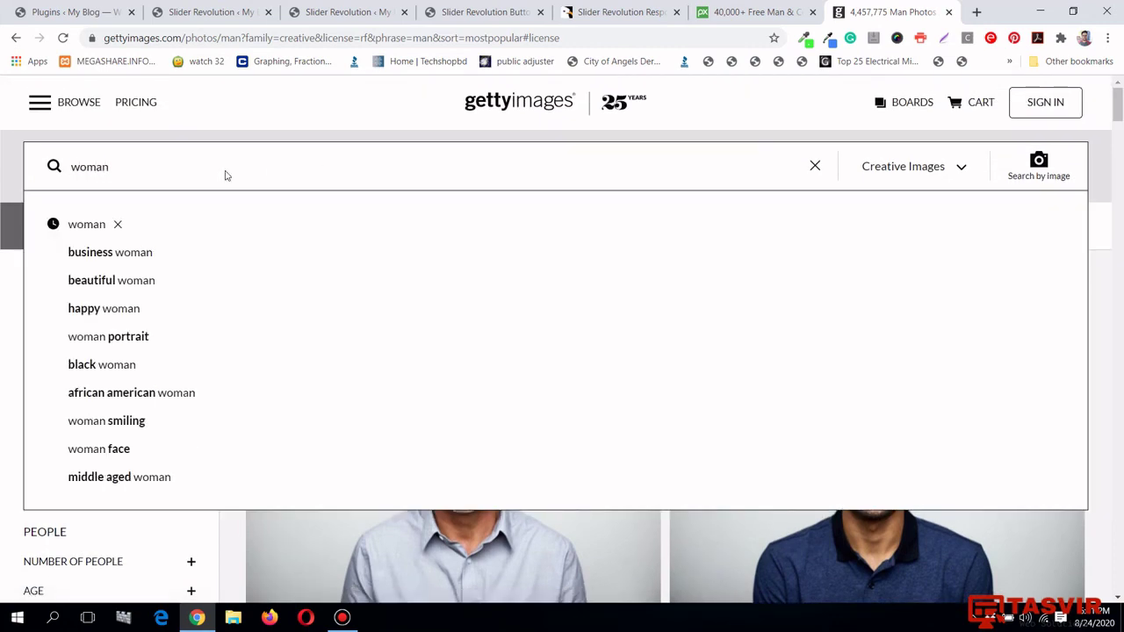
{"action": "key", "text": "Return"}
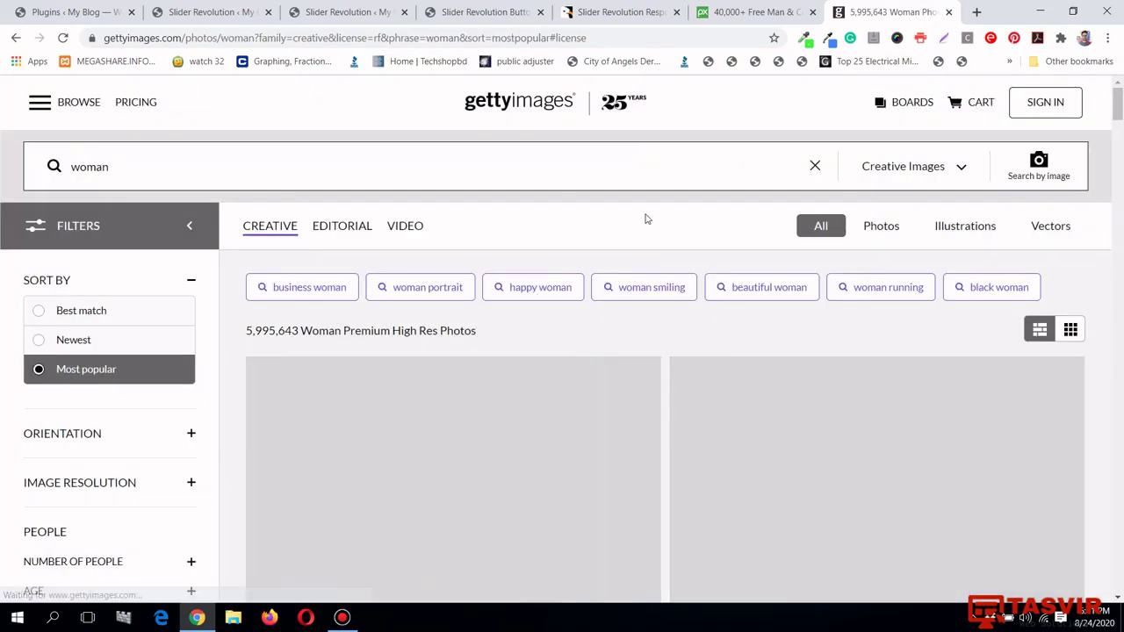
Examine the quality and style of the woman portraits throughout the Getty Images results.
{"action": "scroll", "coordinate": [646, 219], "scroll_direction": "down", "scroll_amount": 1}
{"action": "scroll", "coordinate": [646, 220], "scroll_direction": "down", "scroll_amount": 3}
{"action": "scroll", "coordinate": [823, 236], "scroll_direction": "up", "scroll_amount": 2}
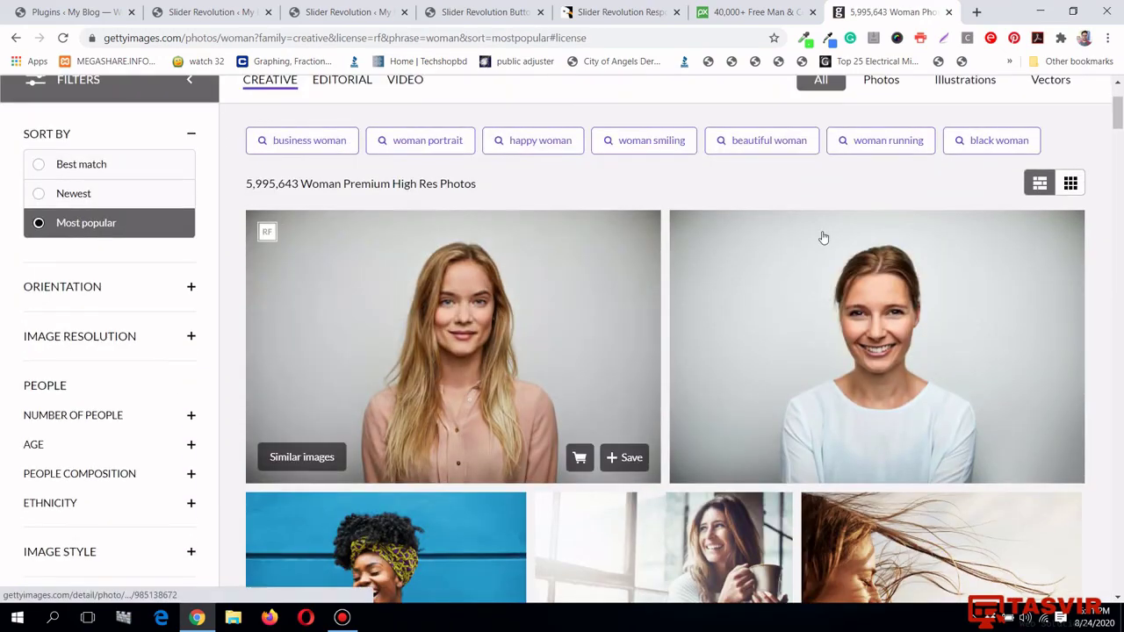
{"action": "scroll", "coordinate": [823, 236], "scroll_direction": "down", "scroll_amount": 4}
{"action": "scroll", "coordinate": [1122, 319], "scroll_direction": "down", "scroll_amount": 5}
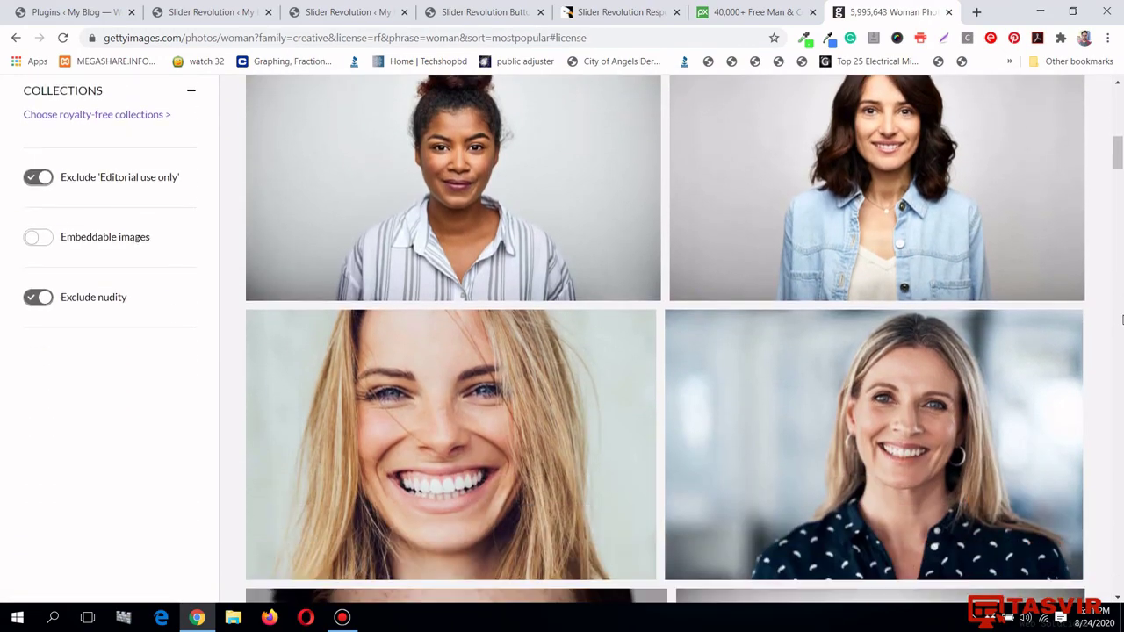
{"action": "scroll", "coordinate": [1122, 319], "scroll_direction": "down", "scroll_amount": 2}
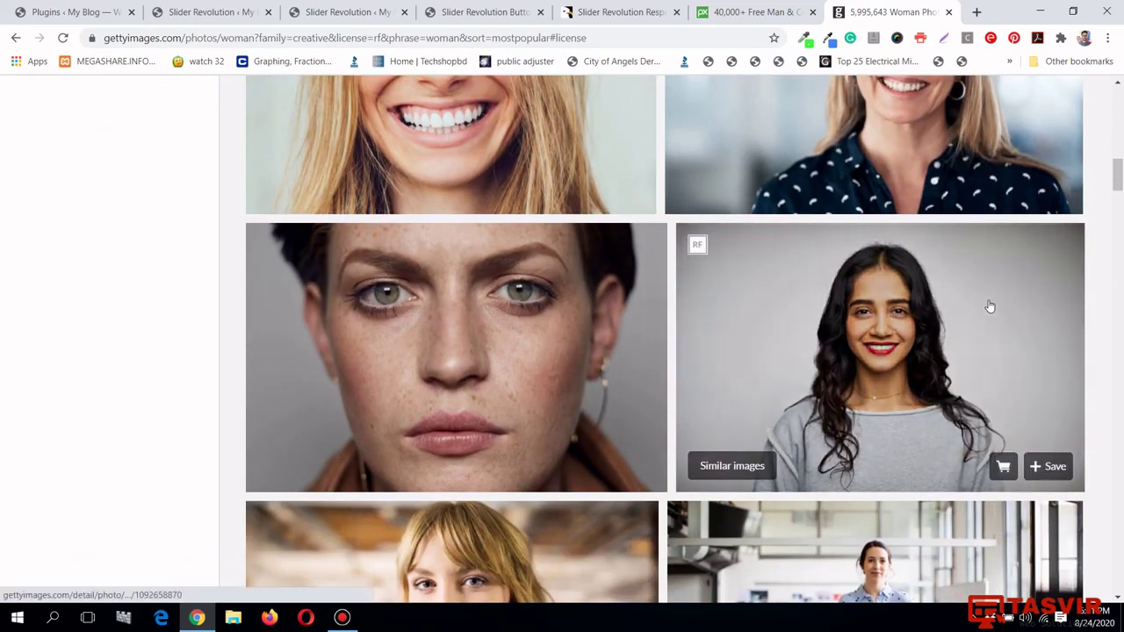
{"action": "scroll", "coordinate": [991, 305], "scroll_direction": "down", "scroll_amount": 8}
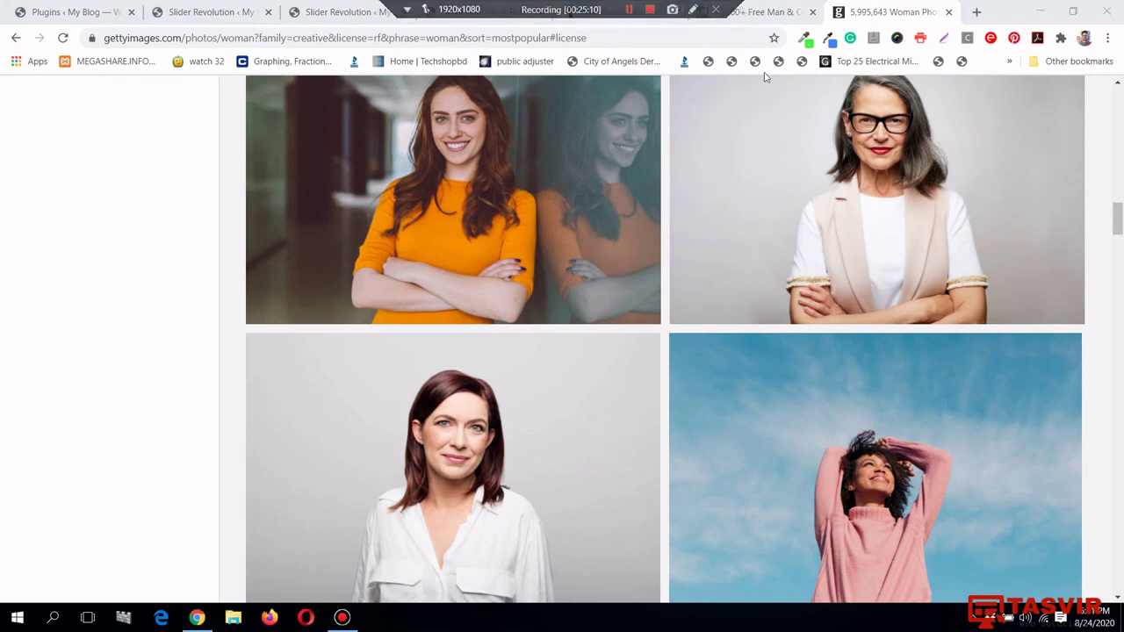
Switch to the Pixabay page and run a new image search for "woman".
{"action": "left_click", "coordinate": [796, 10]}
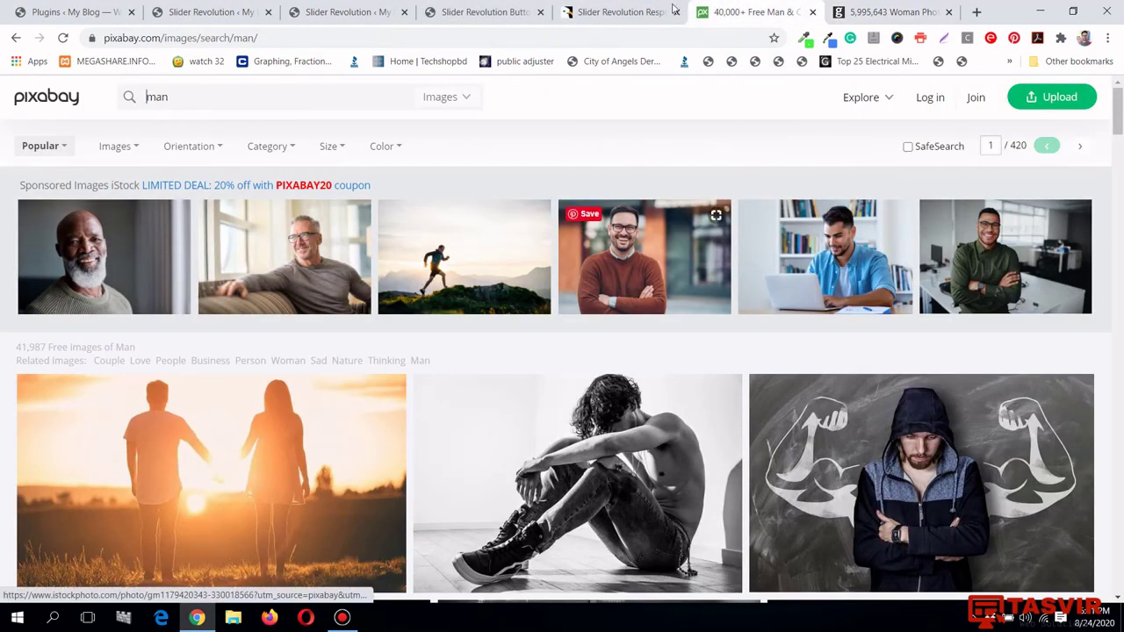
{"action": "left_click", "coordinate": [372, 101]}
{"action": "type", "text": "womam"}
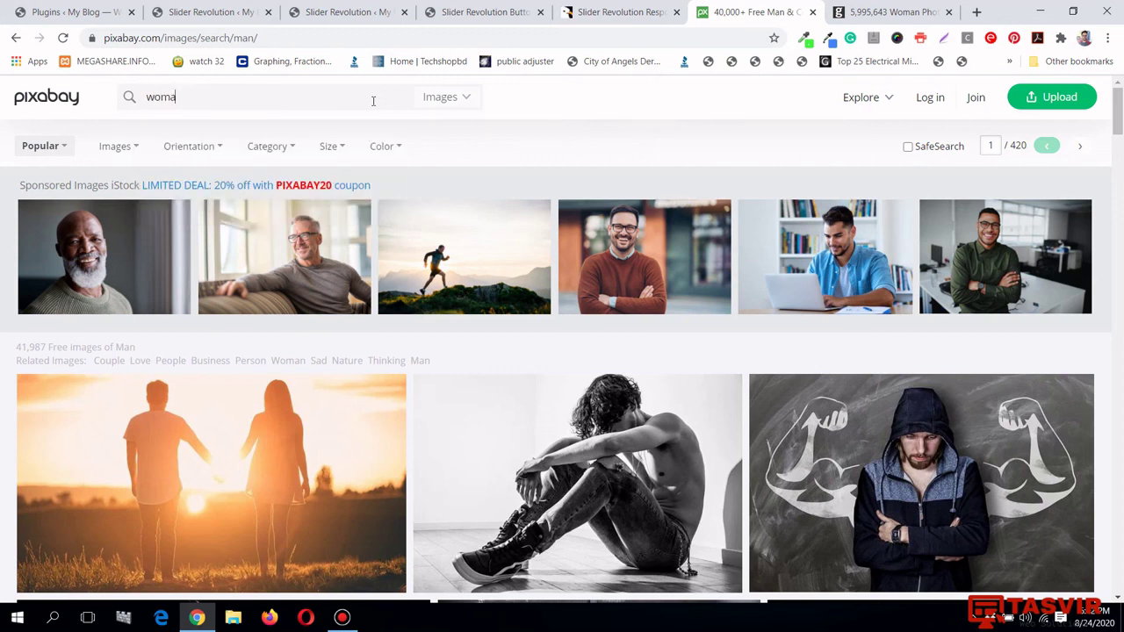
{"action": "type", "text": "n"}
{"action": "key", "text": "Return"}
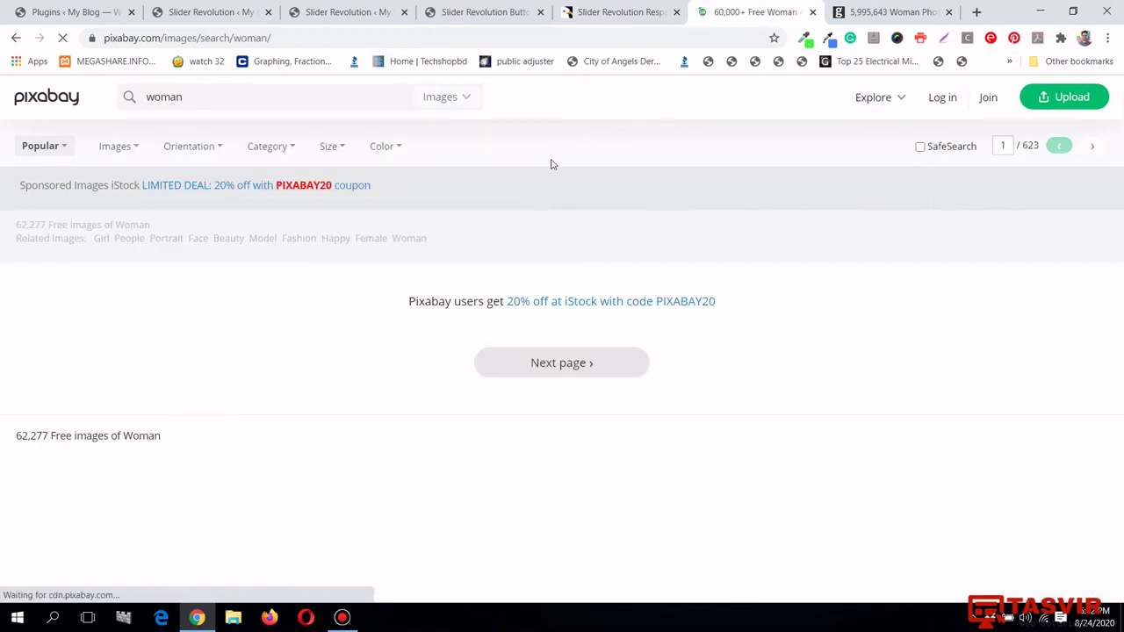
Review the free and sponsored woman photos in the Pixabay results.
{"action": "scroll", "coordinate": [506, 130], "scroll_direction": "down", "scroll_amount": 3}
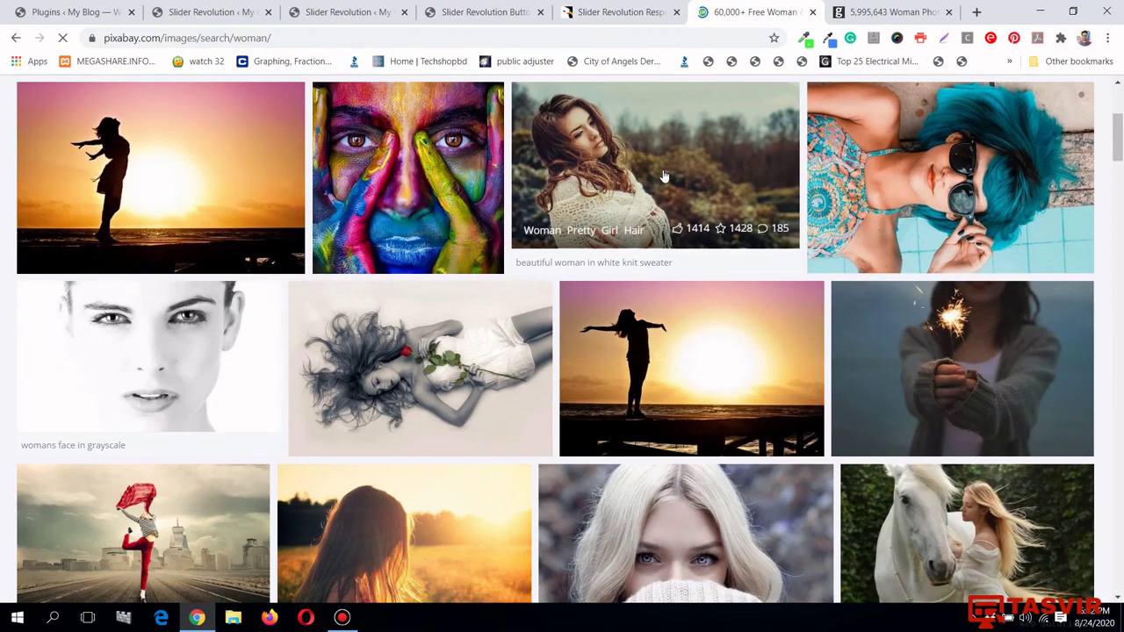
{"action": "scroll", "coordinate": [665, 176], "scroll_direction": "down", "scroll_amount": 4}
{"action": "scroll", "coordinate": [665, 175], "scroll_direction": "up", "scroll_amount": 7}
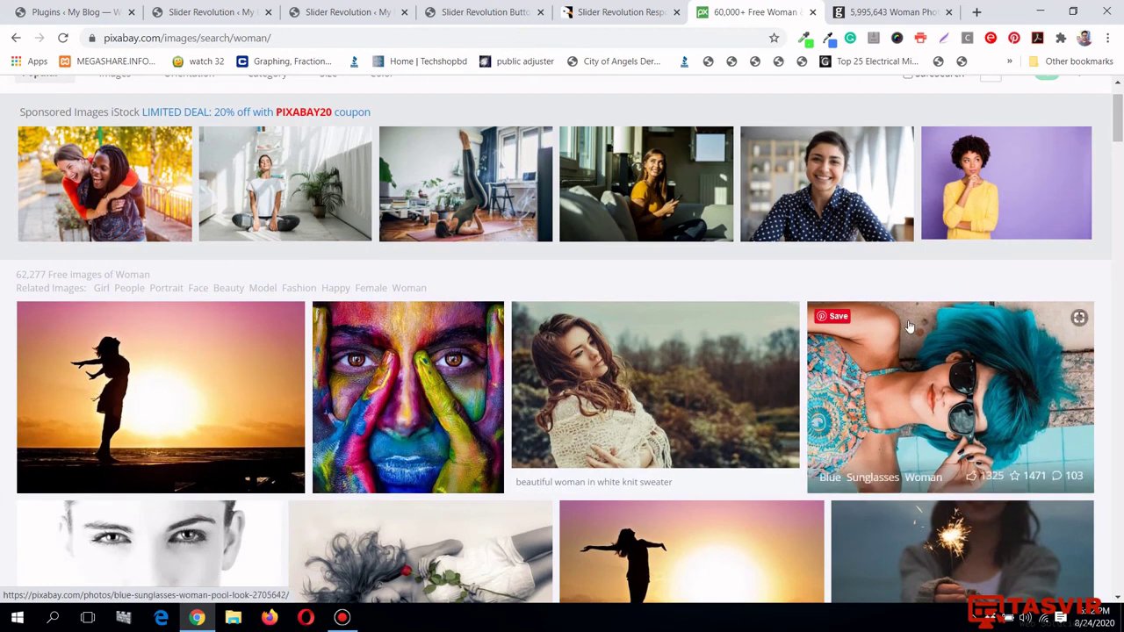
{"action": "scroll", "coordinate": [571, 220], "scroll_direction": "up", "scroll_amount": 1}
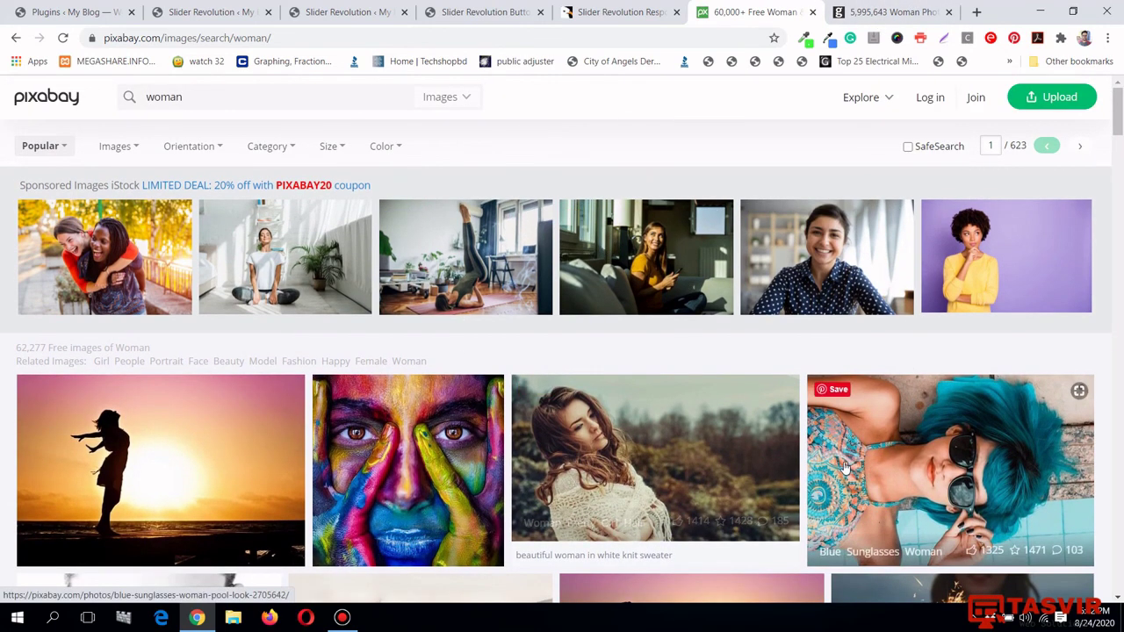
Return to the Getty Images results for "woman" and review the earlier portraits for comparison with Pixabay.
{"action": "left_click", "coordinate": [890, 7]}
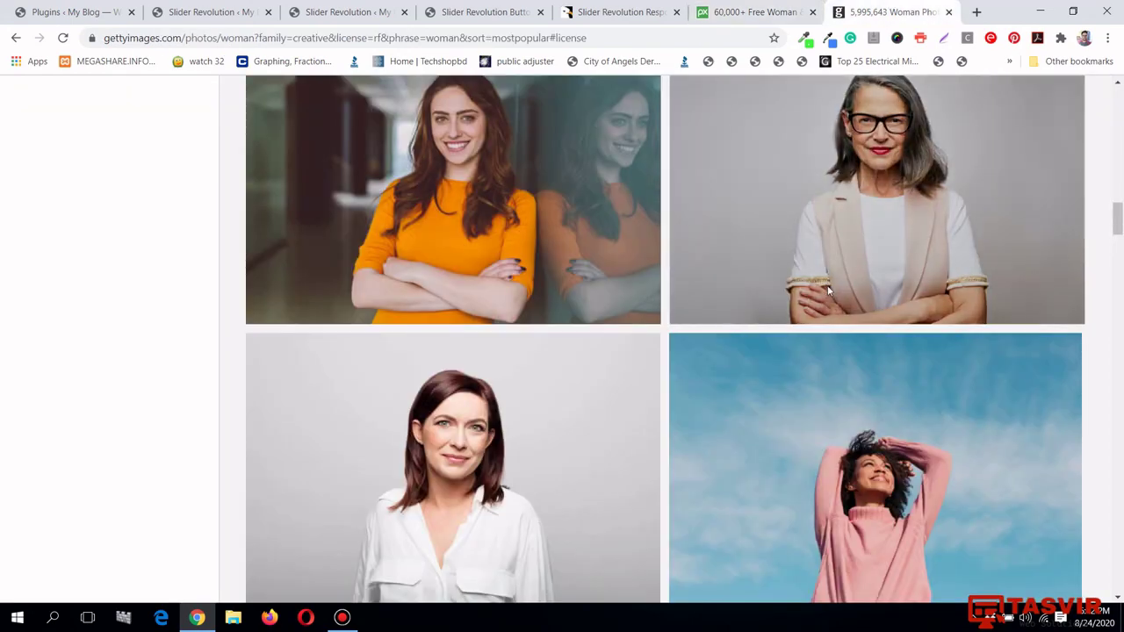
{"action": "scroll", "coordinate": [829, 292], "scroll_direction": "up", "scroll_amount": 8}
{"action": "scroll", "coordinate": [827, 290], "scroll_direction": "up", "scroll_amount": 10}
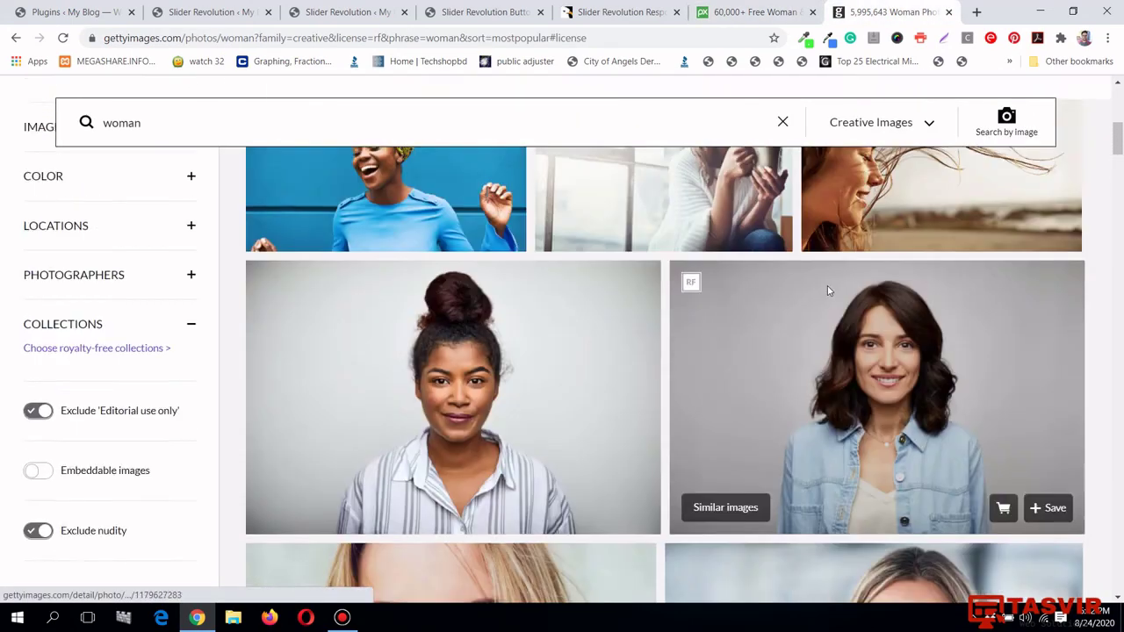